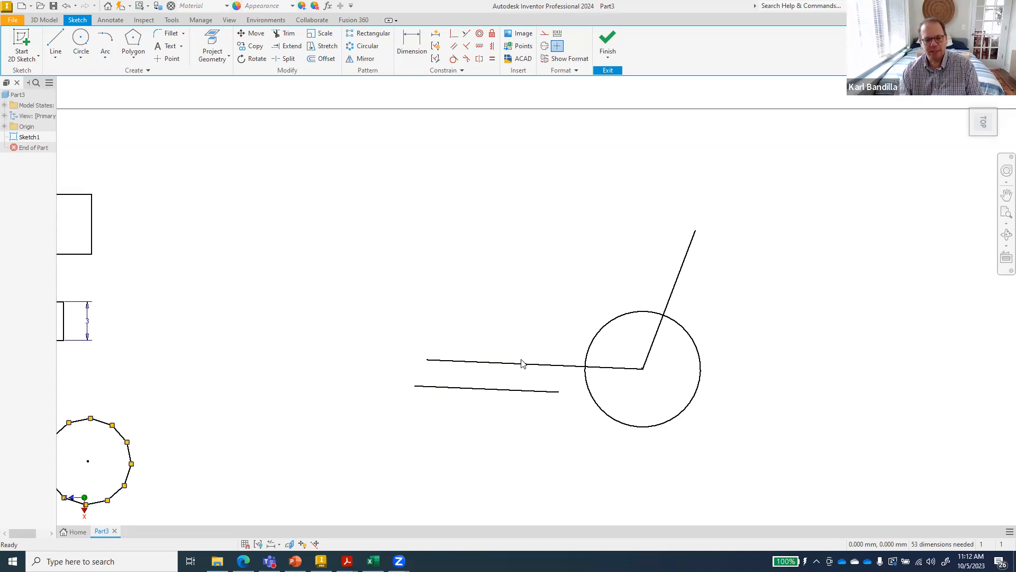
Step: Constrain the two connected lines meeting at the circle's centre to be perpendicular to each other
left_click(465, 48)
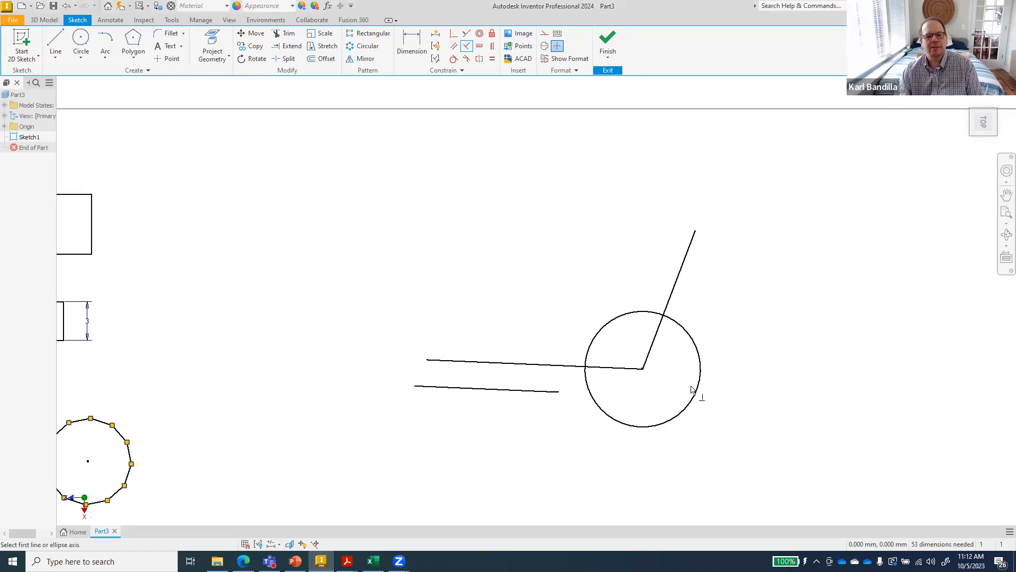
left_click(655, 337)
left_click(615, 367)
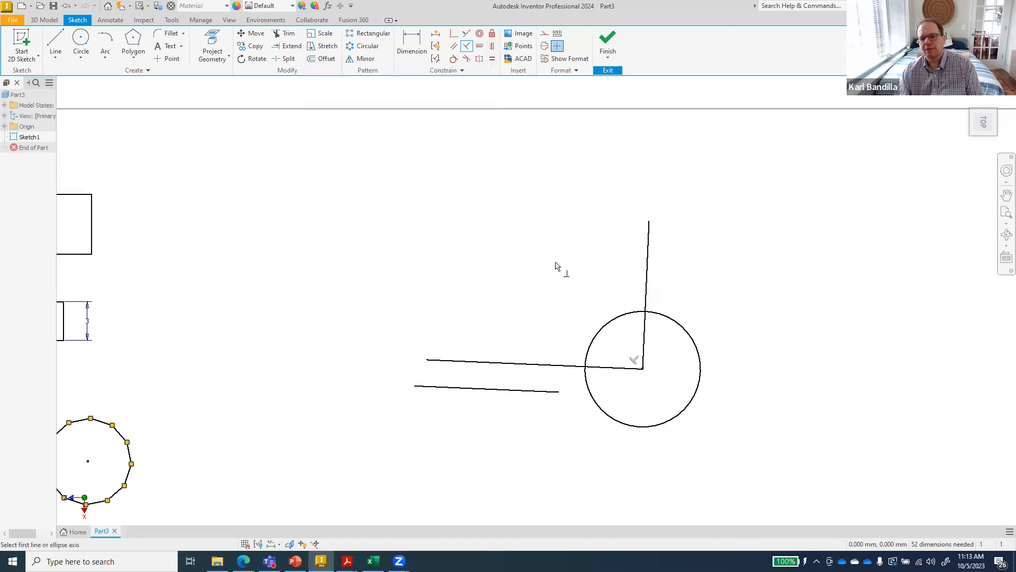
Step: Try to apply a Horizontal constraint to the separate line beside the circle, and undo it
left_click(481, 49)
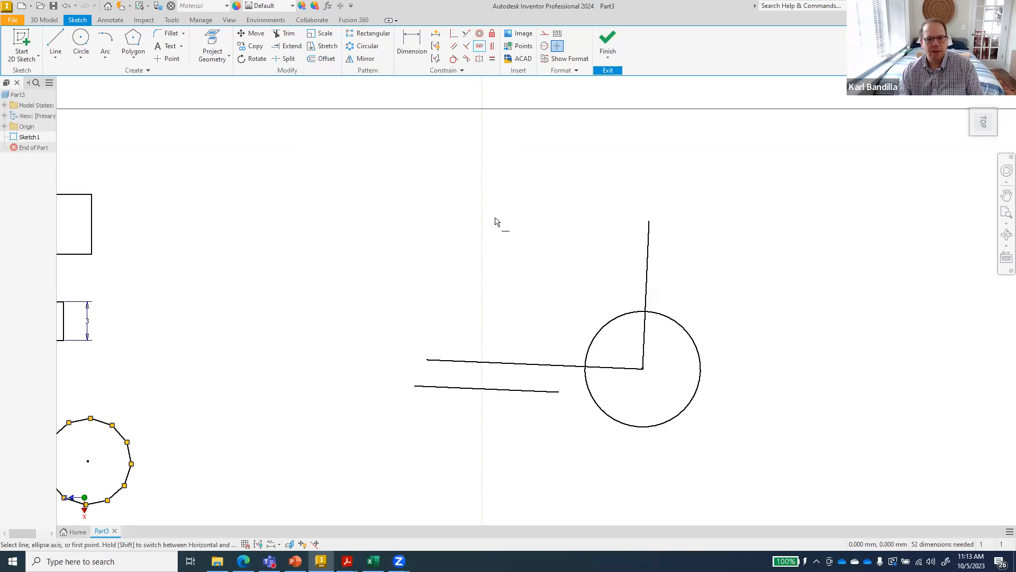
left_click(519, 392)
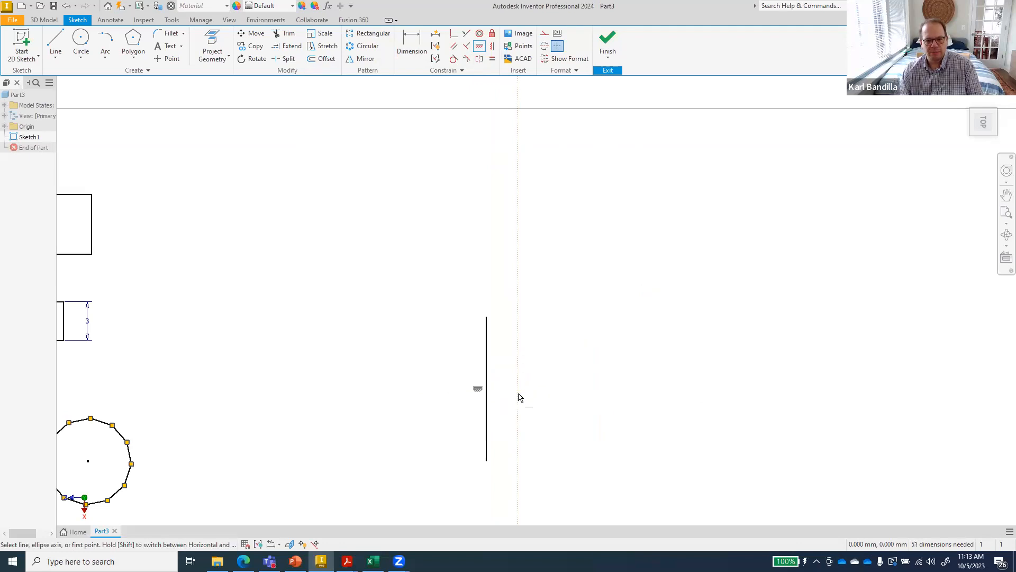
scroll(519, 397, "down", 5)
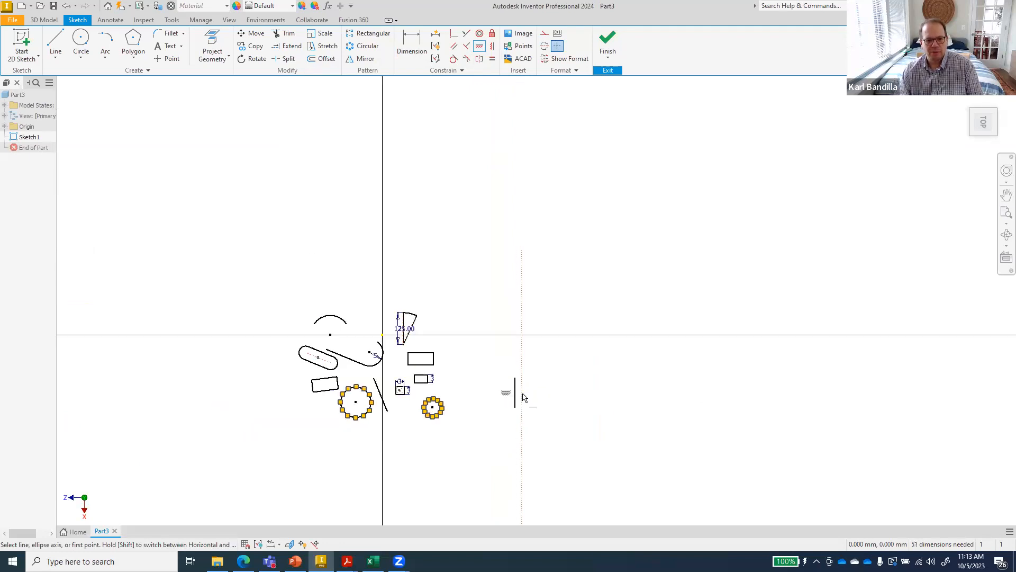
scroll(522, 397, "up", 3)
scroll(523, 397, "down", 6)
scroll(523, 397, "up", 3)
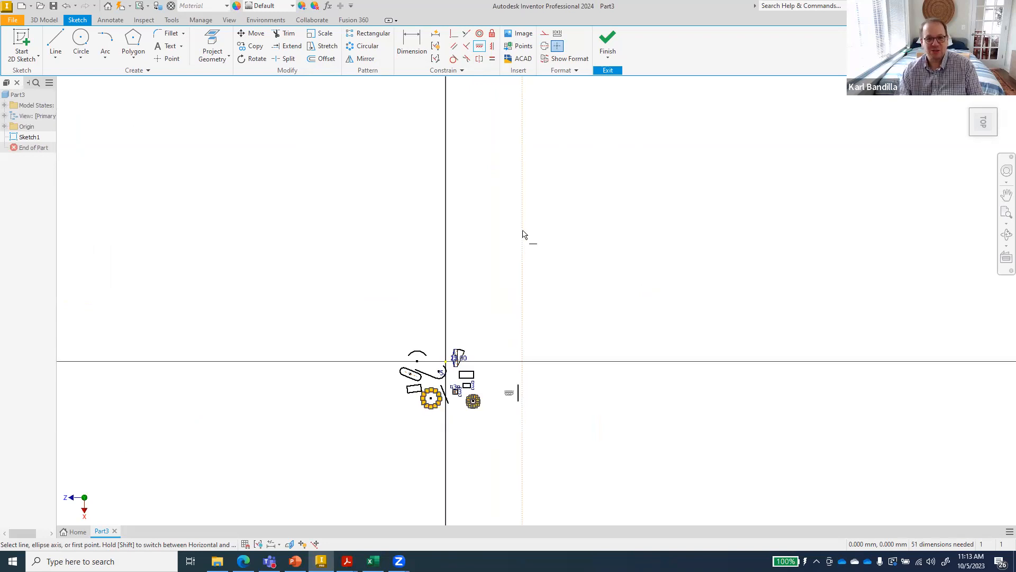
key("Escape")
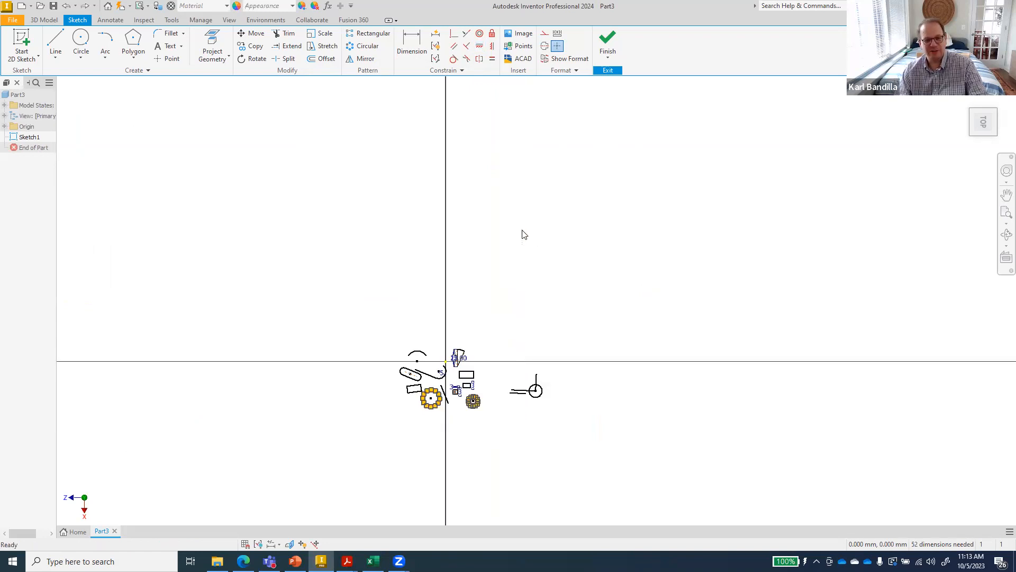
scroll(528, 431, "down", 2)
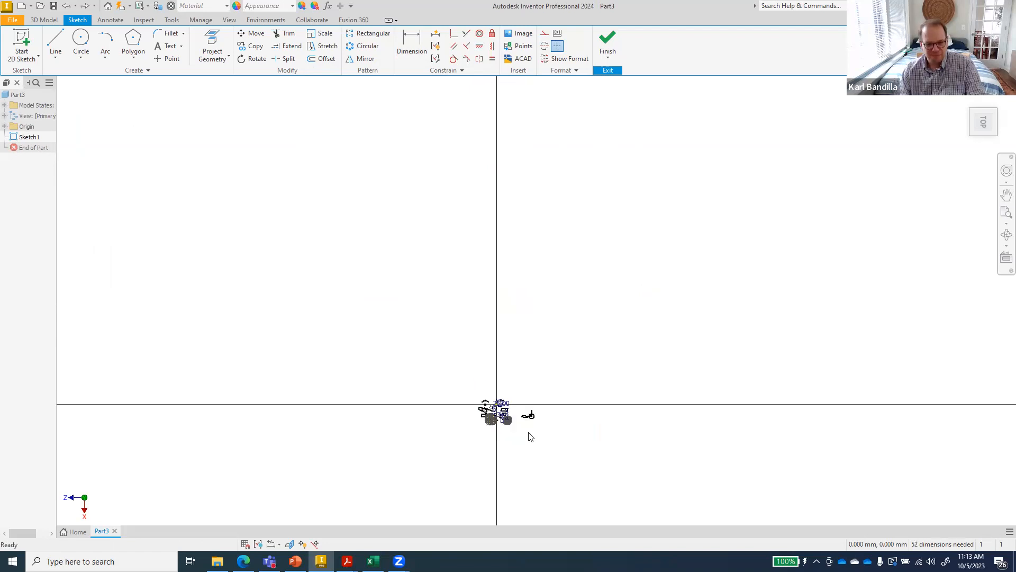
scroll(541, 270, "up", 6)
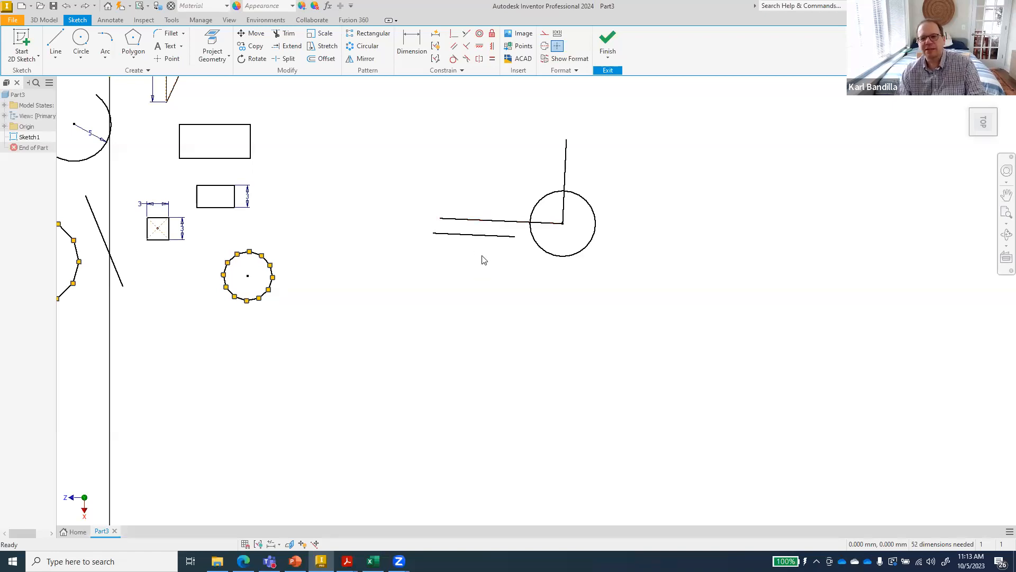
Step: Fix the circle in place and apply a Horizontal constraint to the separate line beside it
left_click(492, 36)
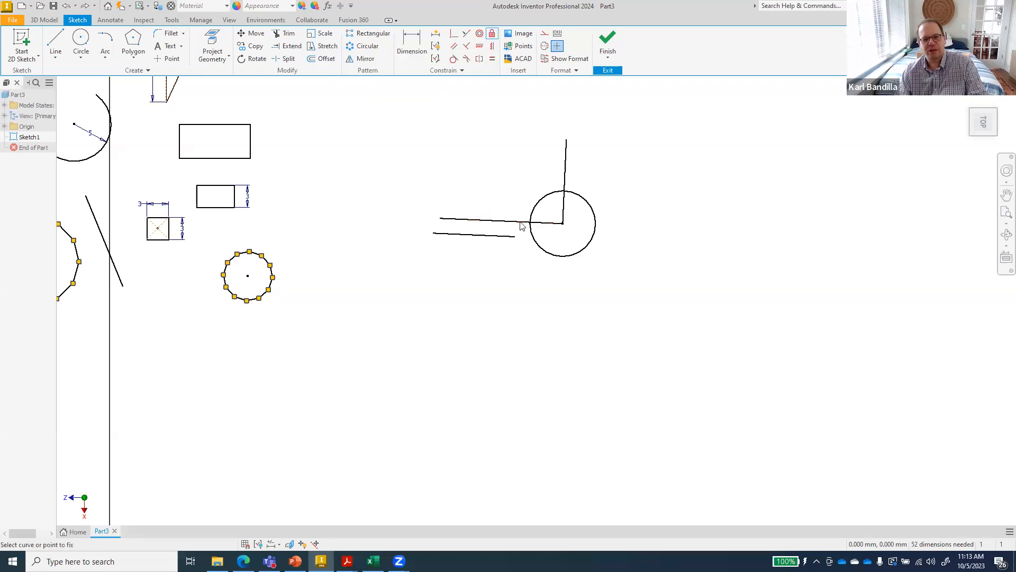
left_click(585, 253)
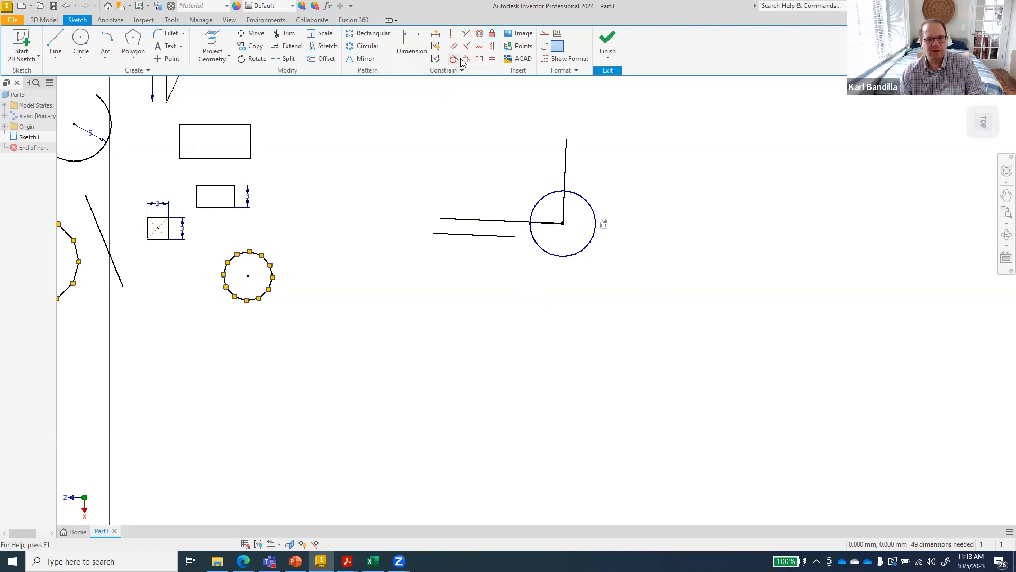
left_click(479, 48)
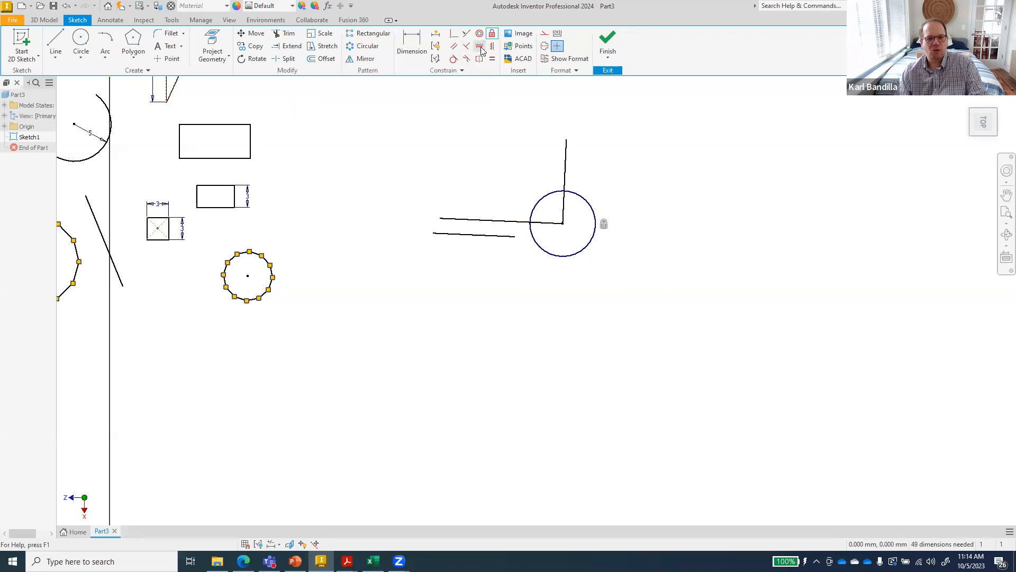
left_click(462, 236)
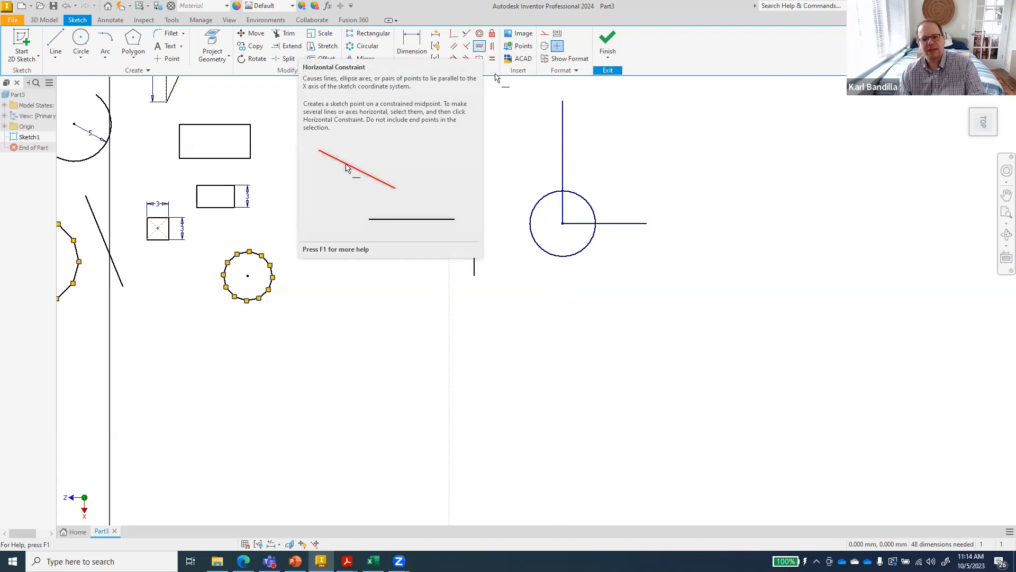
Step: Draw a smaller circle just below the horizontal line attached to the fixed circle, without touching either of them
left_click(992, 113)
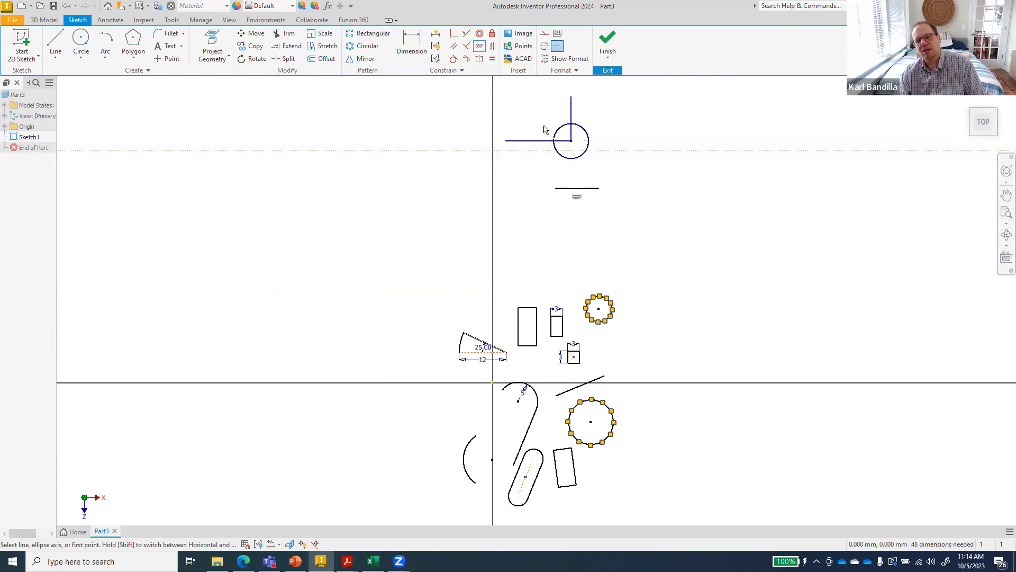
scroll(544, 130, "down", 2)
scroll(540, 104, "up", 5)
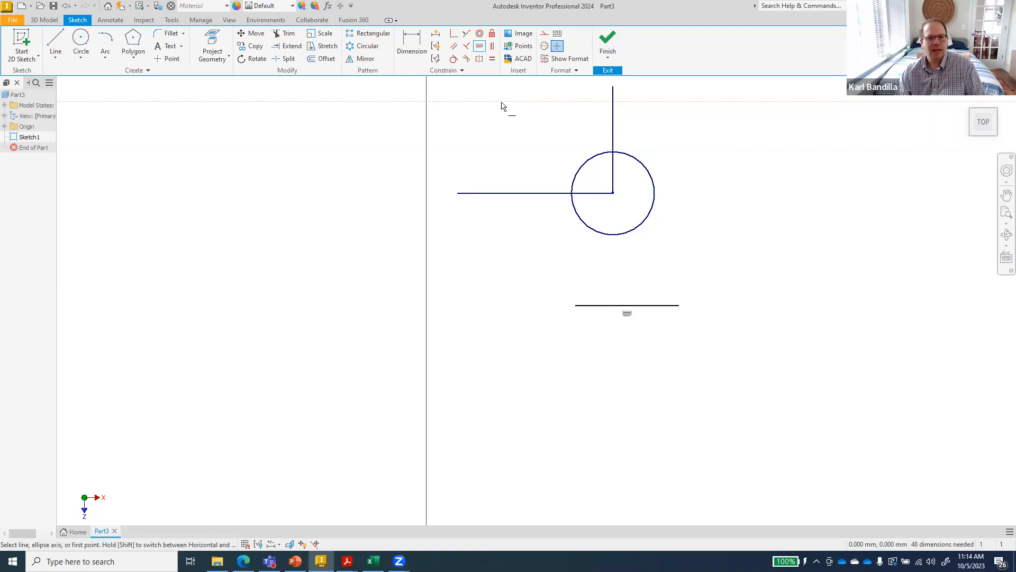
left_click(480, 48)
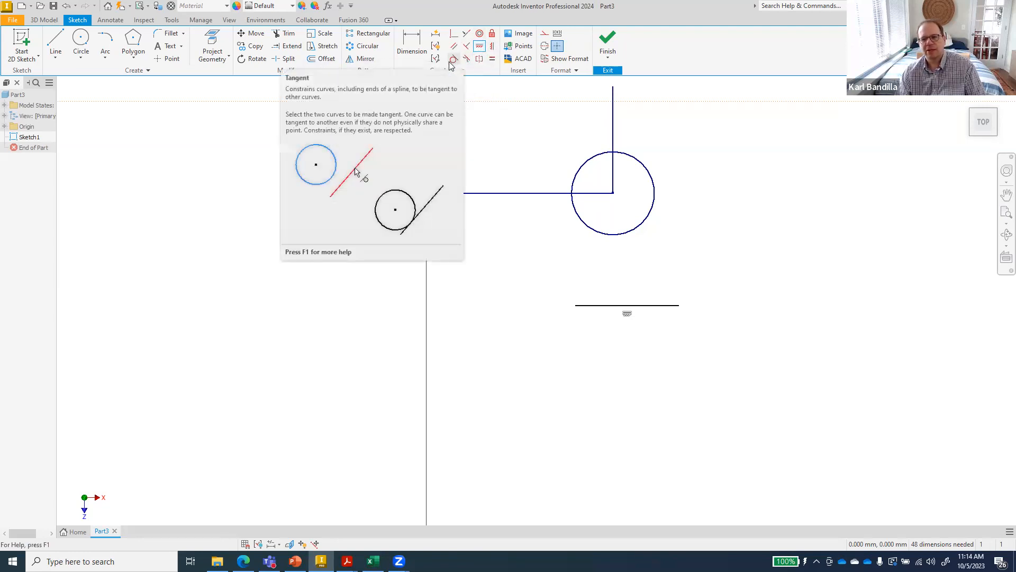
left_click(81, 42)
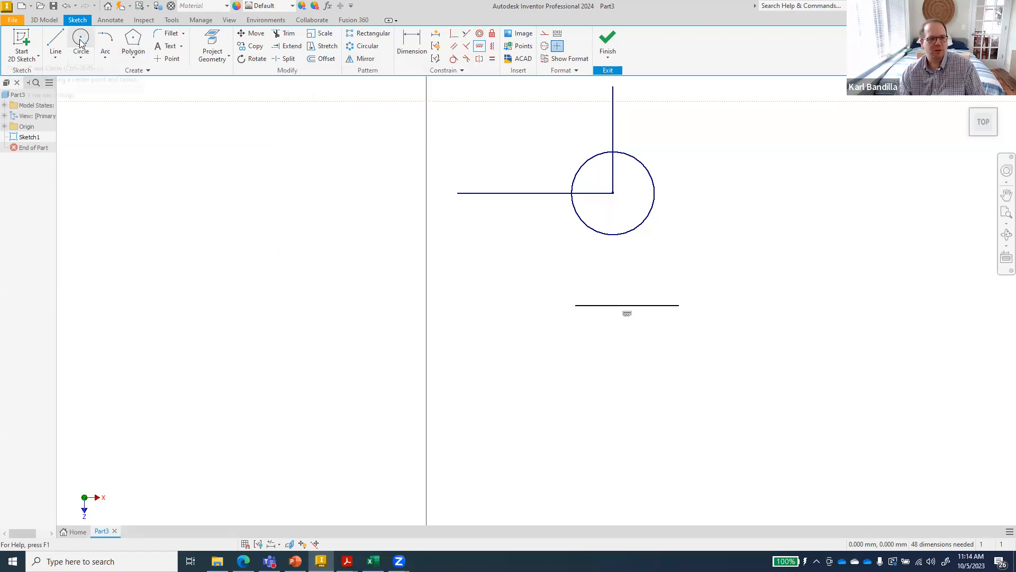
left_click(499, 235)
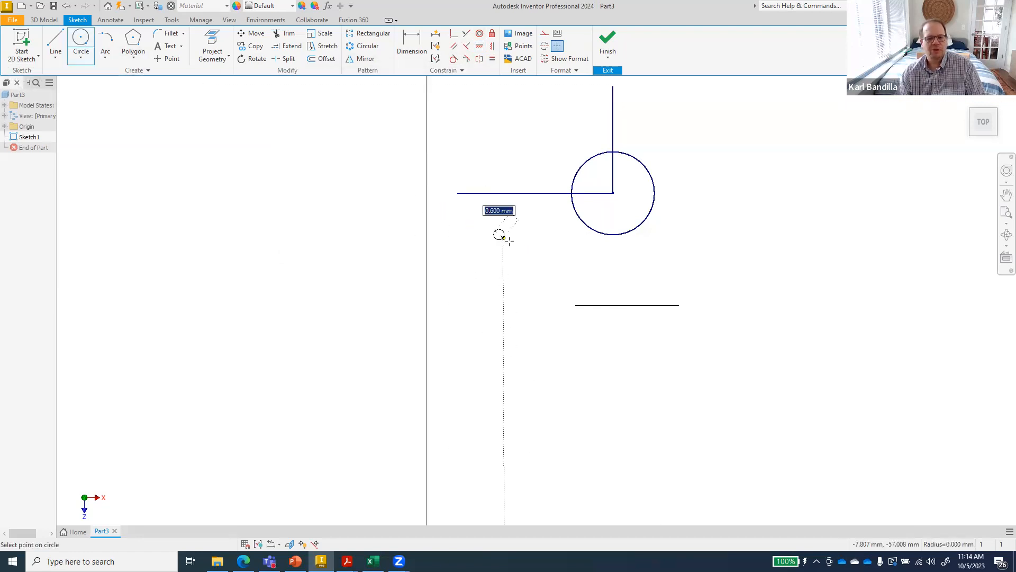
left_click(526, 243)
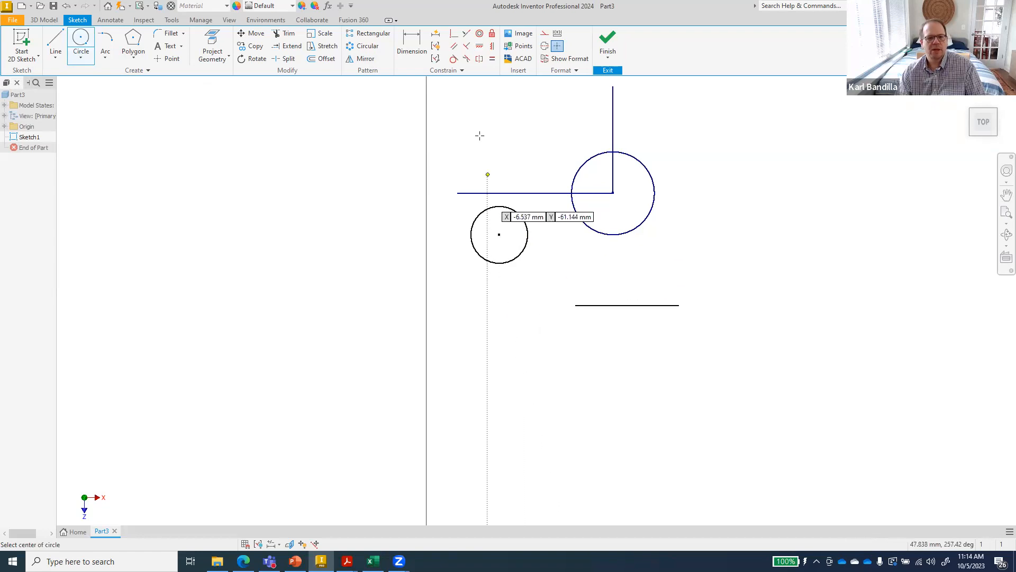
Step: Make the small circle tangent to the horizontal line above it and to the larger fixed circle
left_click(453, 59)
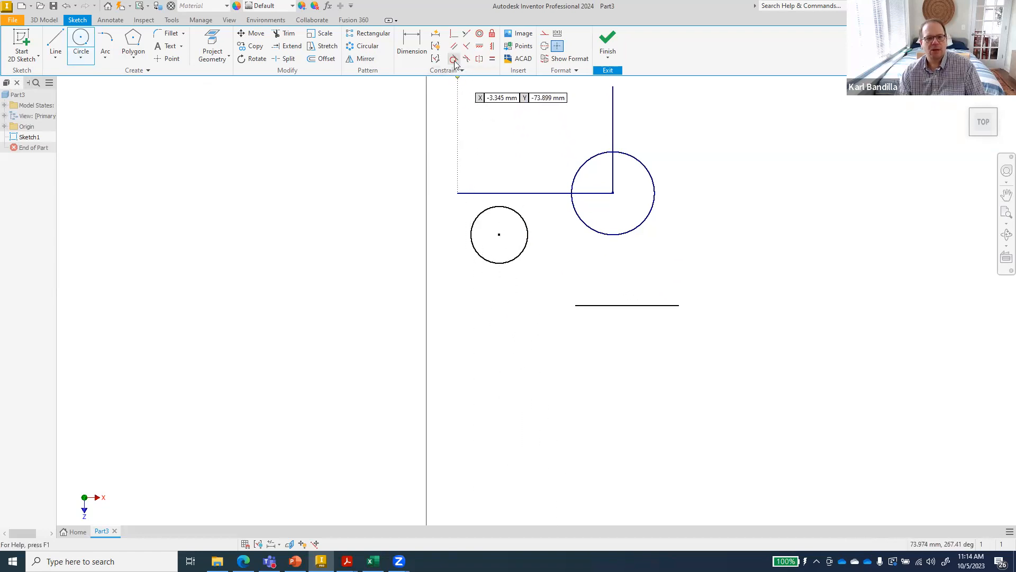
left_click(503, 193)
left_click(504, 210)
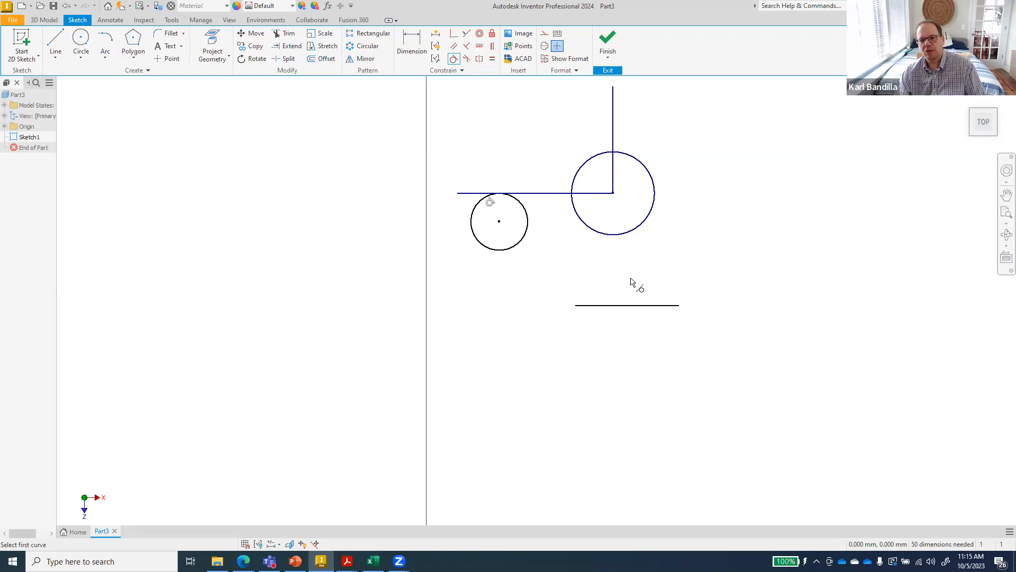
left_click(529, 226)
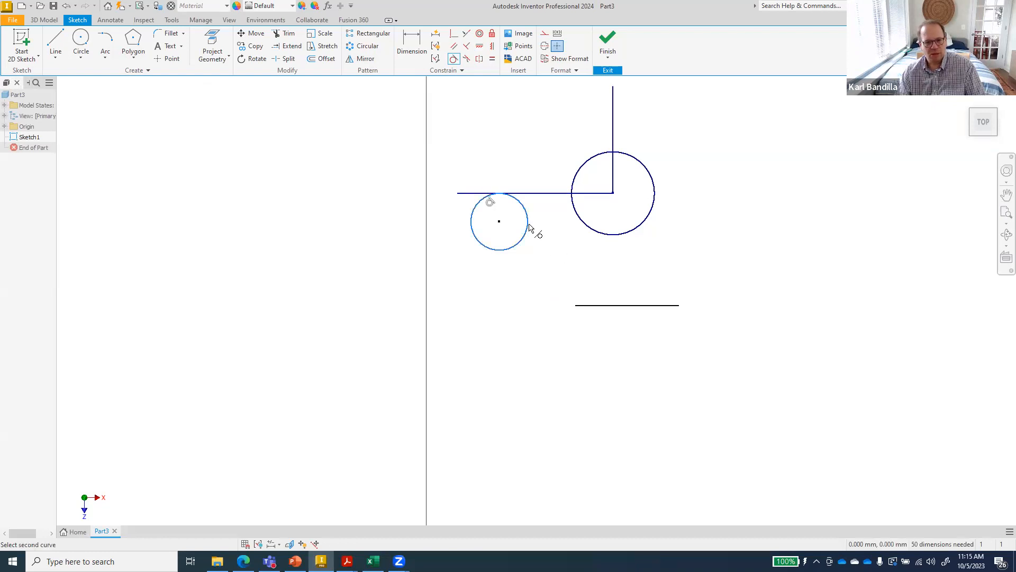
left_click(583, 221)
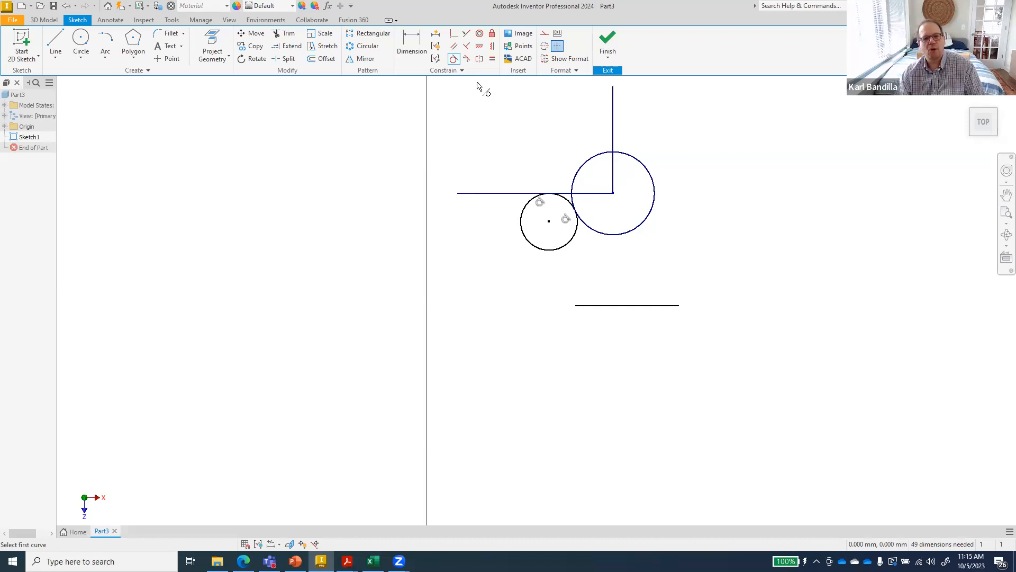
key("Escape")
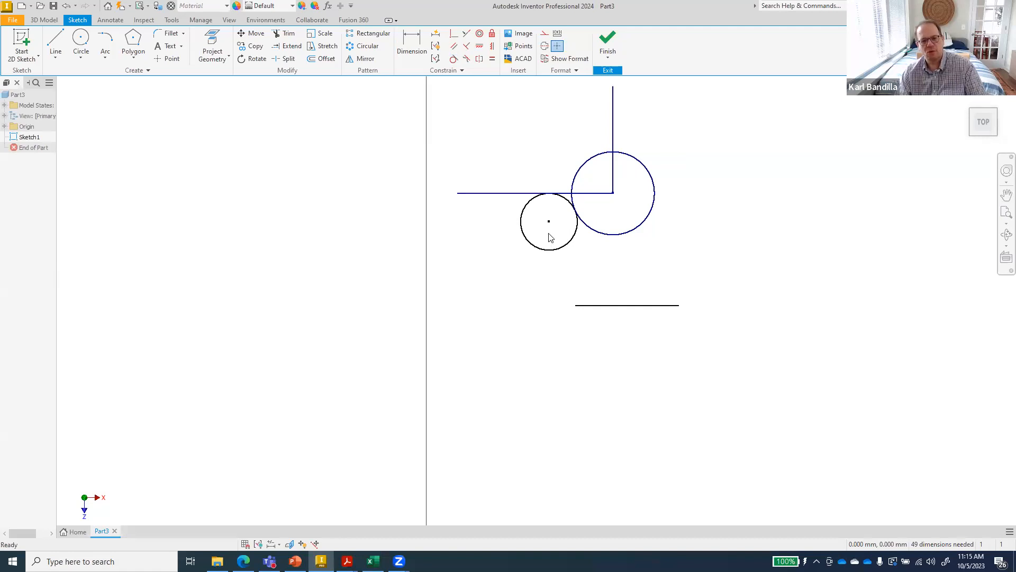
Step: Delete the small tangent circle and undo the deletion
mouse_move(549, 225)
left_mouse_down()
mouse_move(533, 254)
mouse_move(545, 222)
left_mouse_up()
left_click(552, 248)
key("Delete")
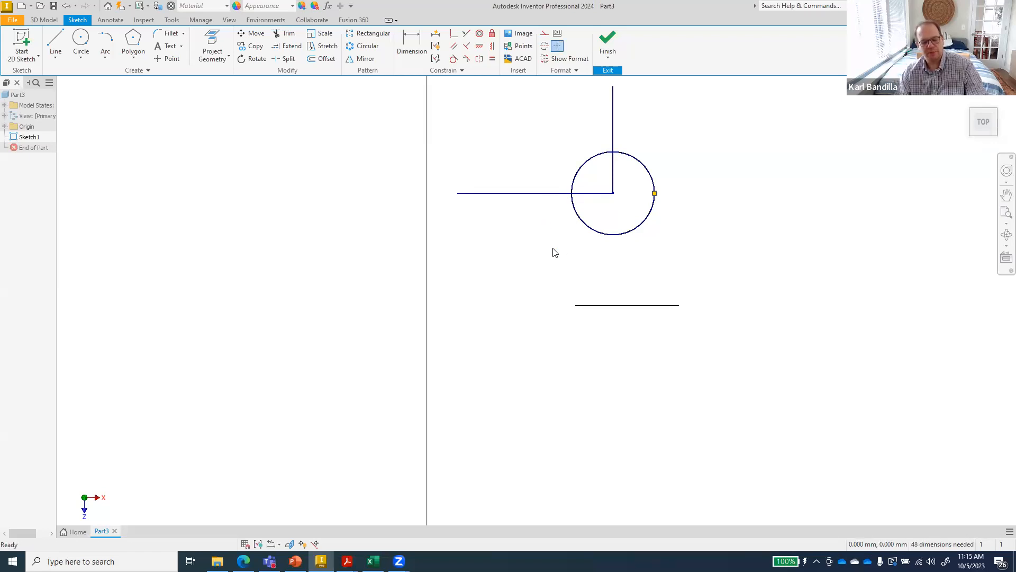
key("ctrl+z")
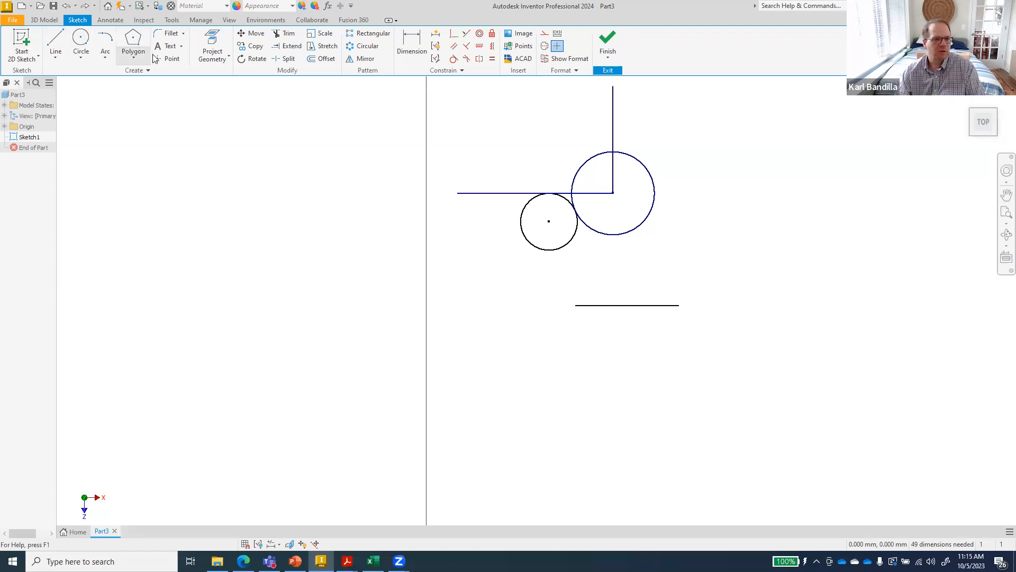
Step: Draw two separate upright rectangles on the empty side of the vertical axis, the second one larger and nearer the axis
left_click(138, 60)
left_click(100, 75)
left_click(90, 200)
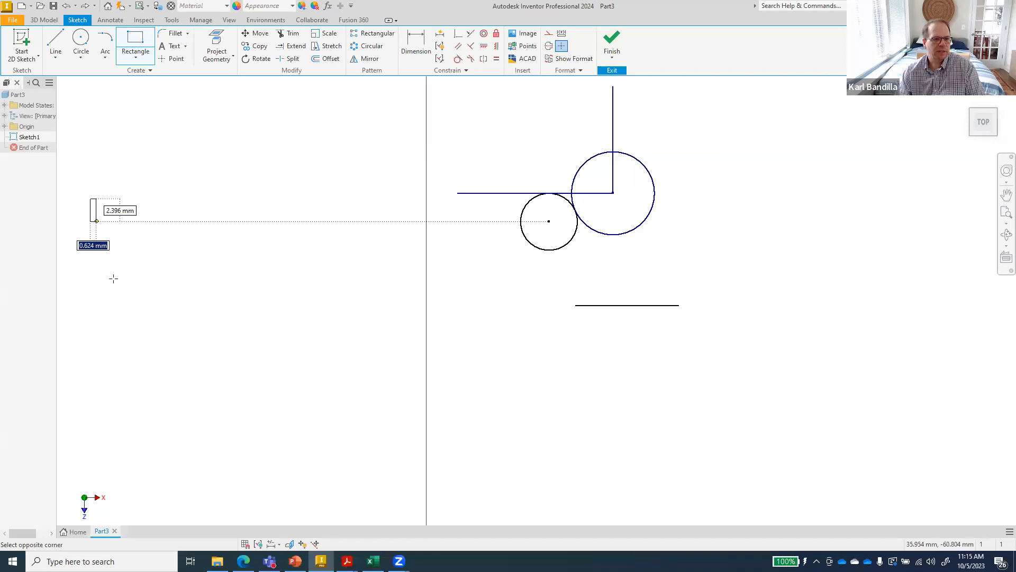
left_click(123, 302)
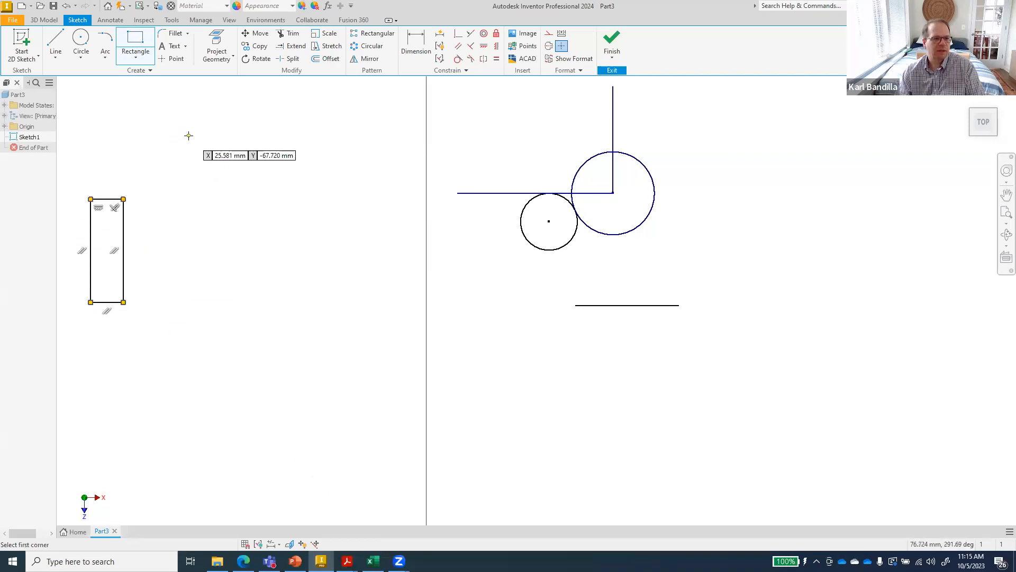
left_click(239, 140)
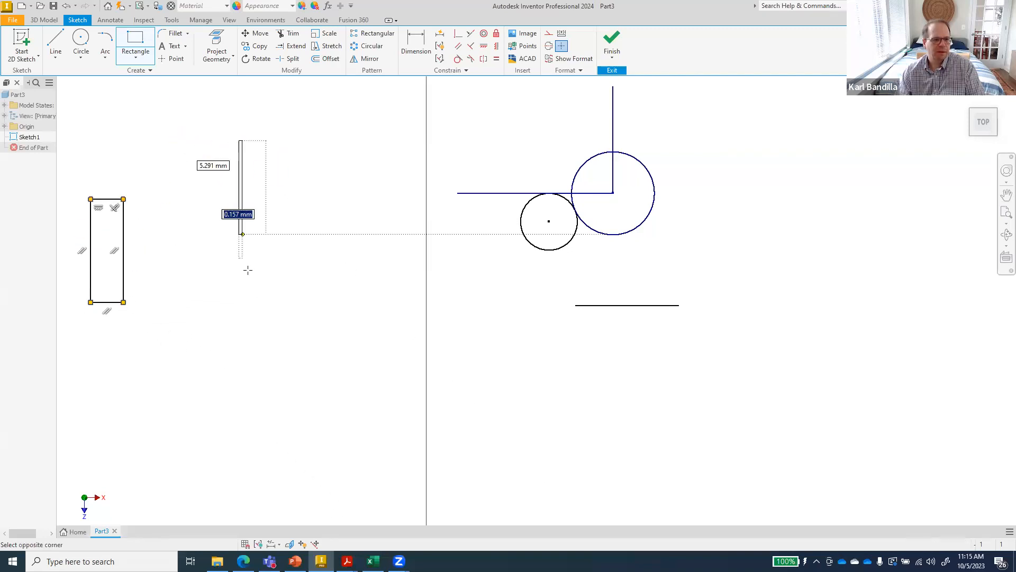
left_click(291, 365)
Step: Draw a vertical line between the two rectangles without touching either of them
left_click(56, 41)
left_click(156, 164)
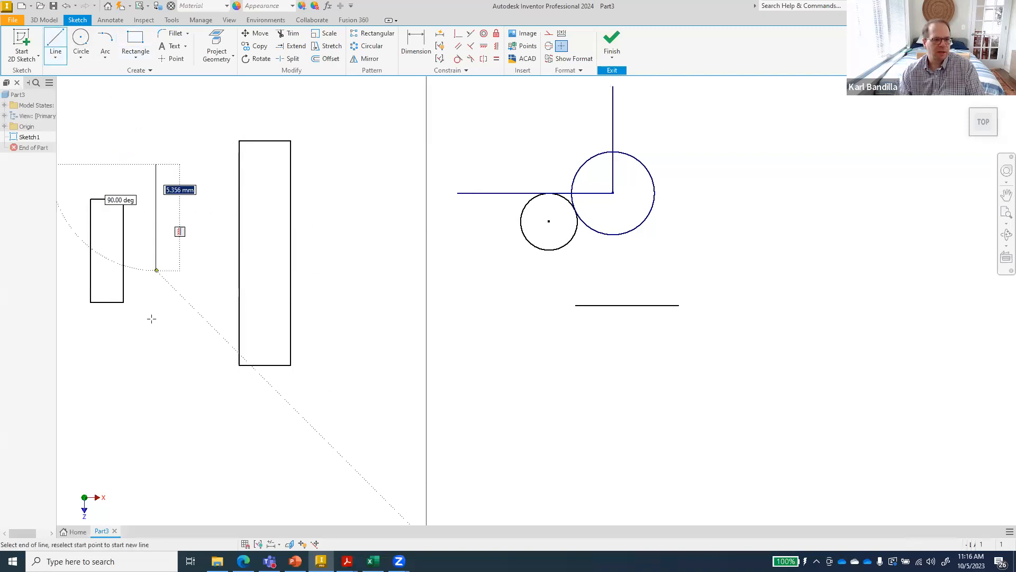
left_click(155, 336)
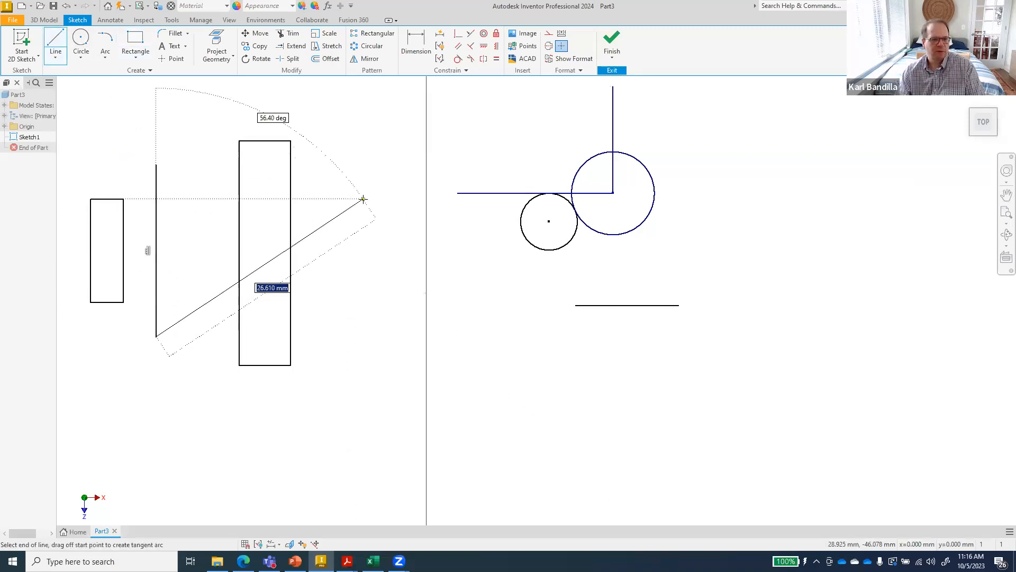
key("Escape")
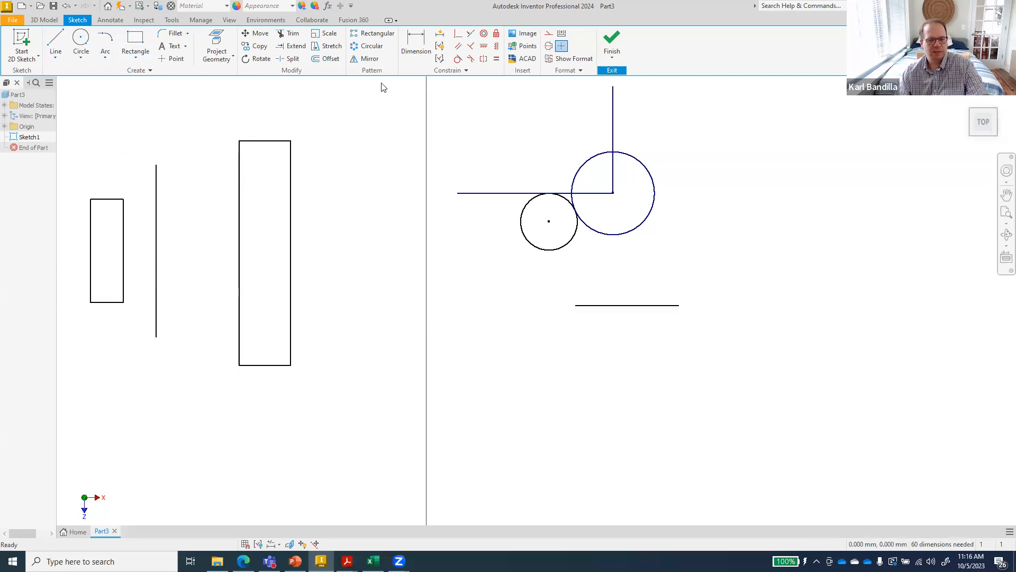
Step: Make the facing long edges of the two rectangles symmetric about the vertical line between them
left_click(484, 59)
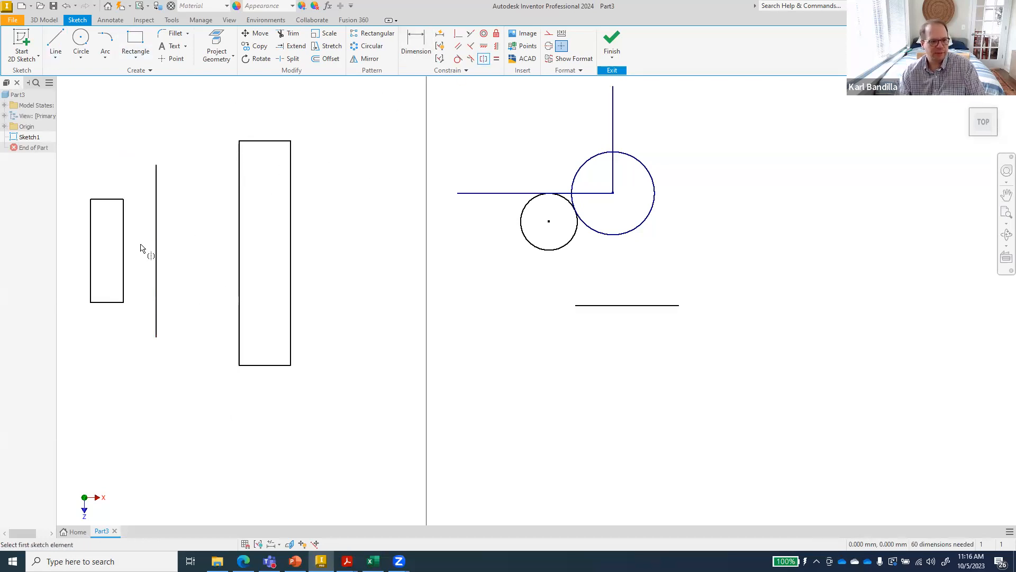
left_click(240, 249)
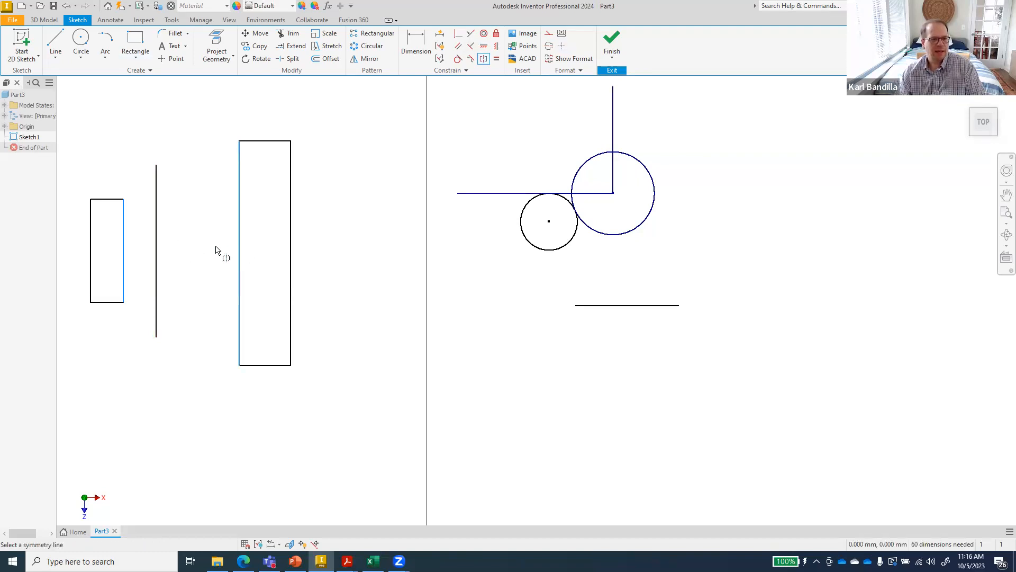
left_click(156, 250)
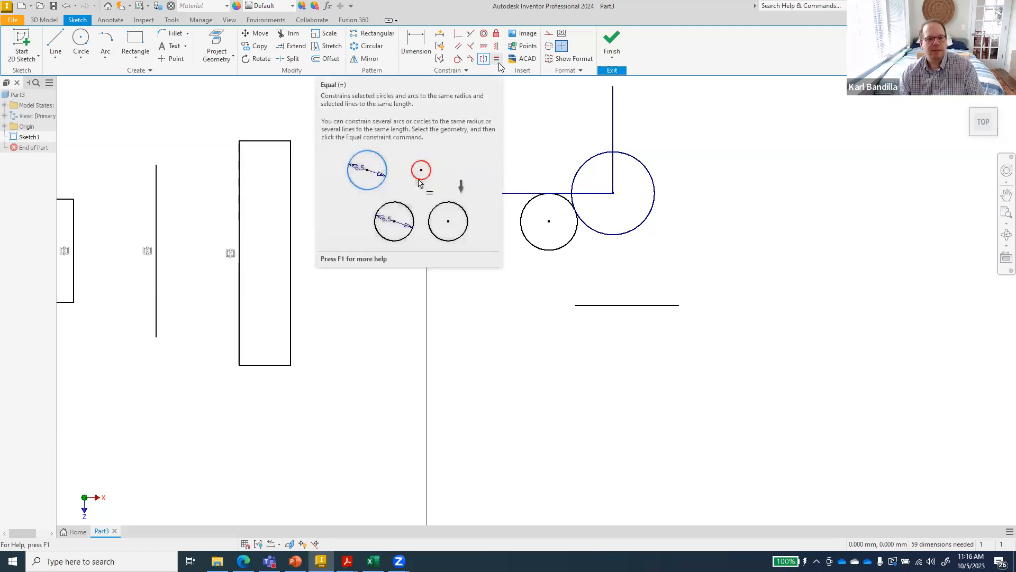
Step: Draw a large circle crossing the vertical axis below the existing geometry and a separate small circle about 5.4 mm in diameter beside it
left_click(81, 42)
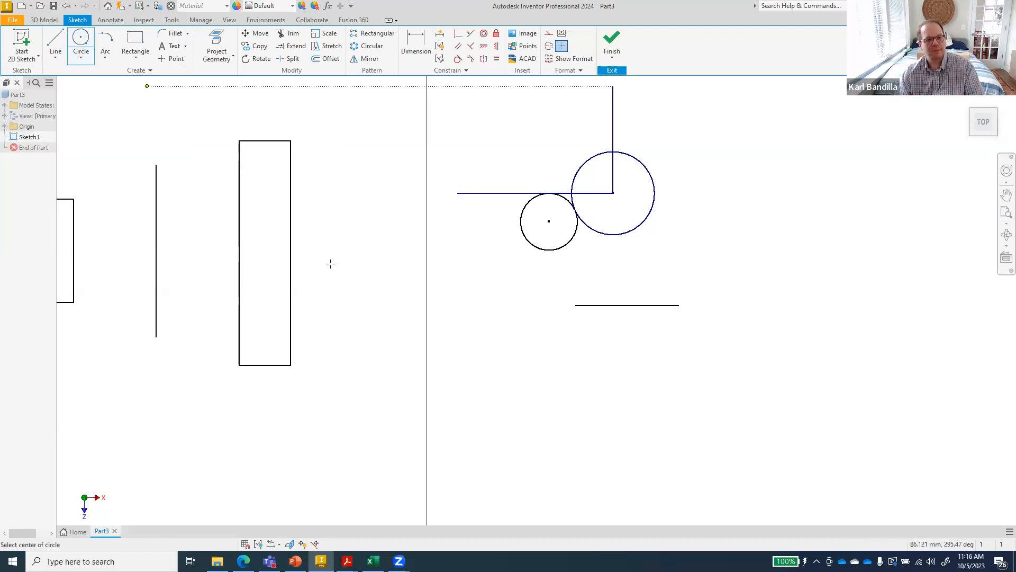
left_click(470, 372)
left_click(518, 422)
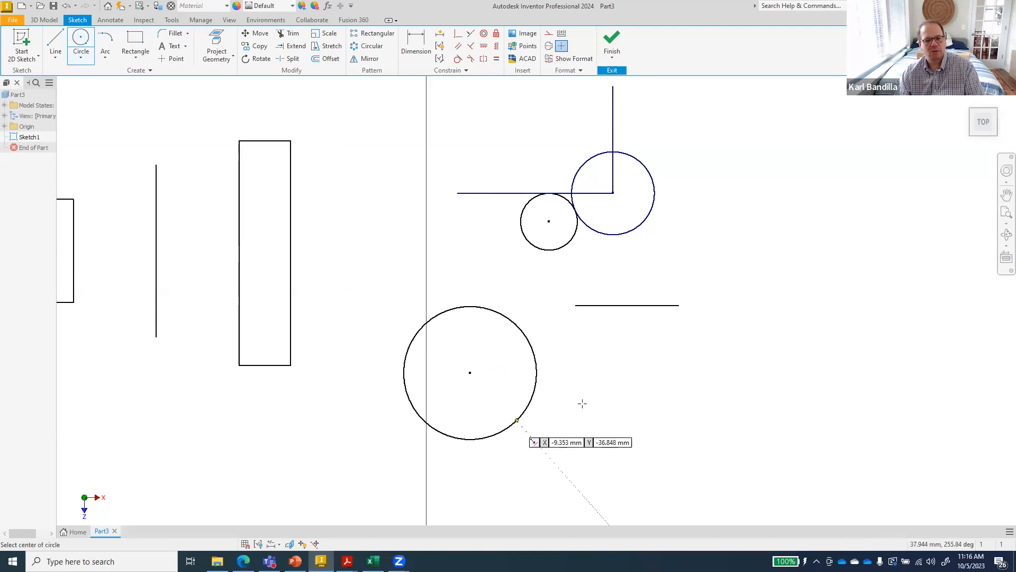
left_click(669, 395)
left_click(689, 412)
Step: Apply an Equal constraint between the new large circle and the small circle beside it
left_click(496, 58)
left_click(520, 327)
left_click(662, 380)
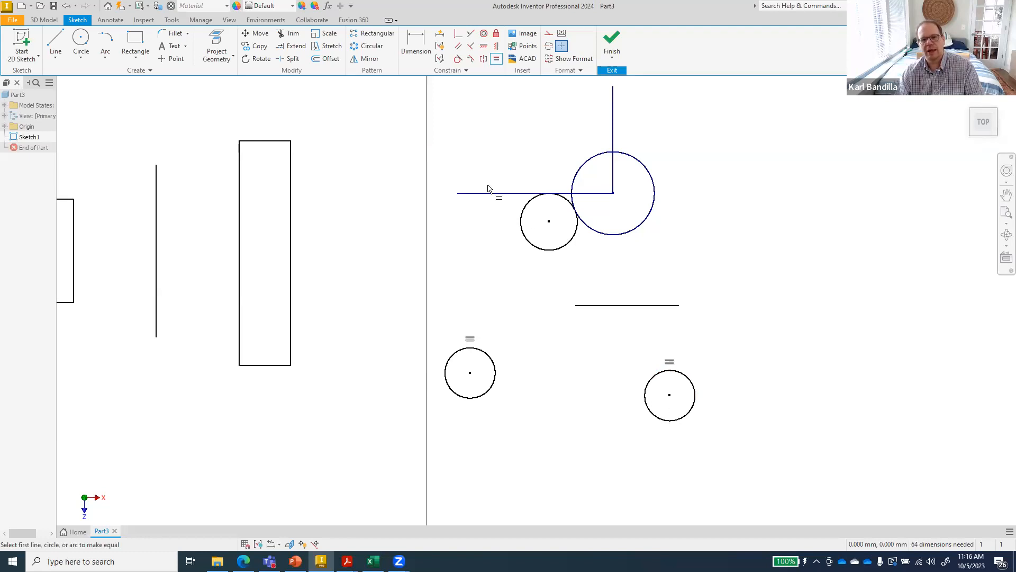
Step: Dimension the diameter of the equal circle farther from the vertical axis as 10 mm
left_click(416, 53)
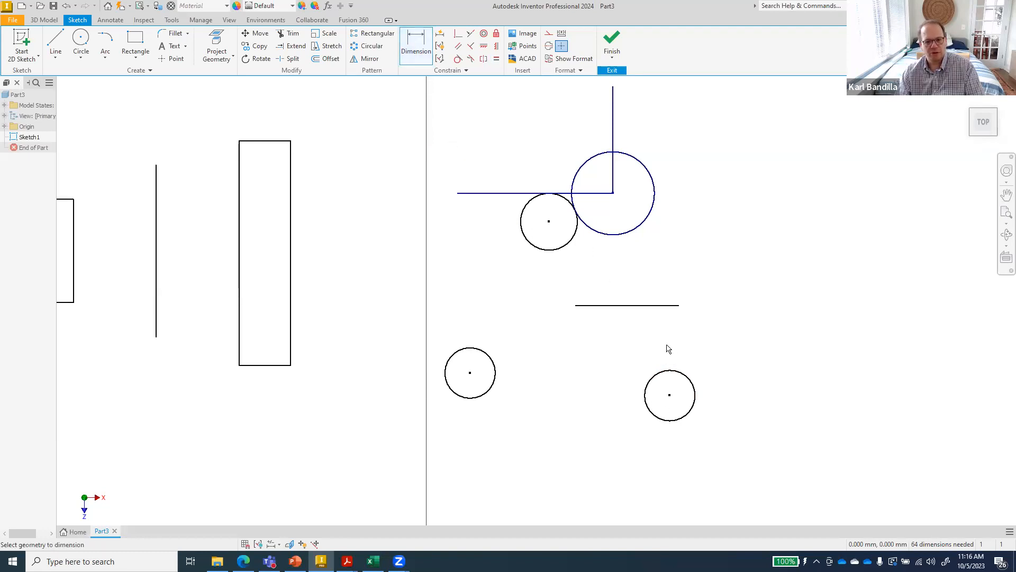
left_click(682, 378)
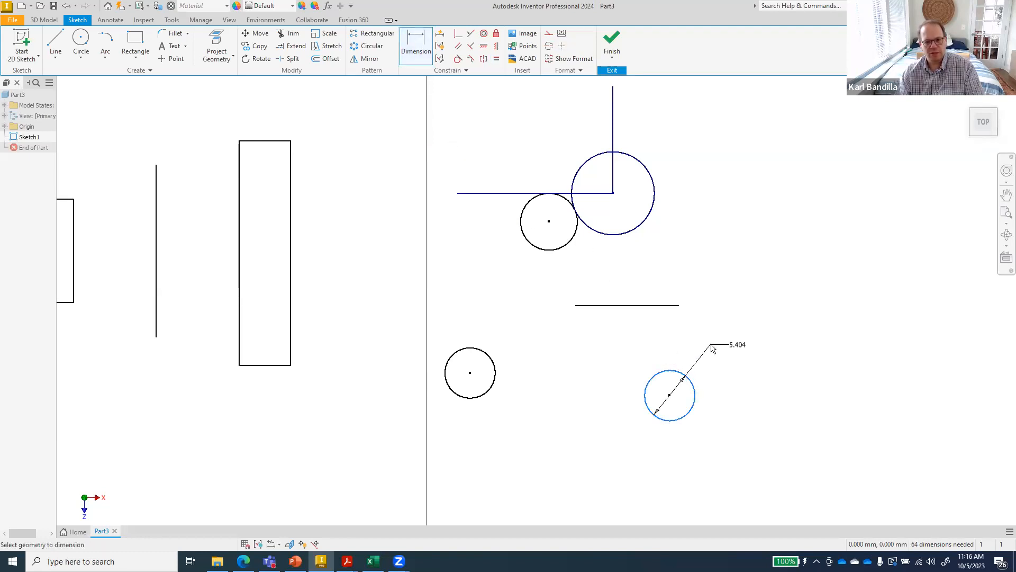
type("10")
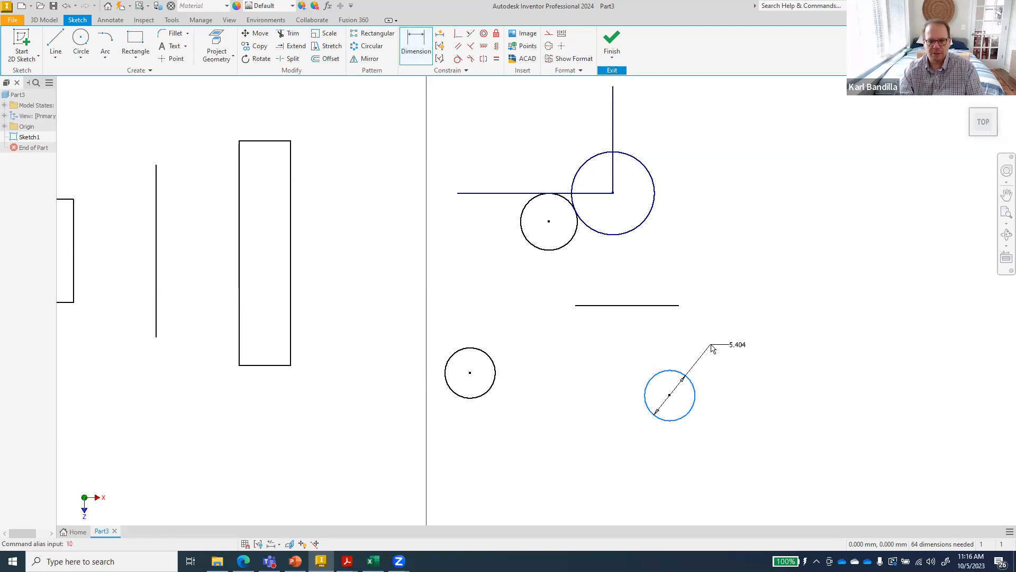
left_click(712, 347)
type("10")
key("Return")
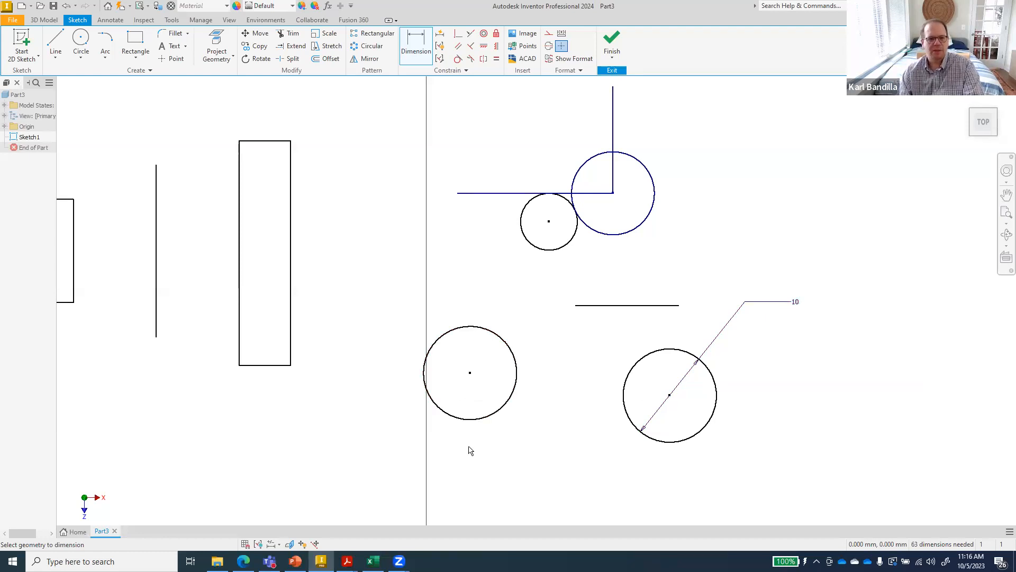
key("Escape")
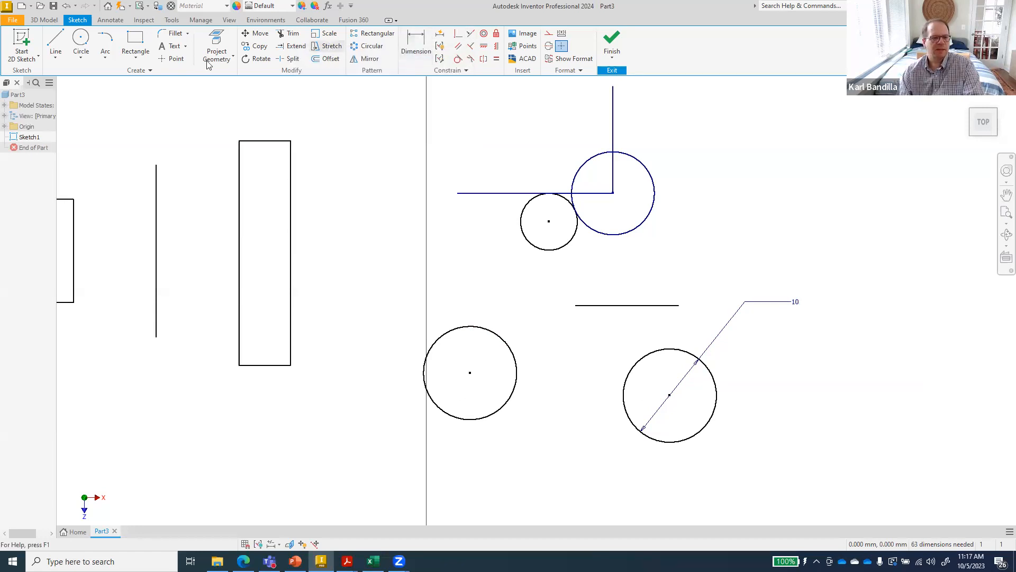
Step: Draw a slanted line between the circle near the vertical axis and the short free horizontal line
left_click(55, 43)
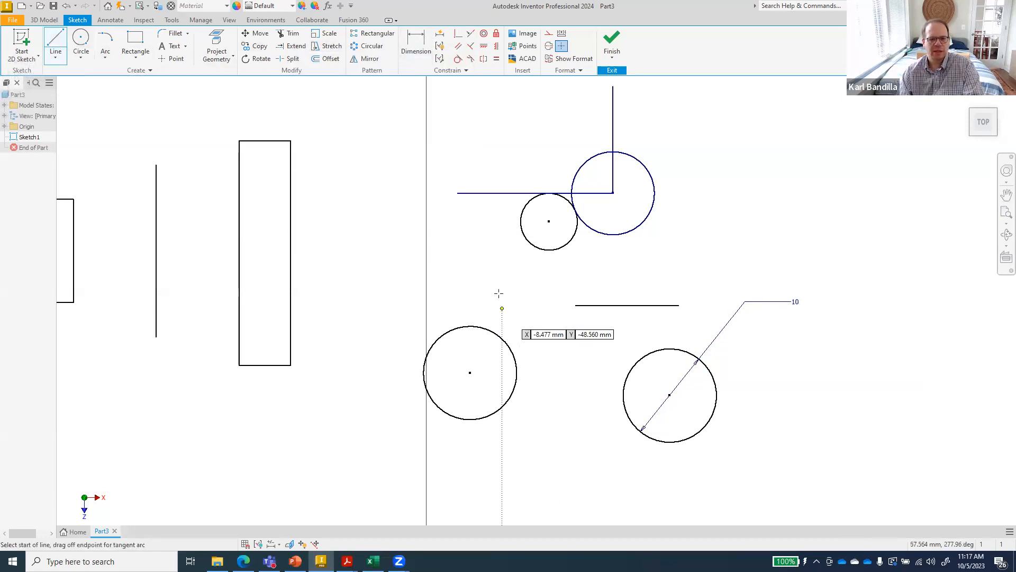
left_click(487, 281)
left_click(571, 340)
key("Escape")
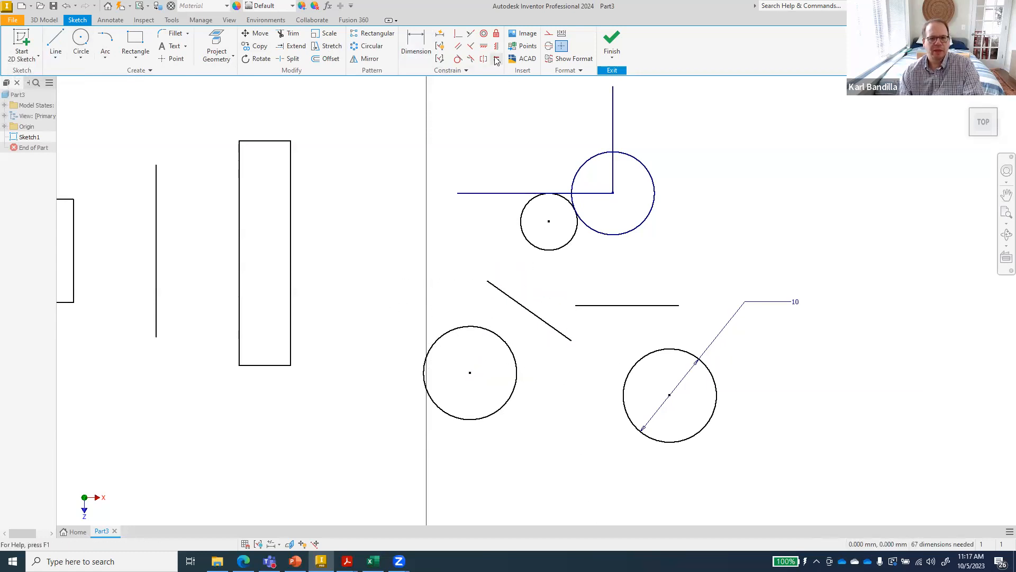
Step: Make the slanted line collinear with the short free horizontal line using the Collinear constraint
left_click(472, 35)
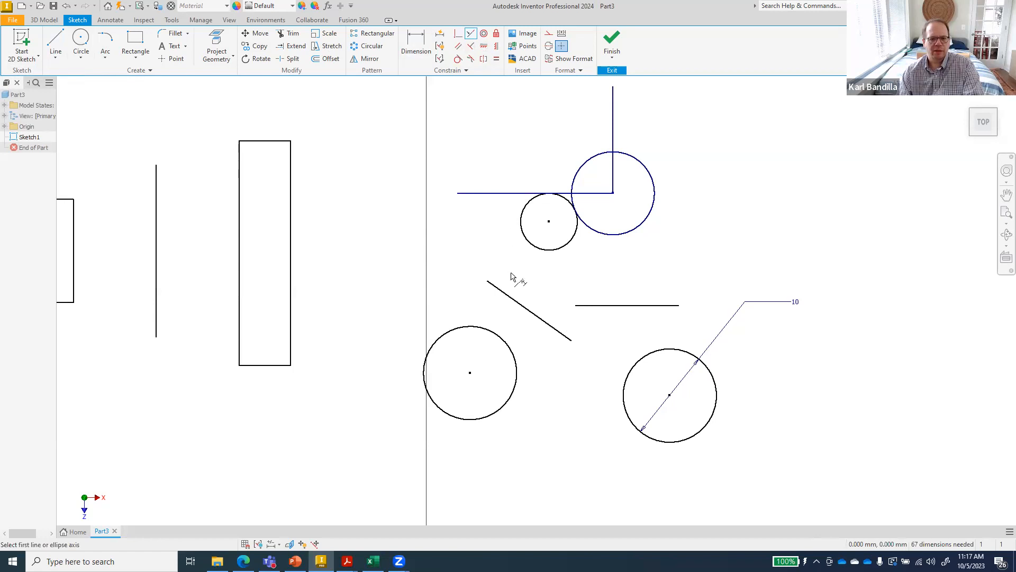
left_click(531, 311)
left_click(622, 307)
key("Escape")
Step: Move the newly collinear line across the vertical axis, then shorten it and raise it by repositioning its endpoints
left_click(533, 311)
left_click_drag(532, 312, 409, 308)
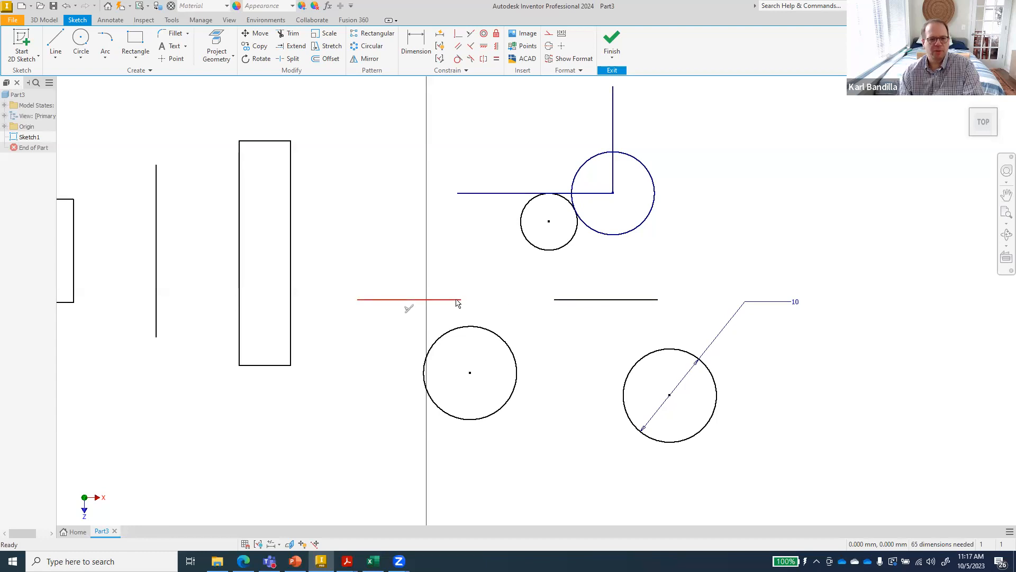
mouse_move(461, 299)
left_mouse_down()
mouse_move(457, 311)
mouse_move(458, 301)
left_mouse_up()
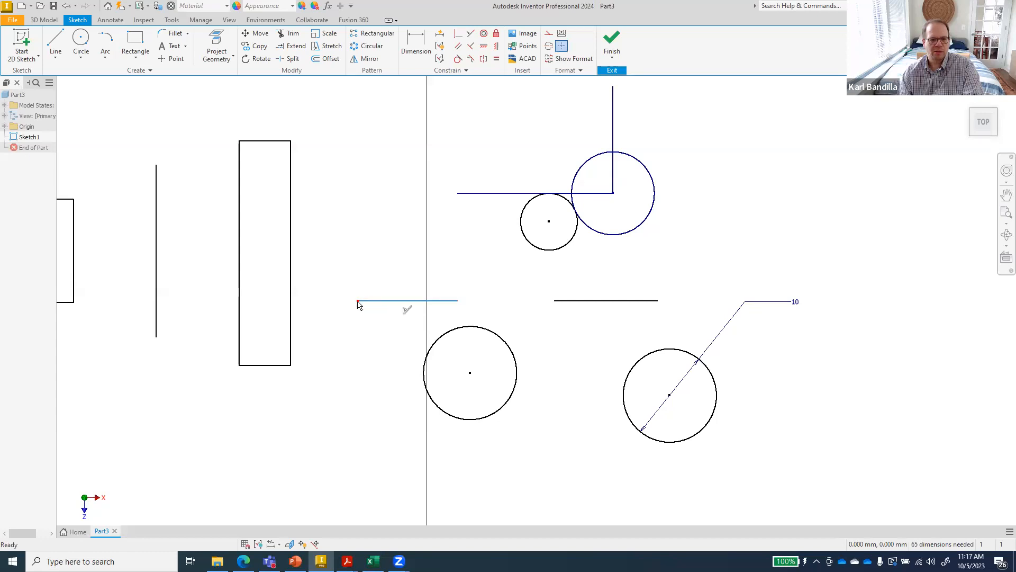
left_click_drag(359, 301, 376, 275)
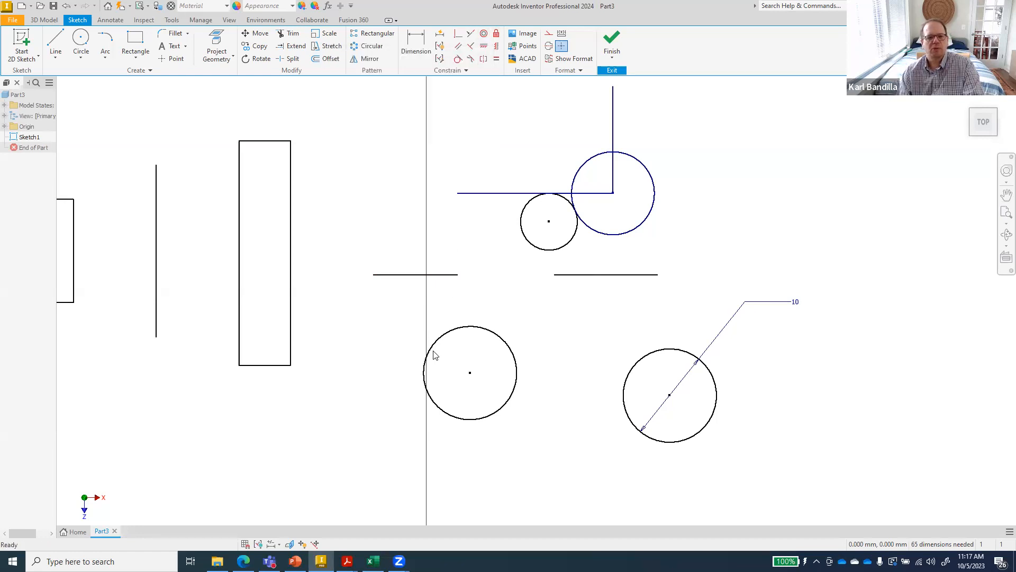
Step: Draw a small circle near the large rectangle and make it concentric with the undimensioned equal circle at the vertical axis
left_click(79, 39)
left_click(369, 318)
left_click(382, 324)
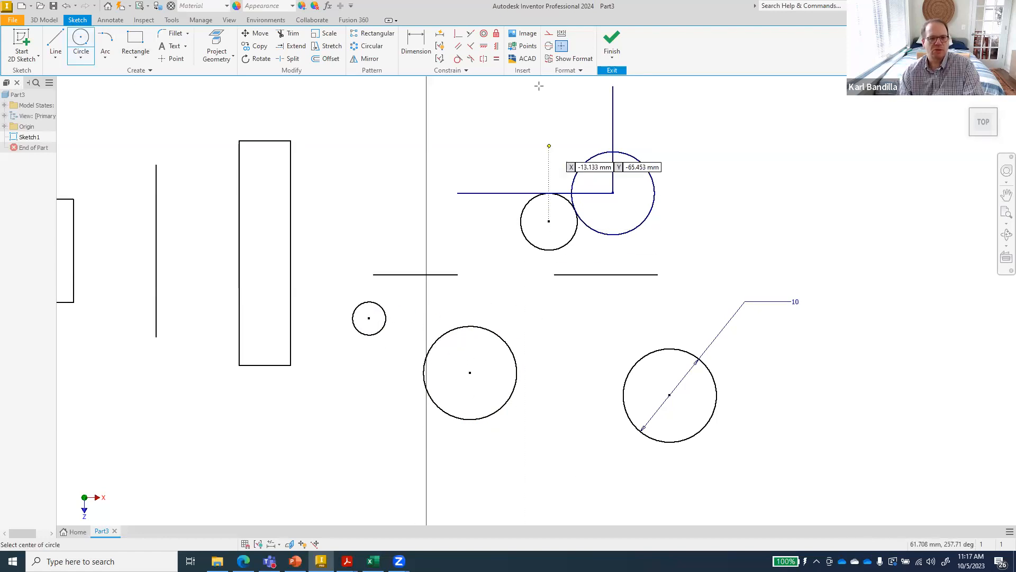
left_click(483, 35)
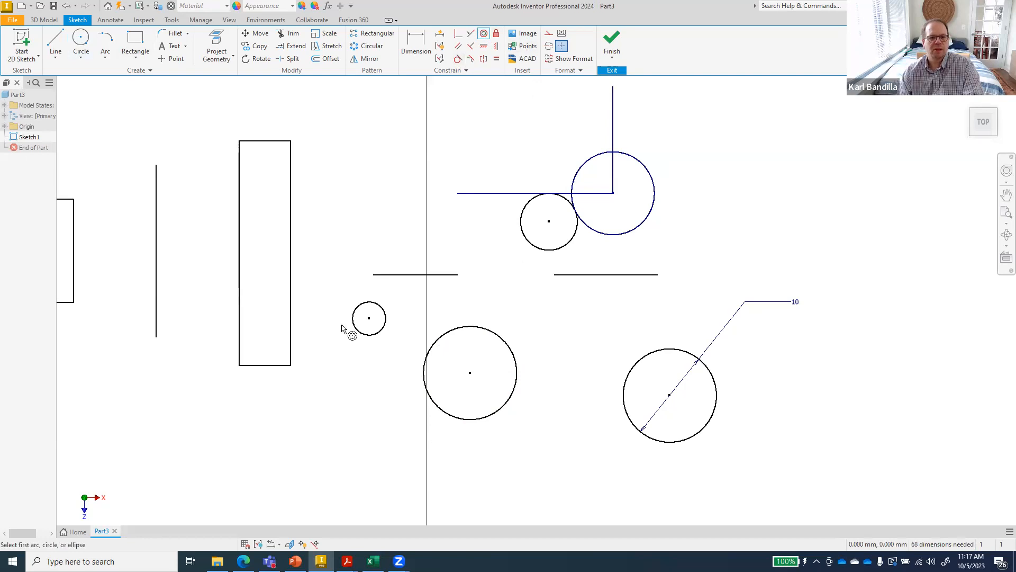
left_click(387, 320)
left_click(494, 337)
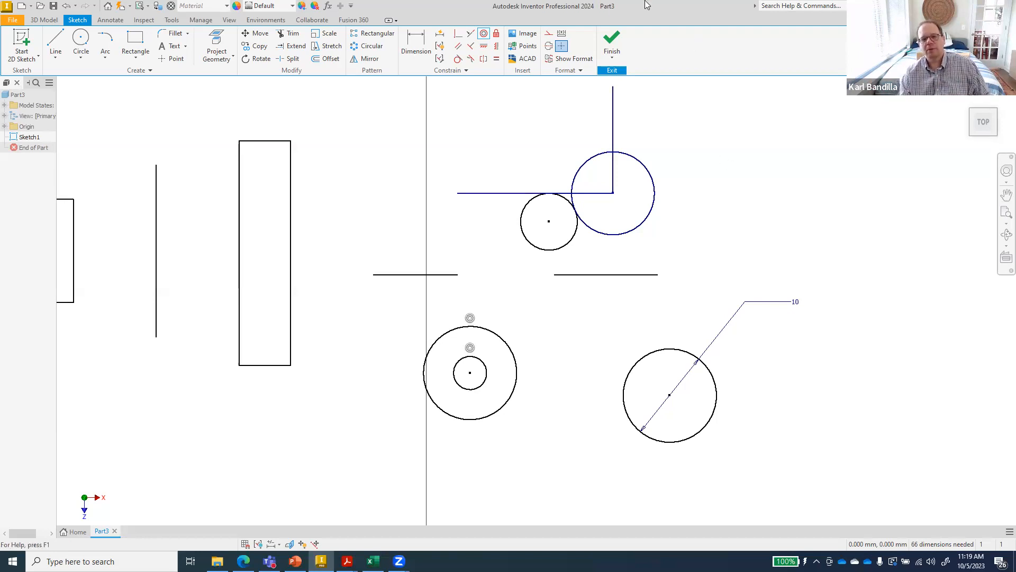
left_click(496, 33)
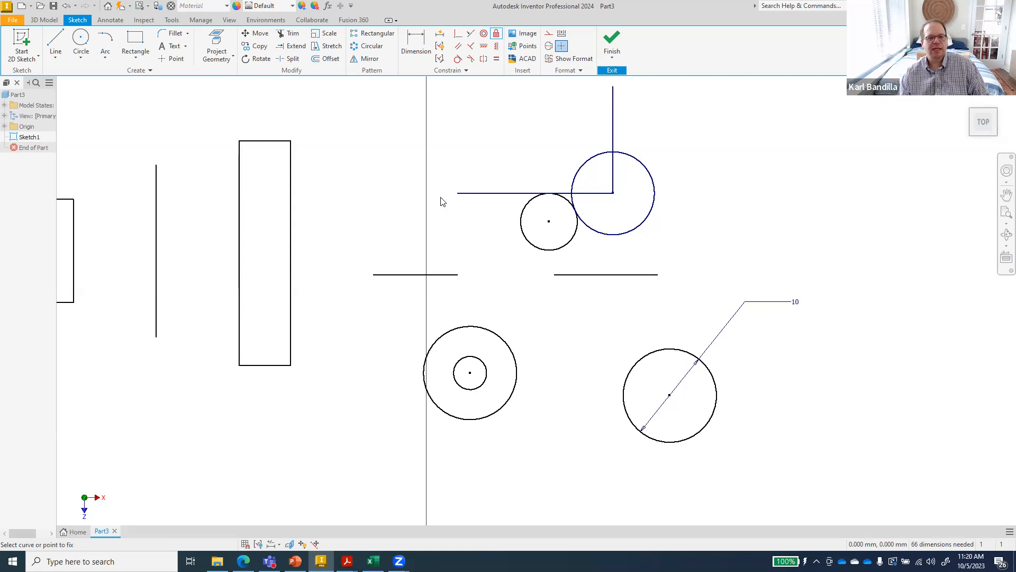
left_click(290, 56)
key("Escape")
Step: Draw a single line sloping down from near the large rectangle toward the concentric circles, touching neither
left_click(55, 41)
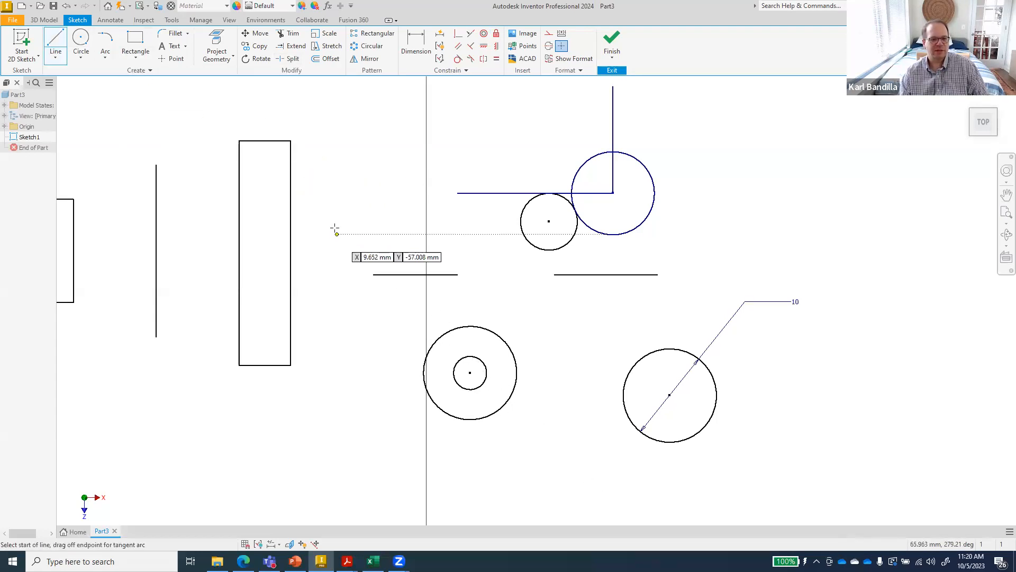
left_click(330, 281)
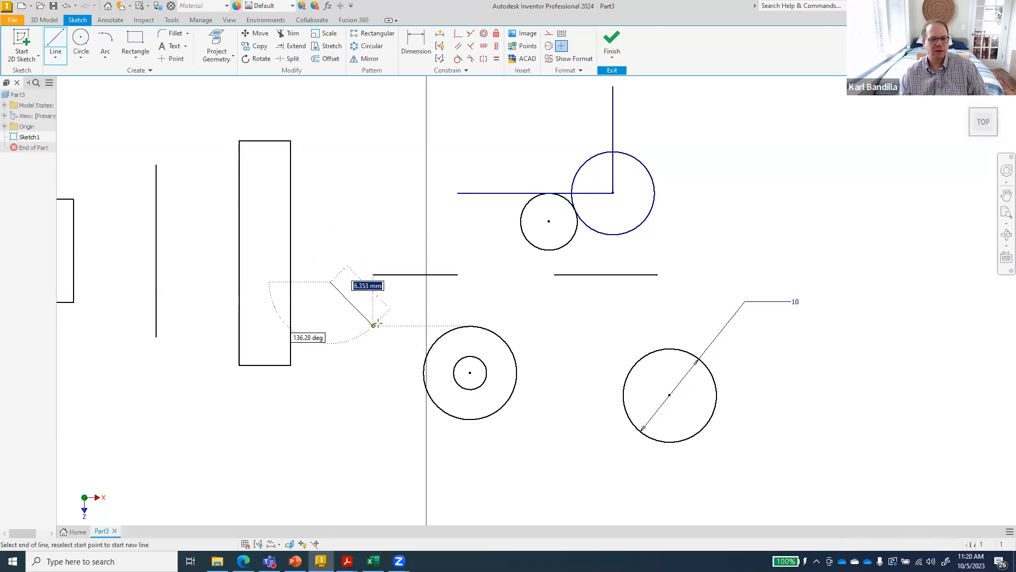
left_click(399, 326)
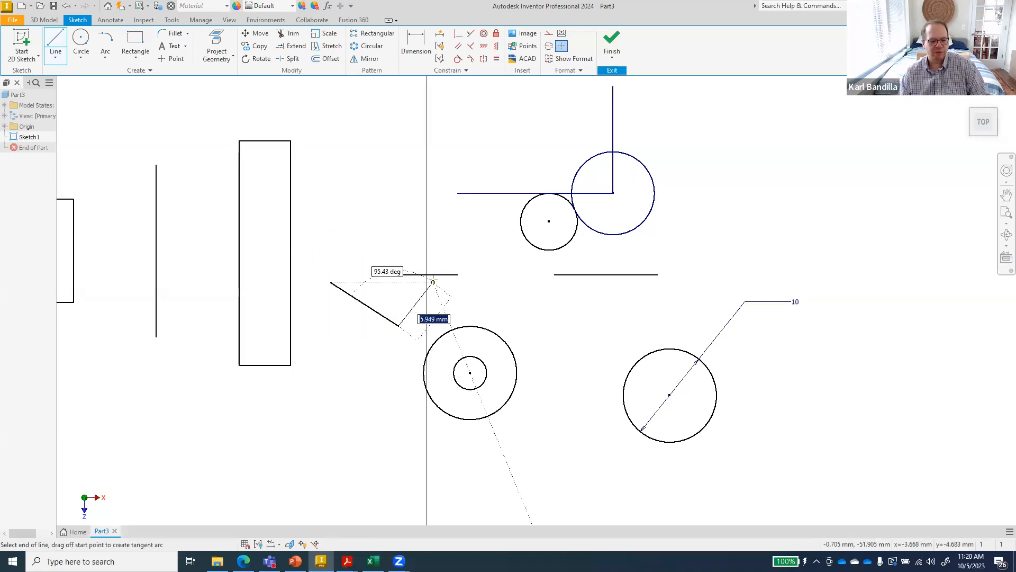
key("Escape")
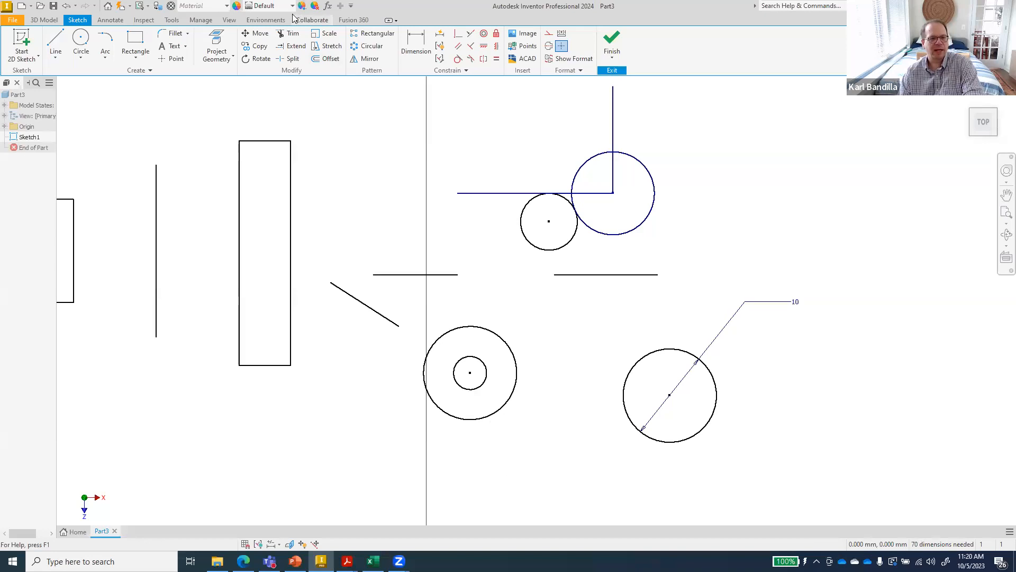
Step: Extend the sloping line through both long edges of the large rectangle to the vertical symmetry line beyond it
left_click(293, 46)
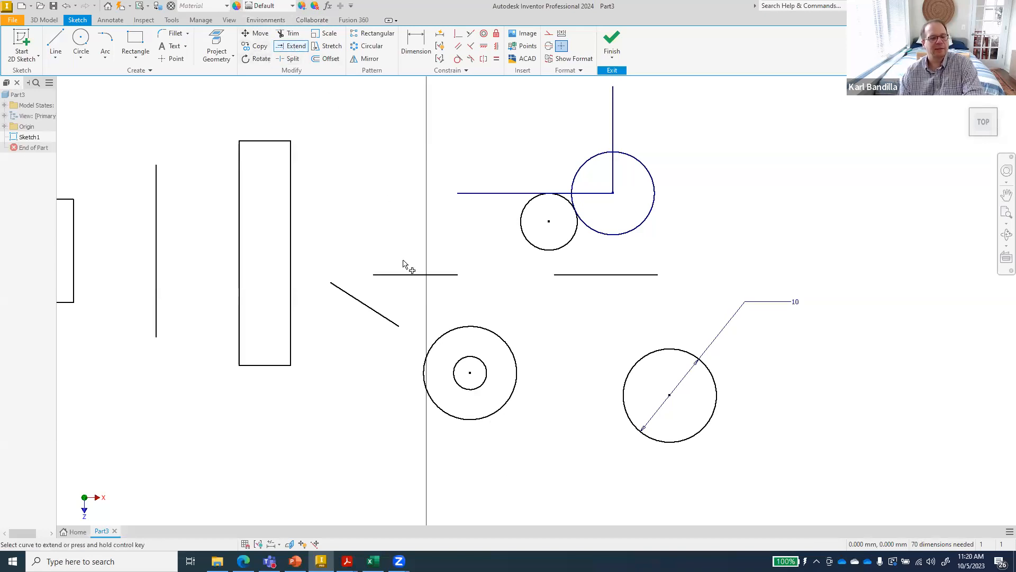
left_click(392, 325)
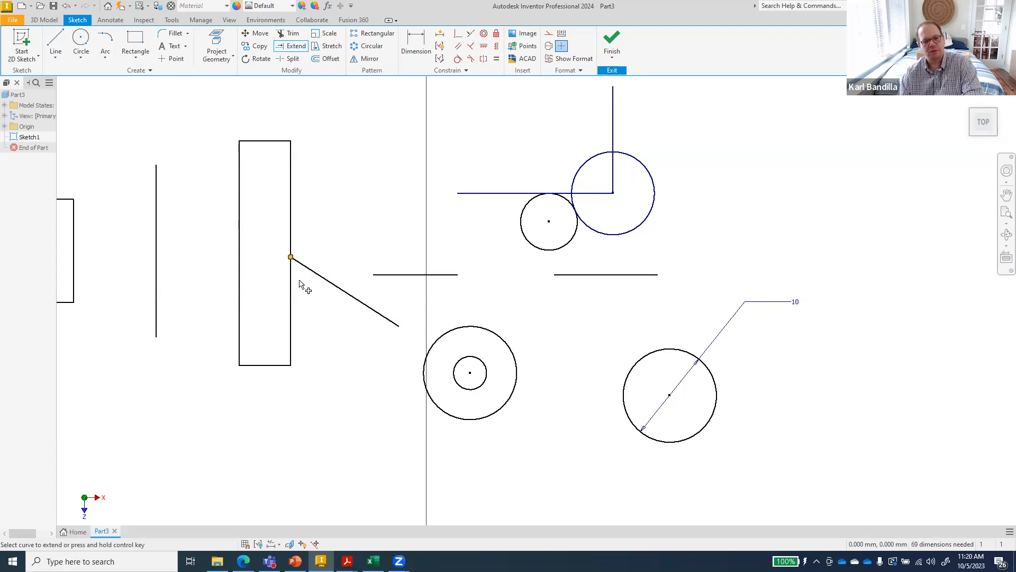
left_click(299, 262)
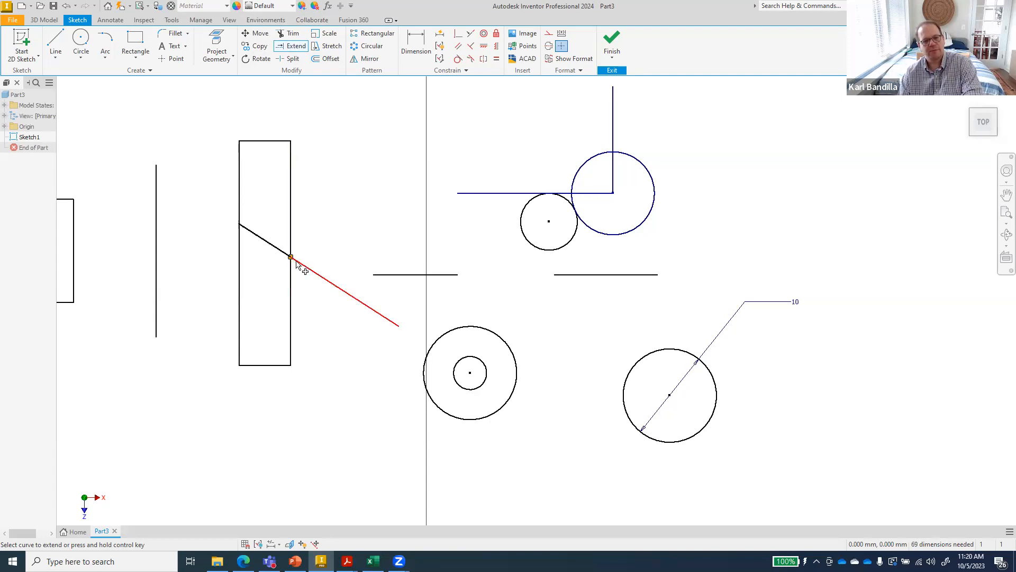
left_click(244, 227)
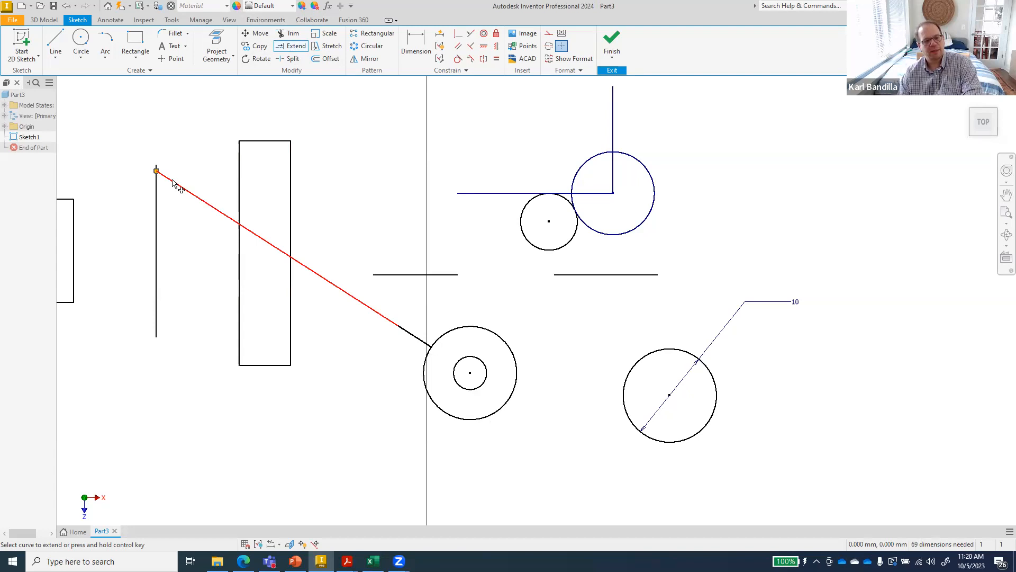
Step: Trim away the portion of the sloping line inside the large rectangle
left_click(1006, 194)
mouse_move(368, 217)
left_mouse_down()
mouse_move(734, 378)
mouse_move(561, 251)
mouse_move(348, 150)
left_mouse_up()
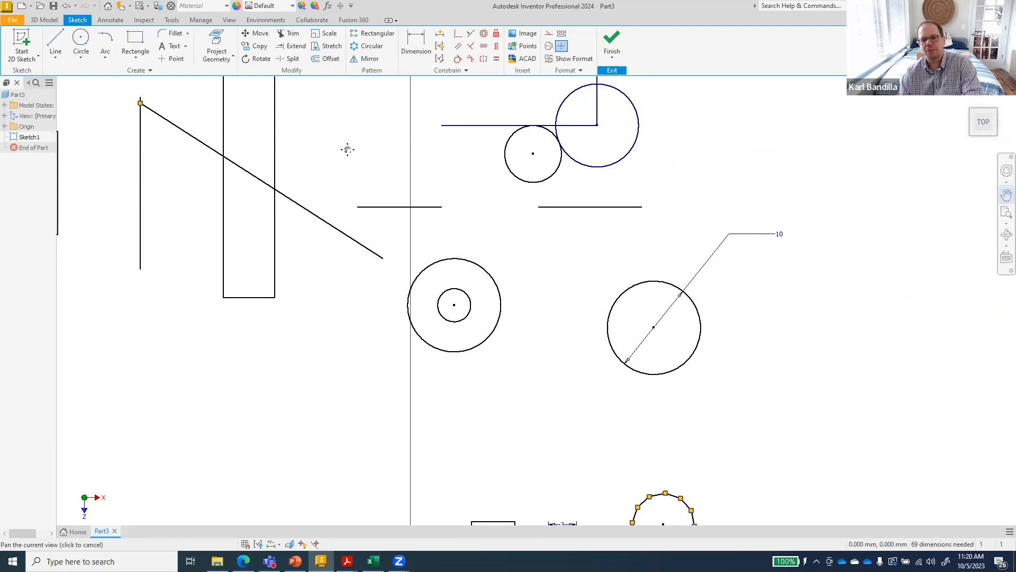
left_click(290, 35)
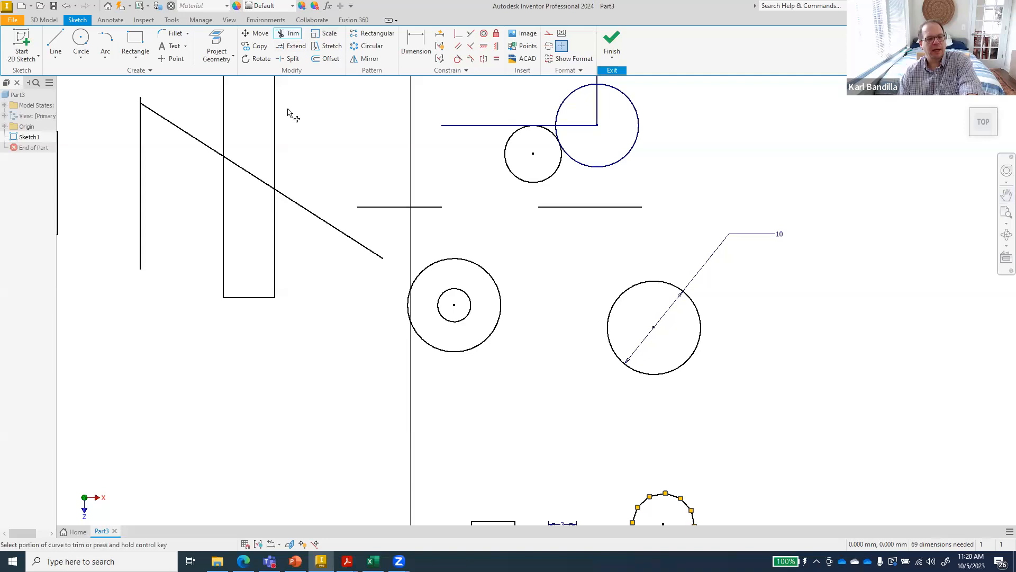
left_click(257, 180)
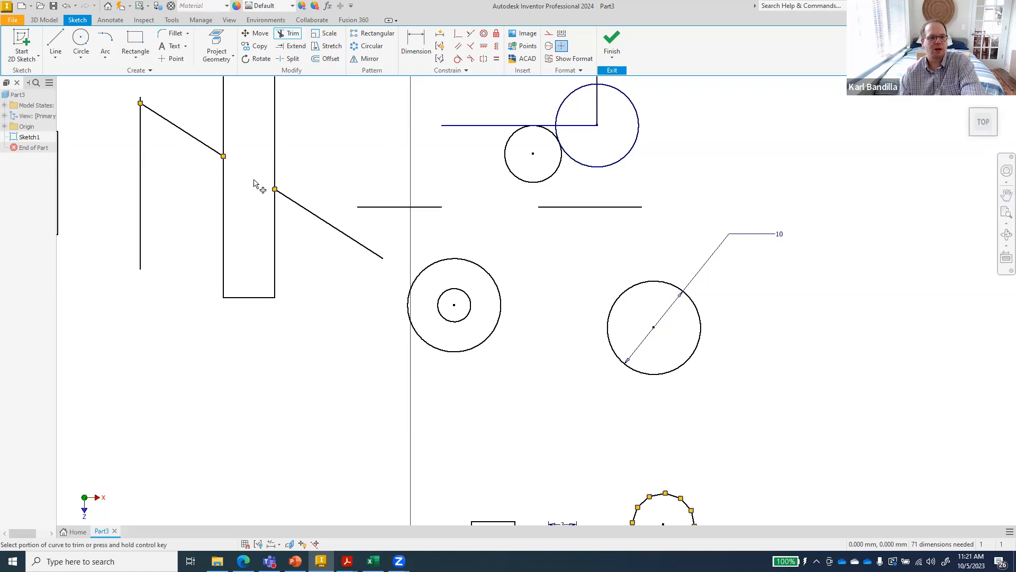
Step: Extend the sloping segment nearest the concentric circles through both of them to the far side of the outer circle
left_click(291, 46)
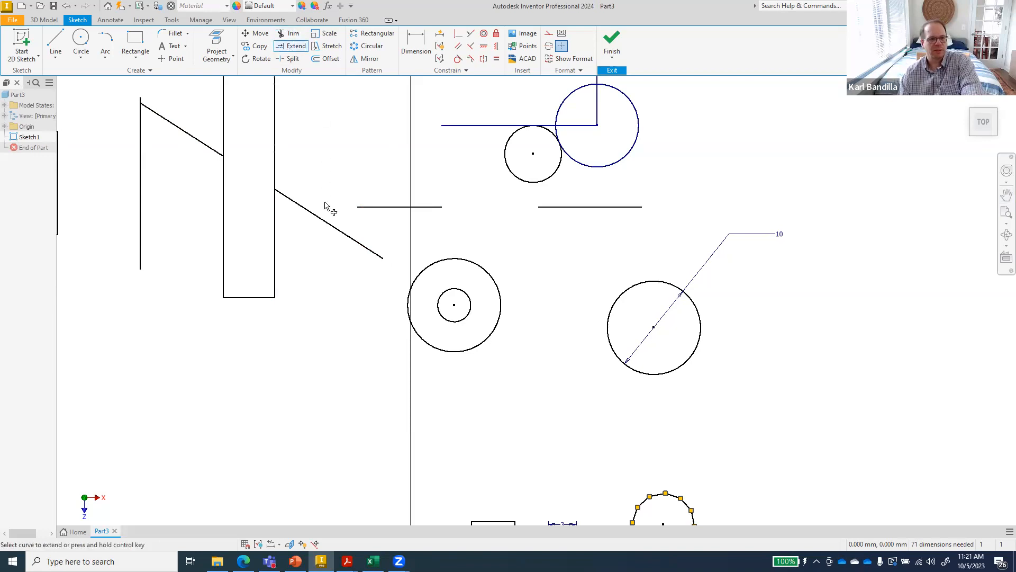
left_click(360, 245)
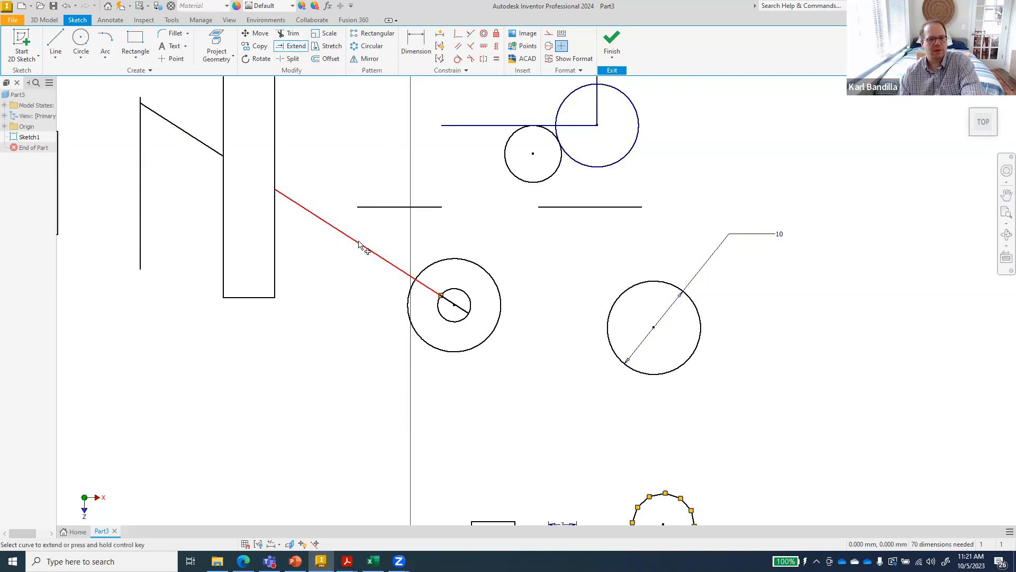
left_click(454, 304)
left_click(465, 313)
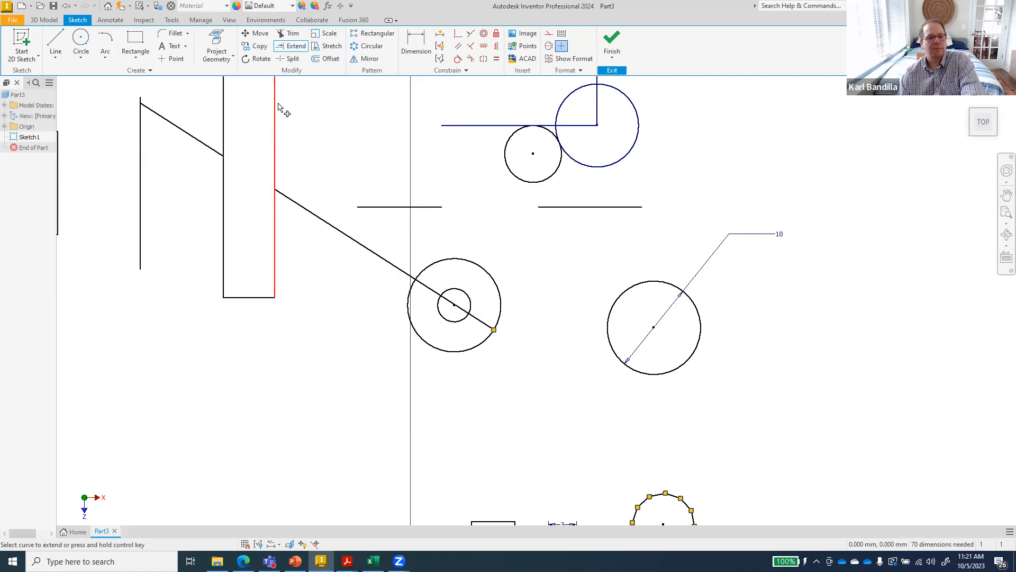
key("Escape")
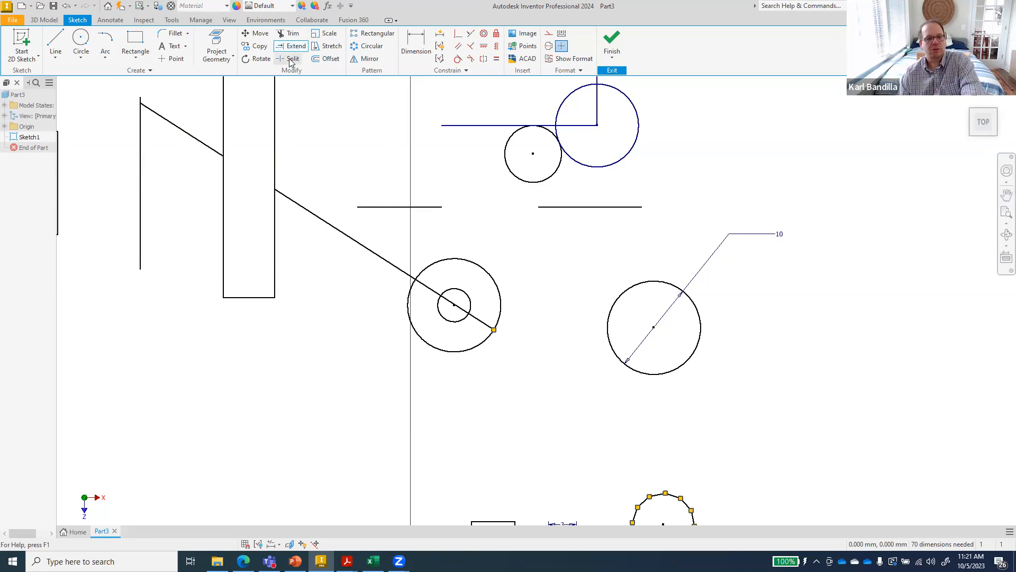
left_click(291, 59)
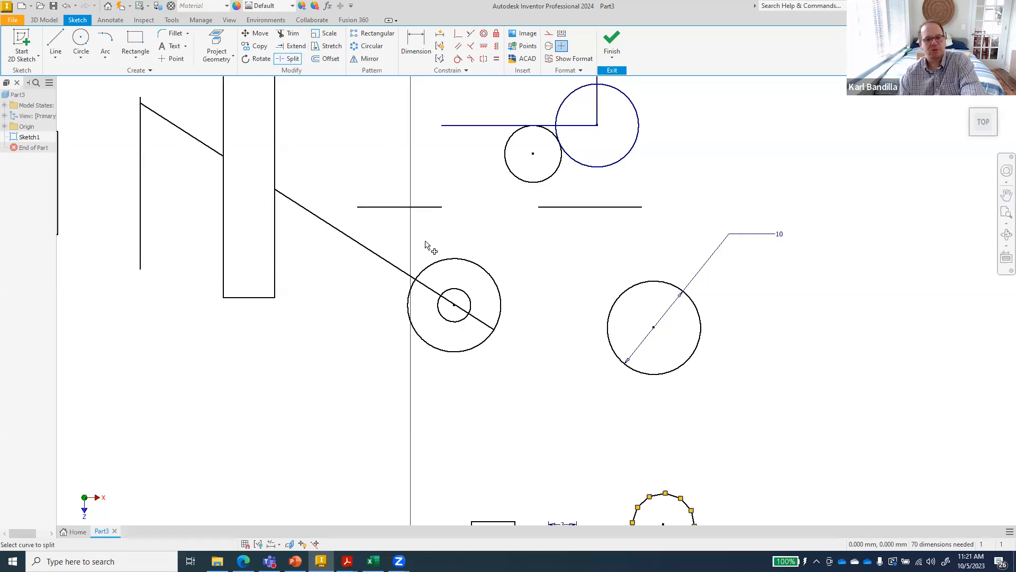
key("Escape")
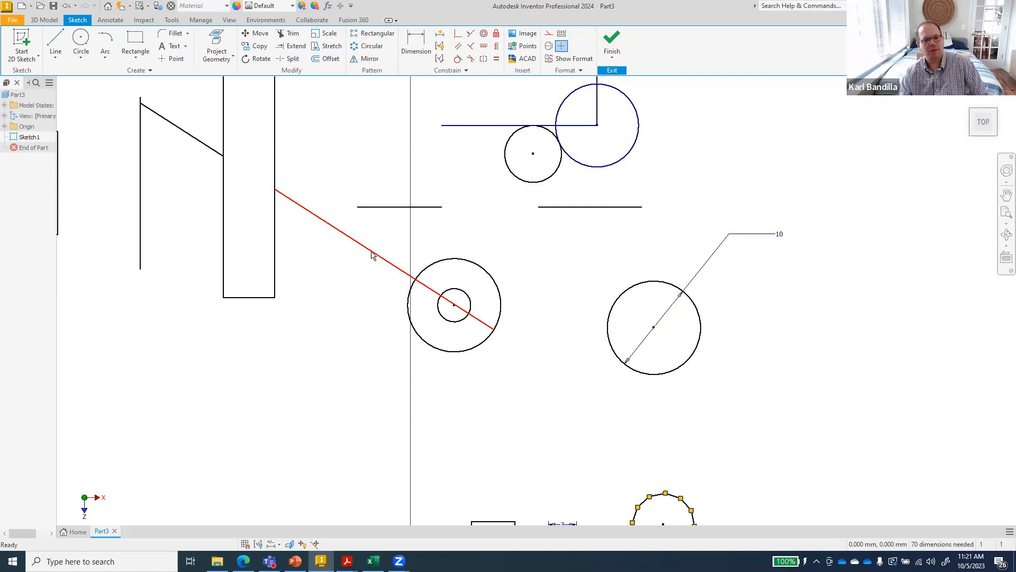
Step: Split the sloping line through the concentric circles at its portion between the inner and outer circles
left_click(290, 59)
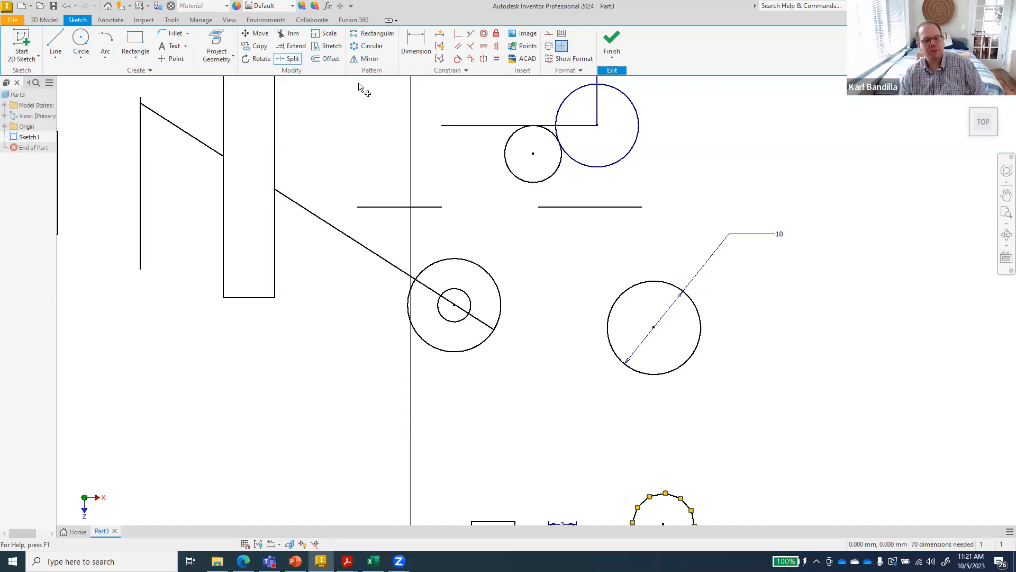
left_click(478, 320)
key("Escape")
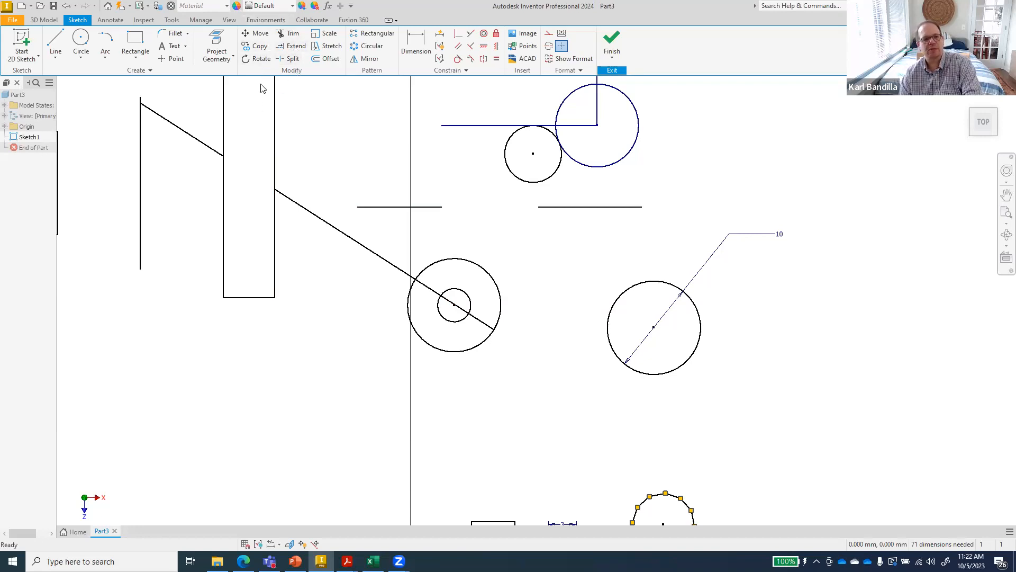
left_click(261, 33)
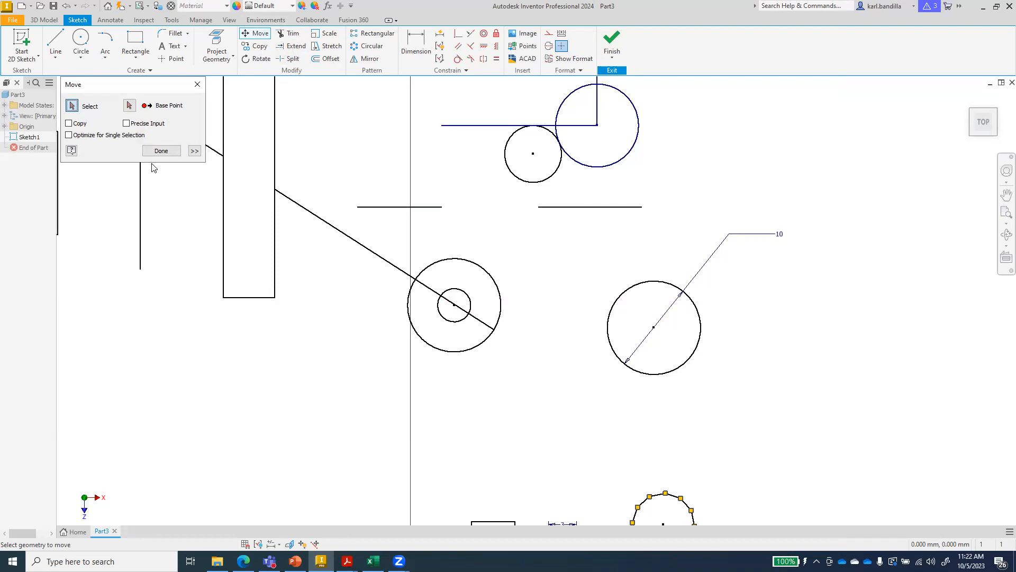
key("Escape")
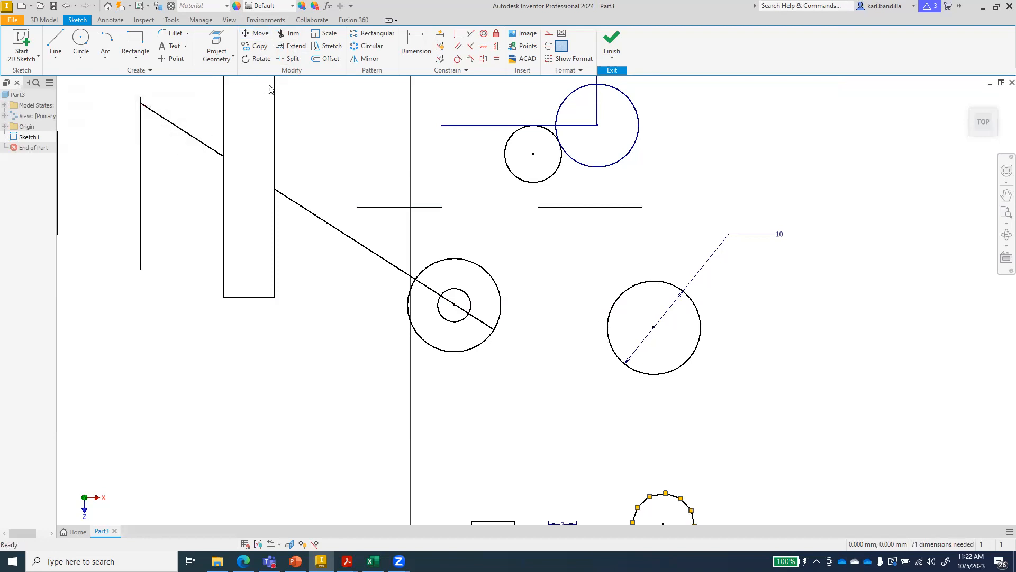
Step: Extend the horizontal line above the concentric circles to the far long edge of the large rectangle
left_click(293, 46)
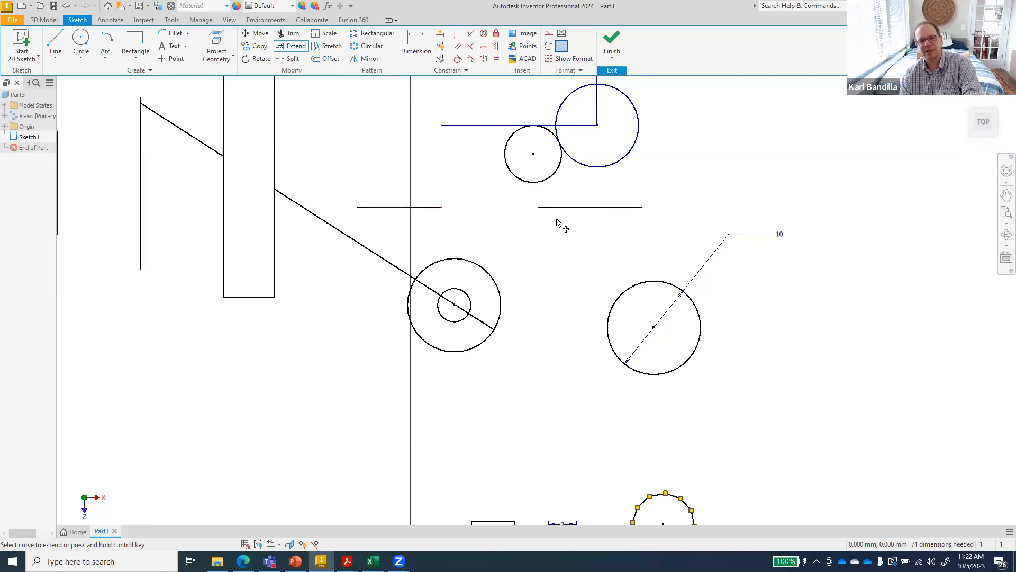
left_click(391, 207)
left_click(319, 208)
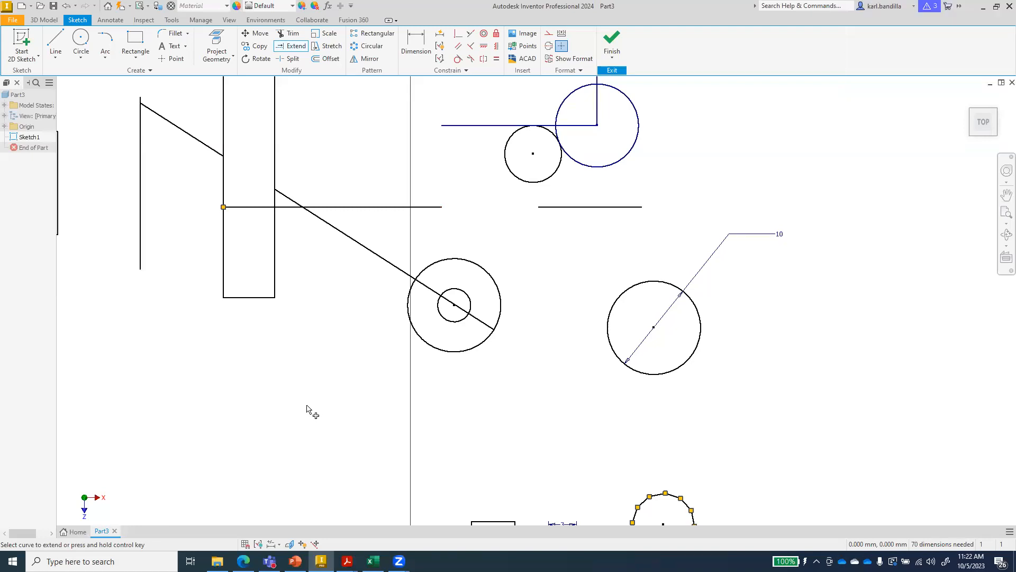
Step: Move the extended horizontal line by its rectangle-side endpoint to the lower end of the vertical symmetry line, removing its existing constraints
left_click(260, 34)
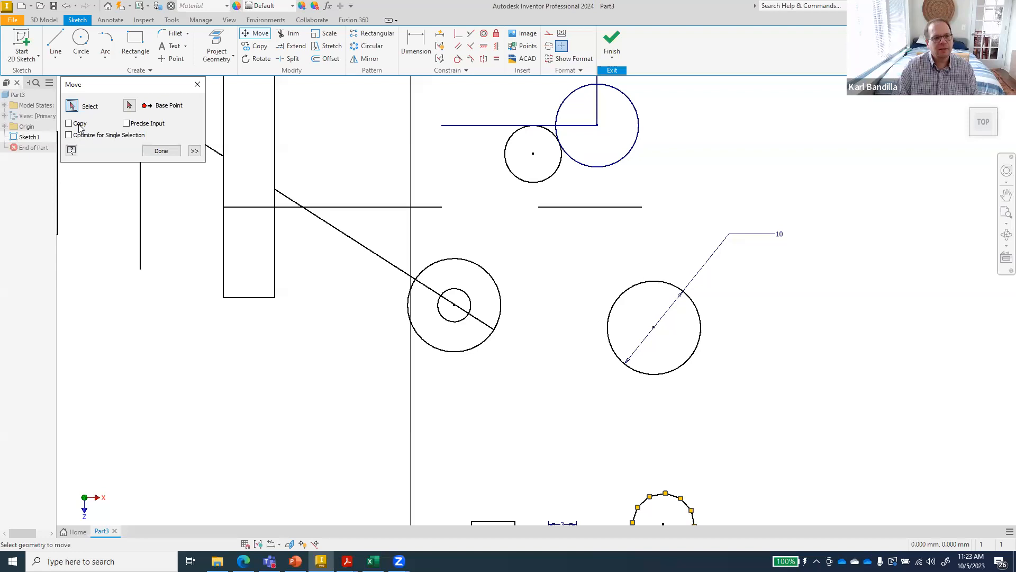
left_click(264, 207)
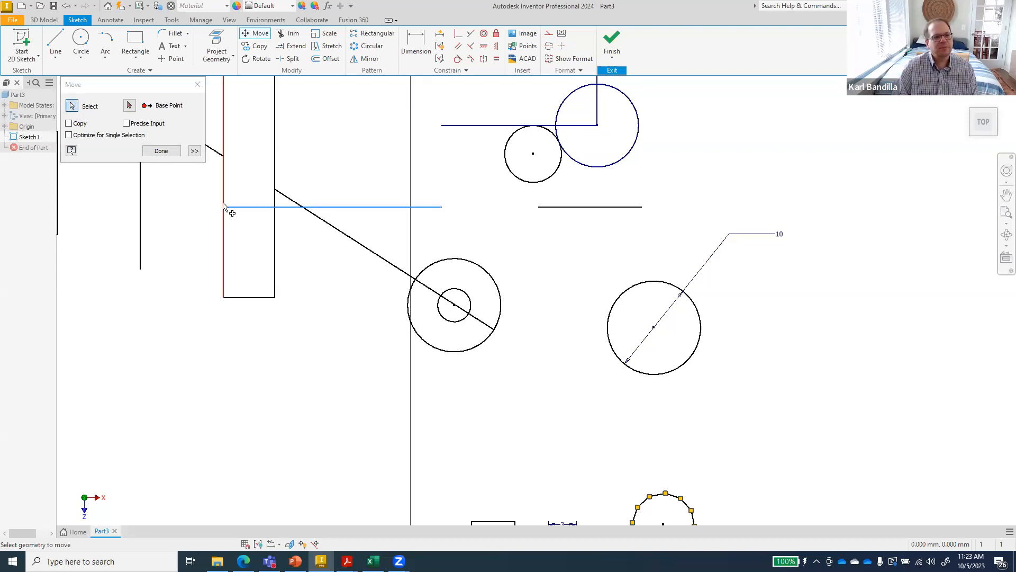
left_click(130, 107)
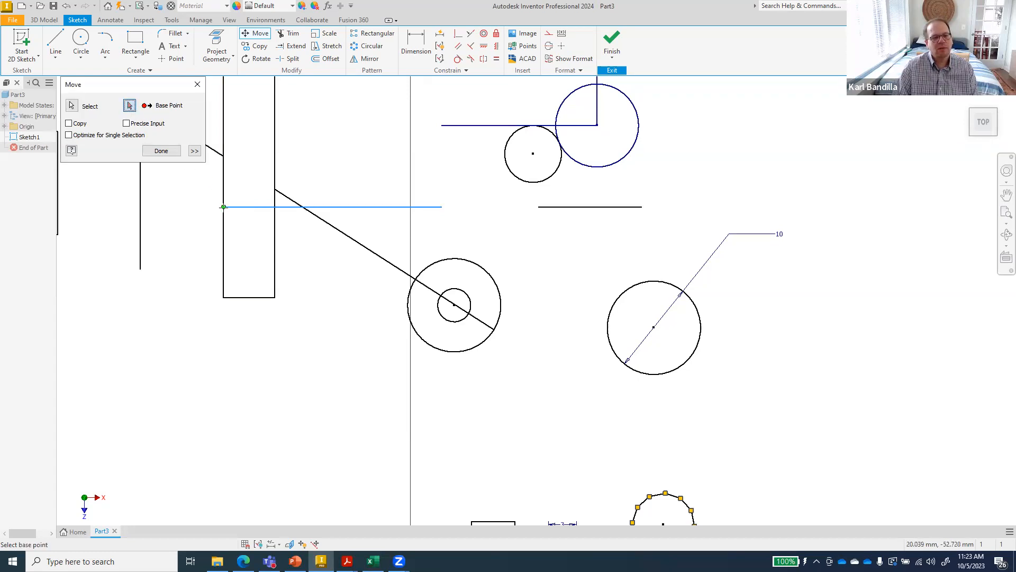
left_click(224, 207)
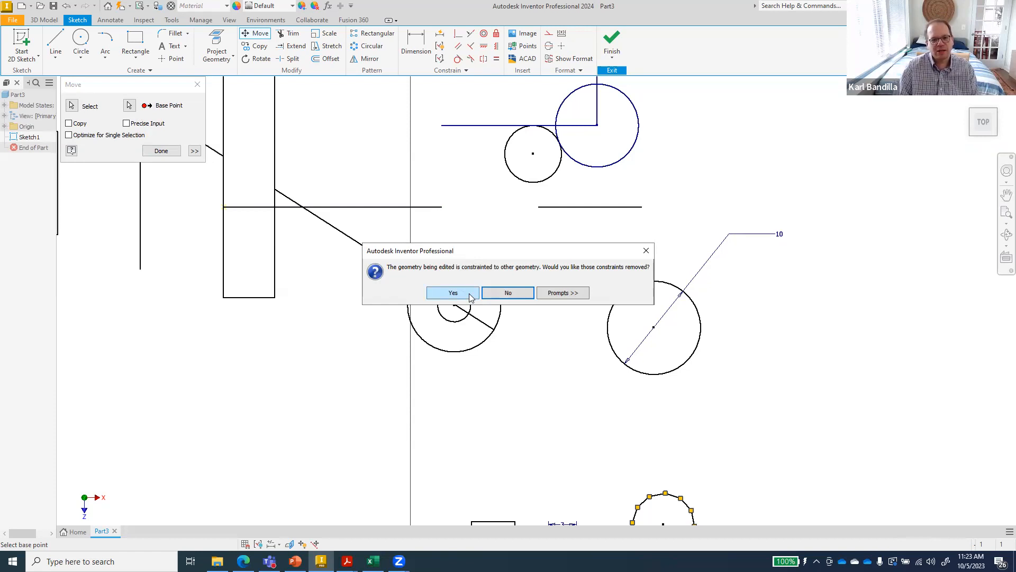
left_click(454, 293)
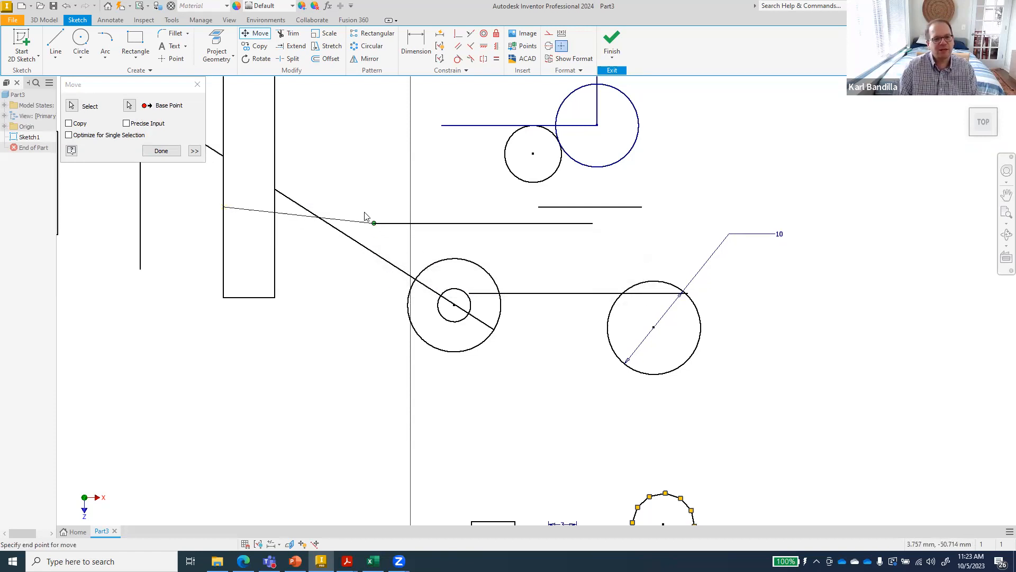
left_click(141, 269)
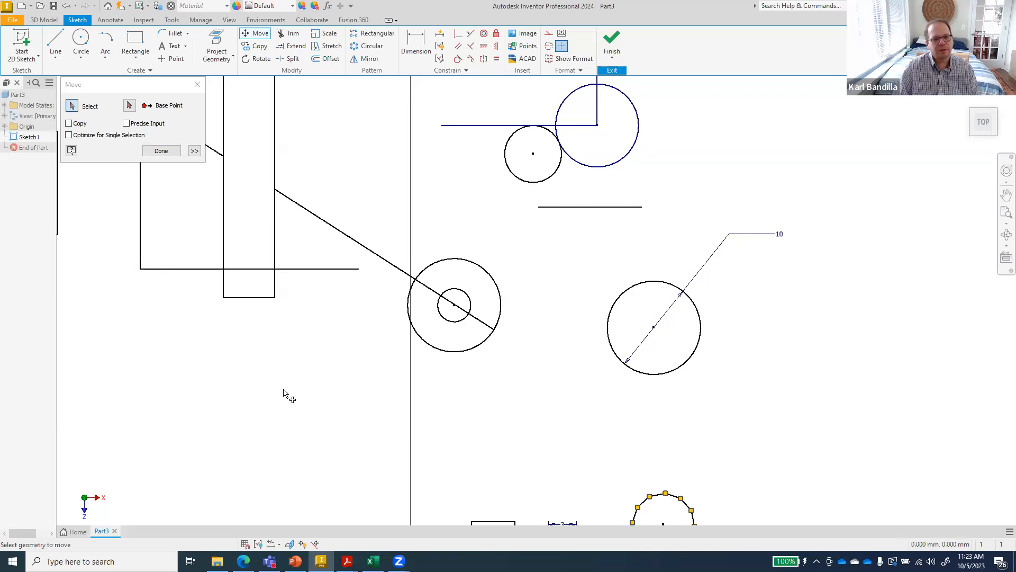
Step: Use Move with Copy enabled to duplicate the horizontal line from its symmetry-line end to the large rectangle's lower corner nearest the concentric circles
left_click(68, 124)
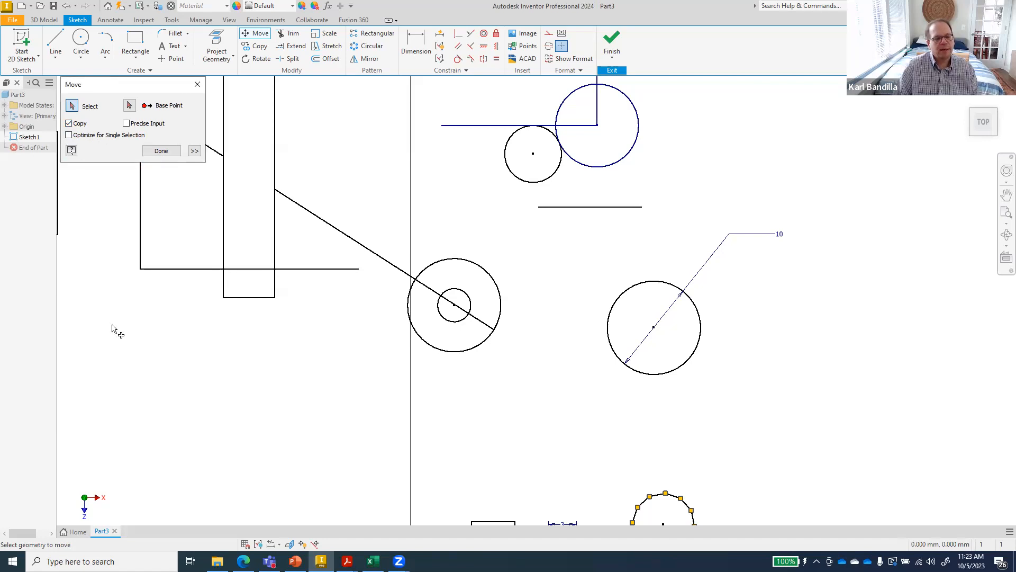
left_click(169, 269)
left_click(129, 105)
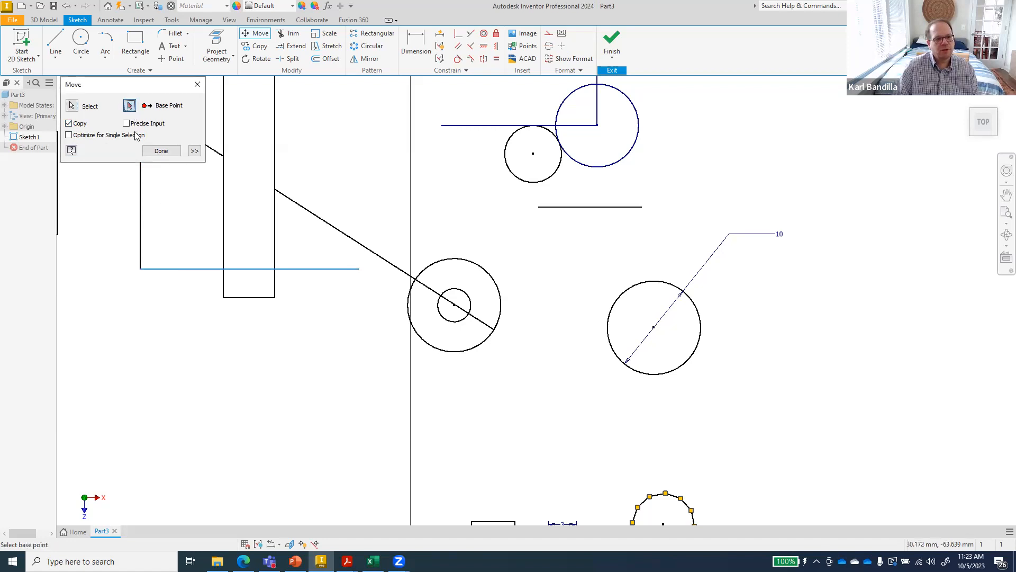
left_click(139, 268)
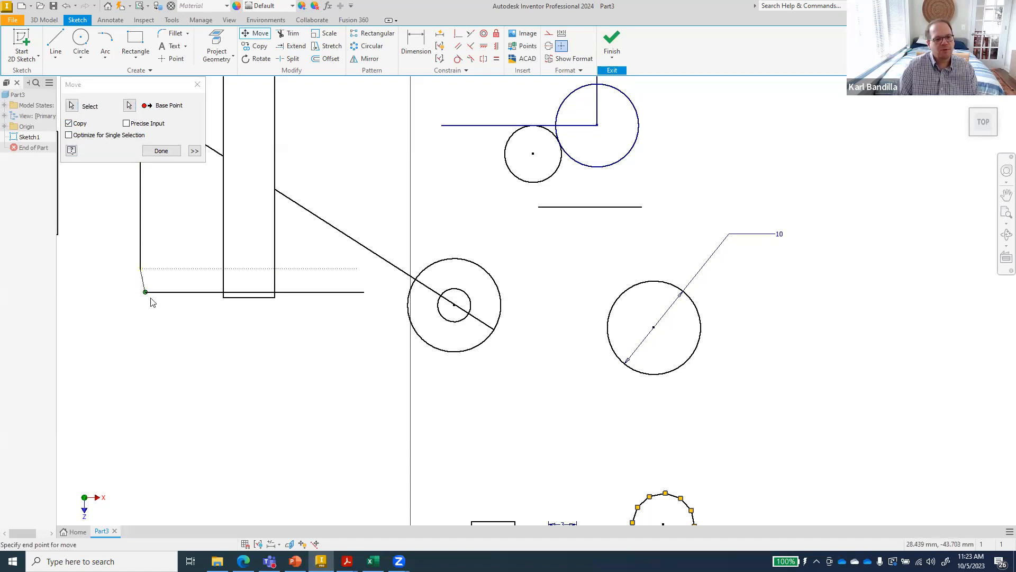
left_click(275, 298)
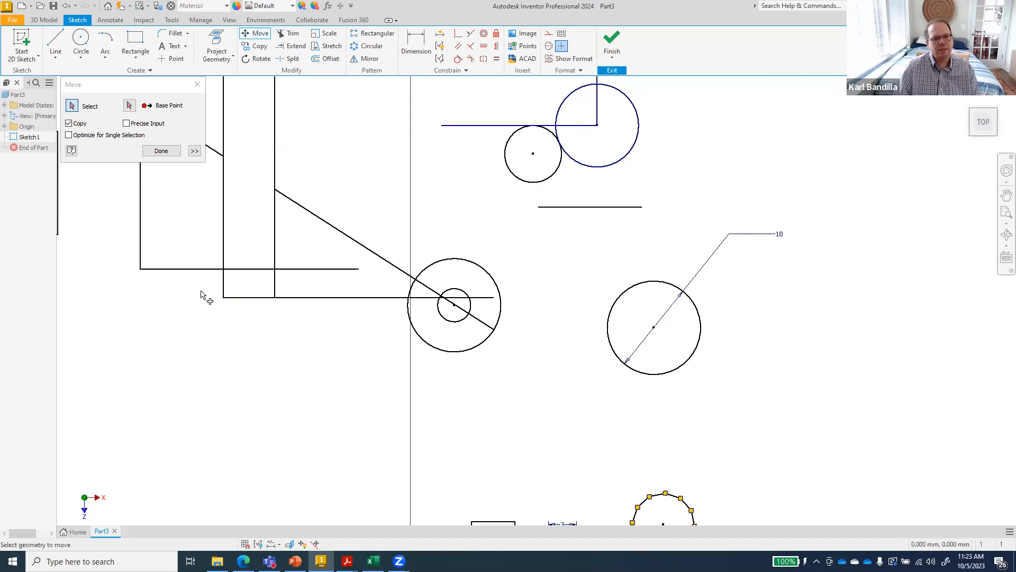
left_click(196, 85)
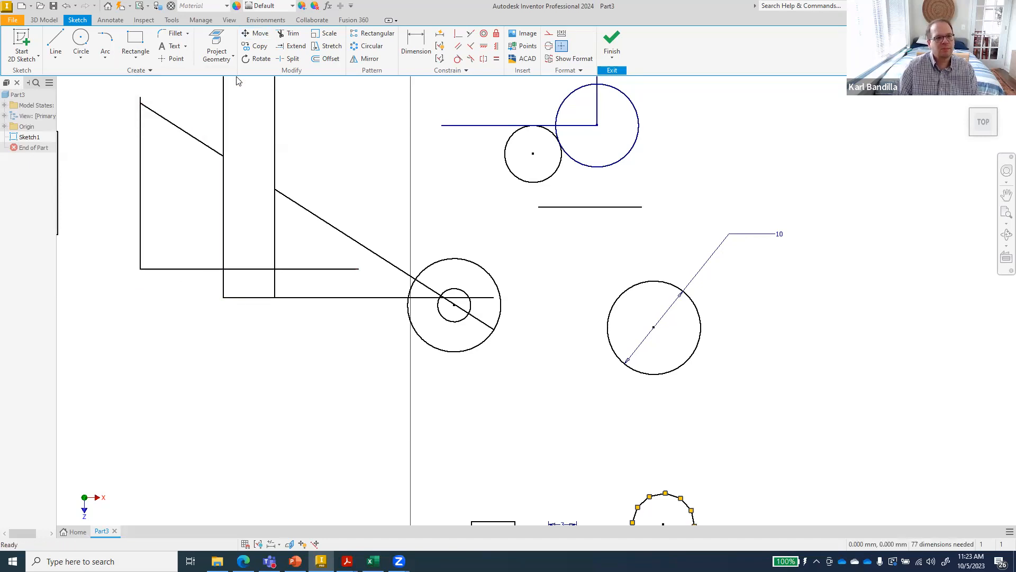
left_click(257, 46)
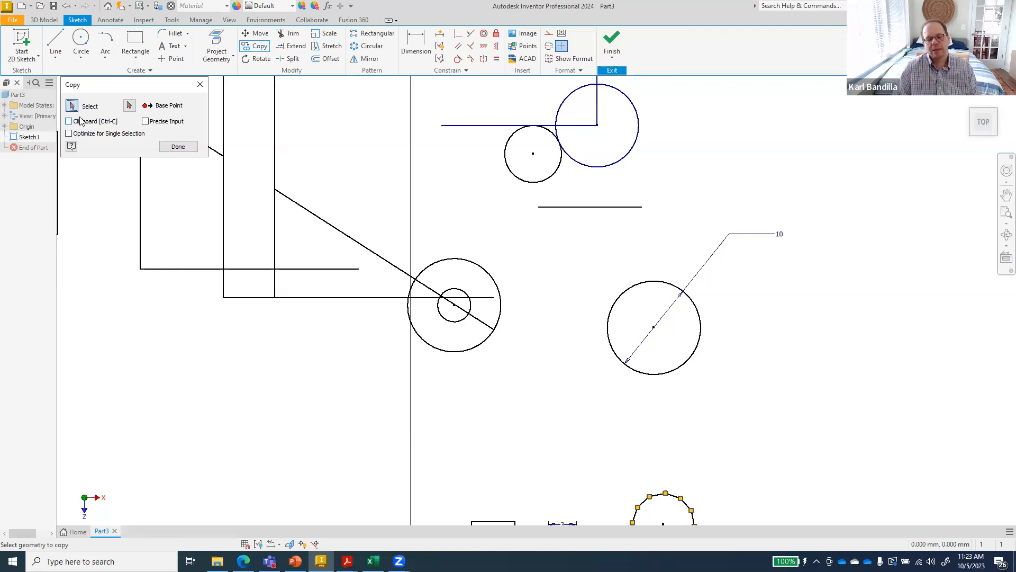
left_click(178, 146)
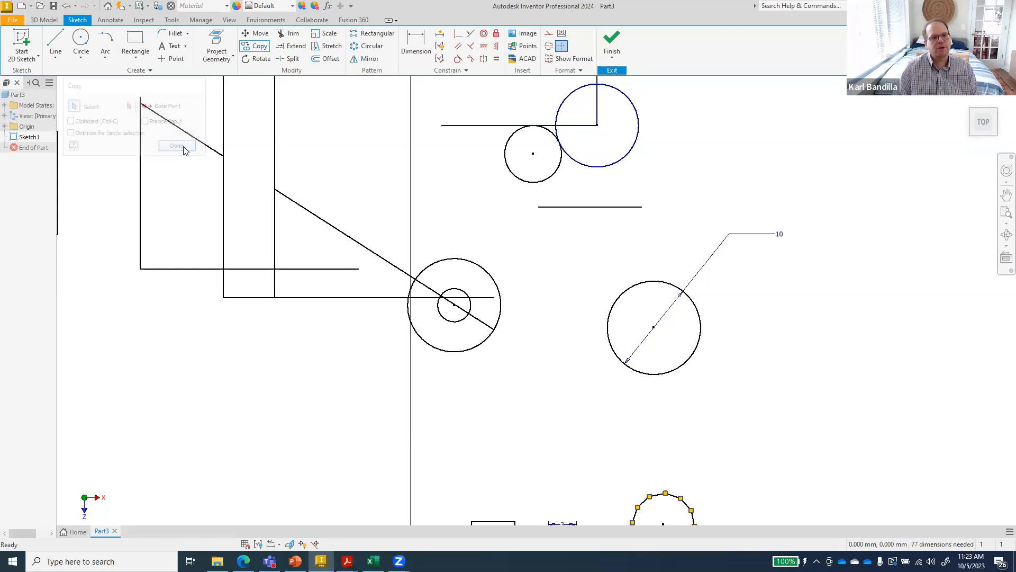
Step: Rotate a copy of the original horizontal line about its end nearest the concentric circles so the copy slopes down below it
left_click(260, 61)
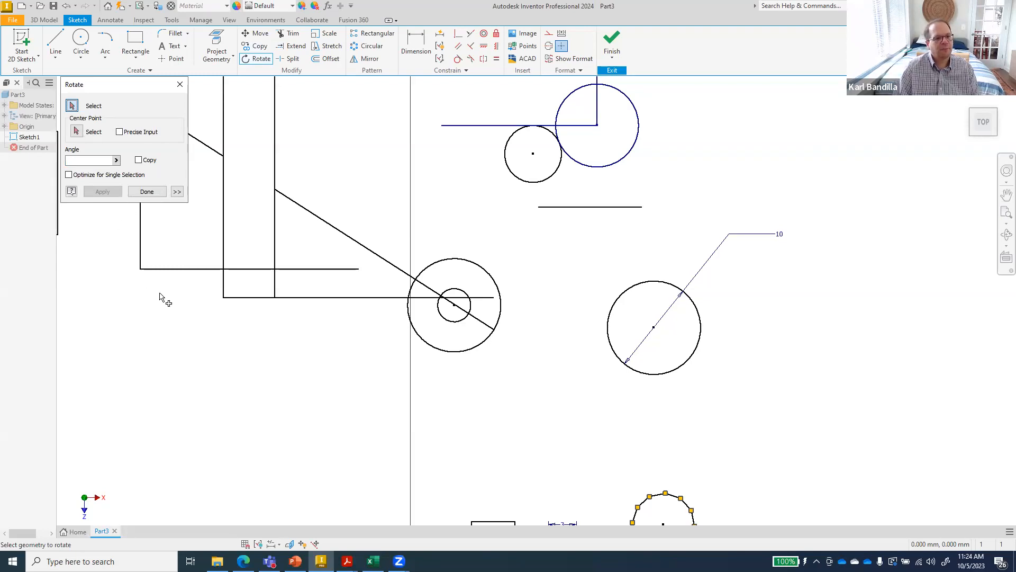
left_click(192, 269)
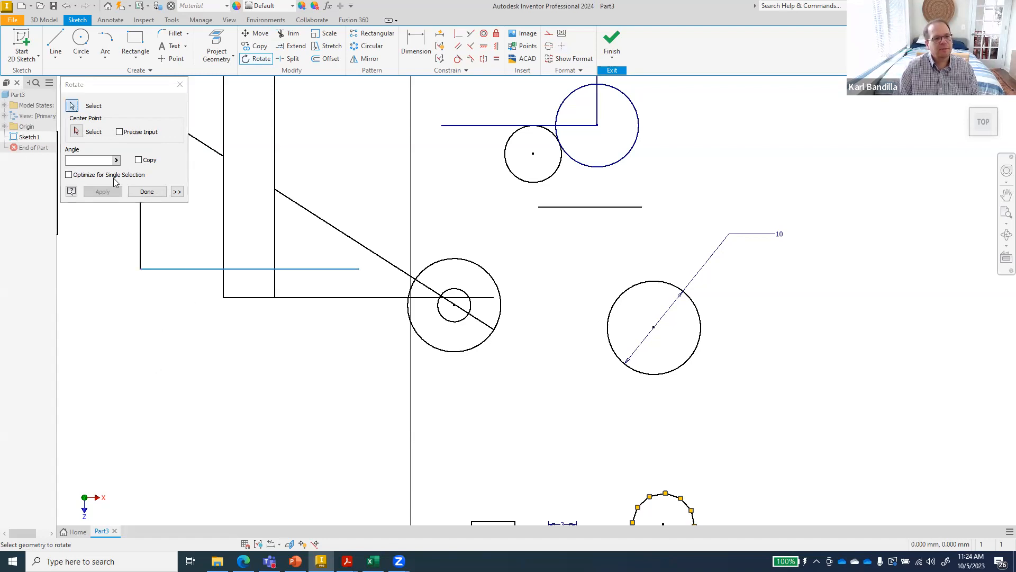
left_click(76, 131)
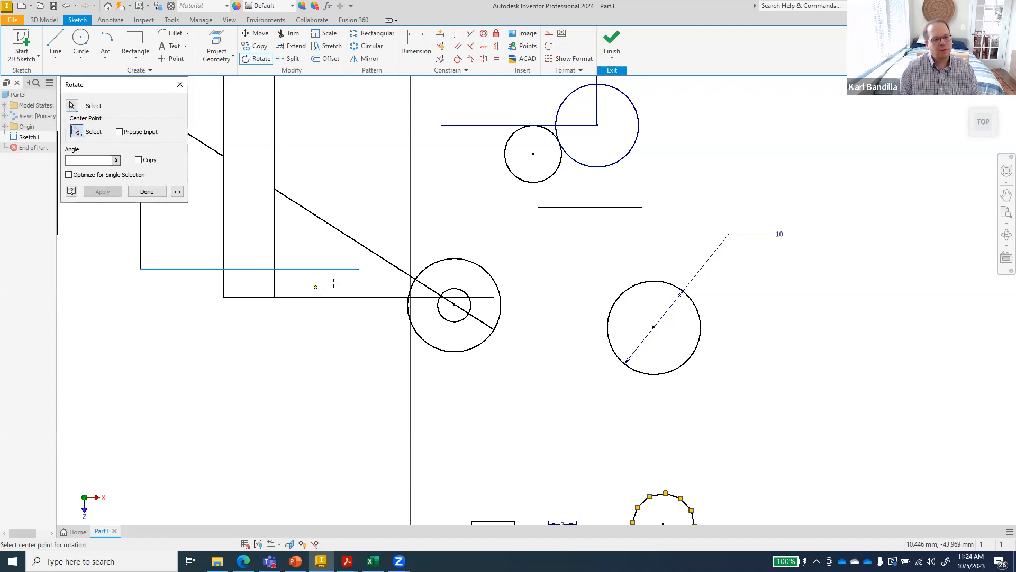
left_click(359, 269)
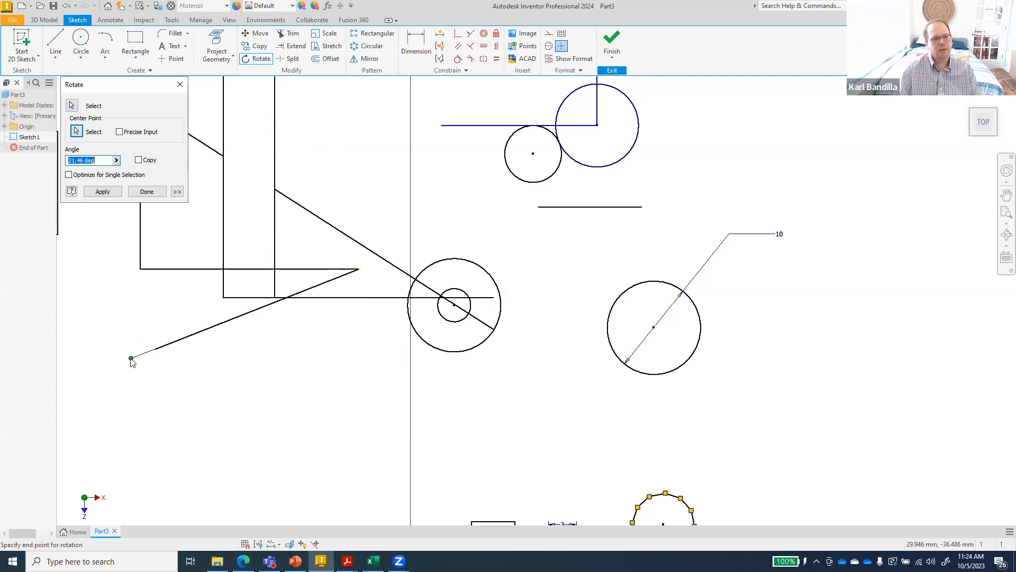
left_click(139, 161)
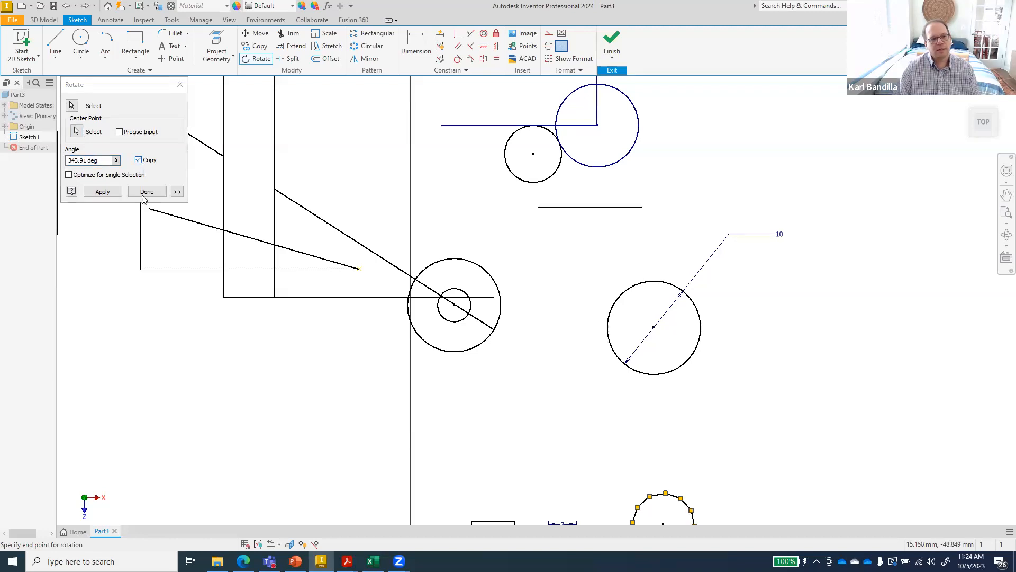
left_click(244, 335)
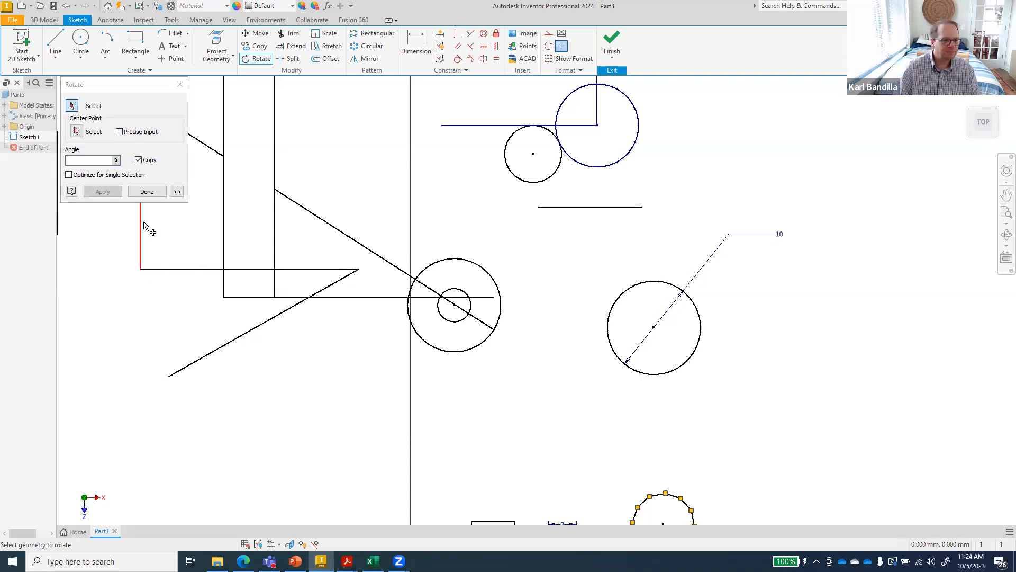
left_click(147, 193)
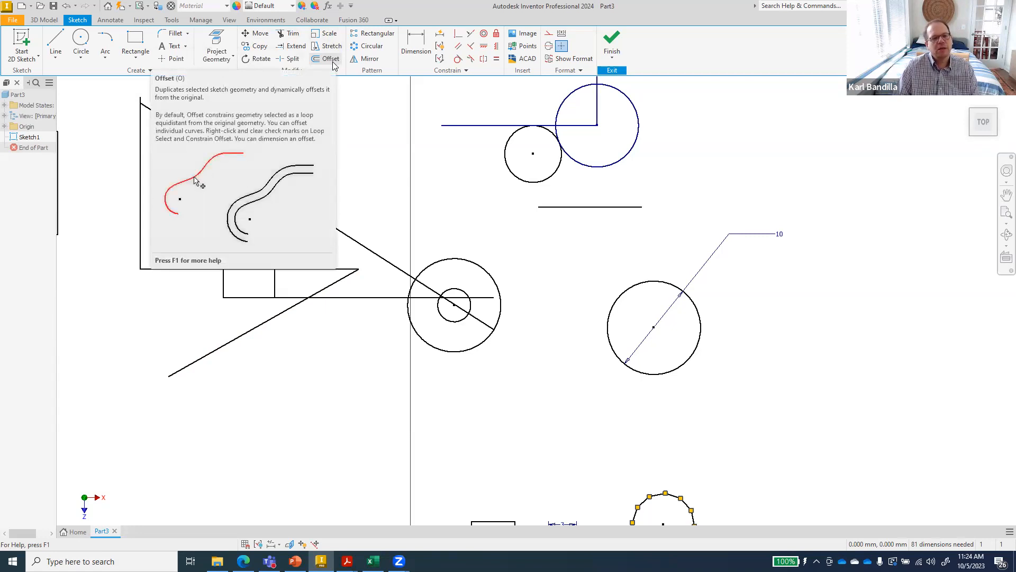
Step: Try scaling the large rectangle by a factor of 2 about the free end of the horizontal line tangent to the small circle, allowing constraint removal
left_click(329, 34)
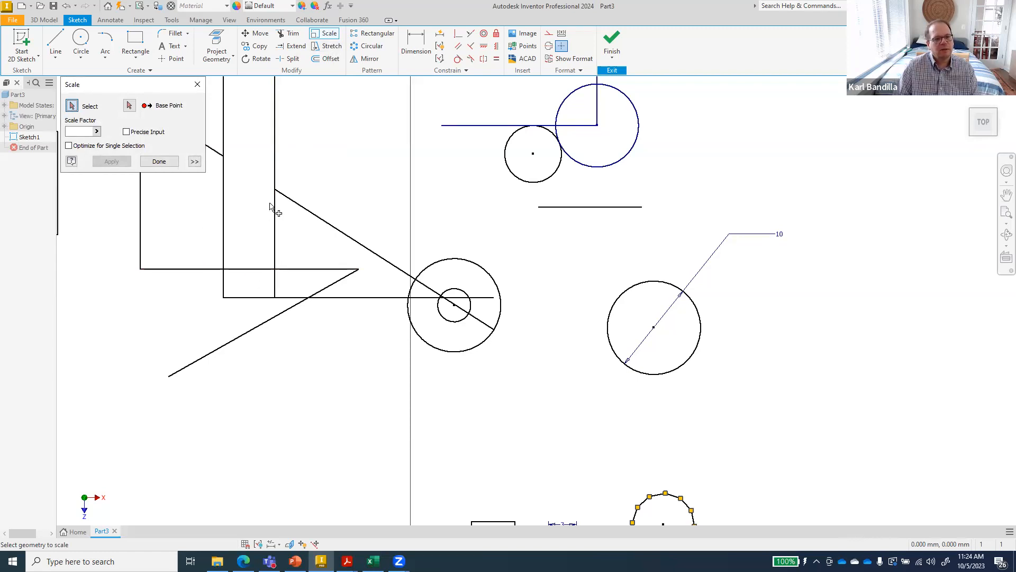
scroll(272, 207, "up", 2)
left_click(267, 128)
left_click(243, 189)
left_click(272, 185)
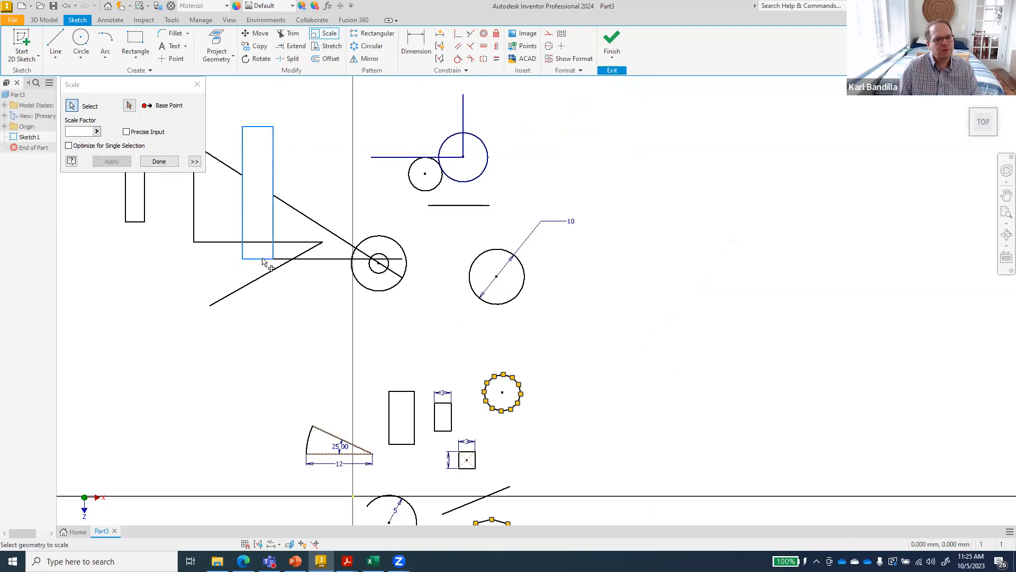
left_click(129, 105)
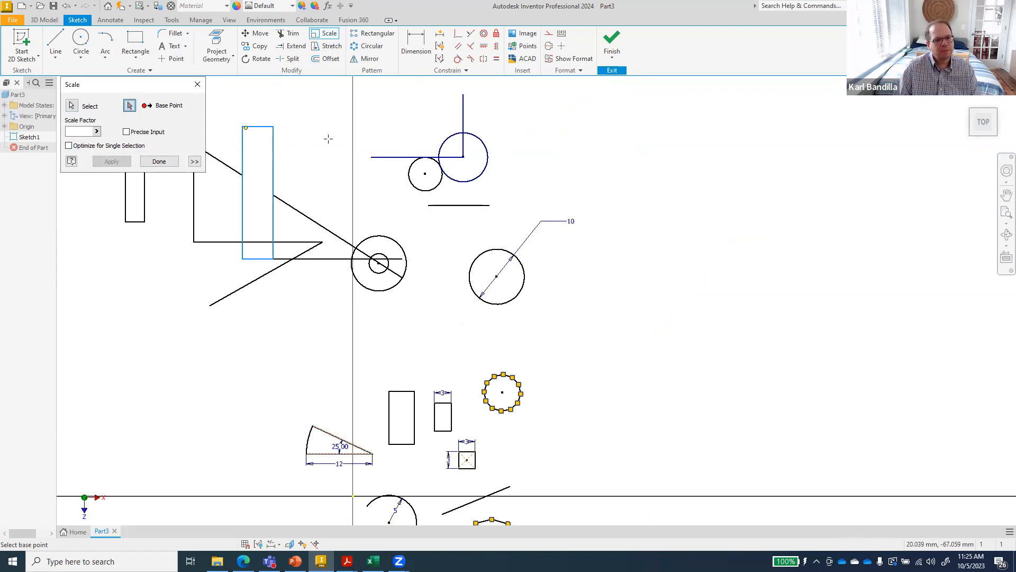
left_click(371, 157)
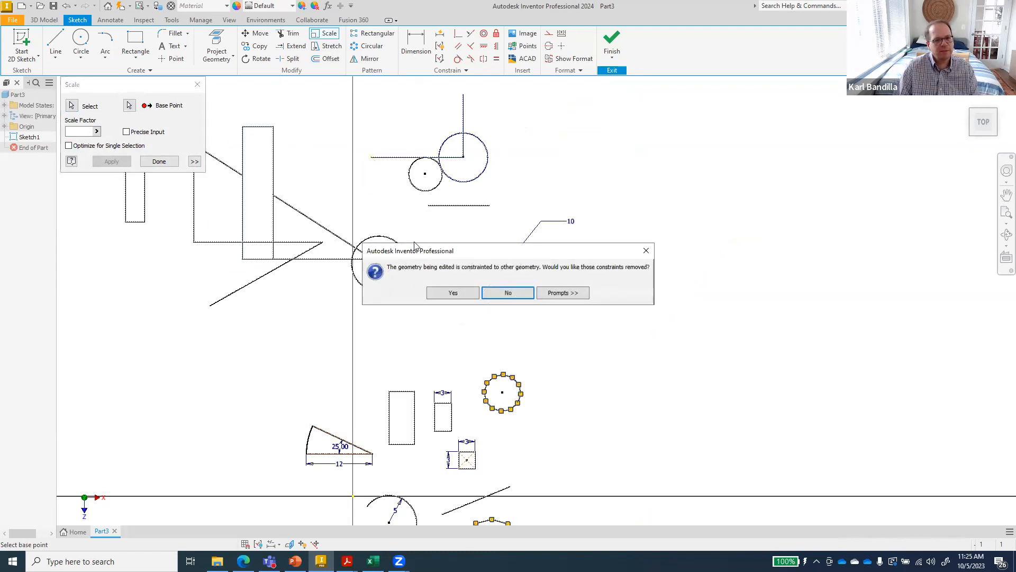
left_click(466, 290)
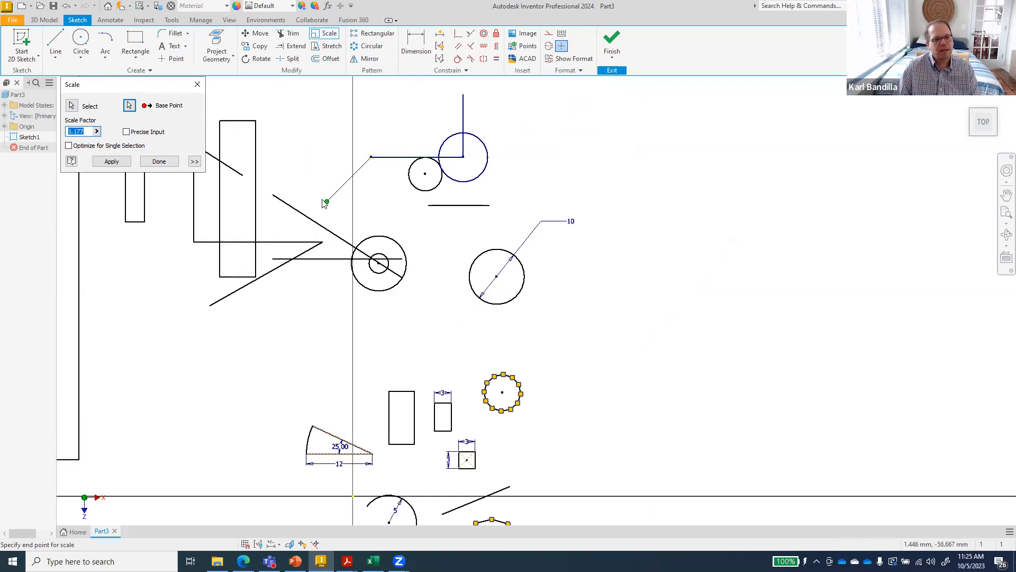
type("2")
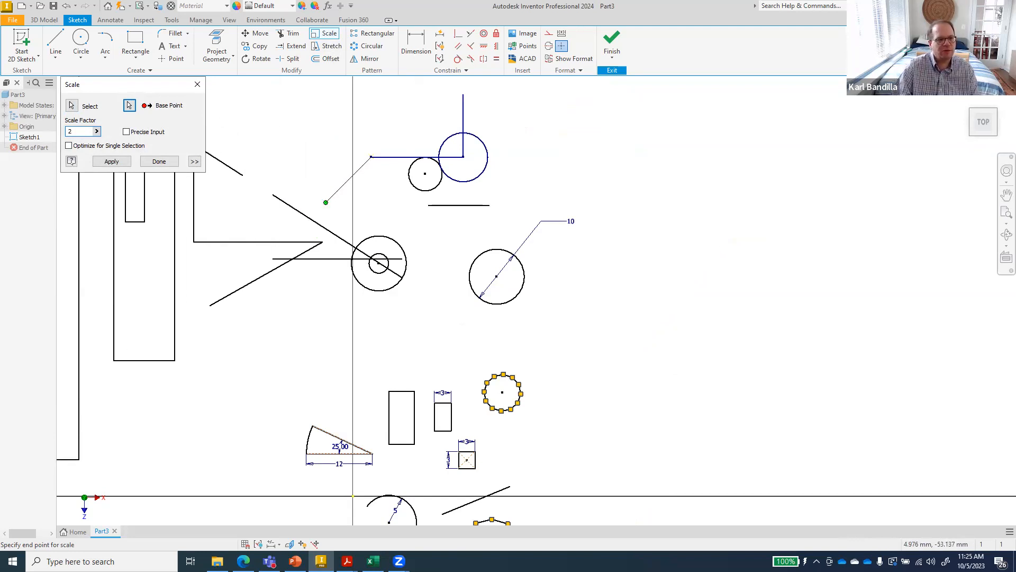
left_click(158, 162)
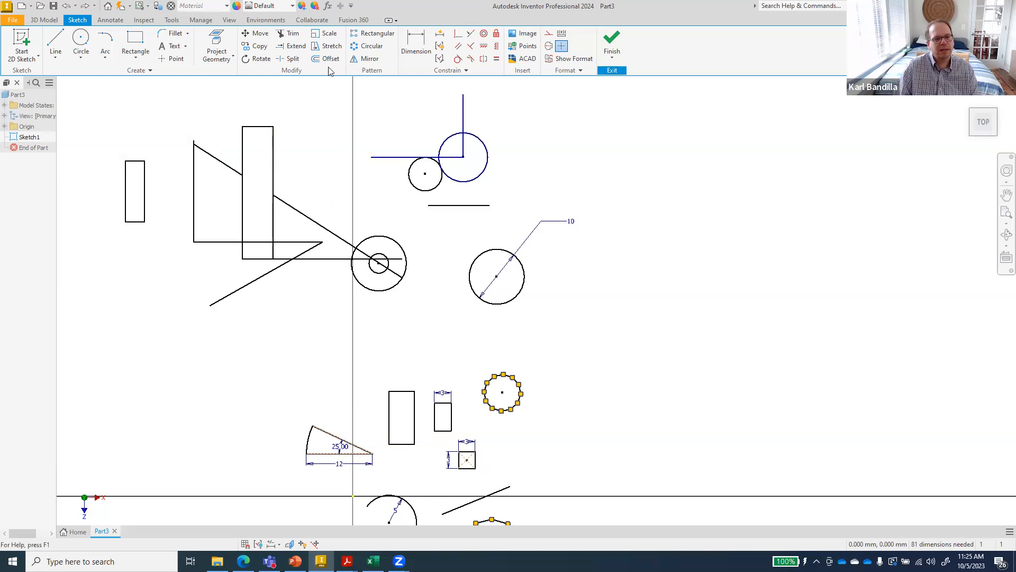
Step: Try stretching the large rectangle with all four sides selected, from its lower-left corner to just beside the 10 mm circle
left_click(328, 48)
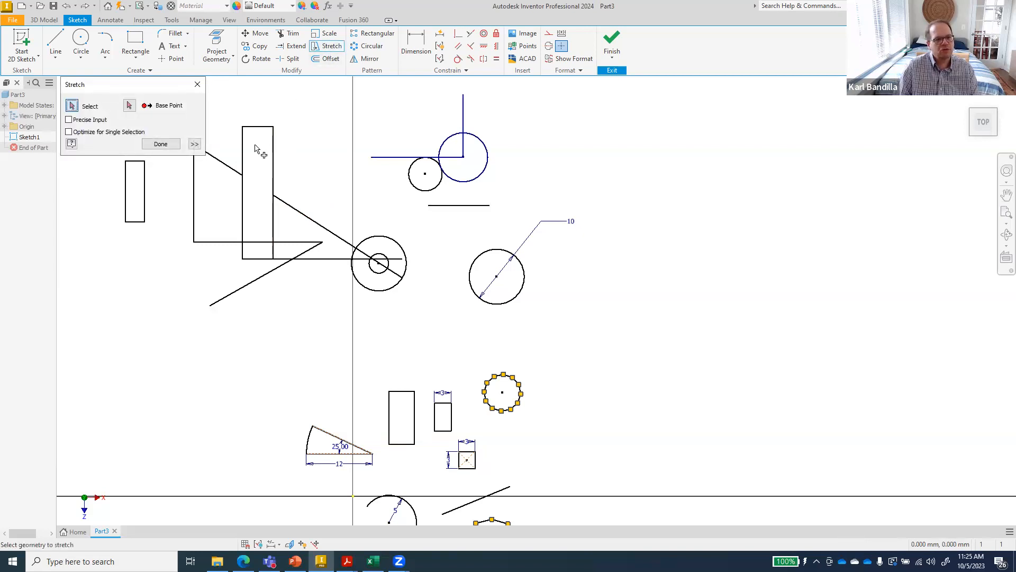
left_click(255, 127)
left_click(243, 154)
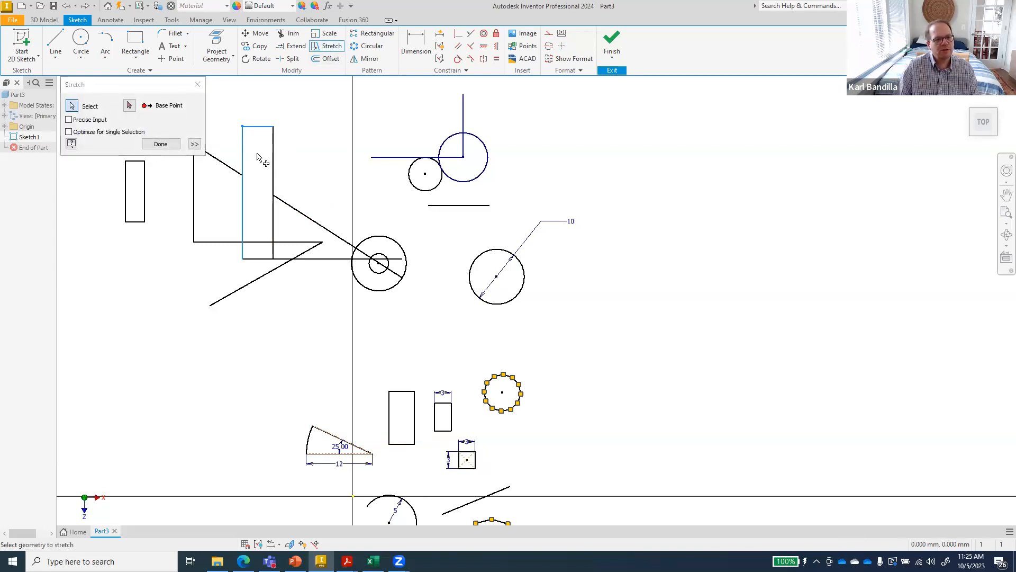
left_click(273, 169)
left_click(264, 259)
left_click(129, 105)
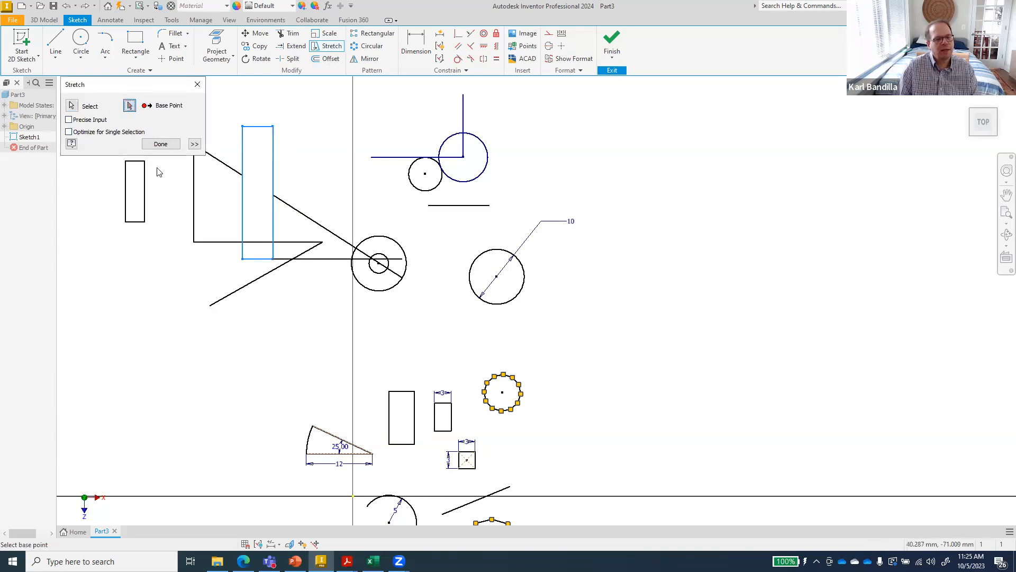
left_click(243, 259)
left_click(452, 293)
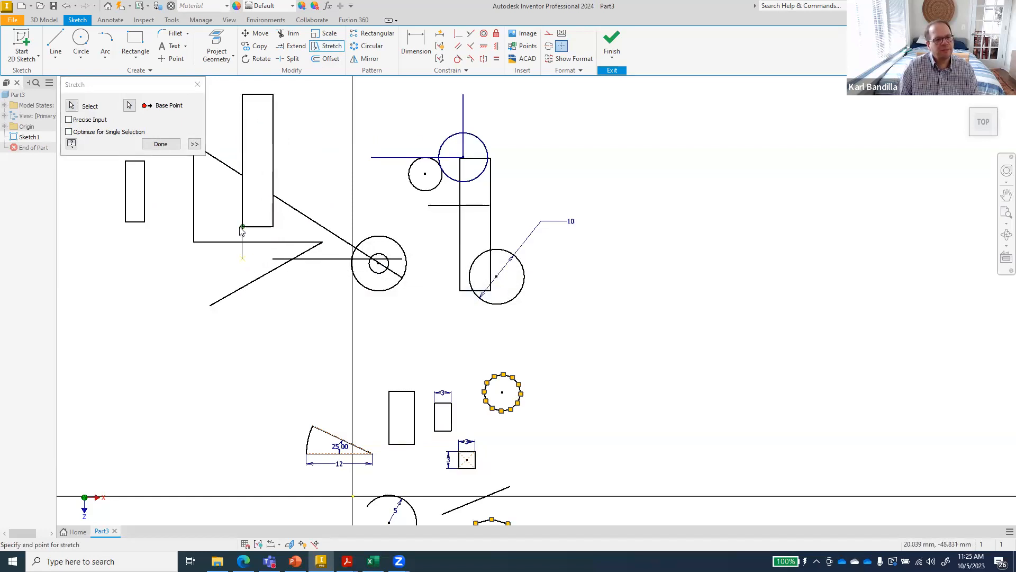
left_click(159, 144)
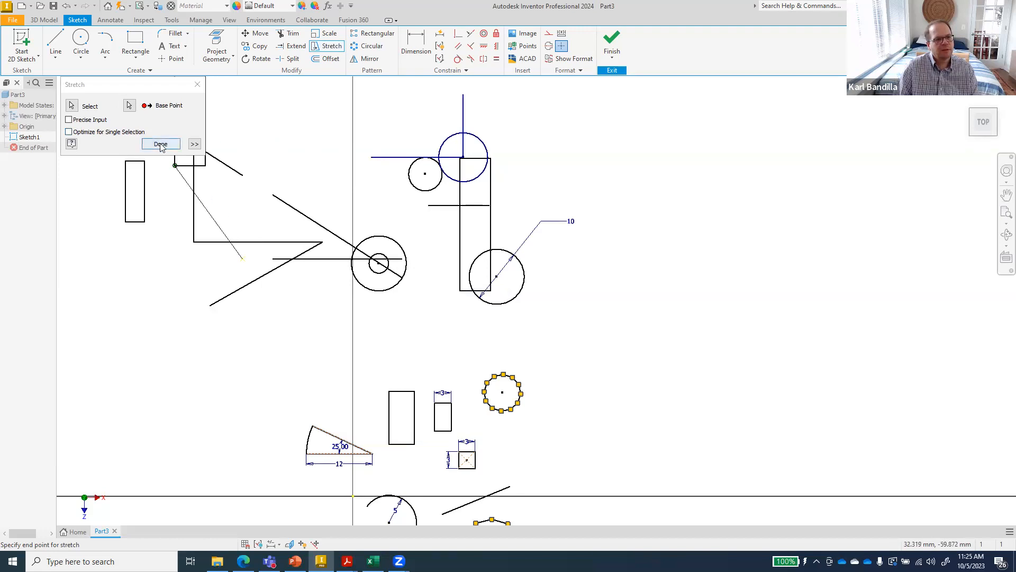
Step: Stretch the large rectangle's left and lower sides by their shared corner, pulling it down and outward to below the small separate rectangle
left_click(327, 46)
left_click(244, 204)
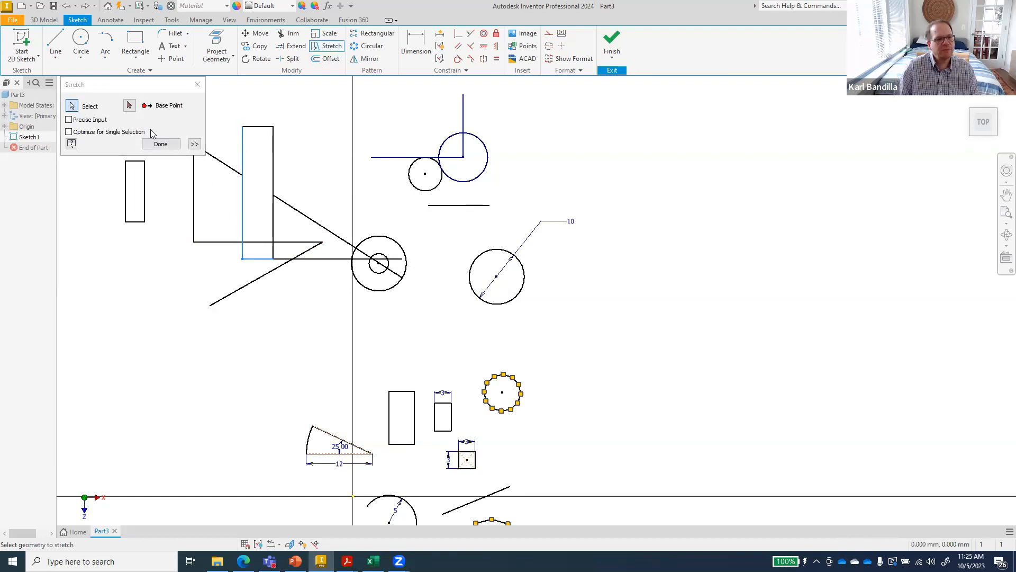
left_click(129, 105)
left_click(242, 259)
left_click(446, 292)
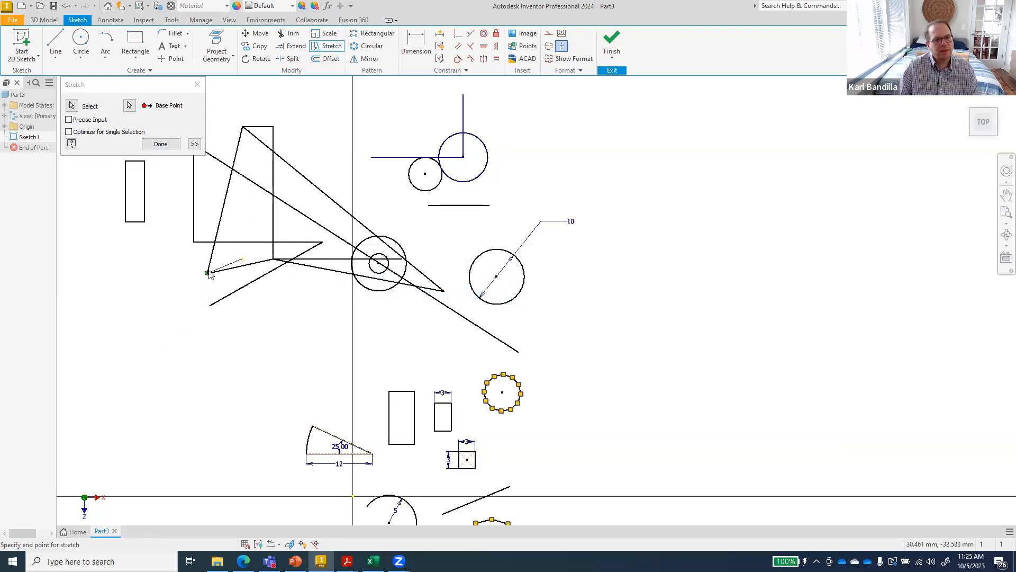
left_click(117, 295)
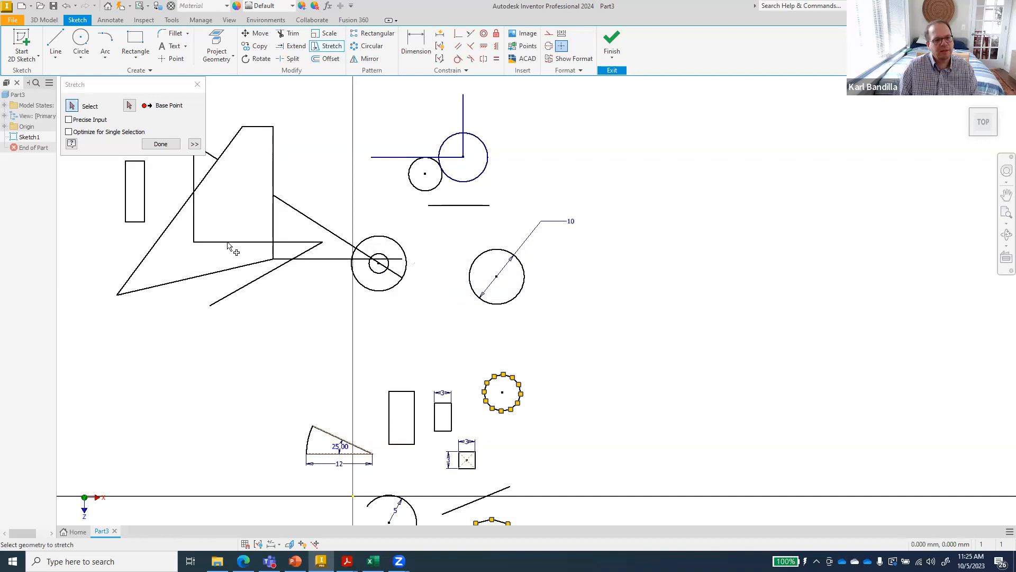
left_click(161, 144)
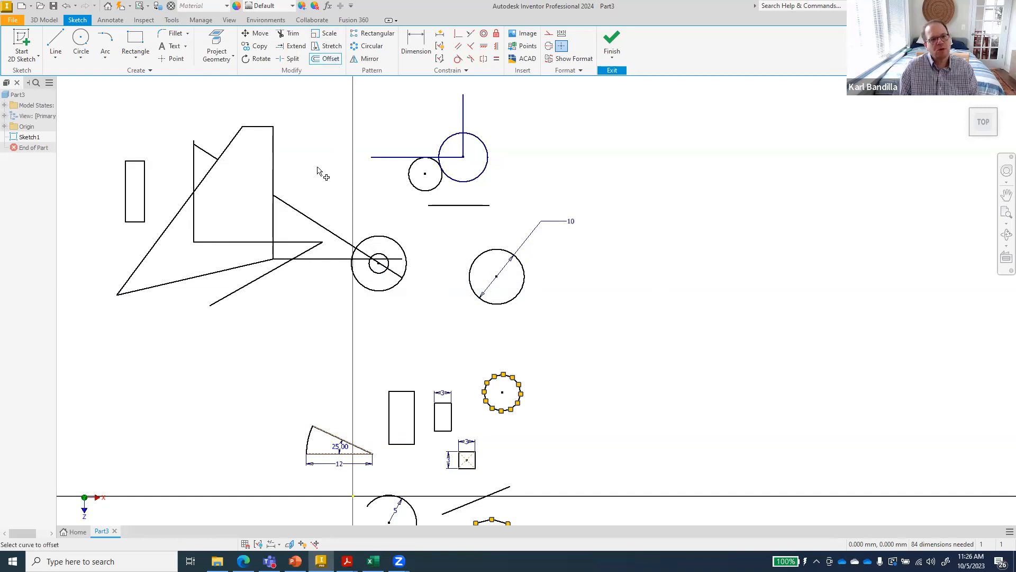
Step: Offset the stretched closed profile once inward and once outward
left_click(205, 185)
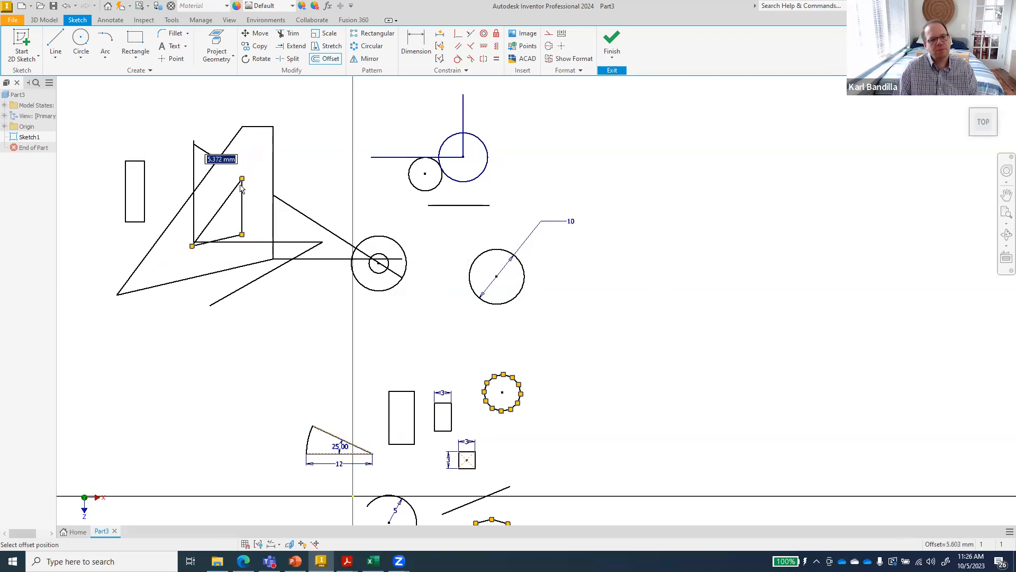
left_click(220, 199)
left_click(318, 60)
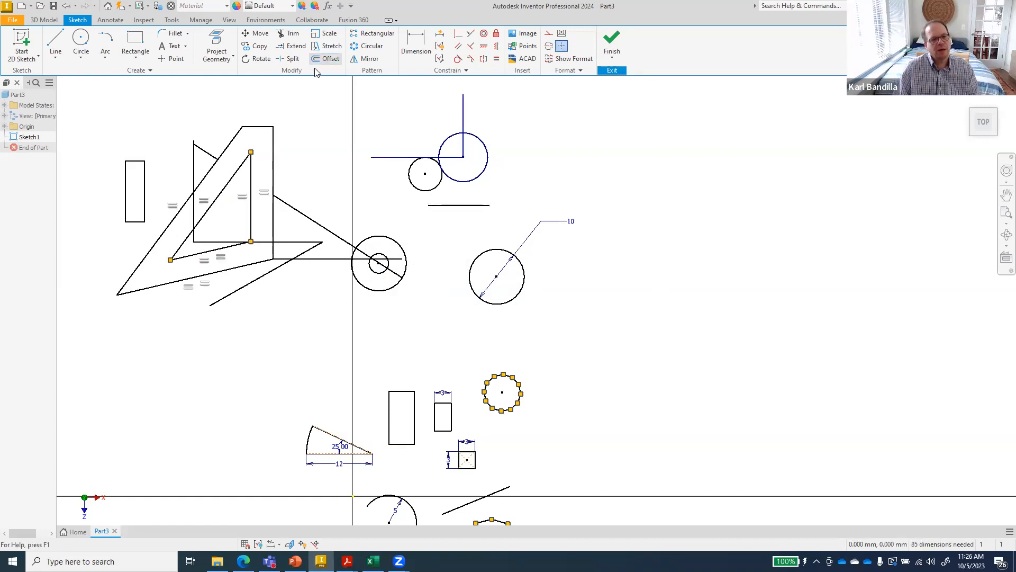
left_click(268, 127)
left_click(216, 107)
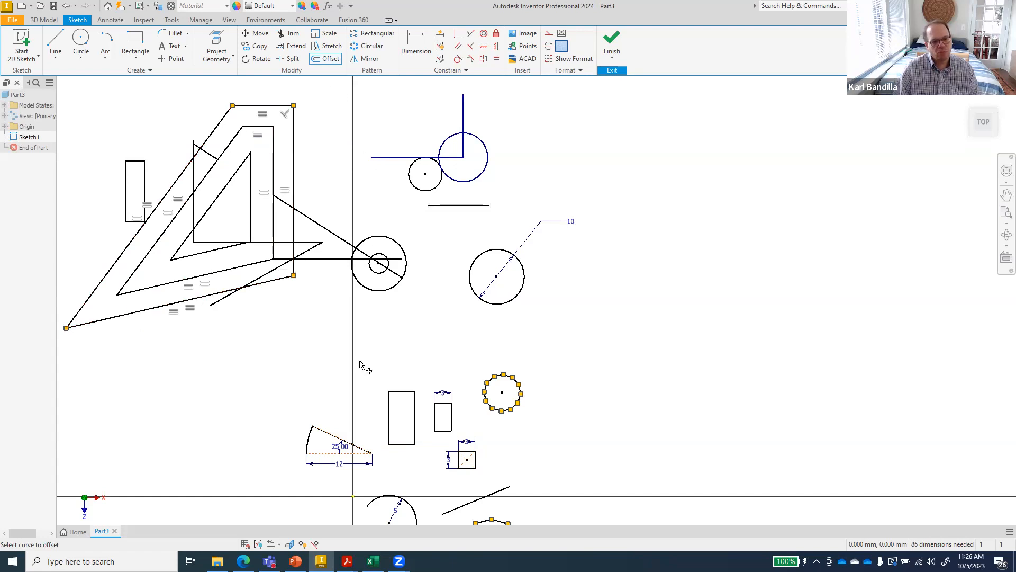
Step: Offset the many-sided polygon below the 10 mm circle outward by about 3.1 mm
left_click(332, 437)
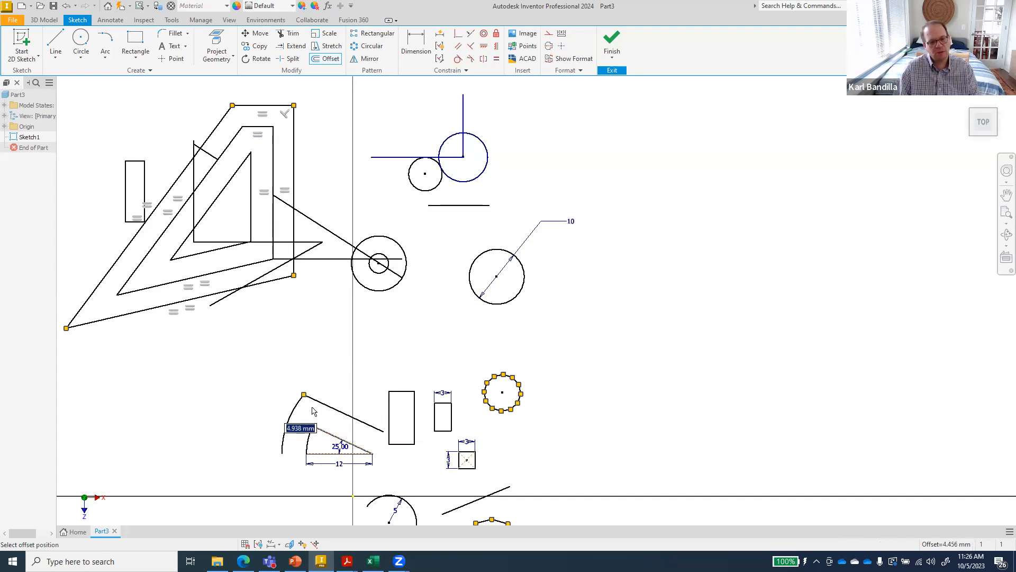
key("Escape")
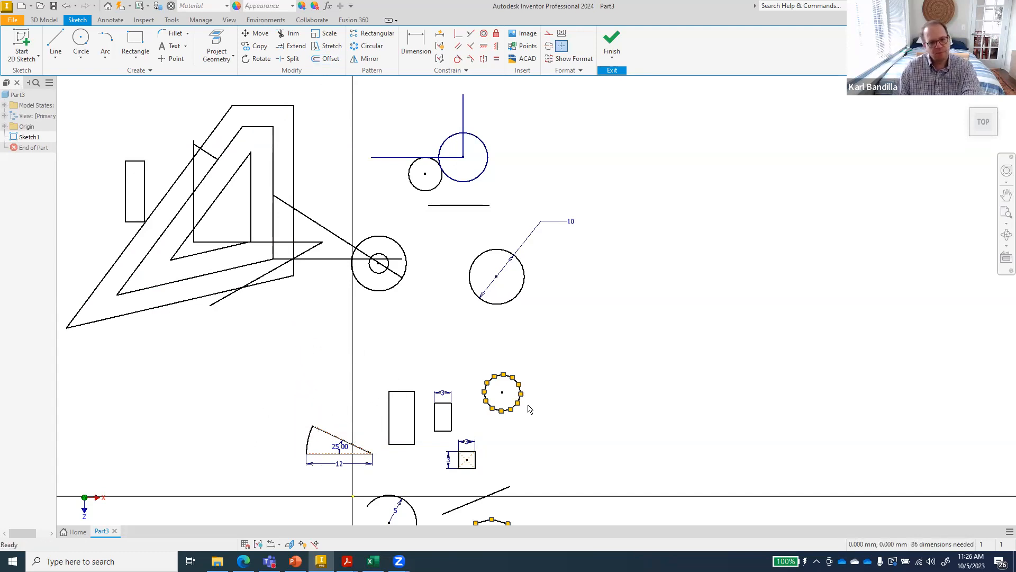
left_click(329, 58)
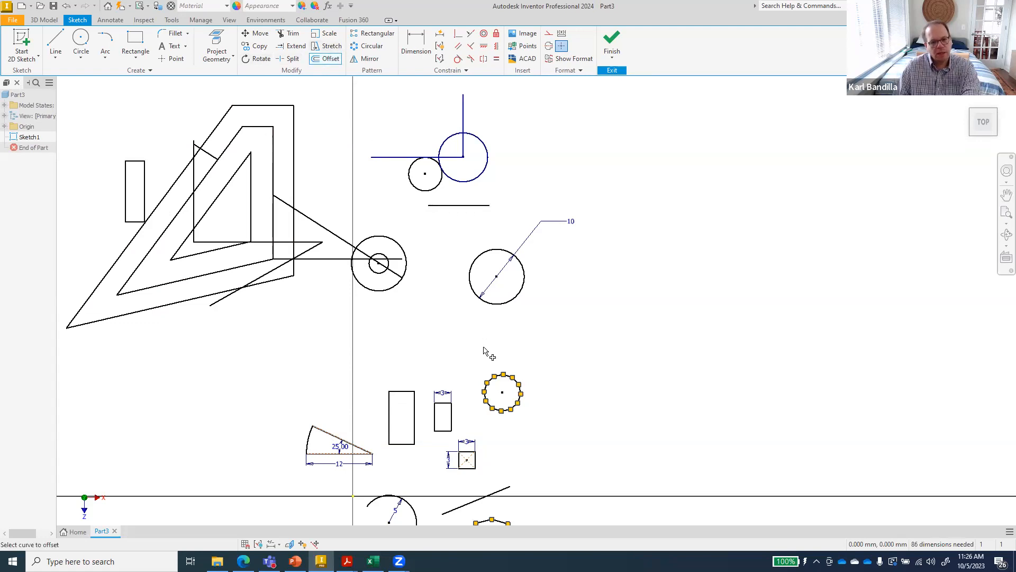
left_click(521, 399)
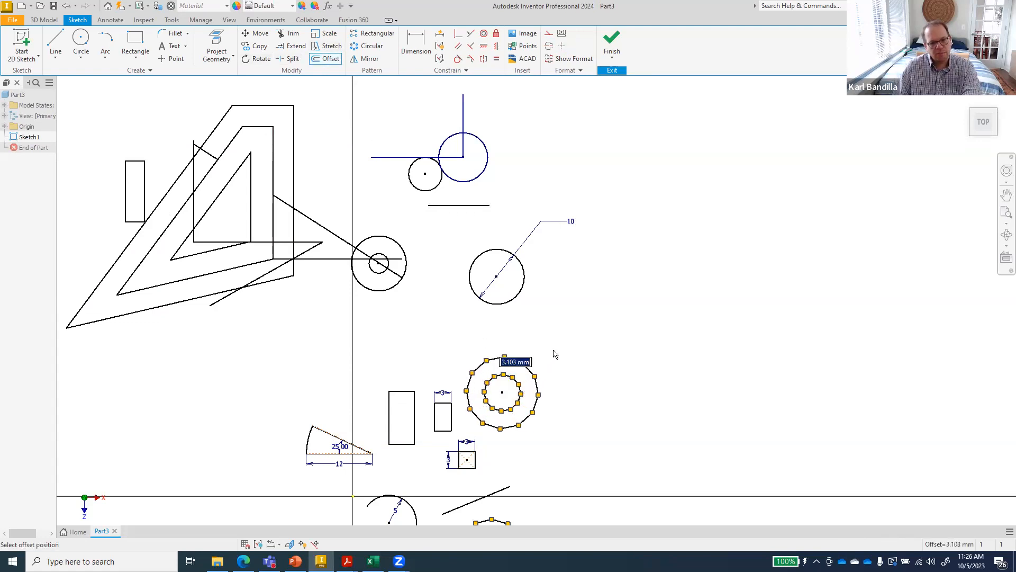
left_click(535, 367)
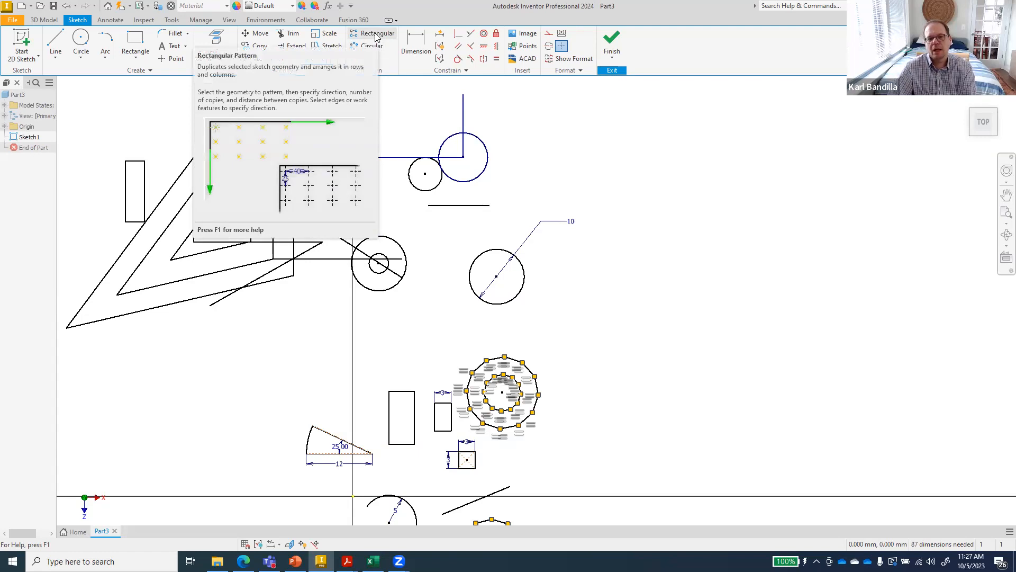
Step: Set up a rectangular pattern of the 10 mm circle along the short horizontal line, with 4 instances spaced 15 mm apart
key("o")
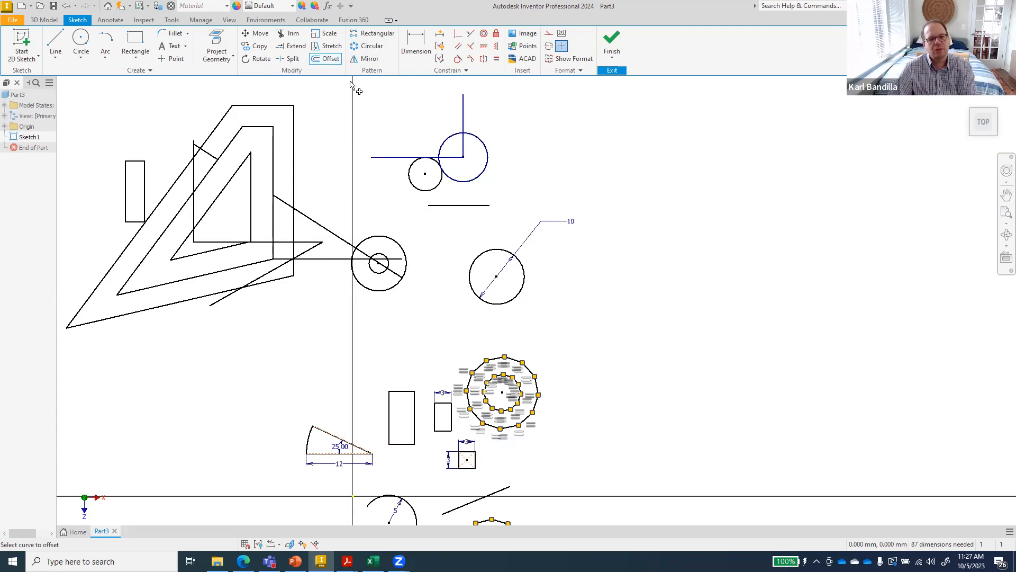
left_click(373, 34)
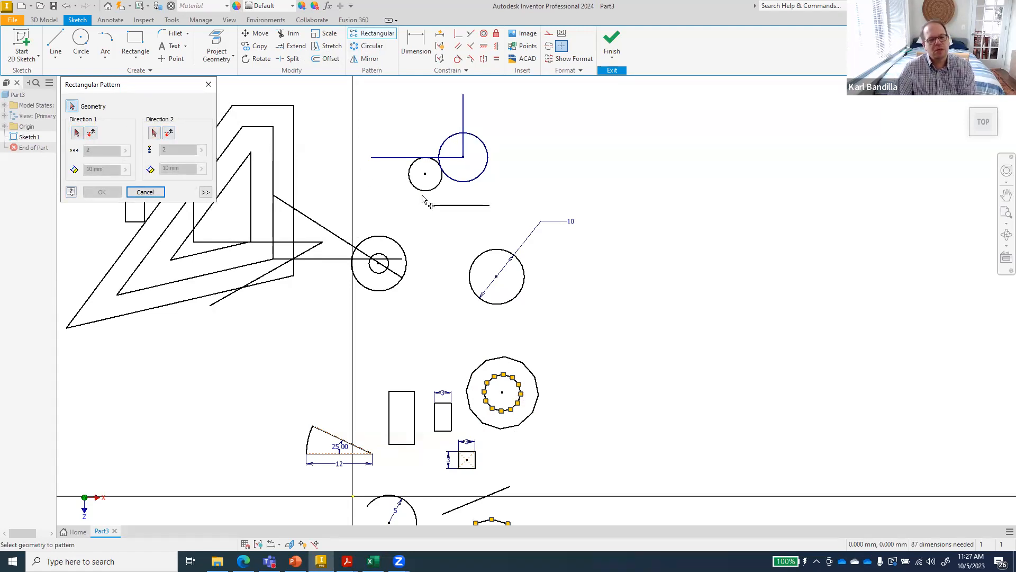
left_click(496, 255)
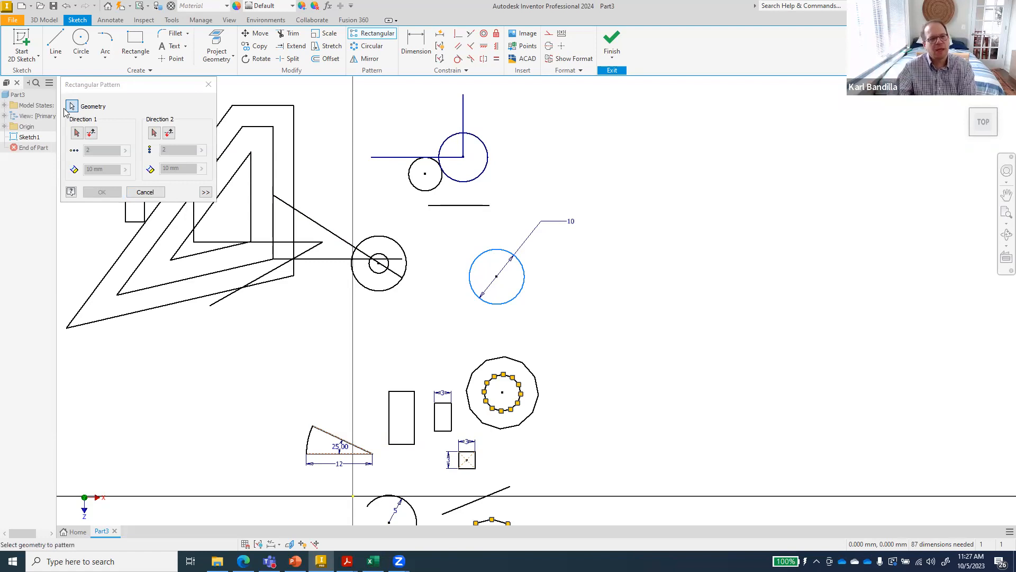
left_click(77, 133)
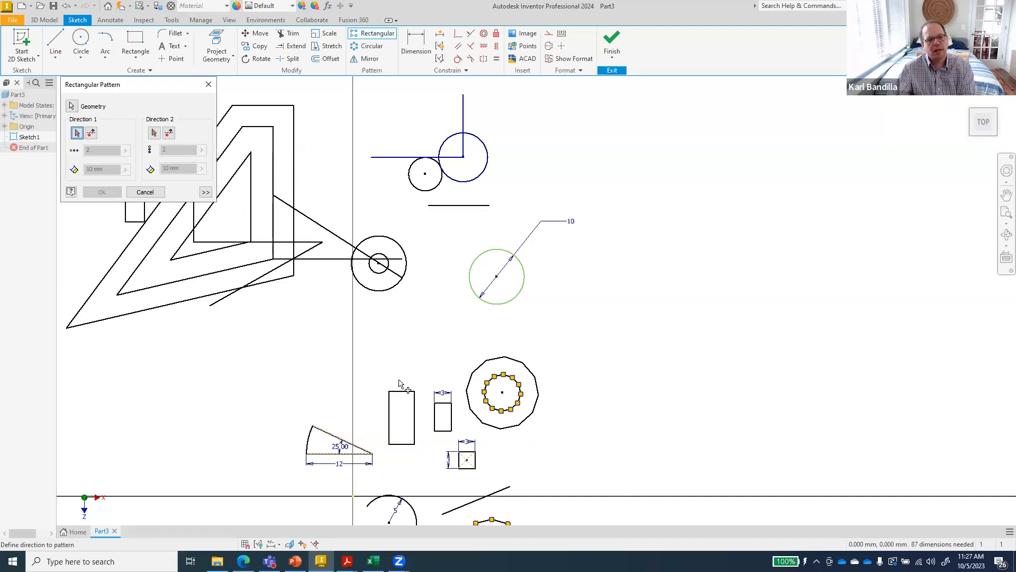
left_click(462, 207)
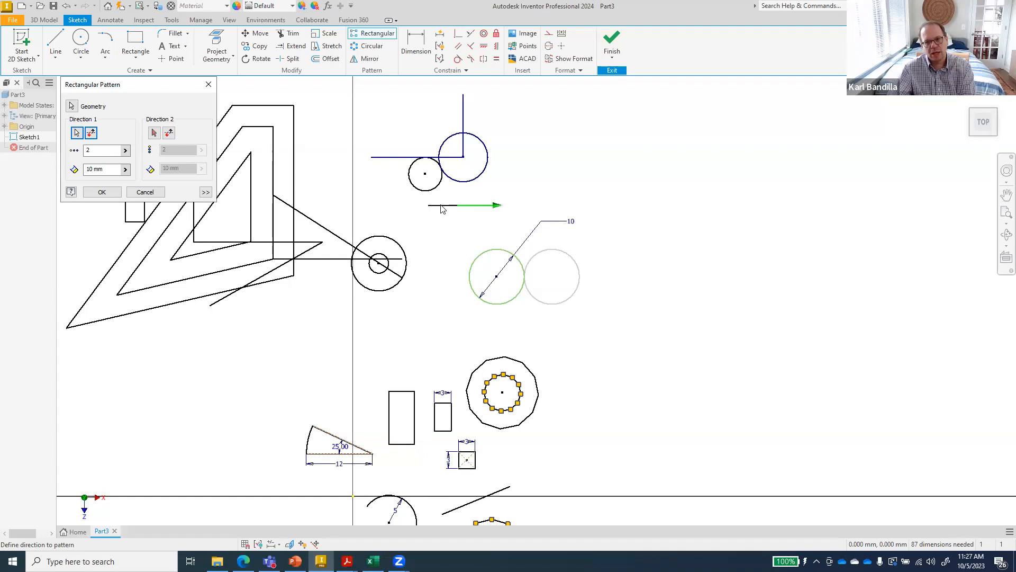
left_click(93, 134)
left_click(92, 134)
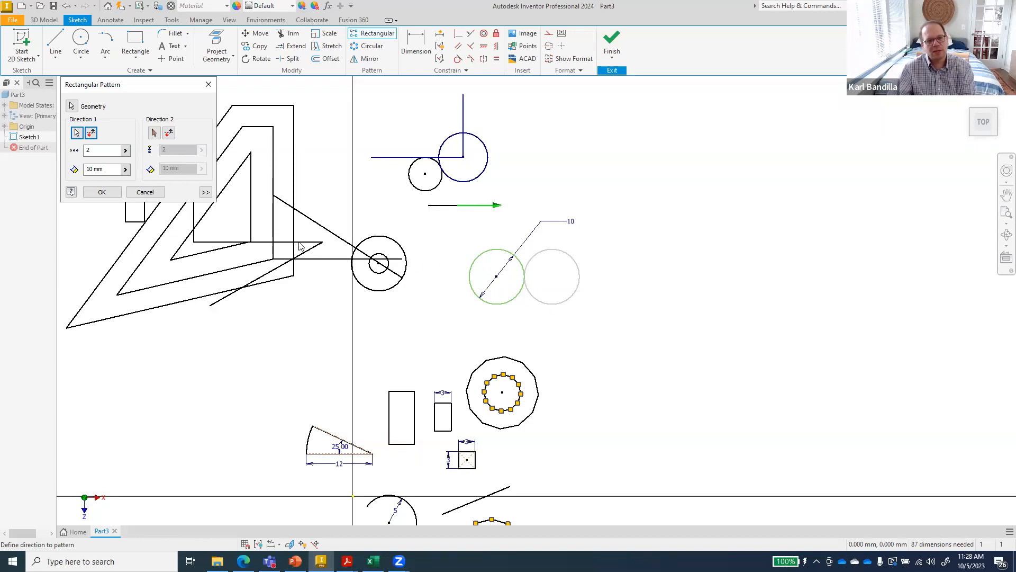
left_click(98, 151)
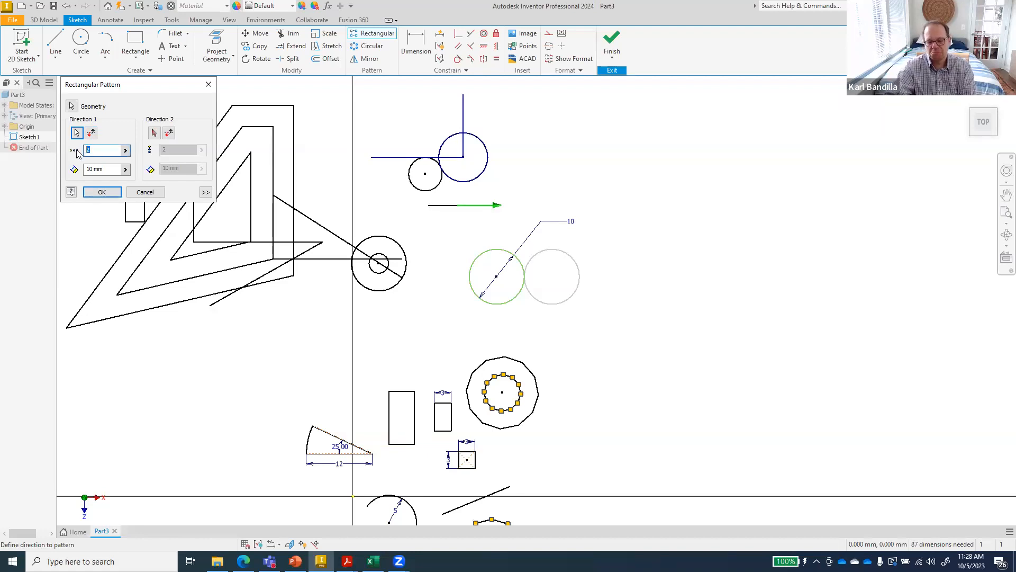
type("4")
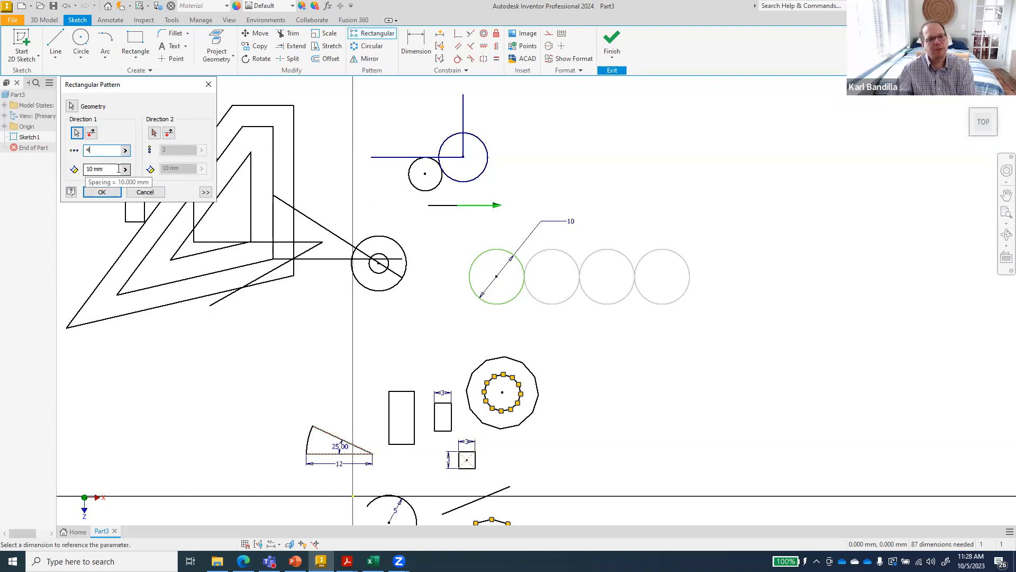
left_click_drag(119, 168, 78, 169)
type("5")
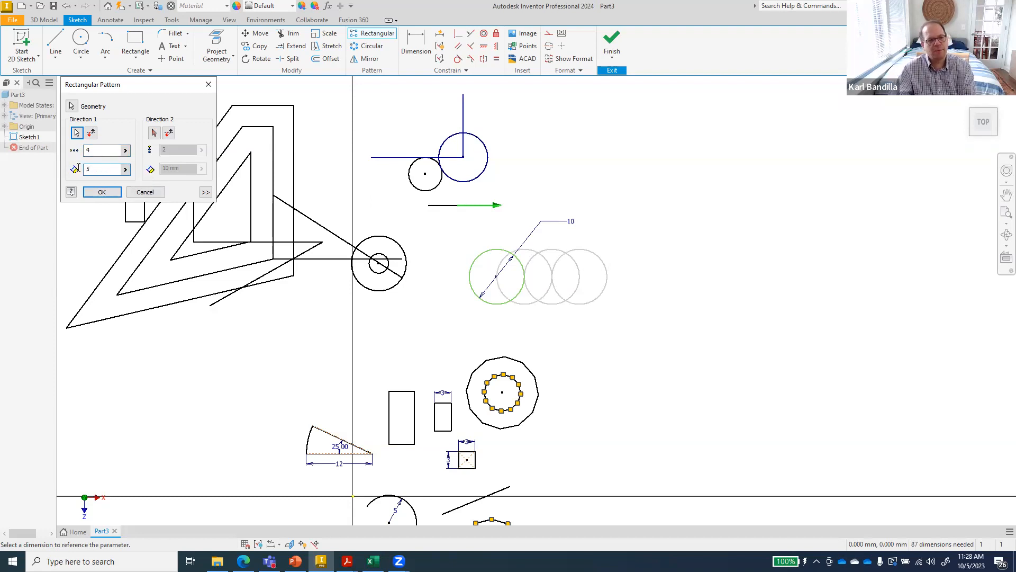
type("15")
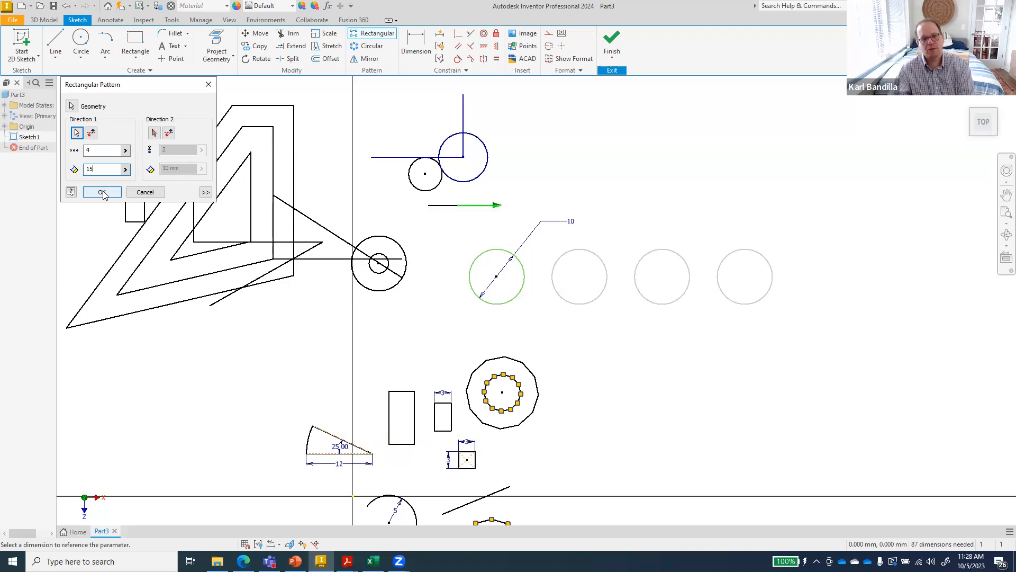
Step: Add a second pattern direction along the vertical blue line, flipped downward, with 3 instances at 20 mm spacing, and create the pattern
left_click(154, 132)
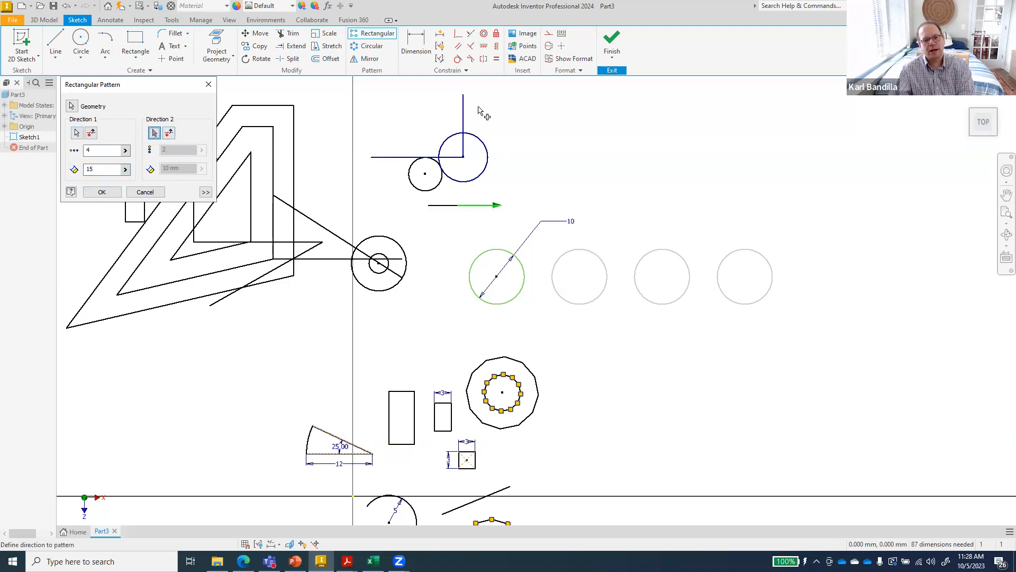
left_click(463, 115)
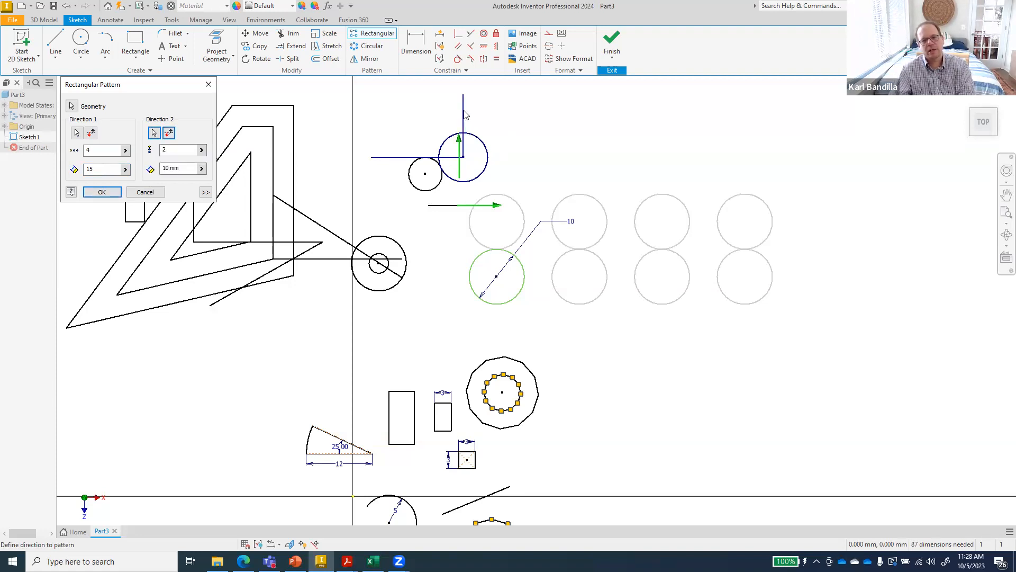
left_click(169, 133)
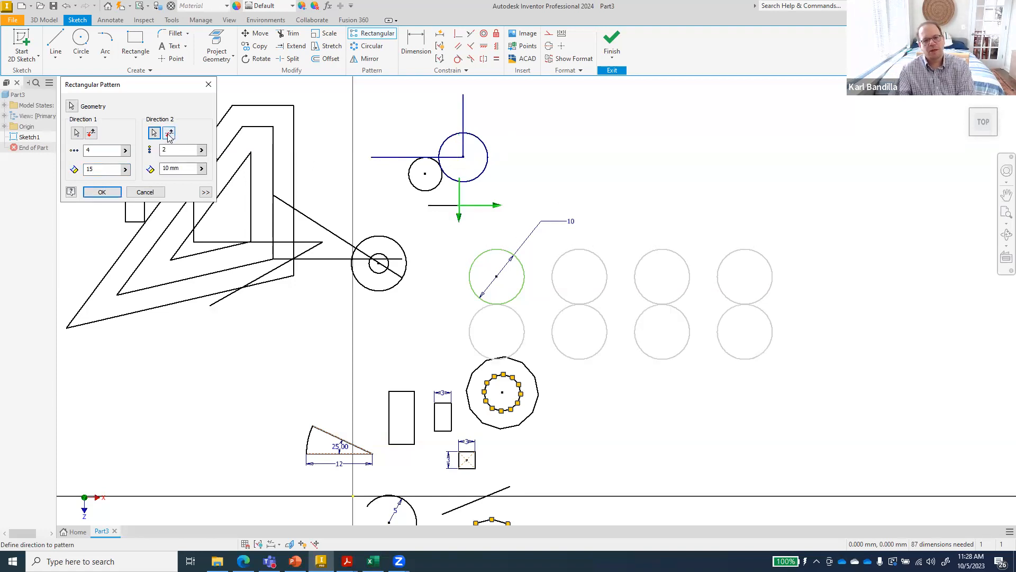
left_click_drag(178, 153, 157, 155)
type("3")
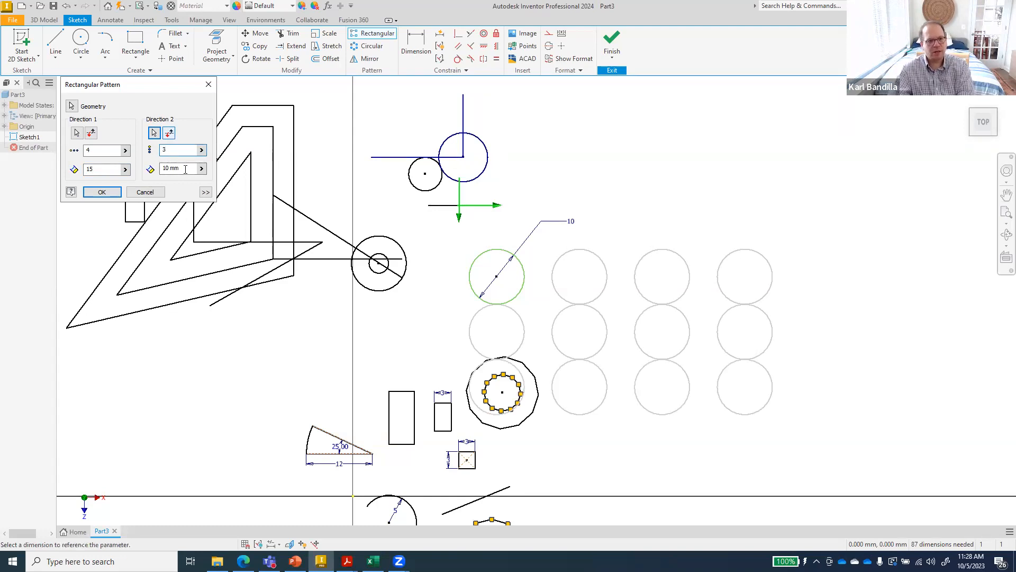
left_click_drag(182, 169, 161, 171)
type("20")
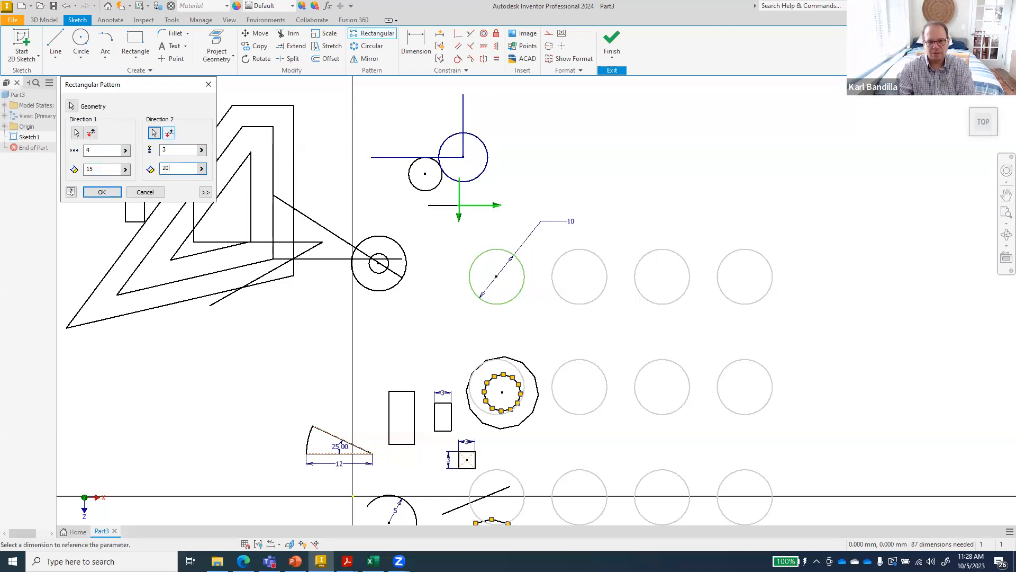
left_click(102, 192)
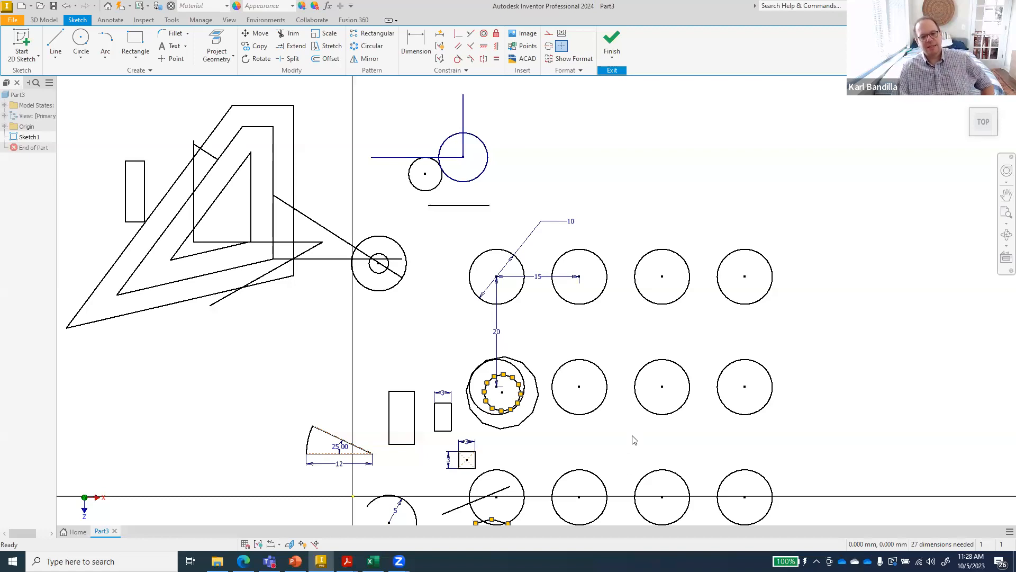
Step: Examine the constraints on the first row's second patterned circle and on the original 10 mm circle
left_click(594, 311)
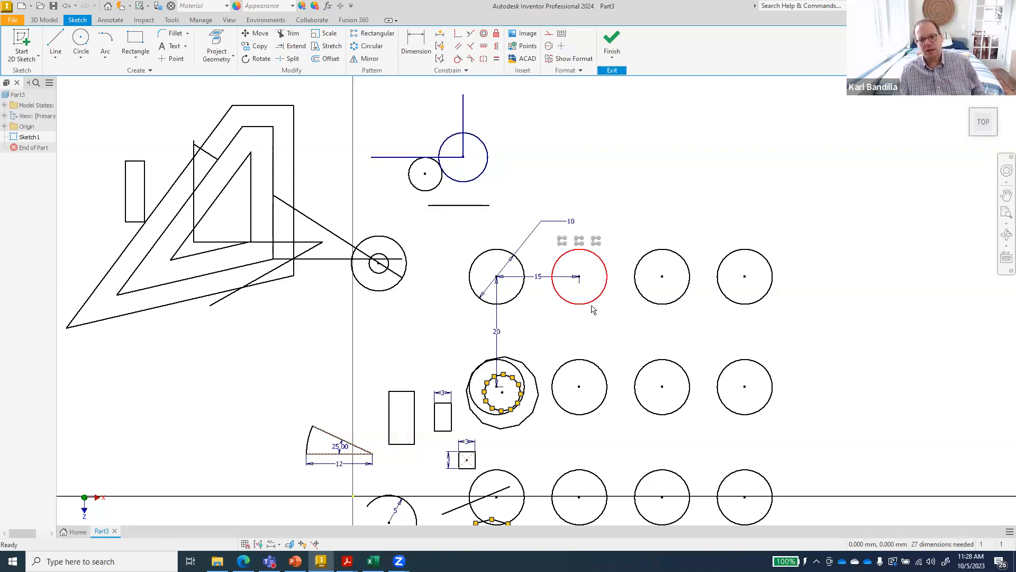
left_click(518, 300)
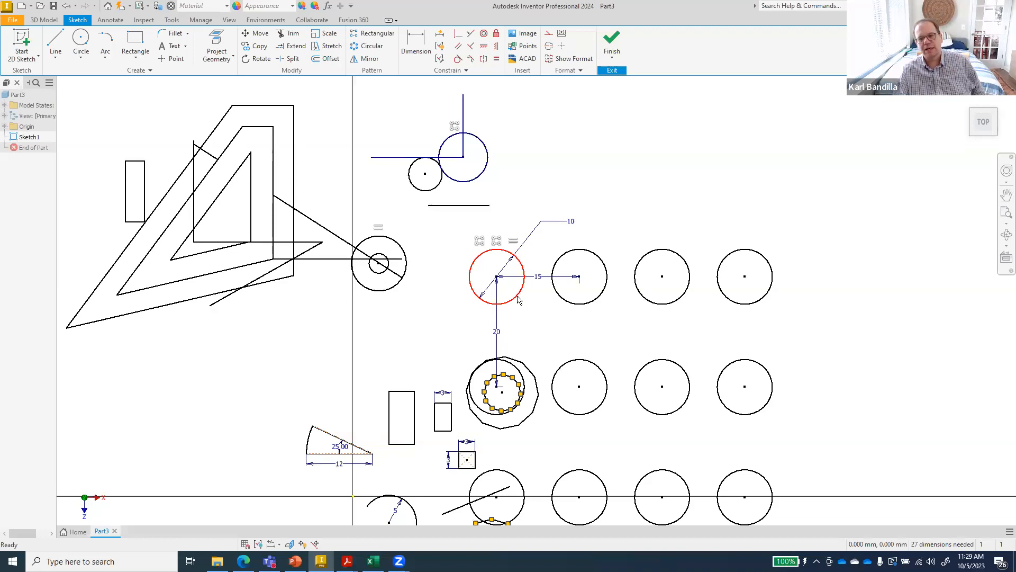
Step: Examine the constraints and available commands for the short horizontal line above the circle grid
left_click(518, 300)
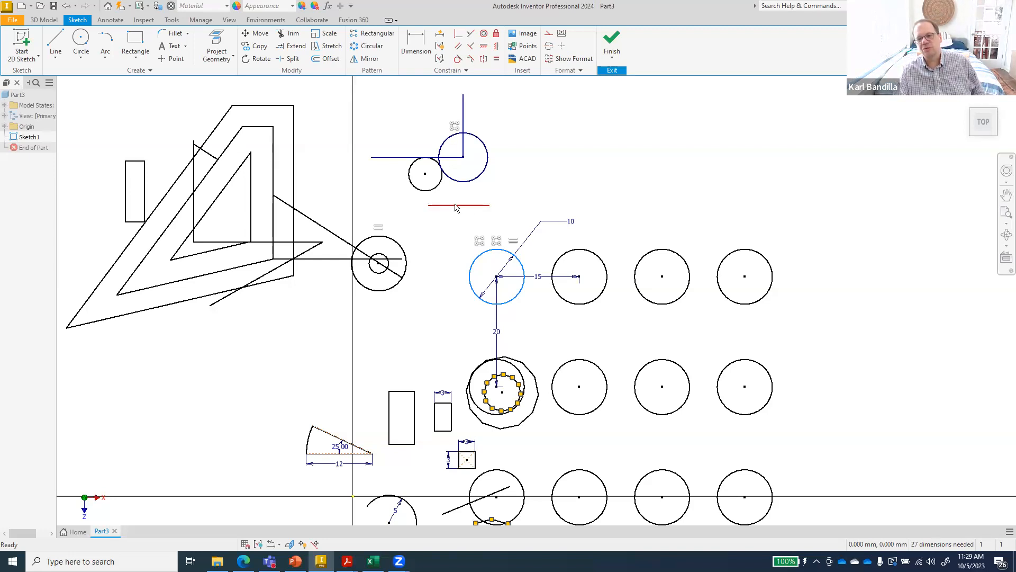
left_click(459, 207)
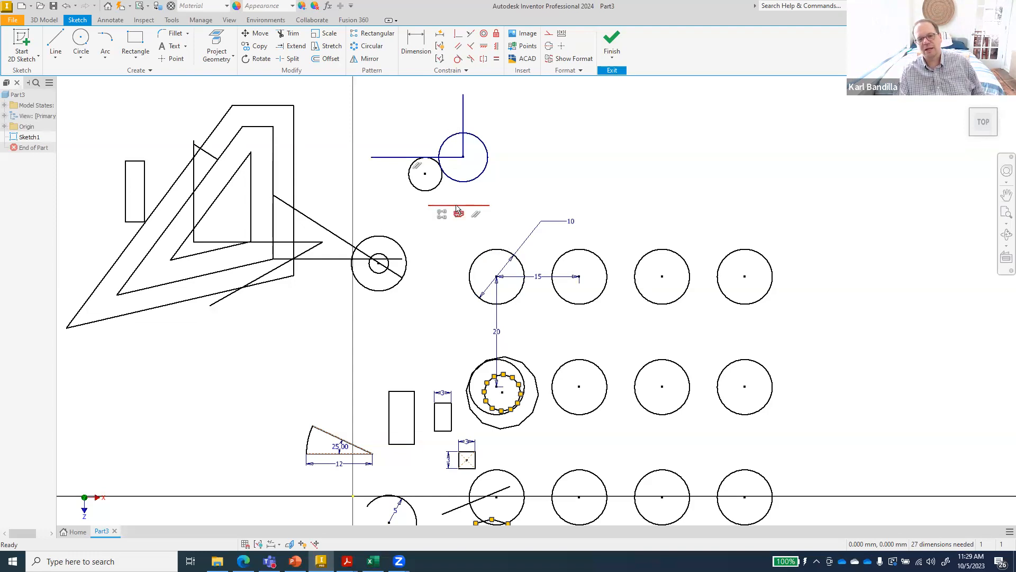
right_click(456, 207)
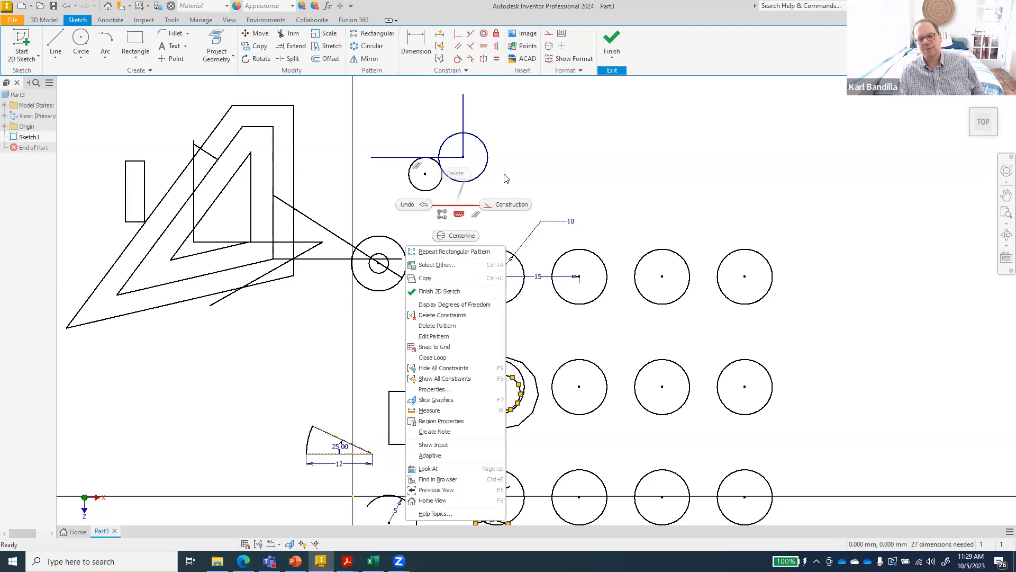
left_click(636, 174)
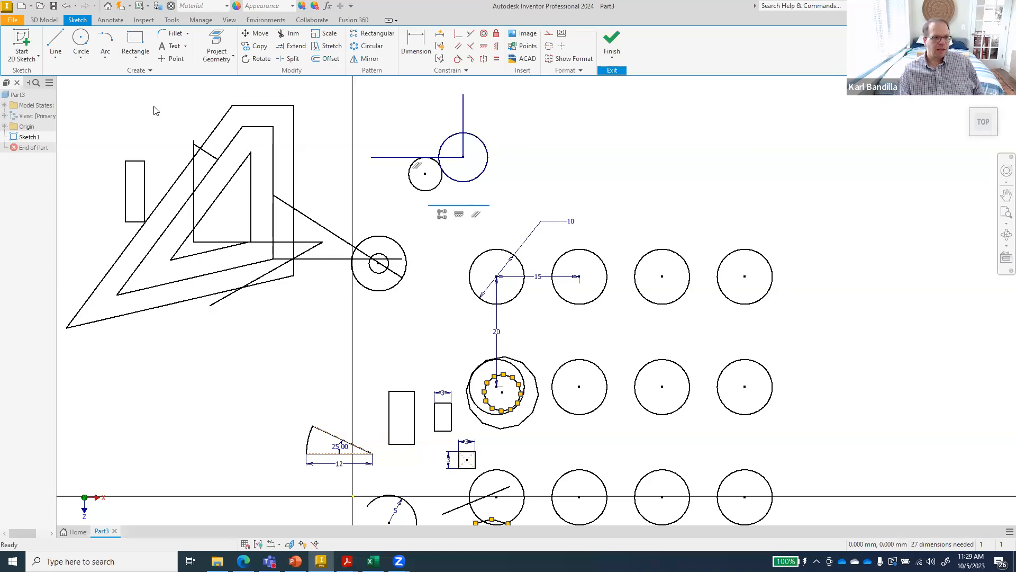
Step: Draw a small two-point rectangle in the empty area below the large nested triangles
left_click(139, 47)
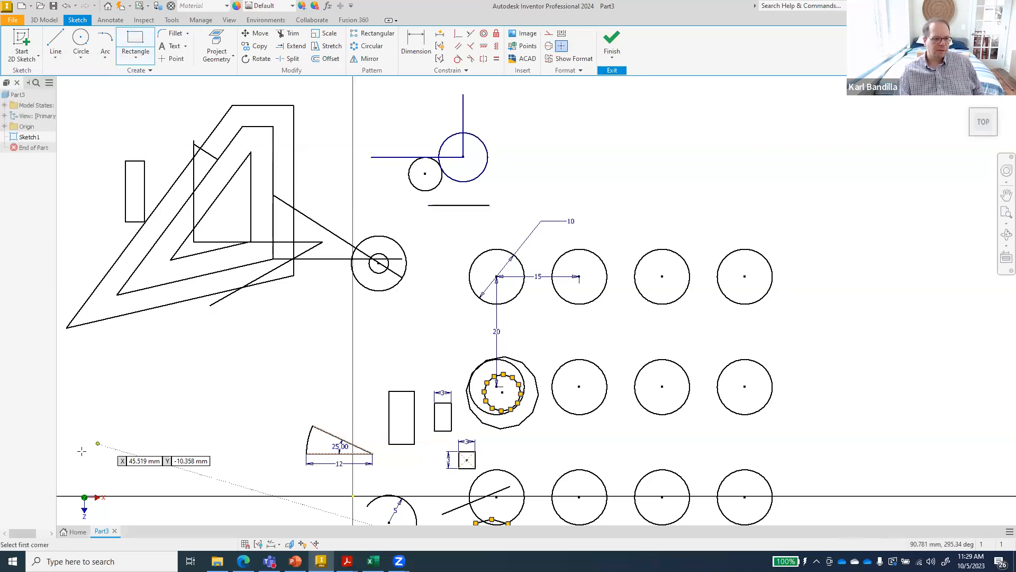
left_click(77, 377)
left_click(98, 400)
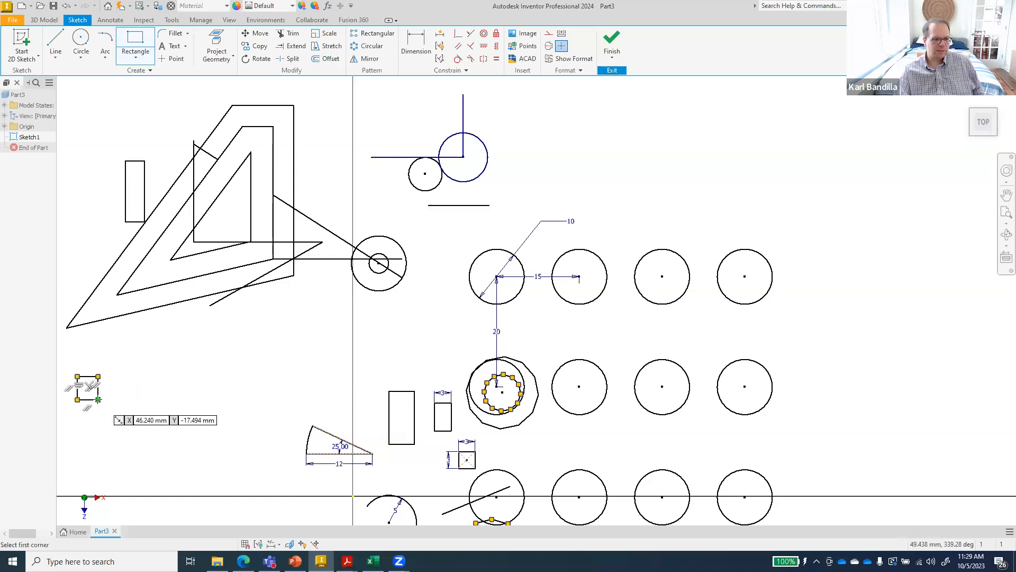
Step: Pattern the small rectangle and short horizontal line rectangularly along the two crossing slanted lines, with 2 instances at 10 mm spacing each way
left_click(366, 36)
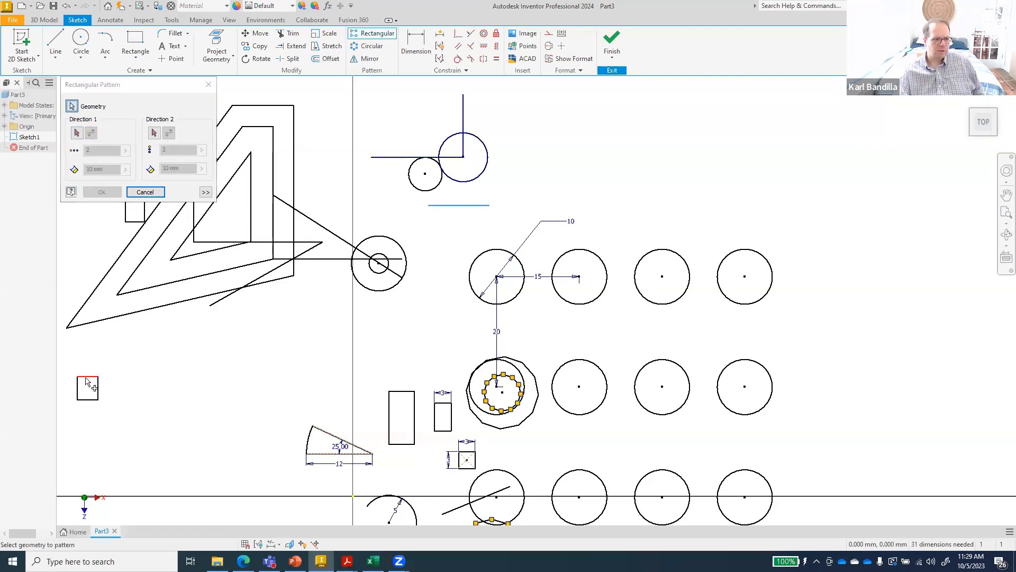
left_click(87, 399)
left_click(77, 133)
left_click(342, 241)
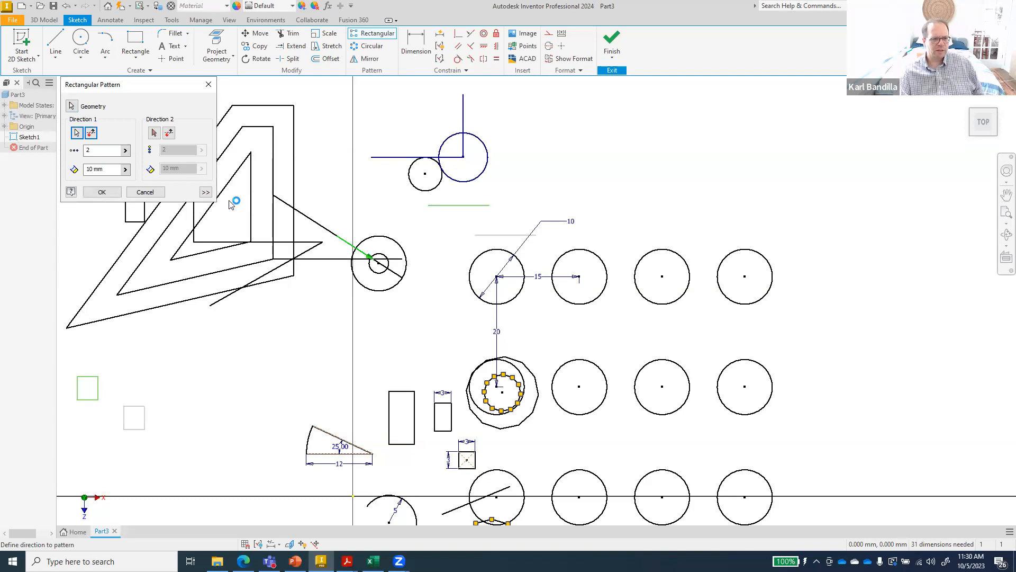
left_click(154, 134)
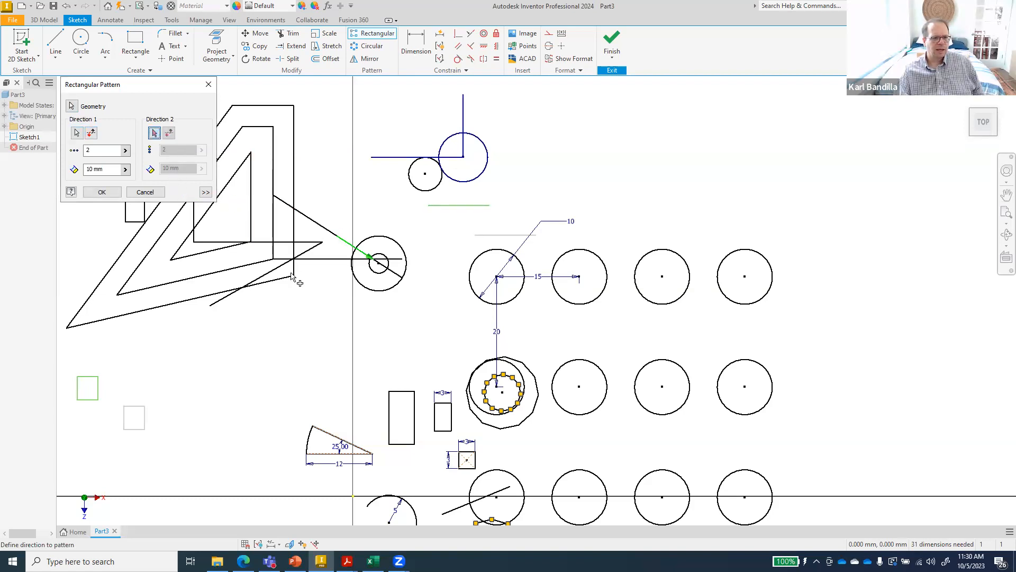
left_click(275, 270)
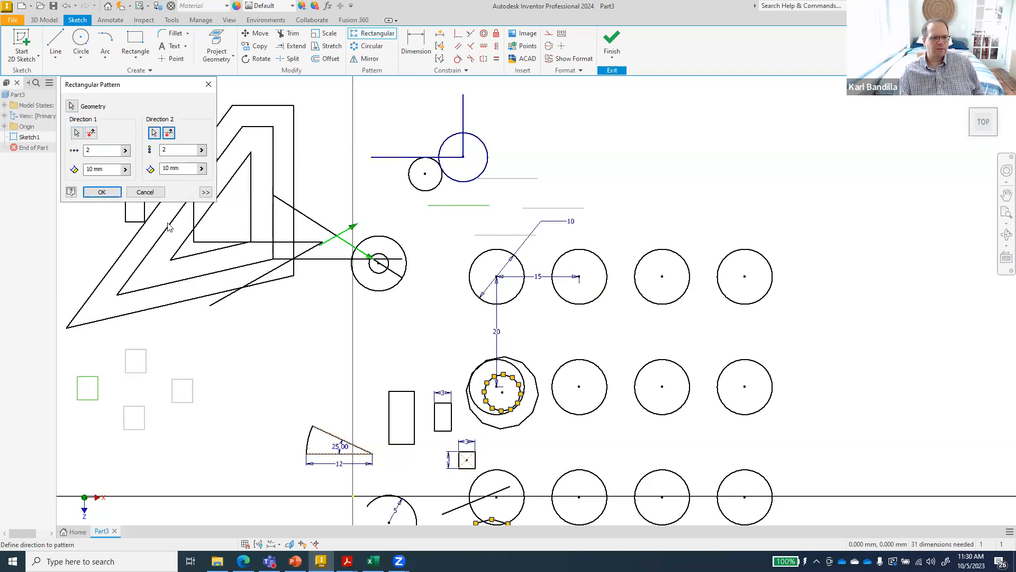
left_click(102, 192)
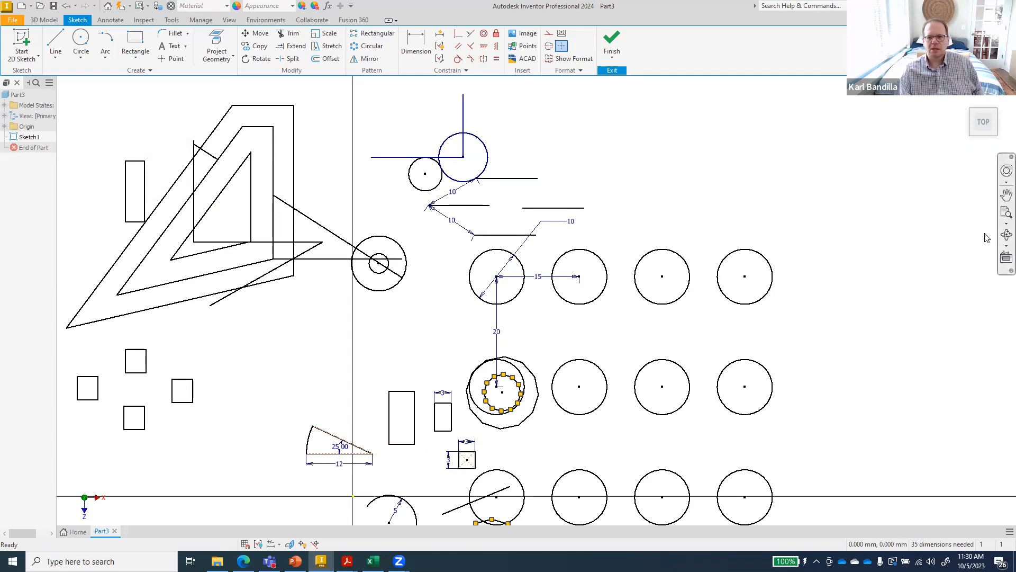
Step: Draw a small diagonal overall slot in the empty area to the right of the circle grid
left_click(1005, 195)
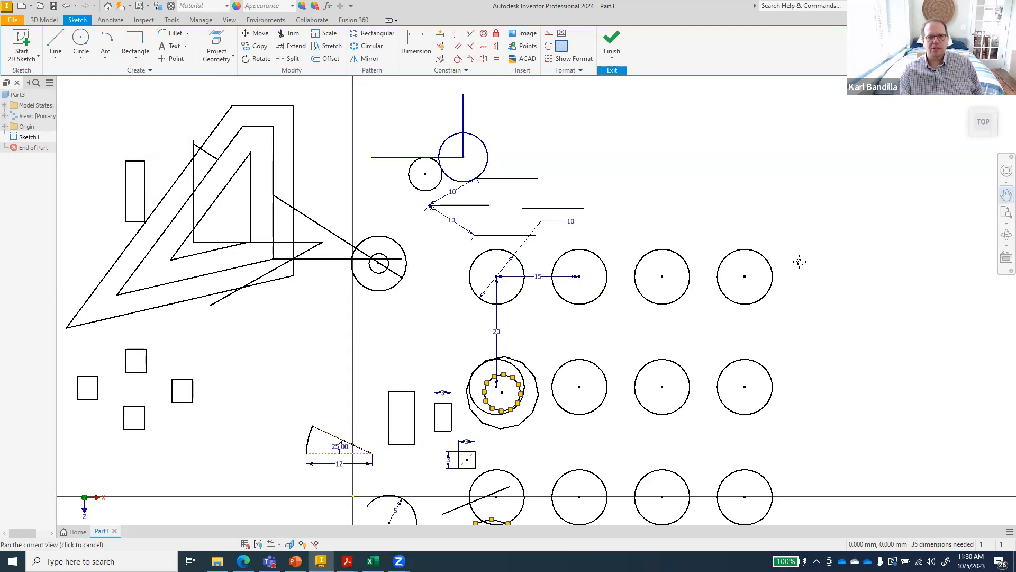
mouse_move(783, 340)
left_mouse_down()
mouse_move(494, 318)
mouse_move(309, 322)
mouse_move(306, 351)
left_mouse_up()
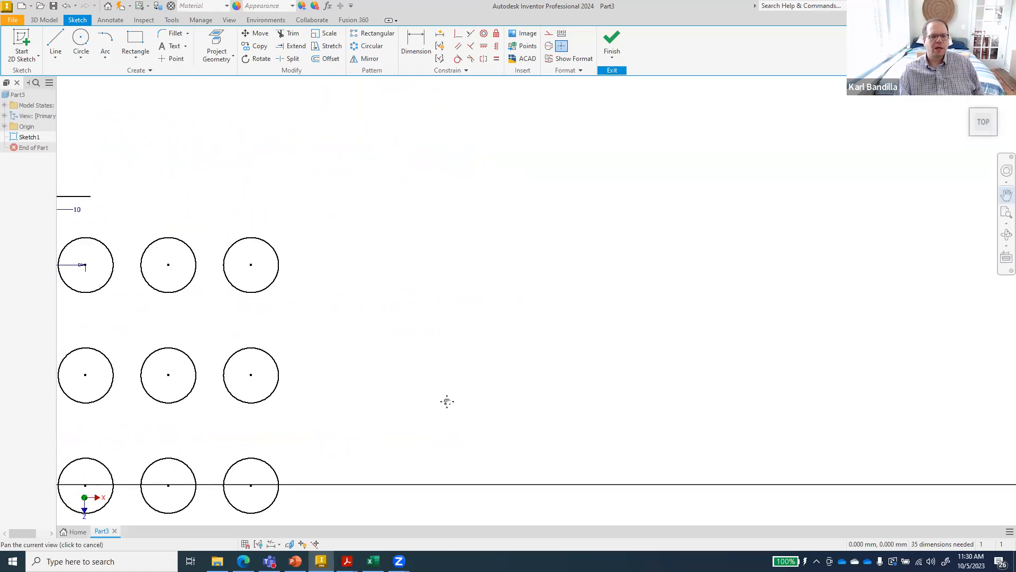
left_click(81, 38)
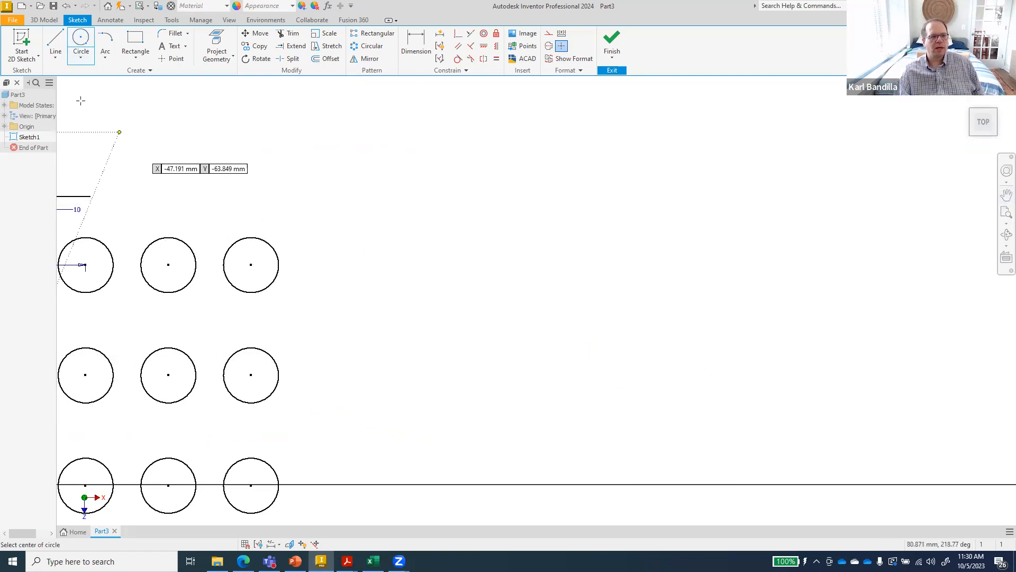
left_click(137, 60)
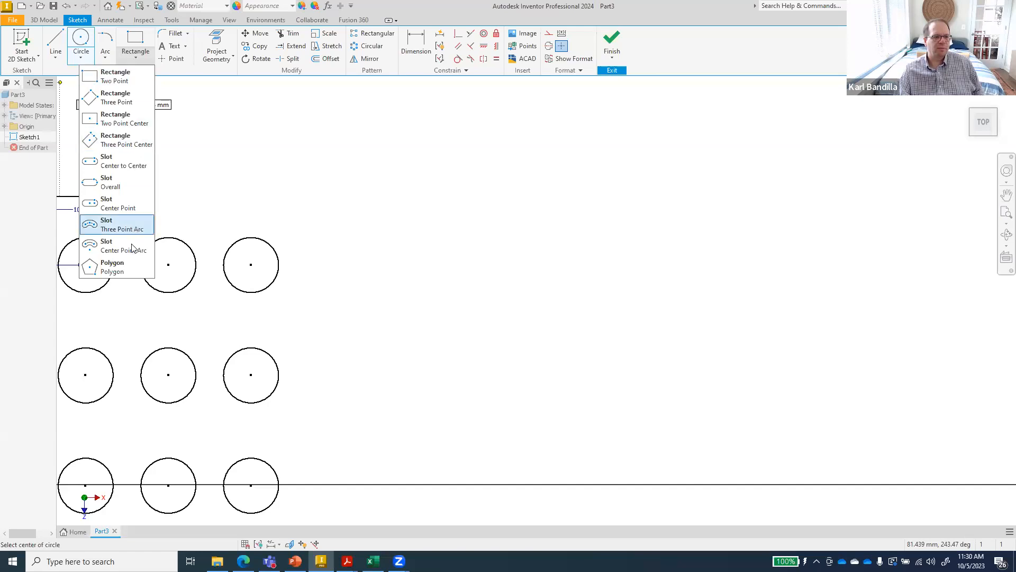
left_click(124, 176)
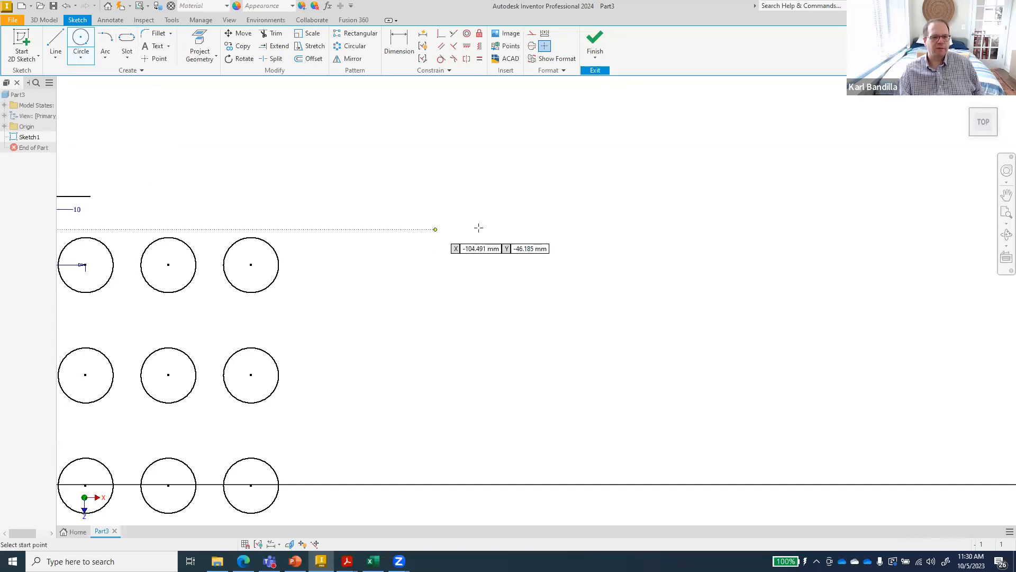
left_click(454, 194)
left_click(495, 232)
left_click(503, 229)
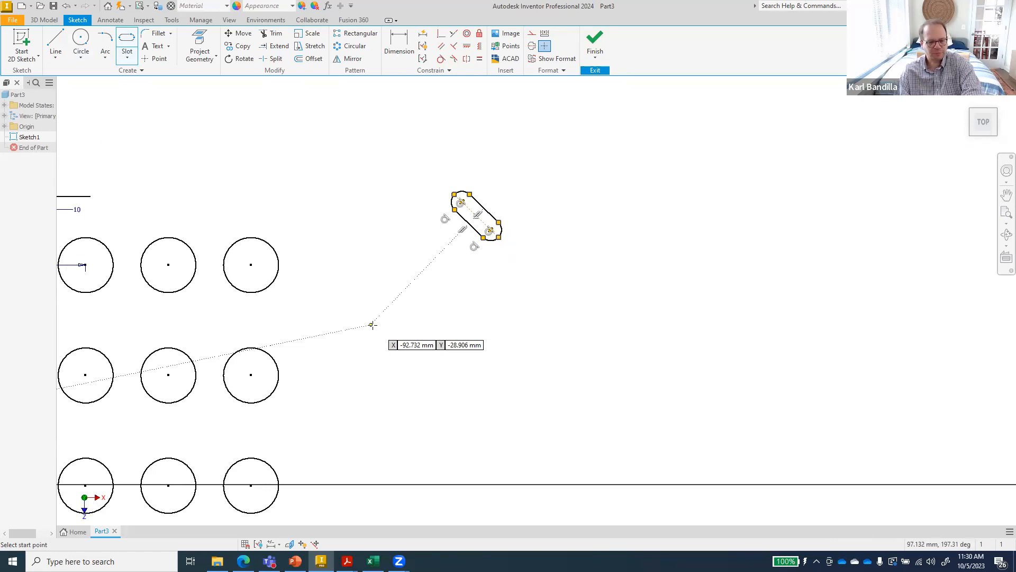
key("Escape")
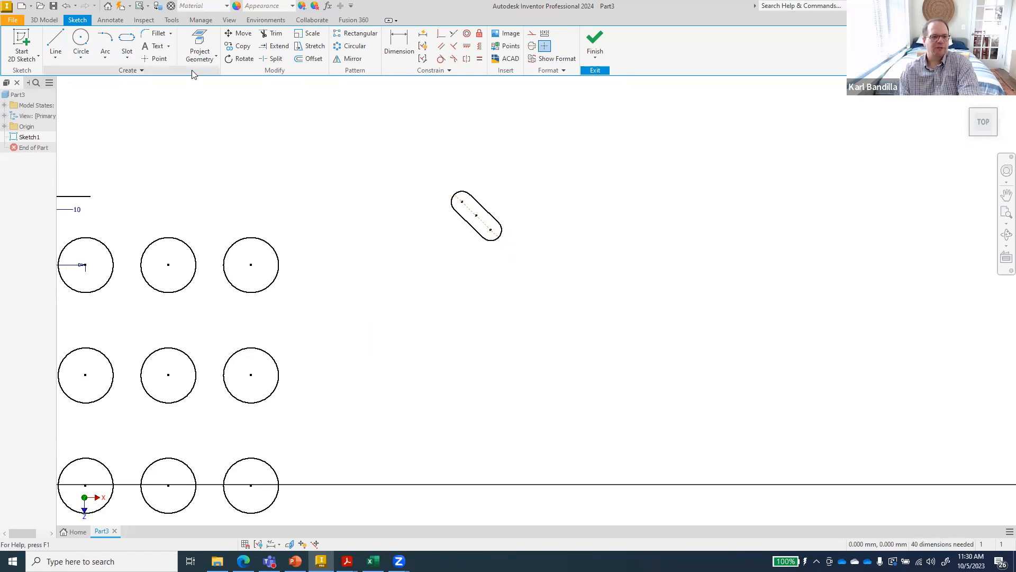
Step: Place a sketch center point below and to the right of the diagonal slot
left_click(148, 59)
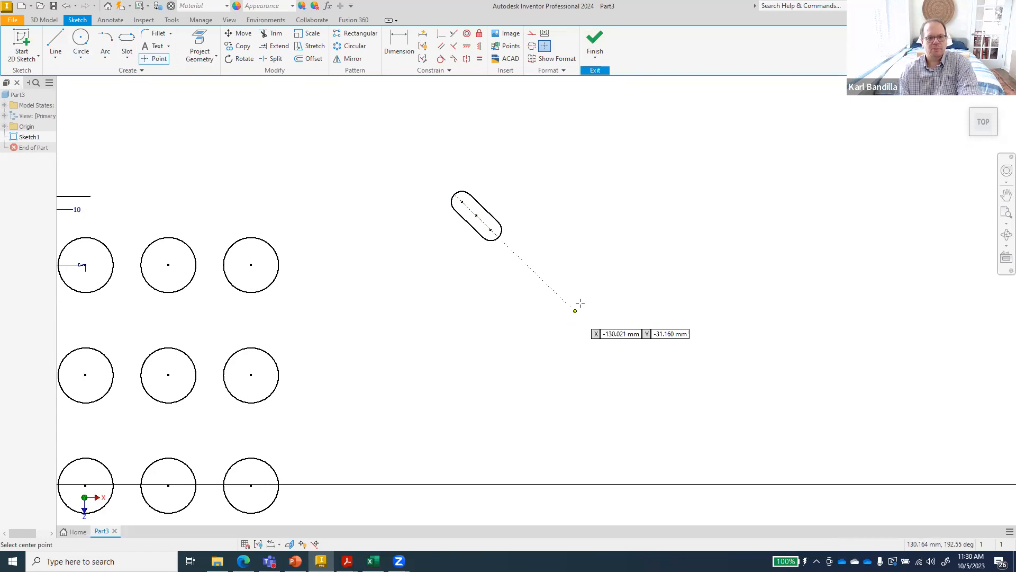
left_click(563, 299)
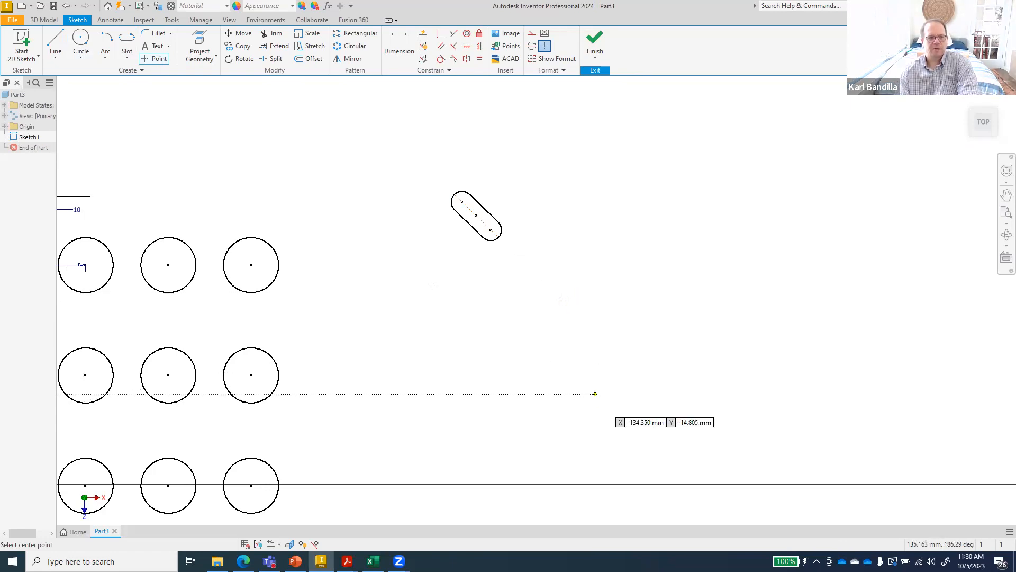
key("Escape")
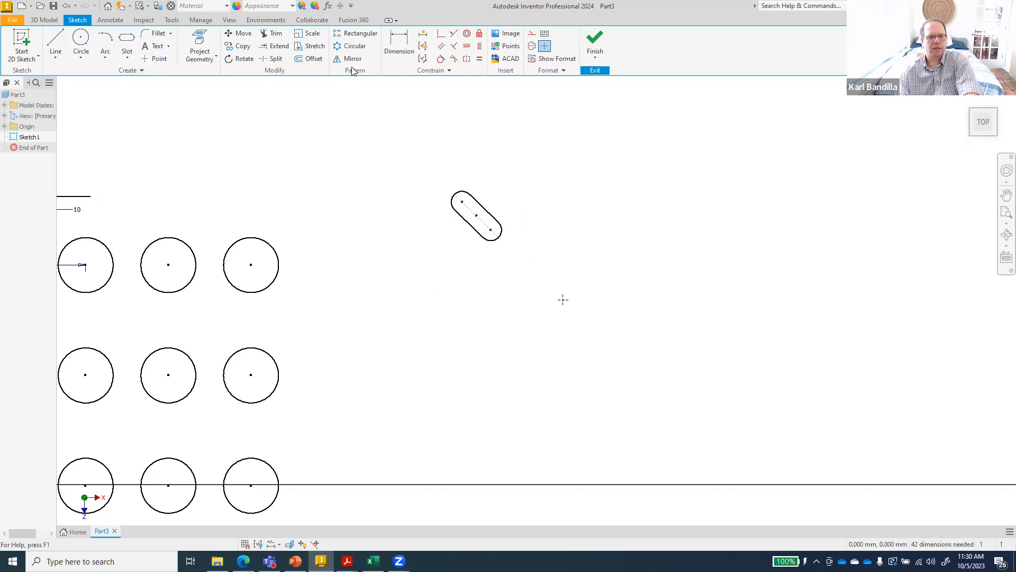
Step: Set up a circular pattern of the complete slot outline around the sketch center point
left_click(354, 47)
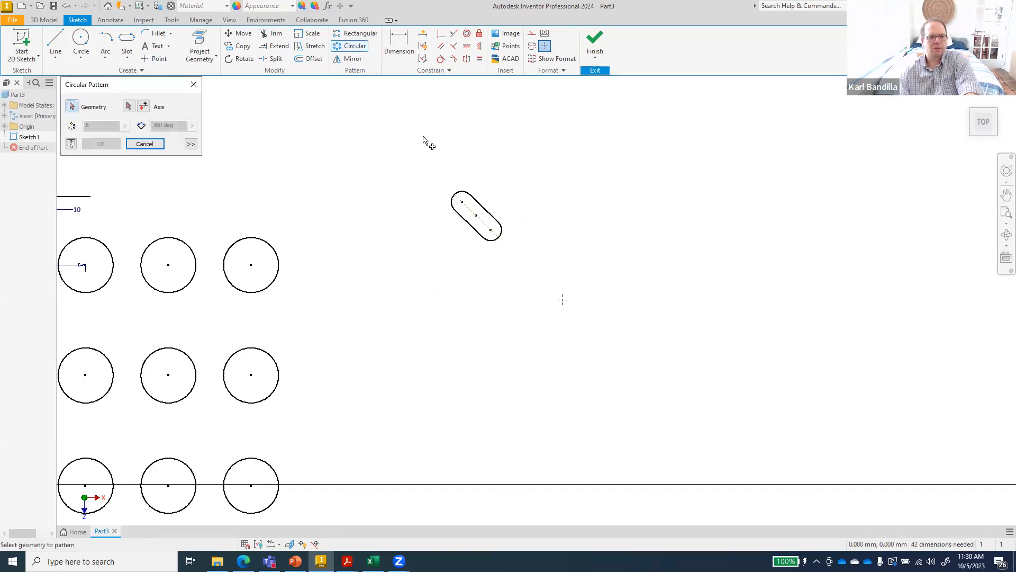
left_click(487, 211)
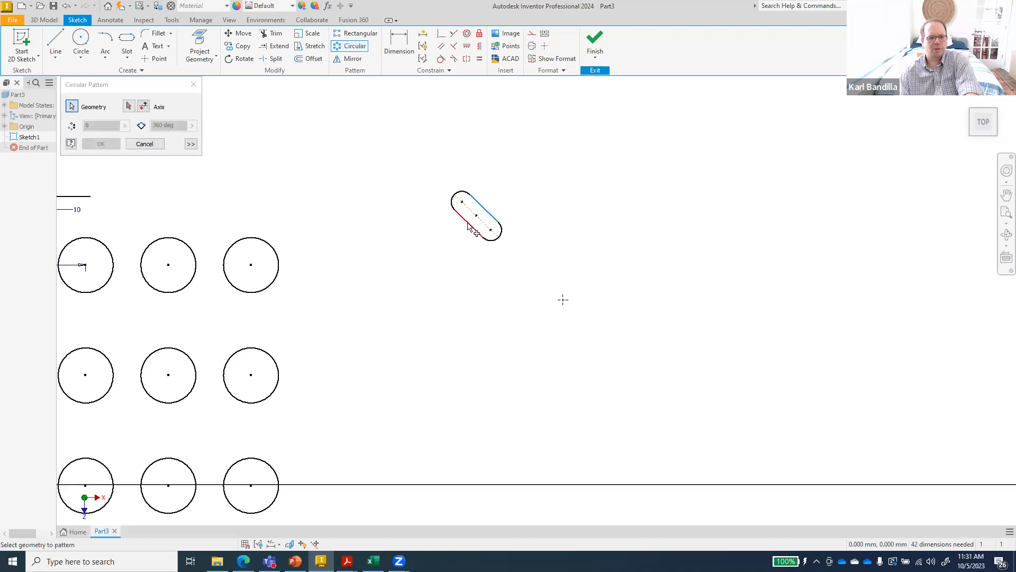
left_click(455, 203)
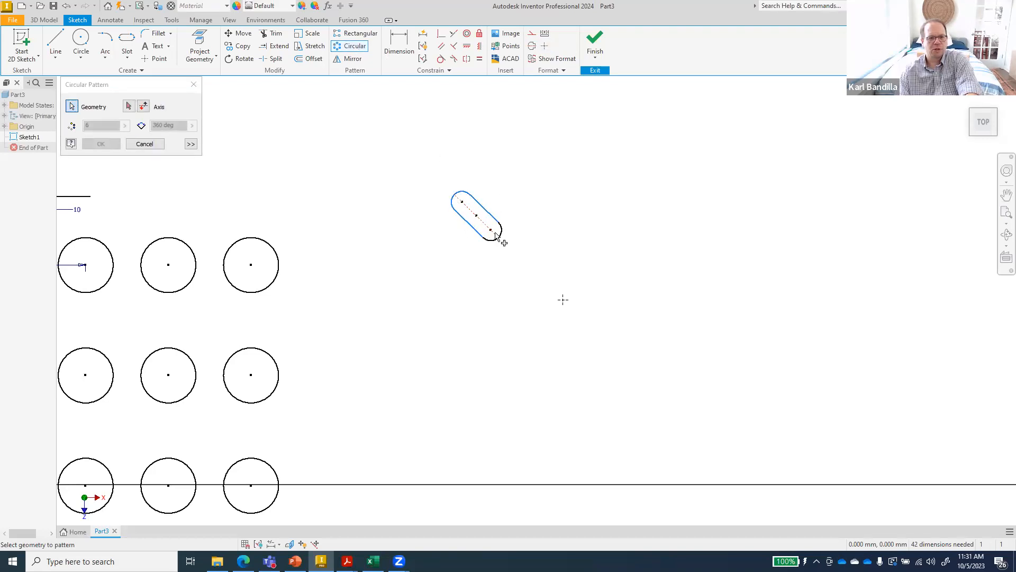
left_click(500, 238)
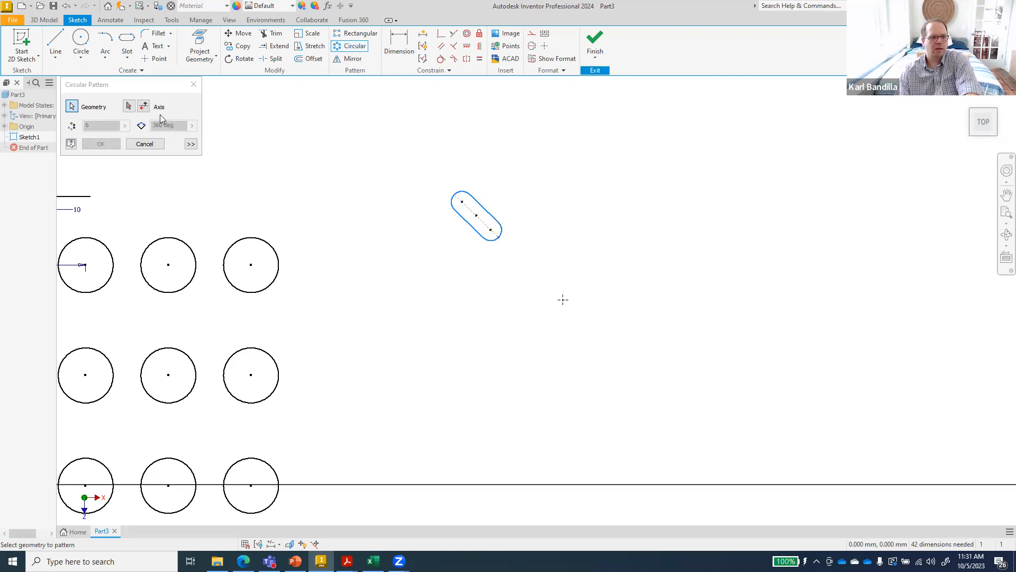
left_click(129, 106)
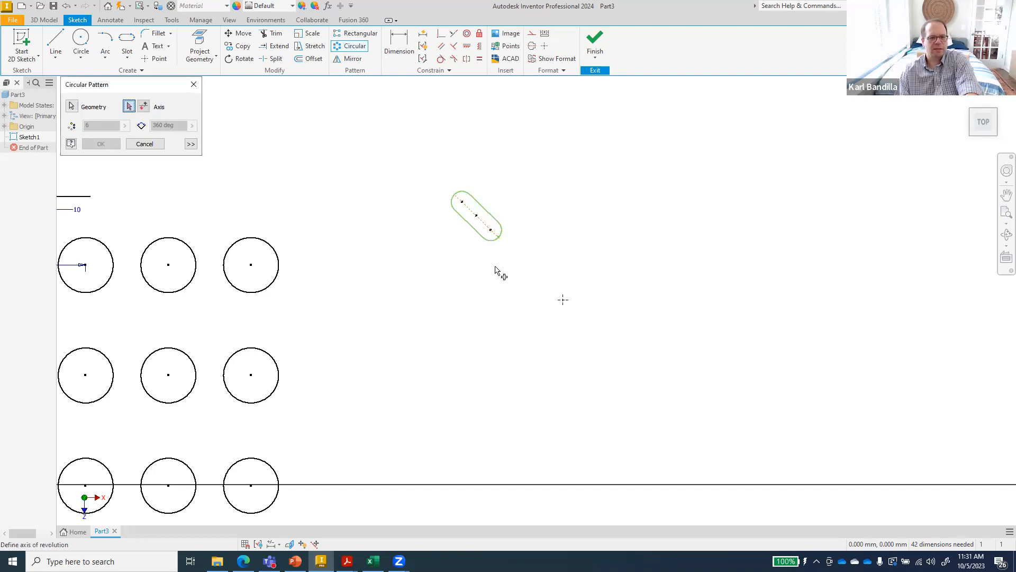
left_click(563, 300)
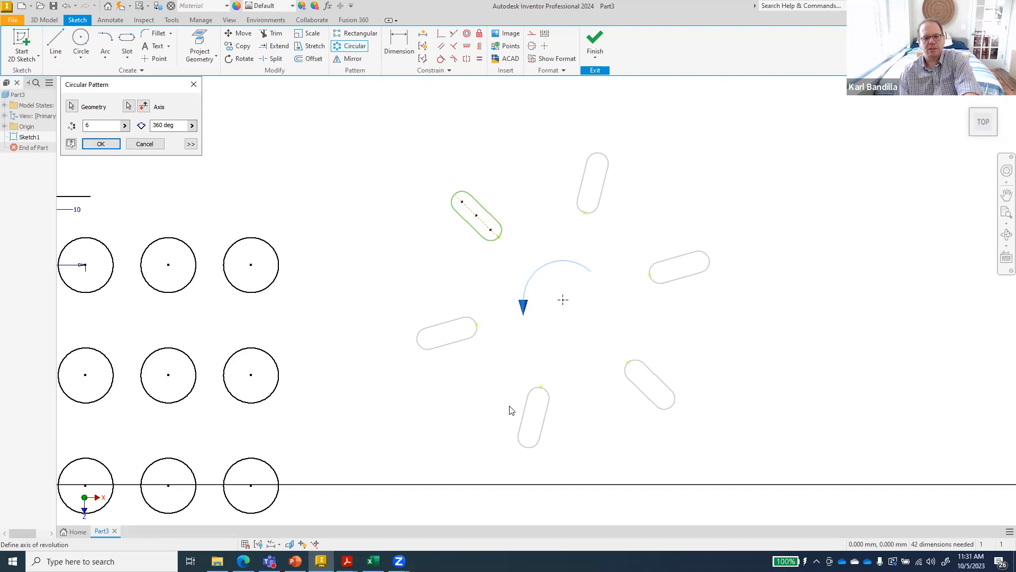
Step: Set the circular pattern to 12 instances over 270 degrees, flip its direction to clockwise, and create it
left_click(127, 127)
left_click(101, 127)
type("12")
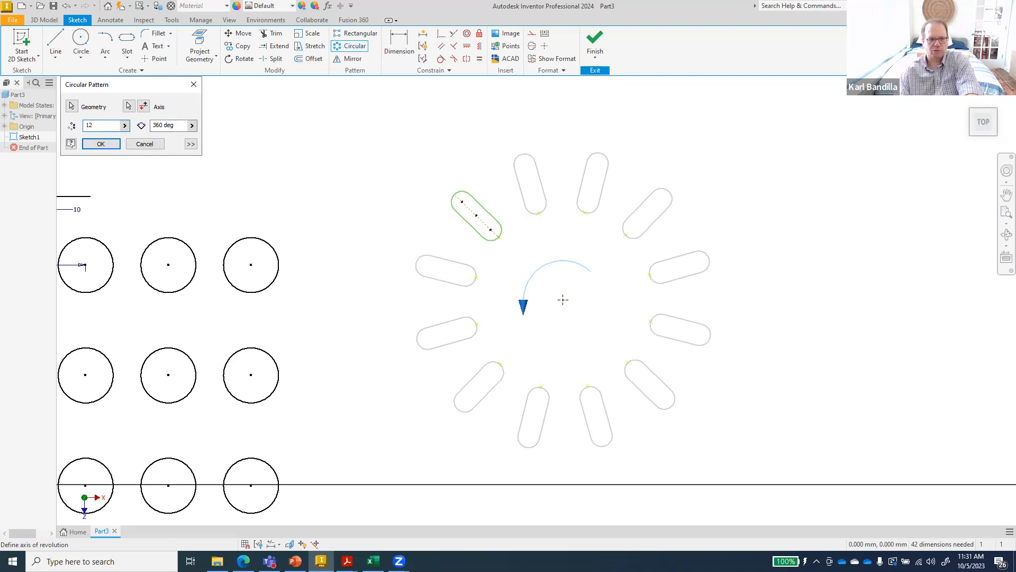
left_click(192, 127)
left_click(178, 127)
left_click_drag(176, 125, 149, 123)
type("270")
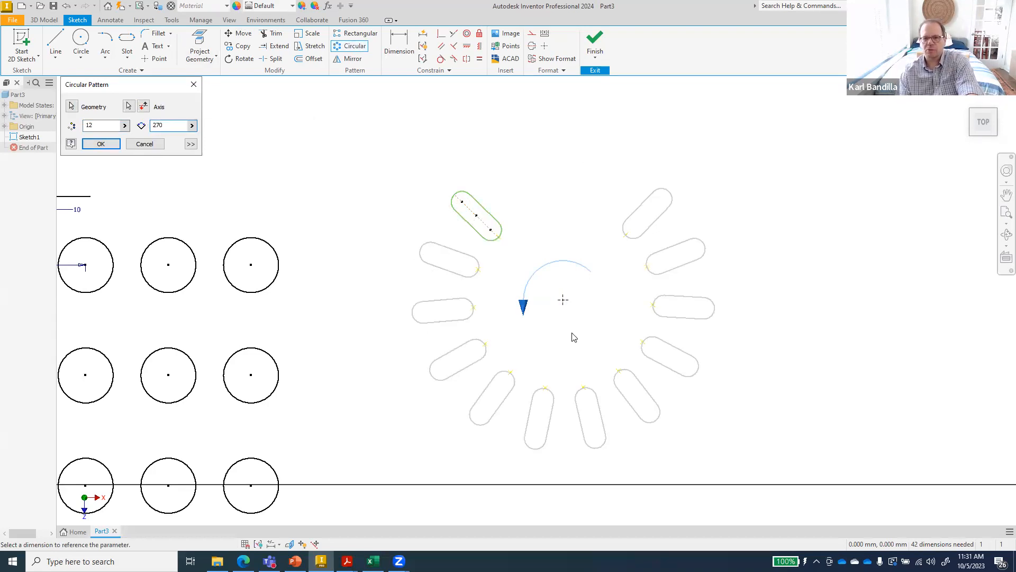
left_click(145, 108)
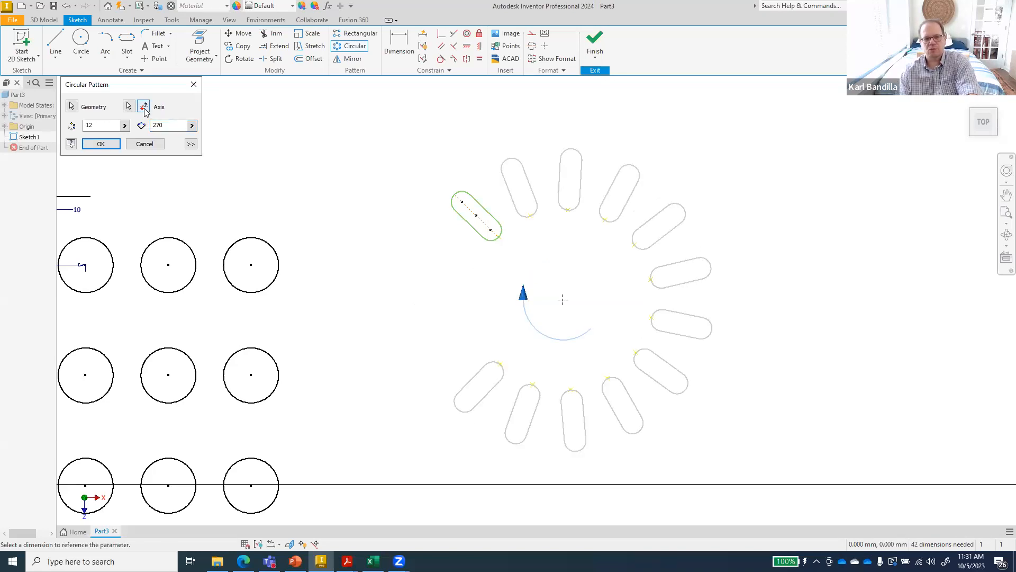
left_click(102, 145)
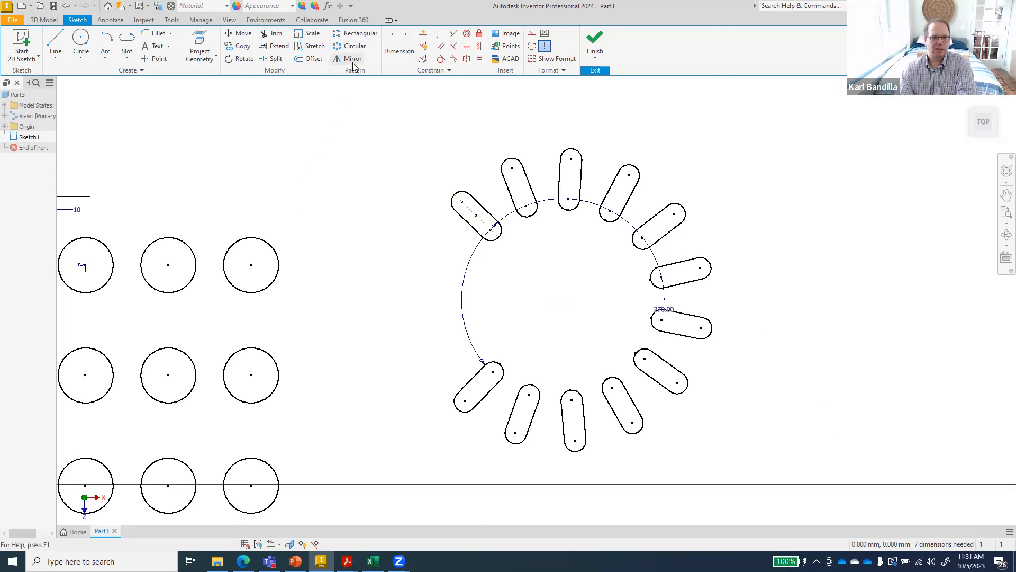
Step: Draw a single slanted line to the lower right of the circular slot pattern
left_click(53, 53)
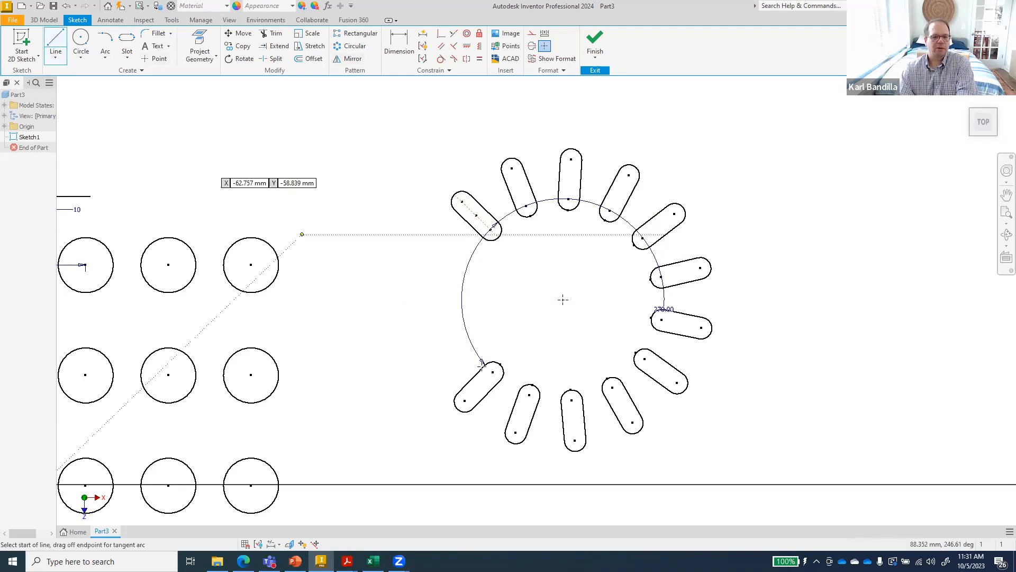
left_click(706, 470)
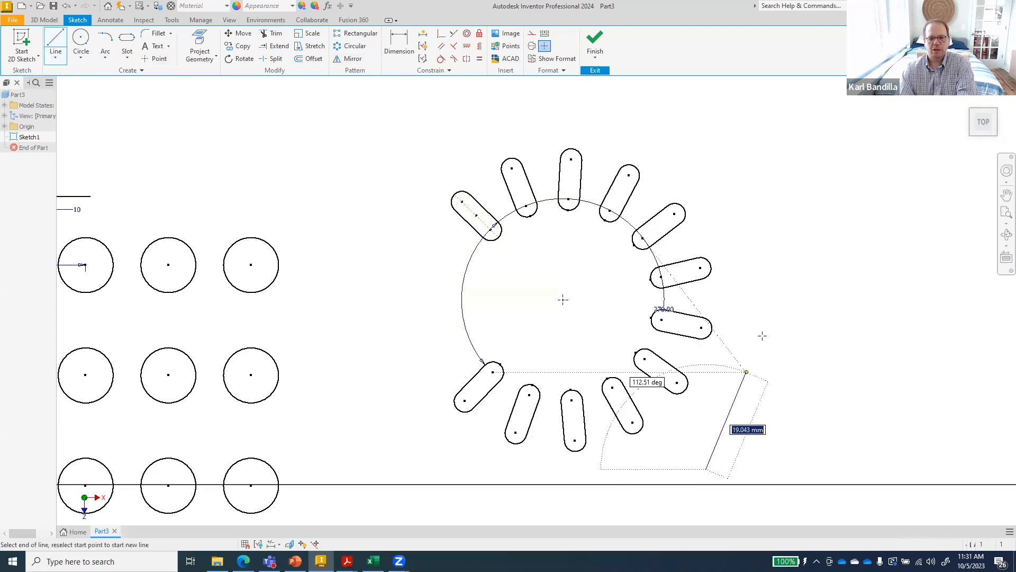
left_click(775, 300)
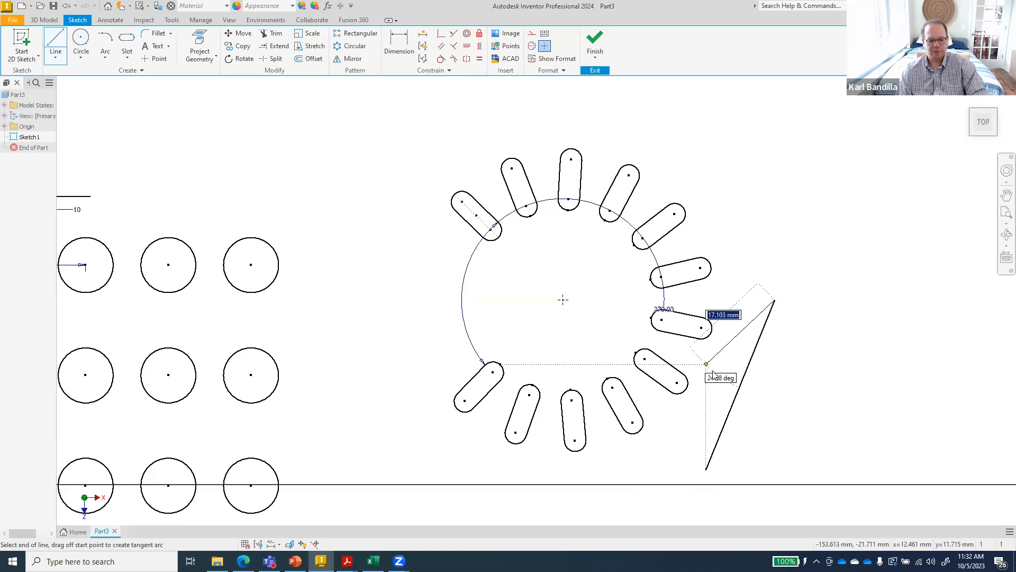
key("Escape")
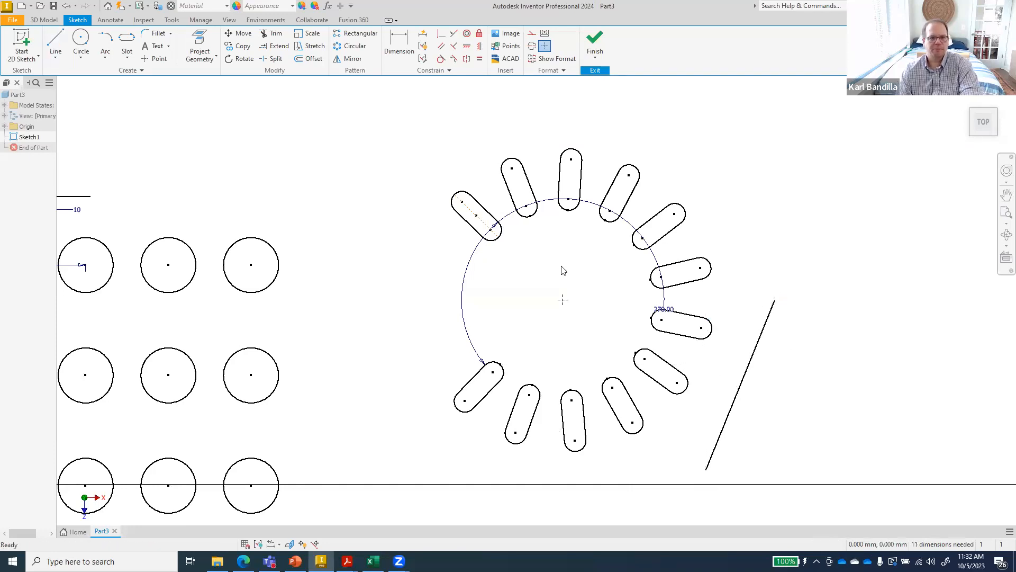
Step: Mirror the complete circular slot pattern with its center point across the slanted line
left_click(351, 59)
left_click_drag(418, 128, 716, 459)
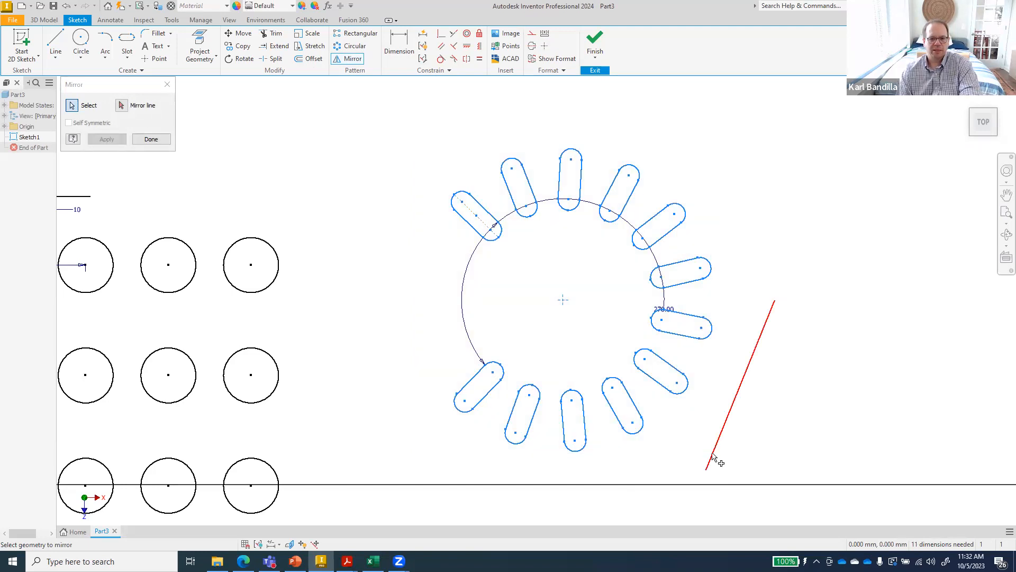
left_click(122, 105)
left_click(747, 370)
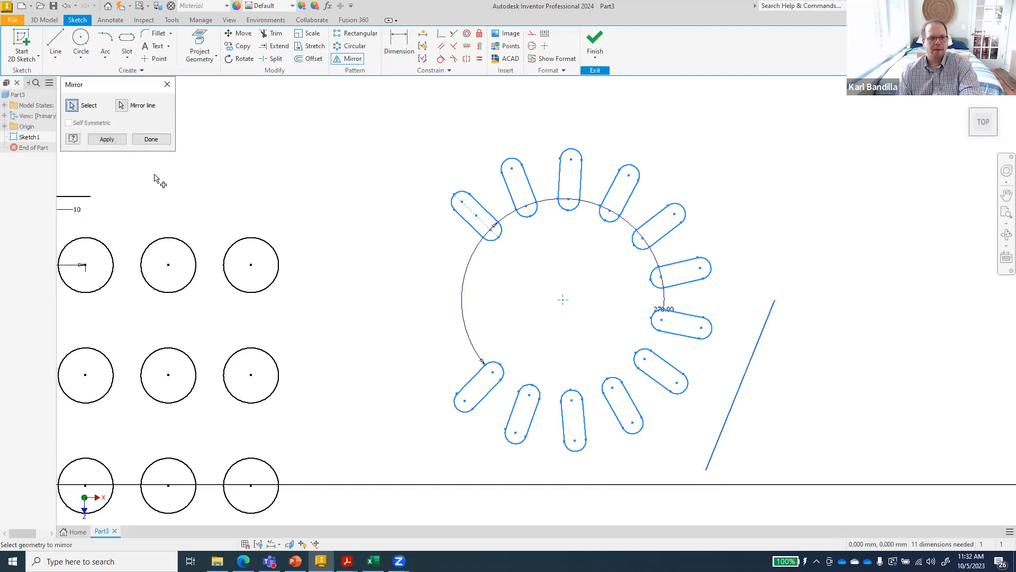
left_click(105, 139)
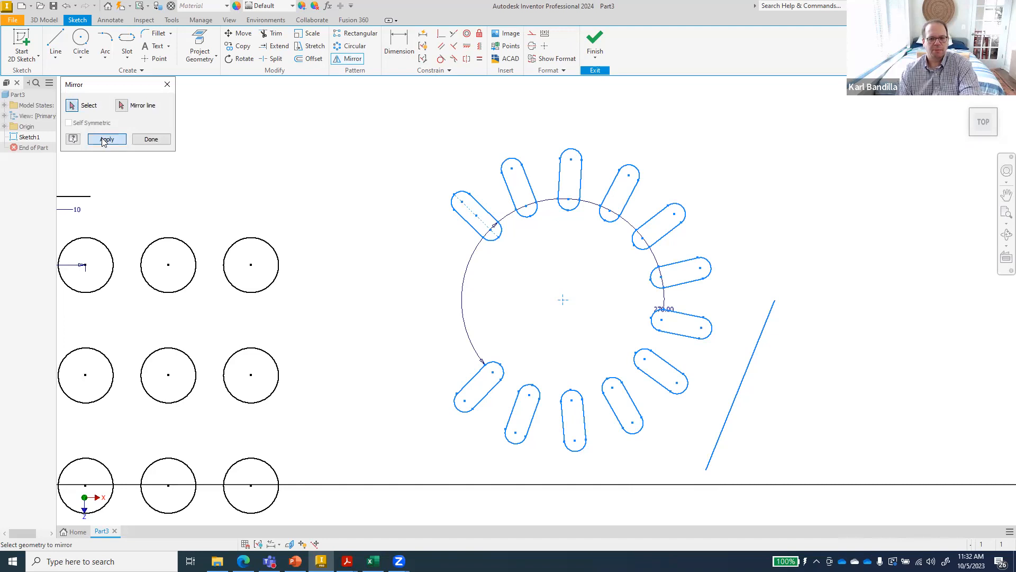
left_click(151, 141)
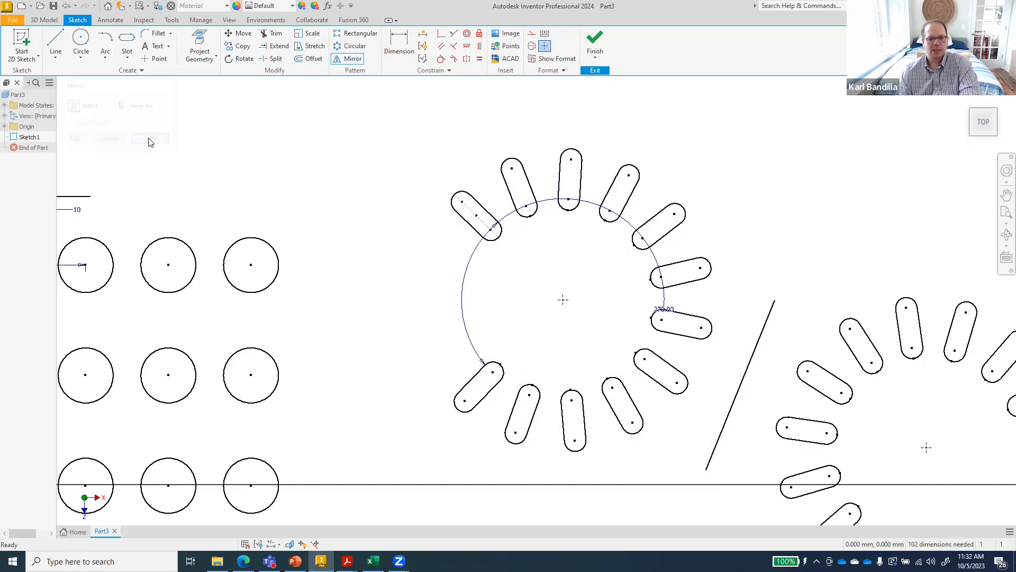
Step: Delete the slanted mirror line between the original and mirrored slot patterns
scroll(820, 351, "down", 5)
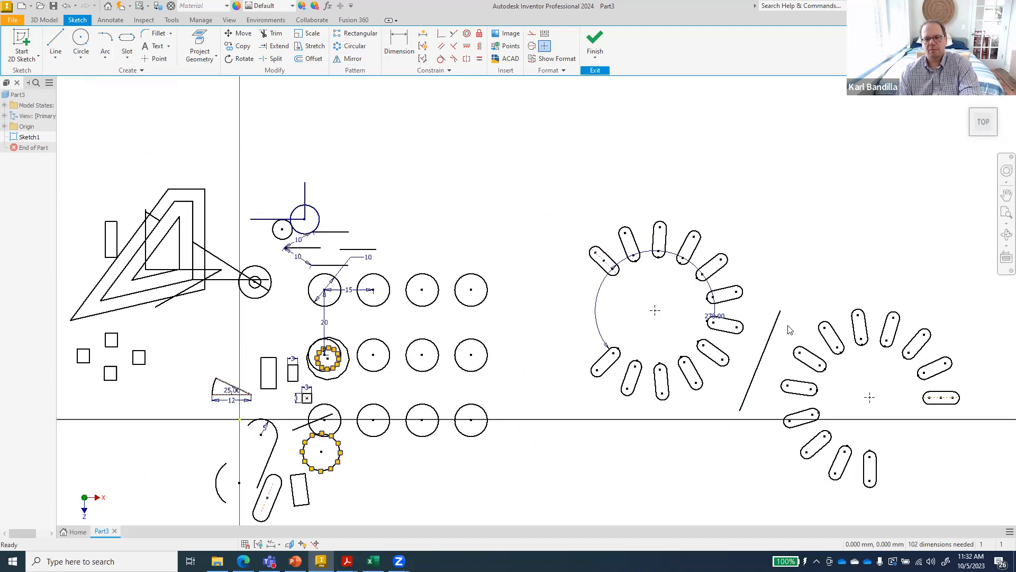
scroll(815, 349, "up", 3)
scroll(829, 226, "up", 5)
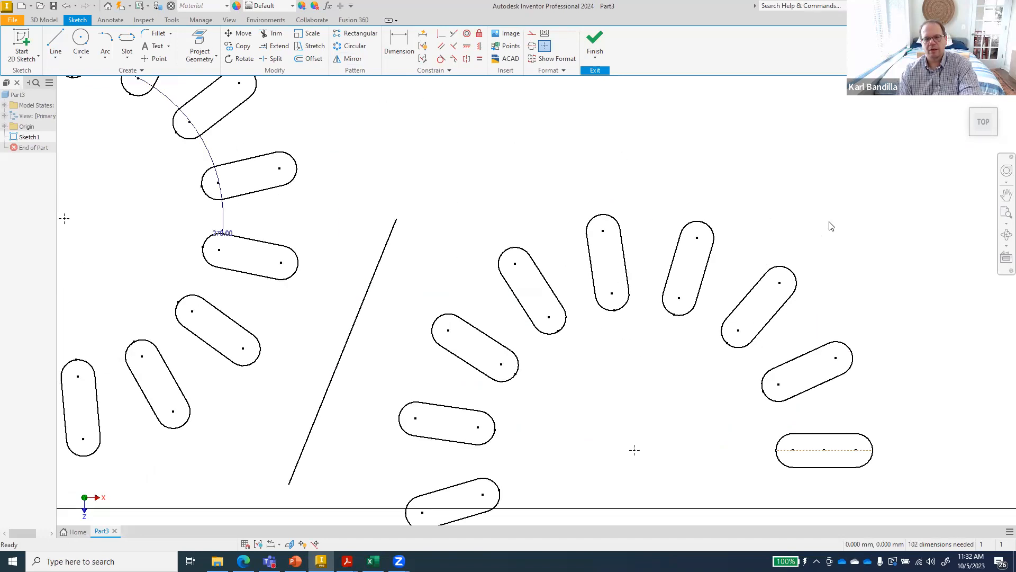
scroll(830, 226, "down", 6)
scroll(830, 226, "up", 4)
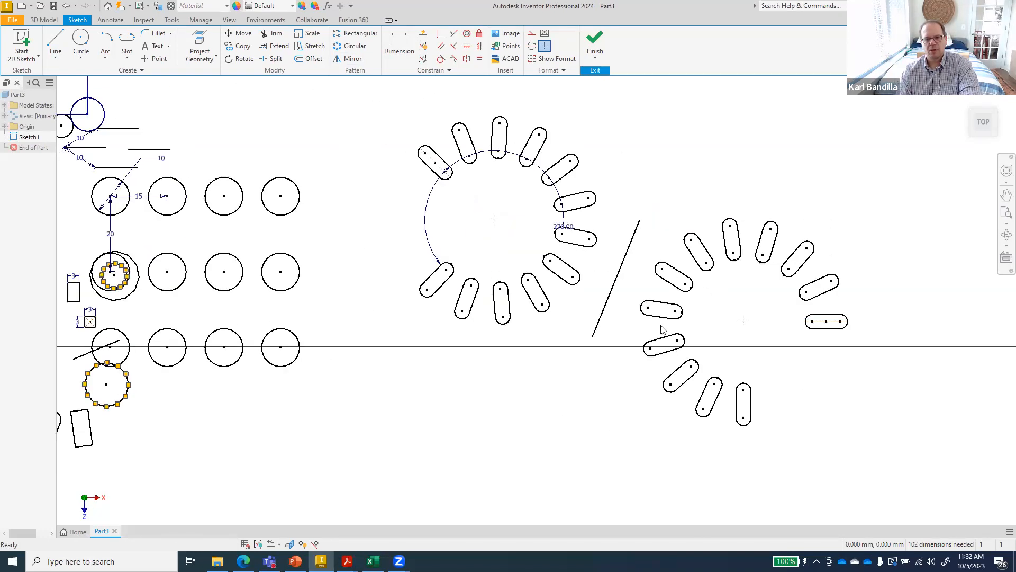
left_click(598, 309)
key("Delete")
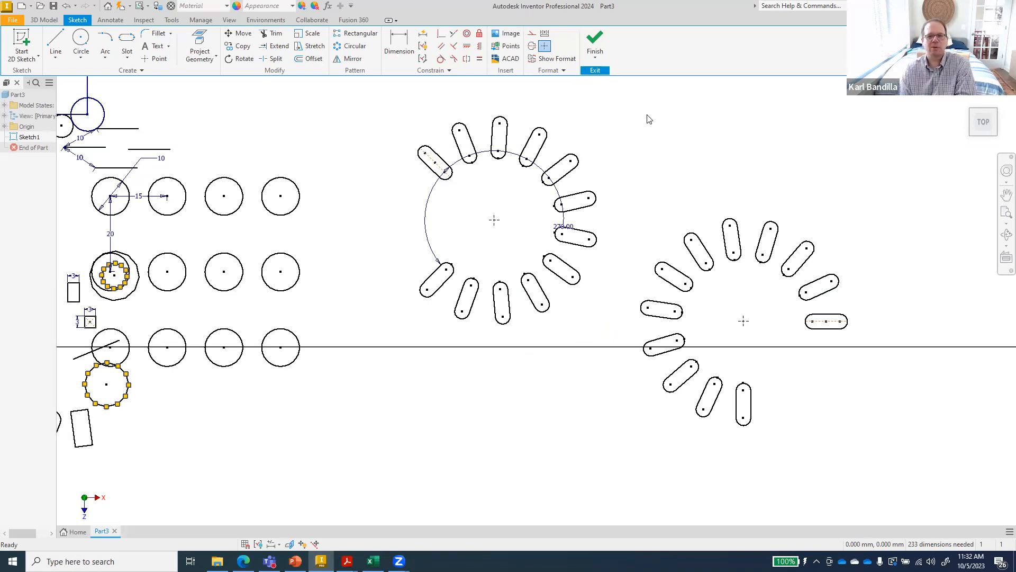
Step: Finish the sketch and close the practice part without saving the changes
left_click(601, 52)
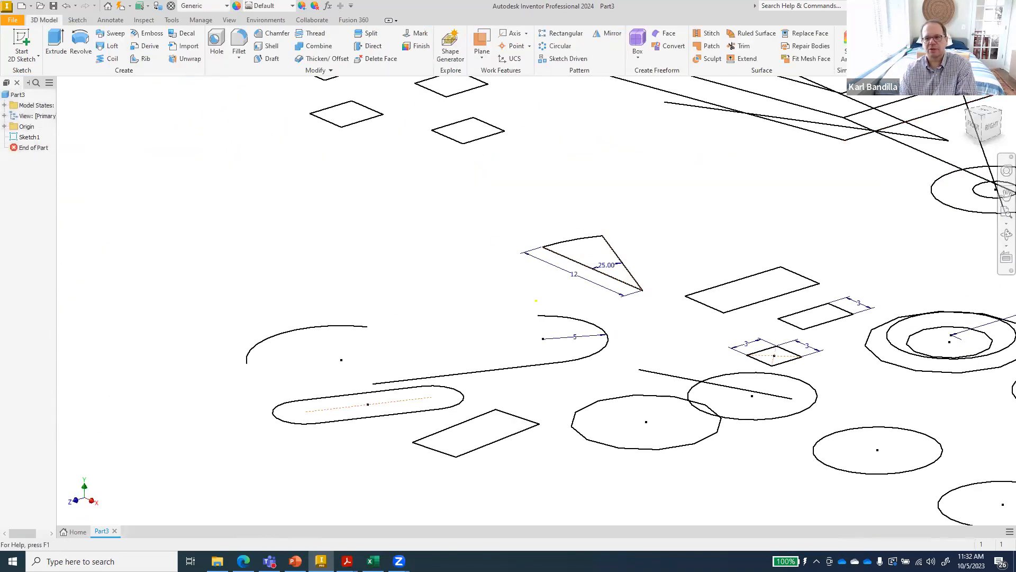
left_click(1009, 6)
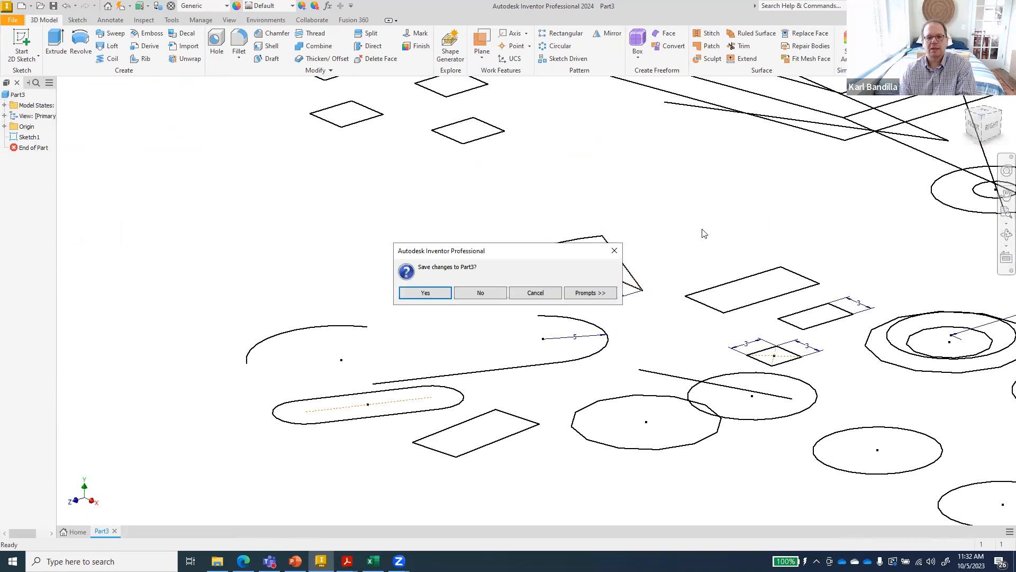
left_click(486, 294)
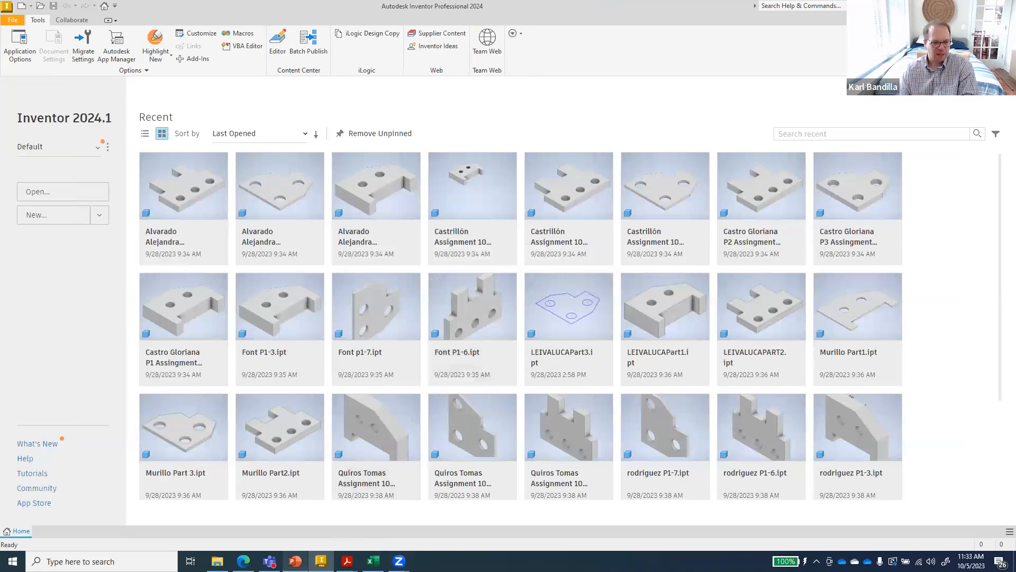
Step: Switch to the PowerPoint file with the distance plate drawing and collapse its slide thumbnails
mouse_move(296, 562)
left_click(289, 508)
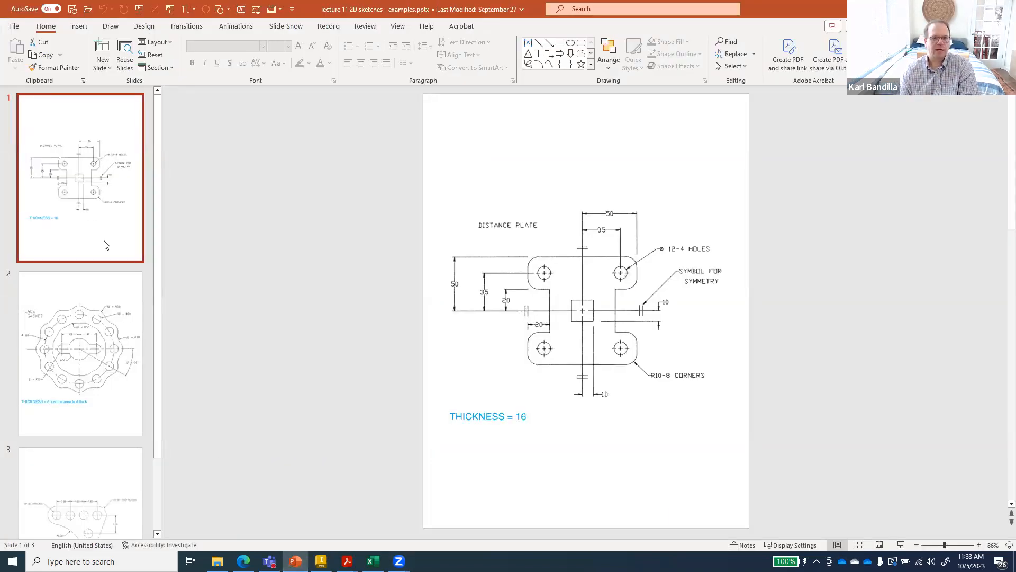
left_click_drag(165, 283, 9, 284)
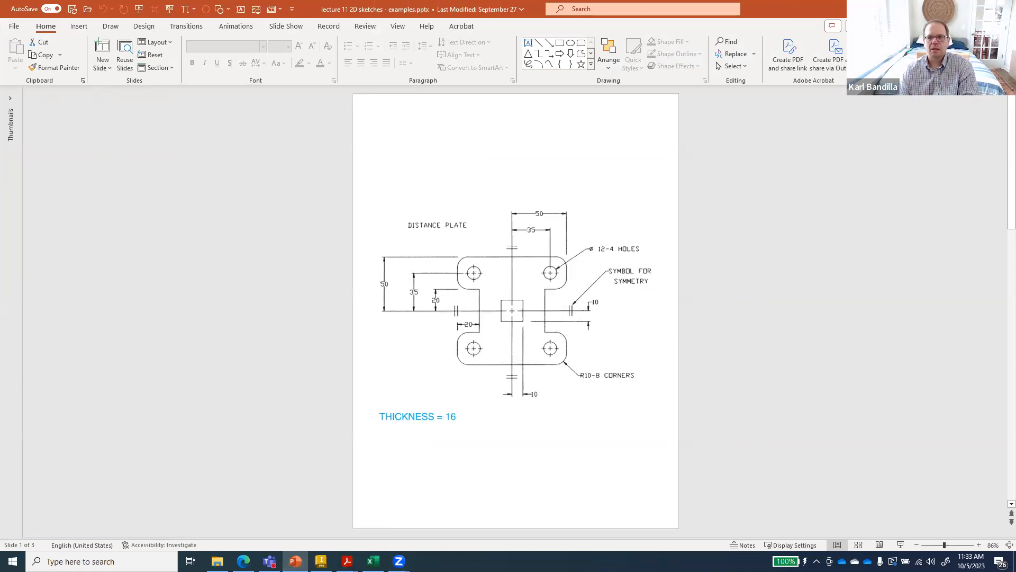
Step: Restore the presentation to a smaller window, enlarge it enough to show the drawing, and move it to the screen's edge
key("super+Down")
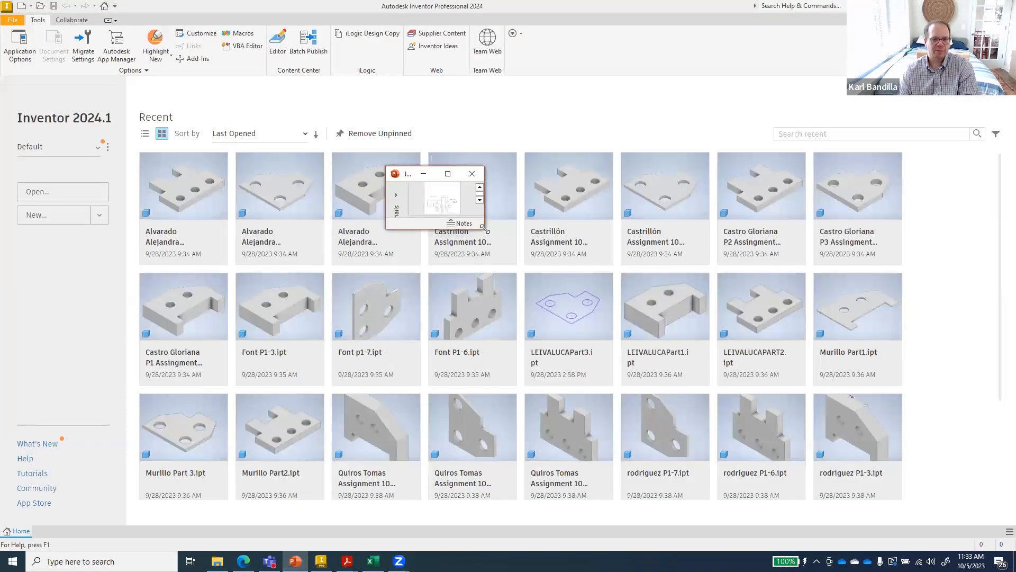
left_click_drag(484, 228, 627, 500)
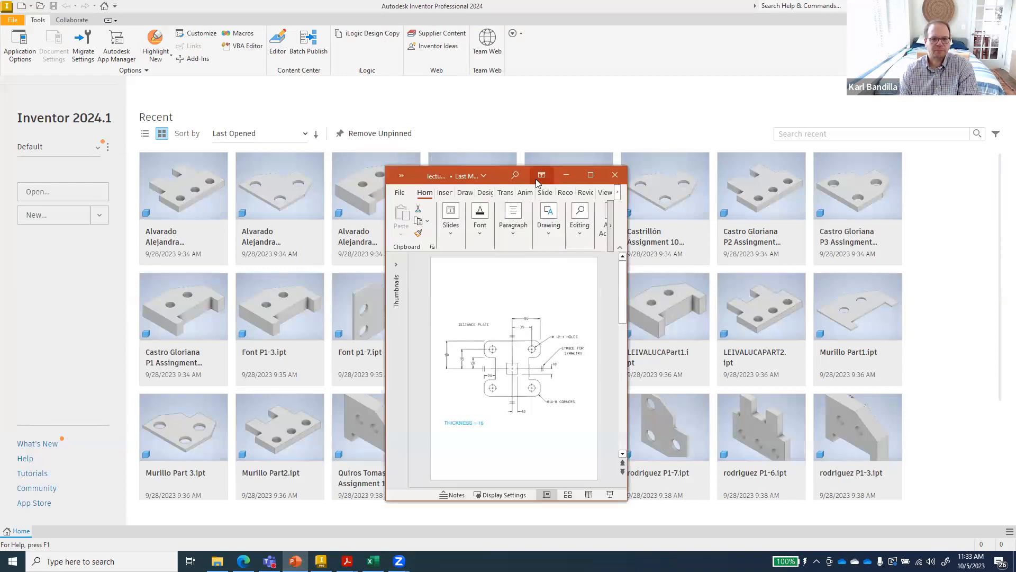
left_click_drag(501, 179, 439, 164)
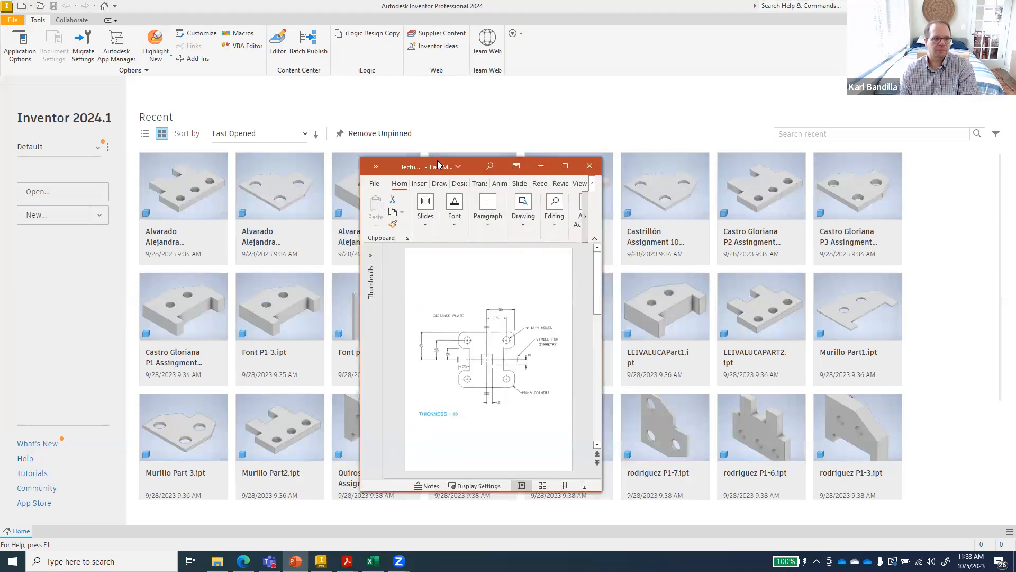
left_click_drag(172, 13, 0, 7)
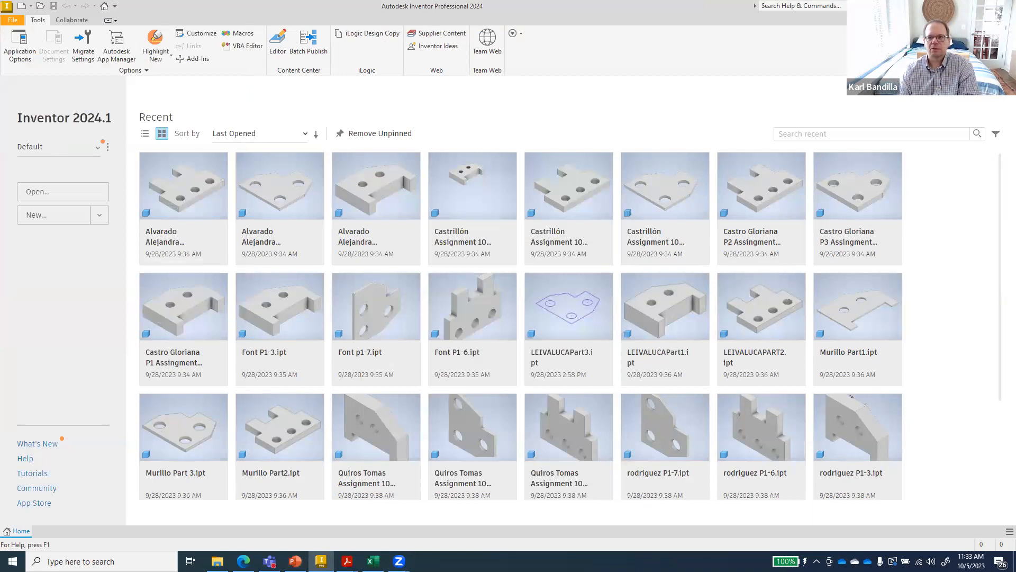
Step: Arrange the Inventor window beside the PowerPoint window and stretch both to full screen height
double_click(350, 12)
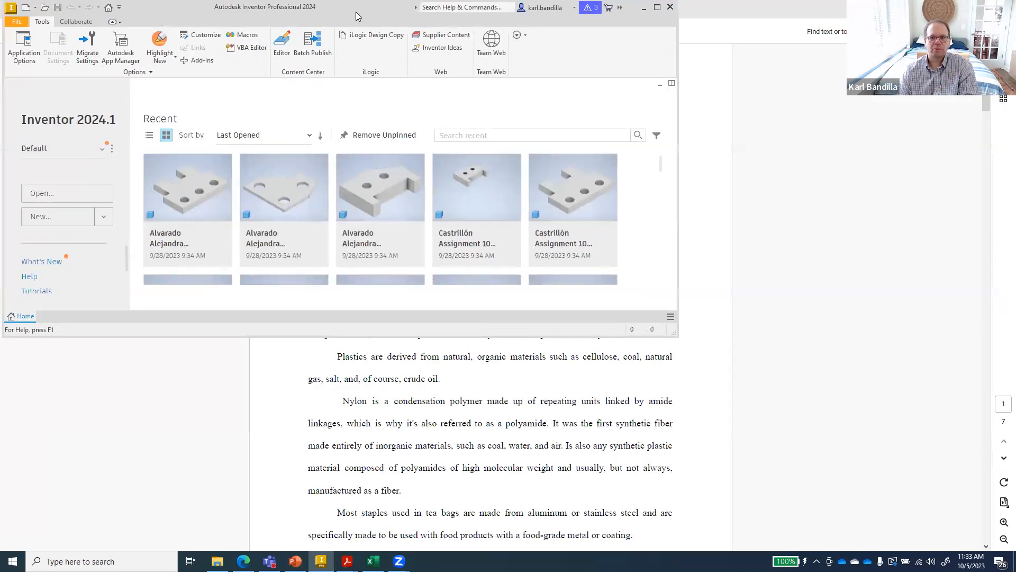
left_click_drag(356, 11, 695, 12)
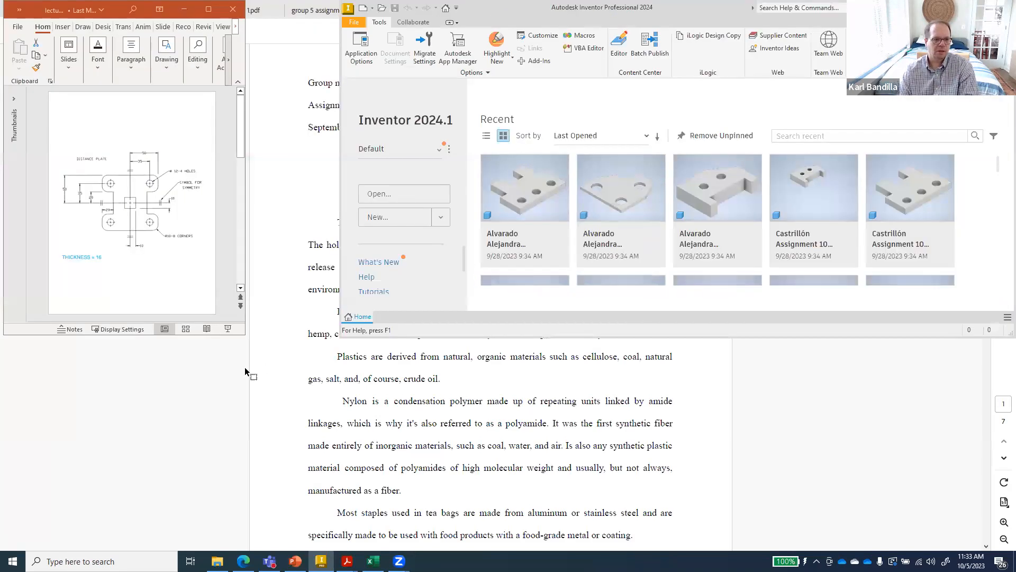
left_click(242, 337)
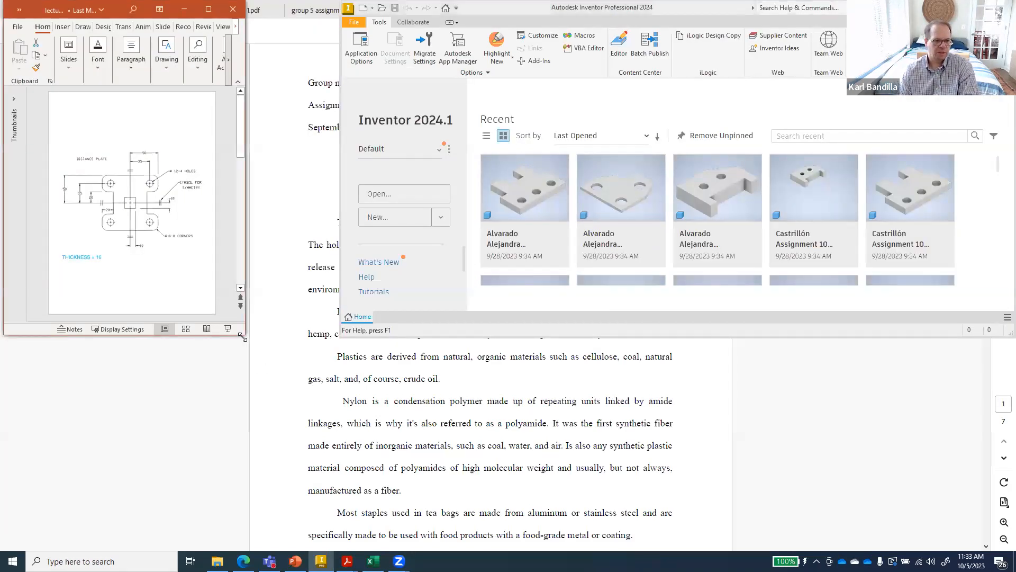
left_click_drag(242, 337, 299, 550)
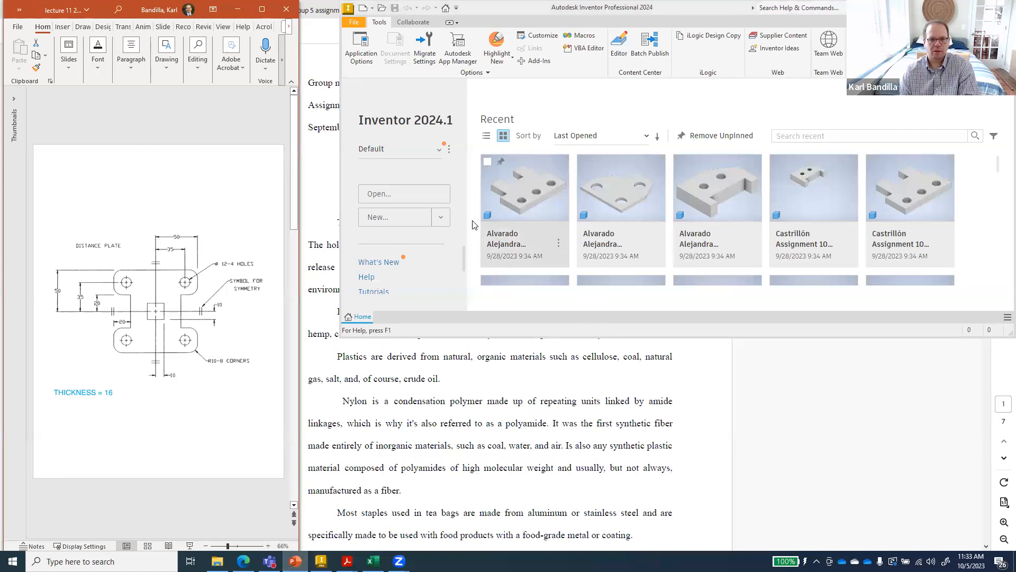
left_click(343, 336)
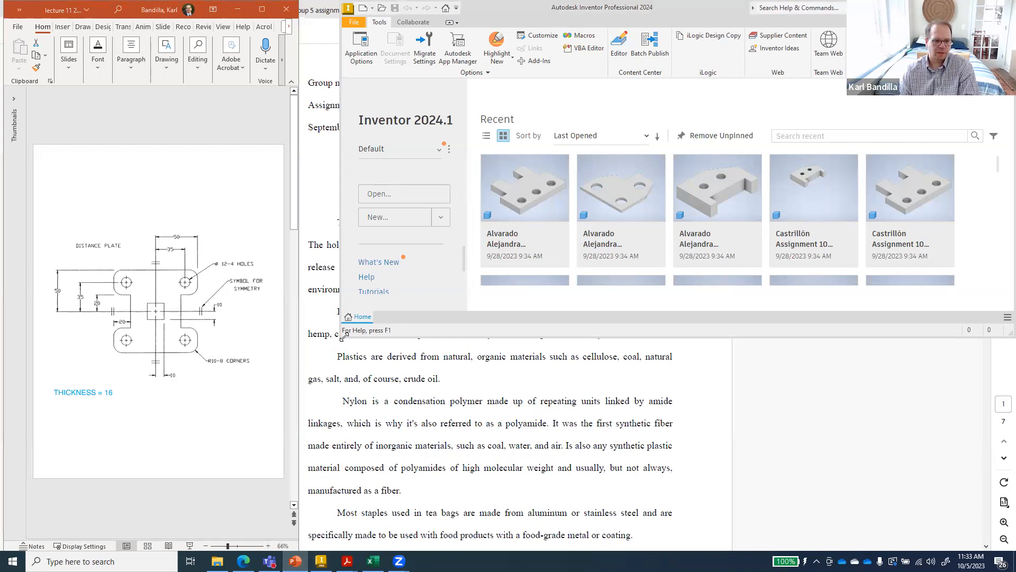
left_click_drag(343, 336, 284, 550)
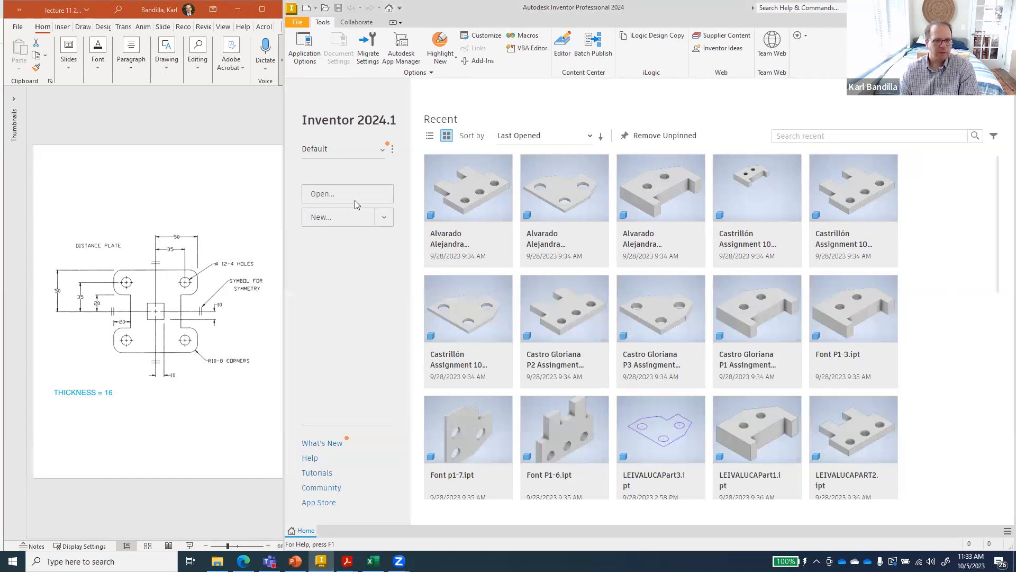
Step: Create a new metric part from the Standard (mm).ipt template
left_click(340, 220)
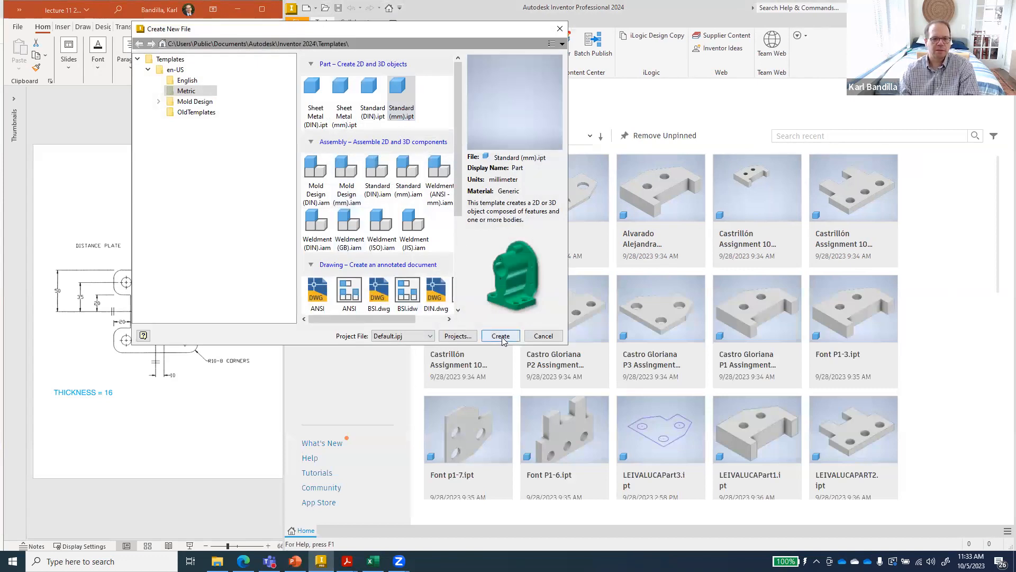
left_click(500, 336)
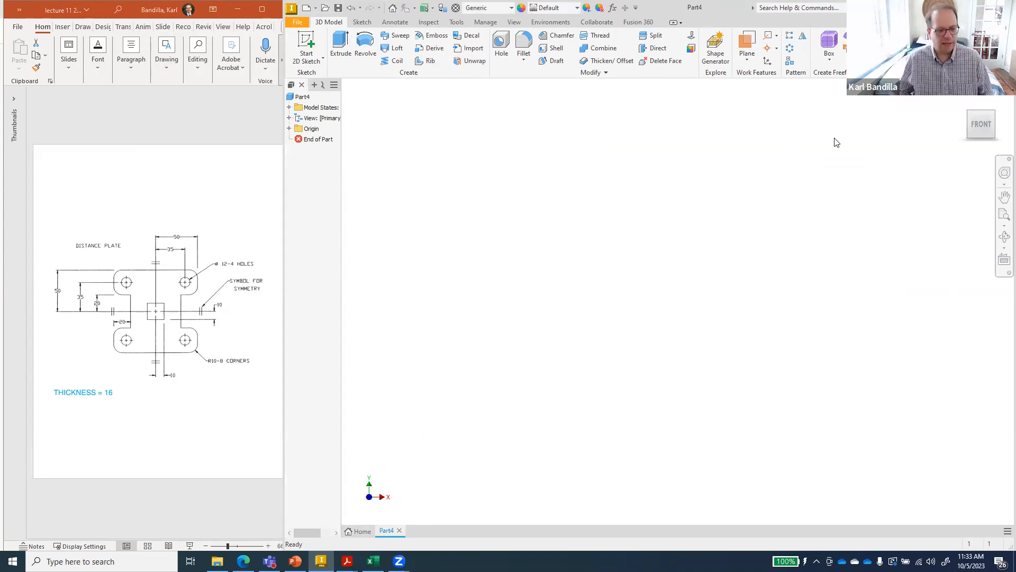
Step: Switch to PowerPoint and enlarge the distance plate slide to 100% zoom
left_click(215, 497)
left_click(268, 547)
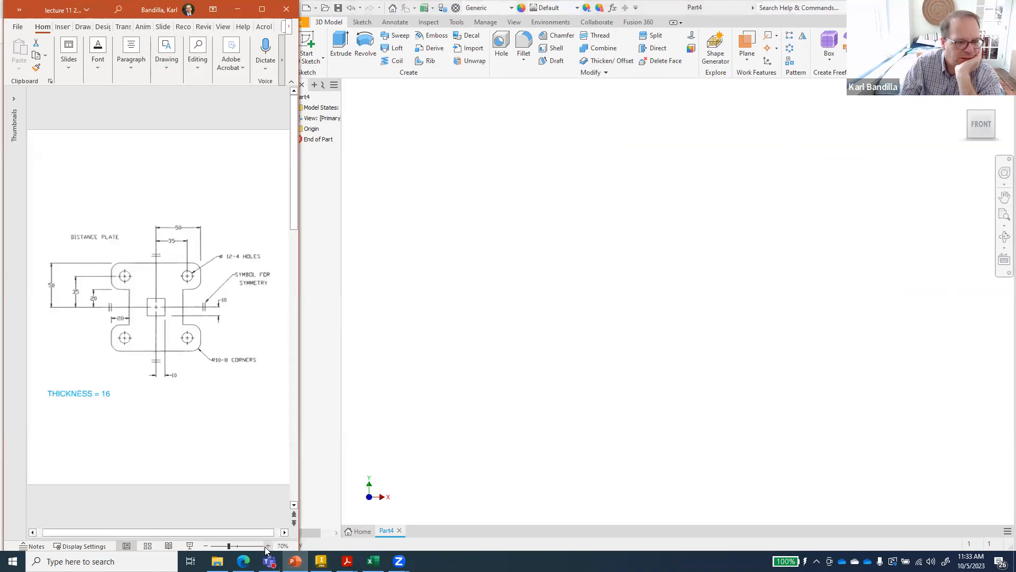
left_click(267, 547)
left_click(267, 546)
left_click(268, 546)
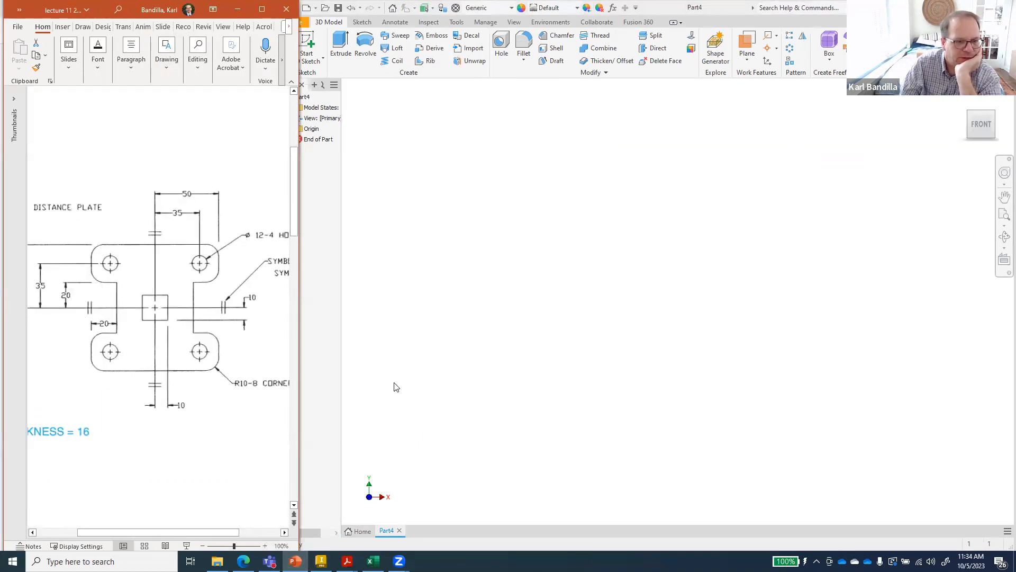
Step: Return to Inventor and start a 2D sketch on the horizontal XZ plane
left_click(327, 422)
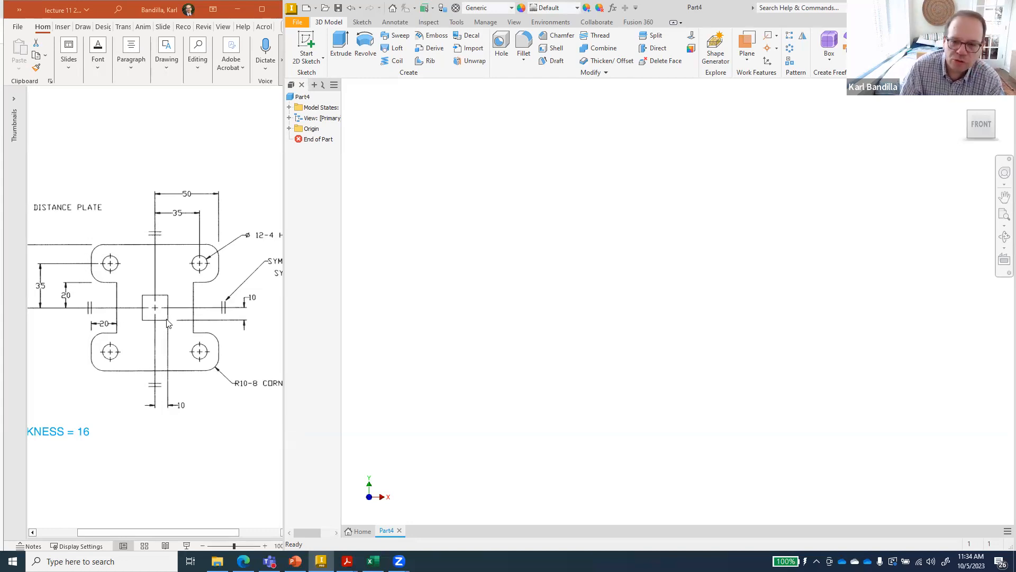
left_click(310, 45)
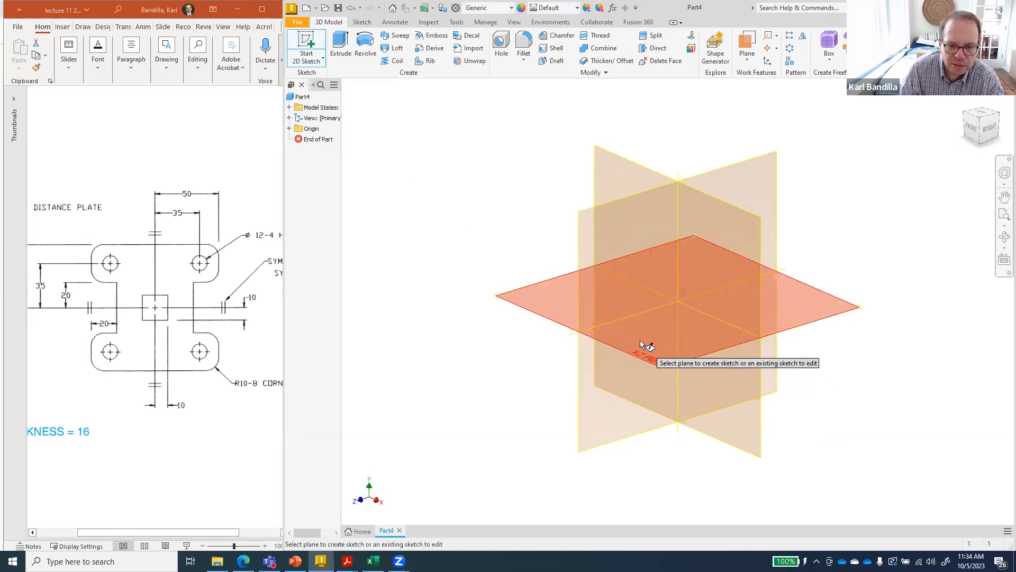
left_click(640, 341)
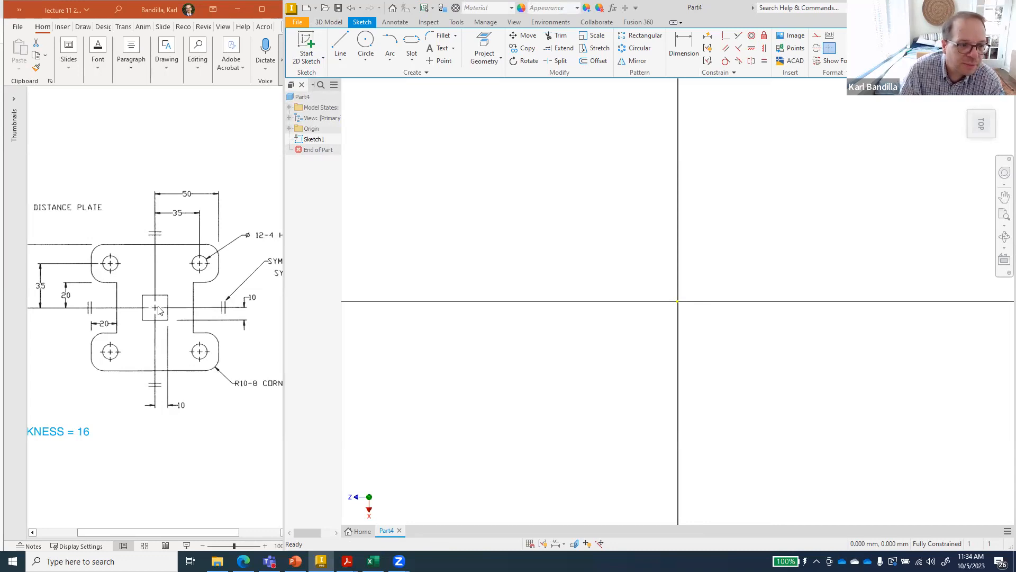
Step: Draw a horizontal 30 mm line from the sketch origin toward the plate's left side
left_click(342, 40)
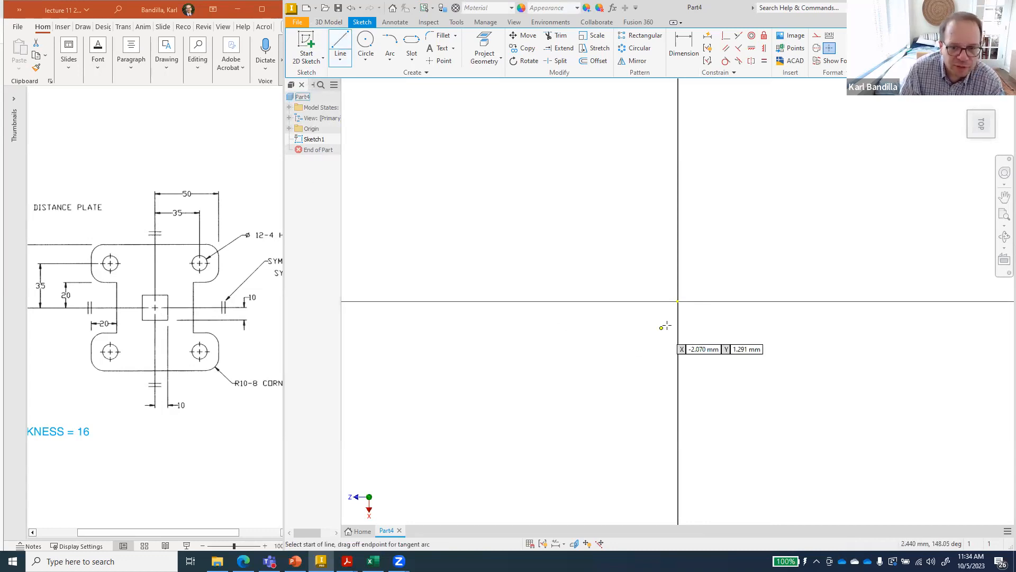
left_click(678, 302)
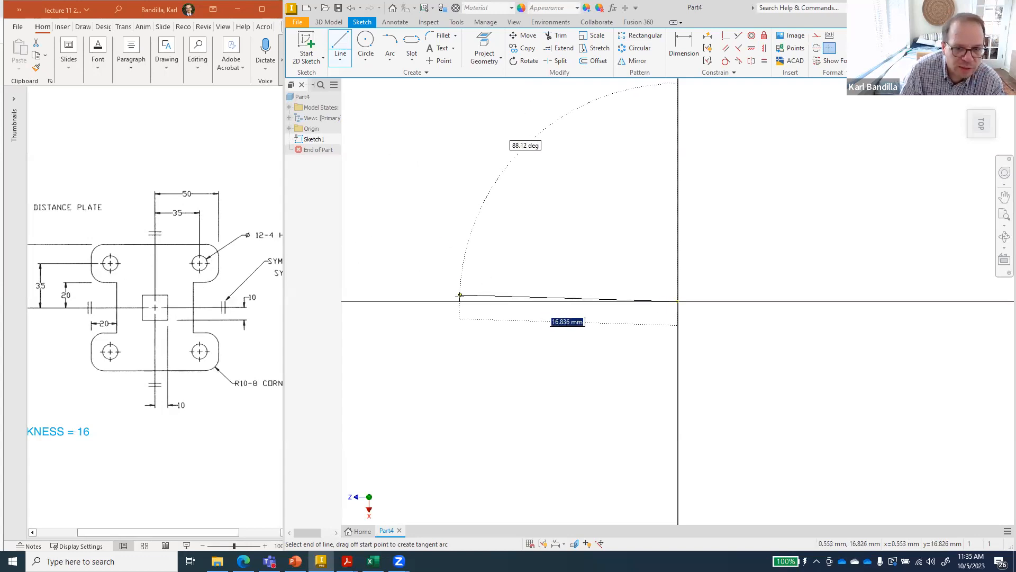
type("30")
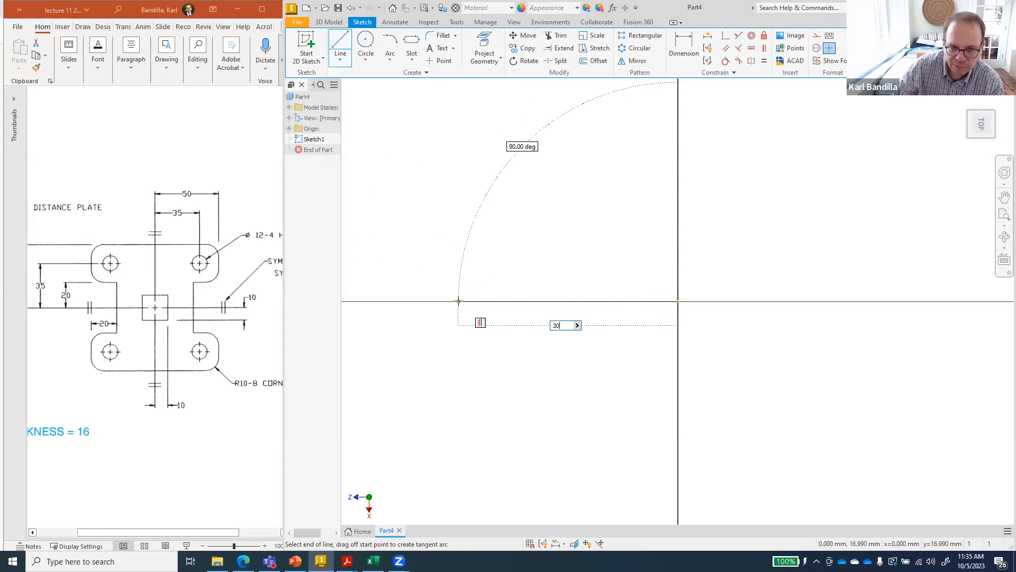
key("Return")
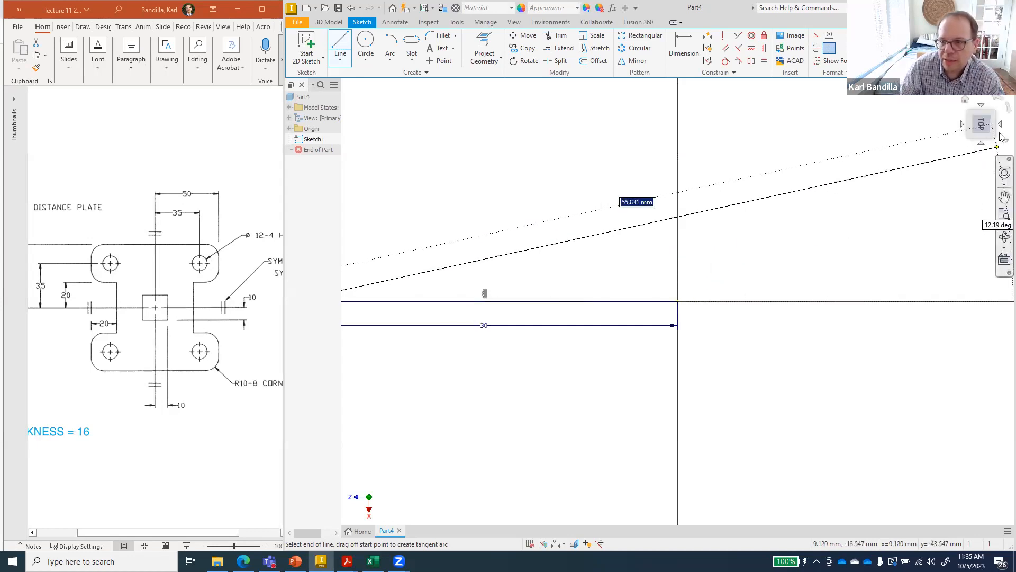
left_click(982, 123)
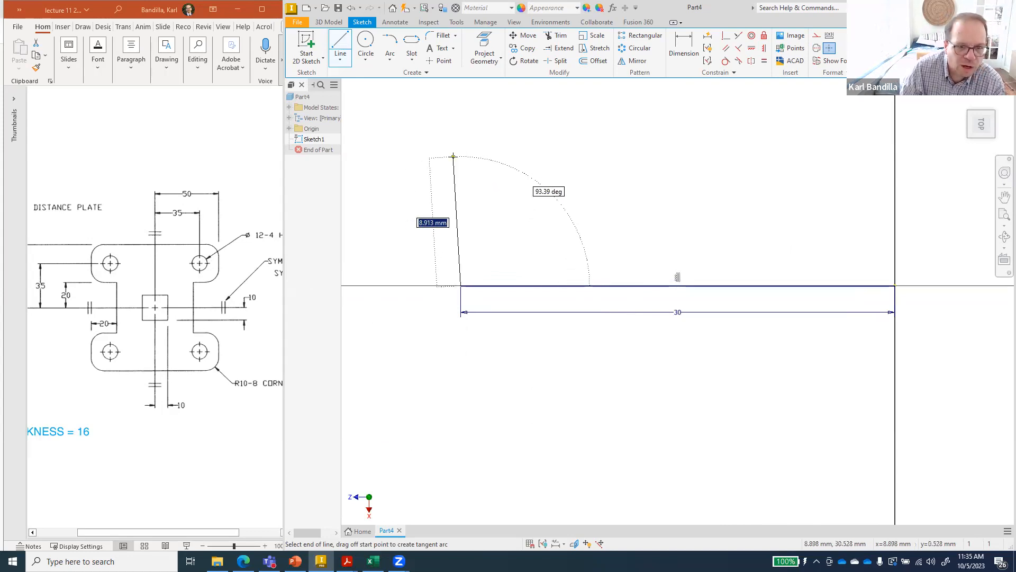
Step: Continue the outline from the line's left end with a 20 mm vertical line upward and a 20 mm horizontal line outward
type("20")
key("Return")
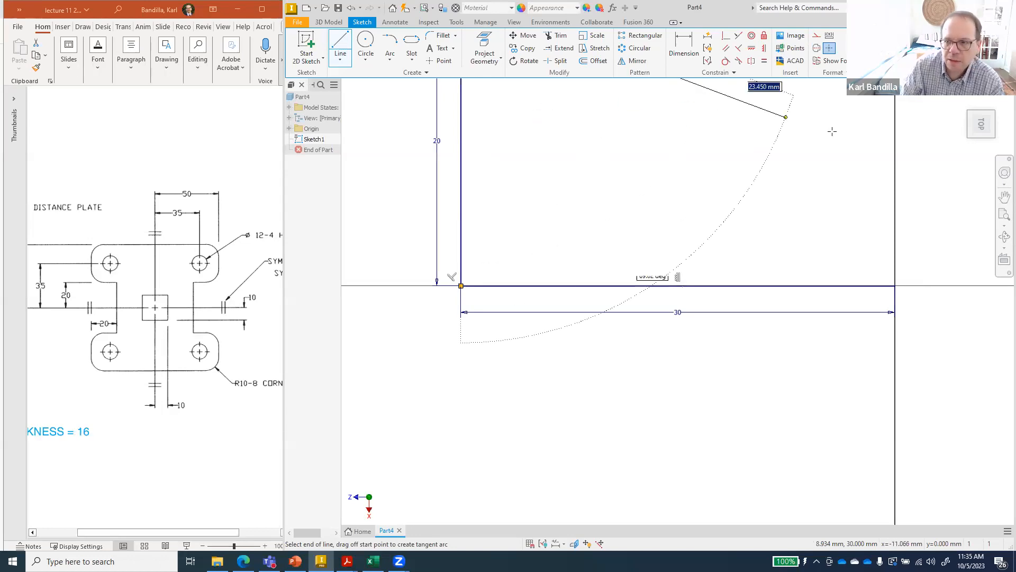
left_click(984, 127)
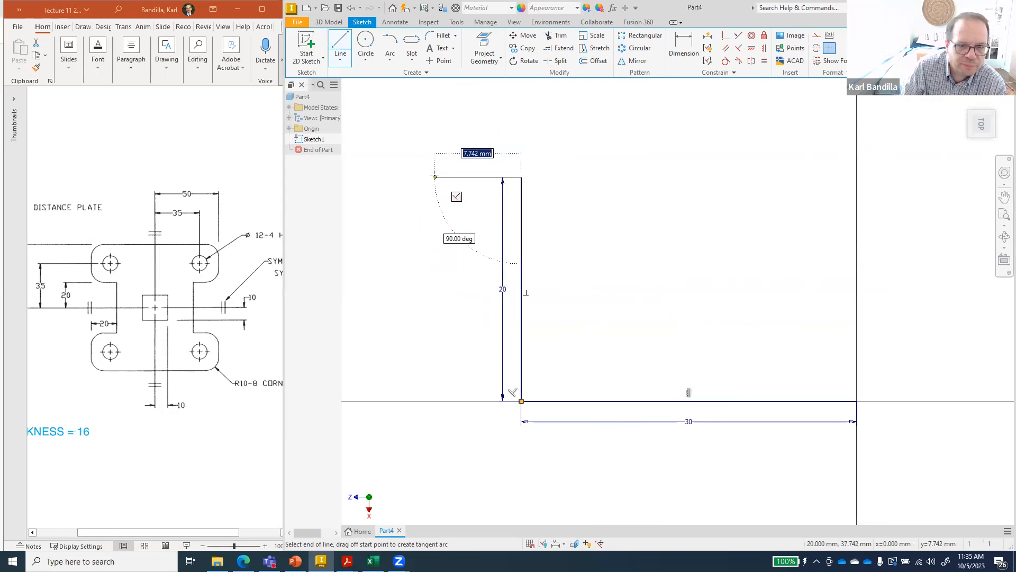
type("20")
key("Return")
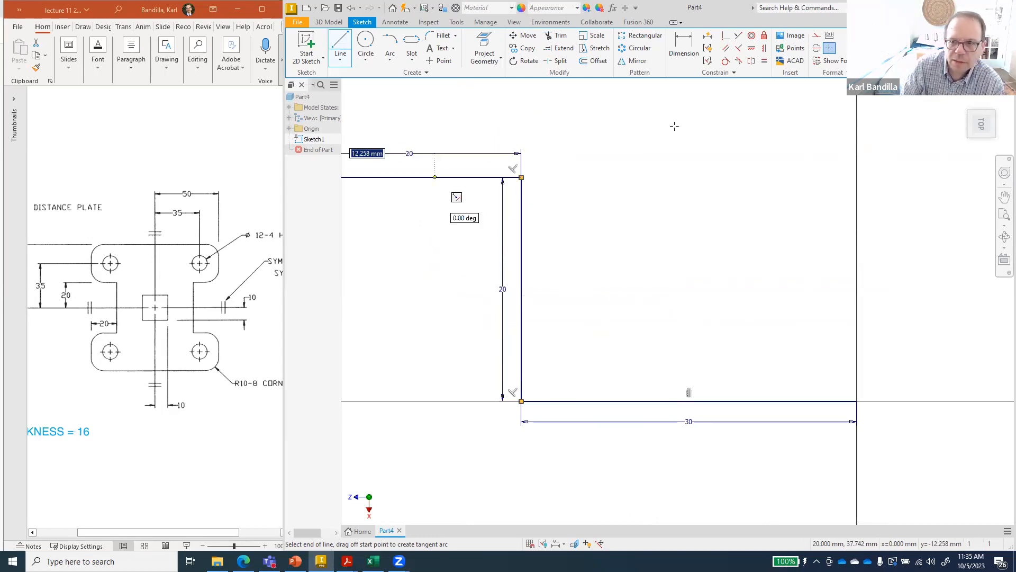
left_click(984, 125)
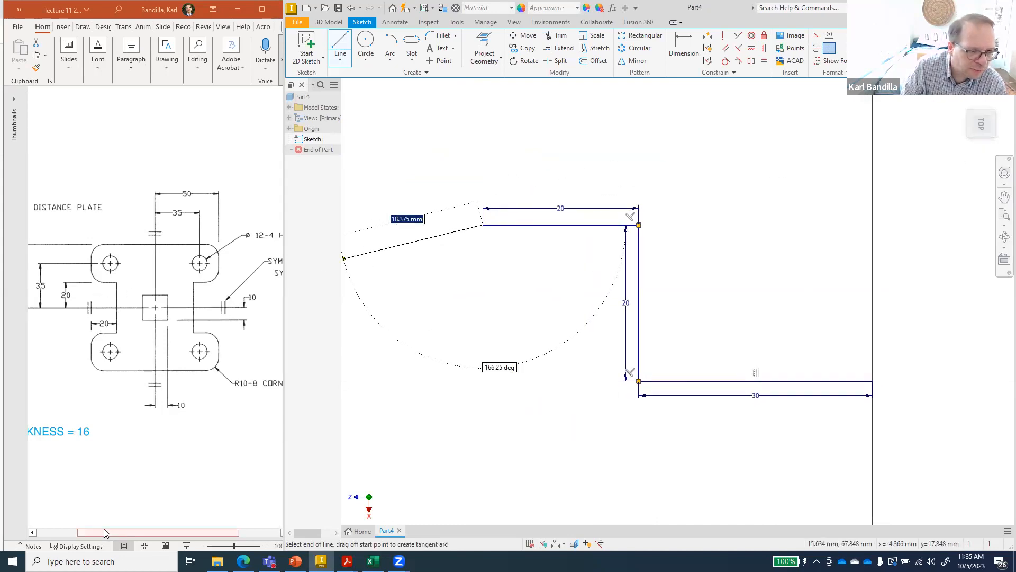
Step: Extend the outline upward with a 30 mm vertical line perpendicular to the 20 mm horizontal edge, following the distance plate slide
left_click(84, 532)
left_click_drag(79, 533, 42, 534)
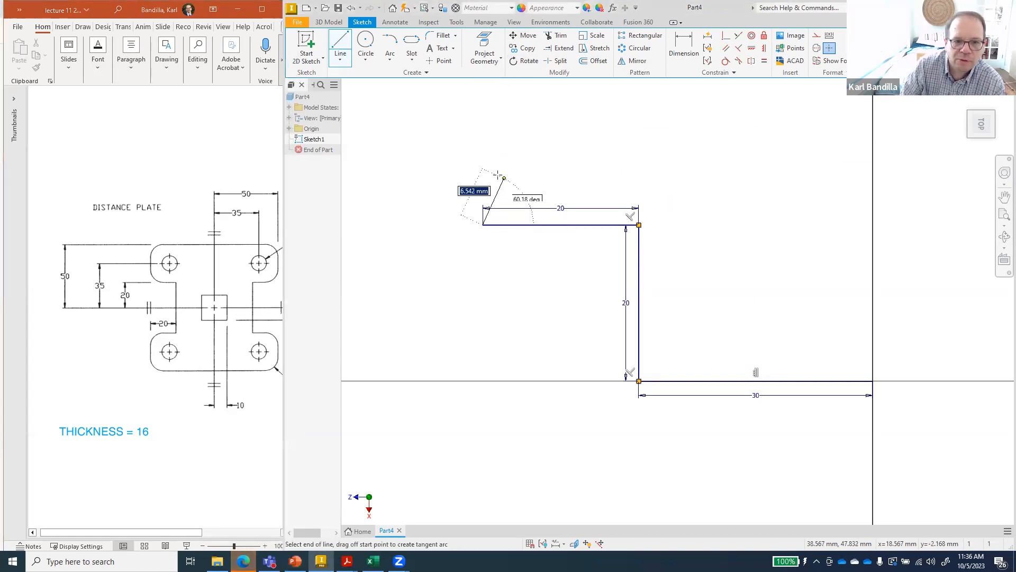
type("30")
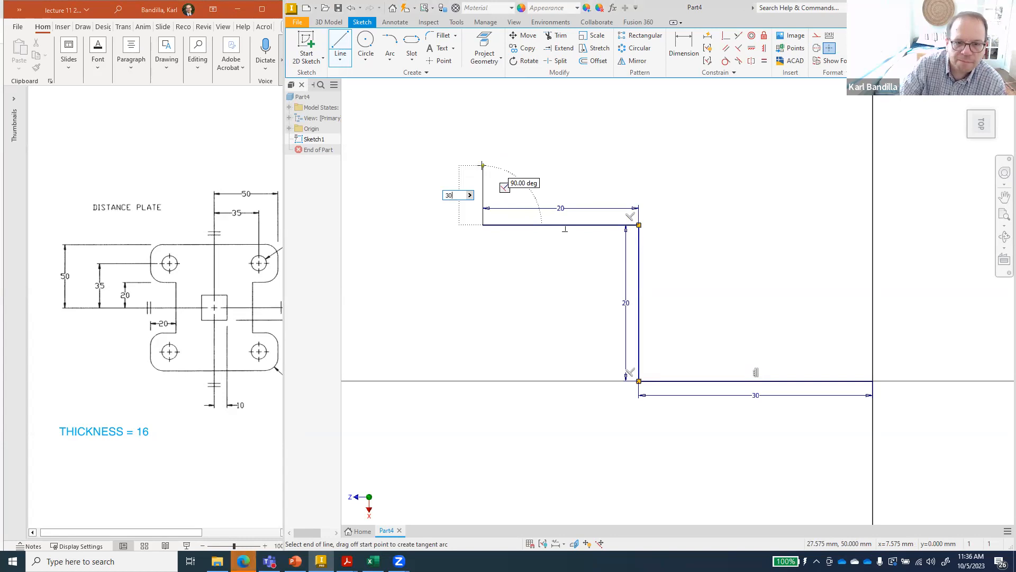
key("Return")
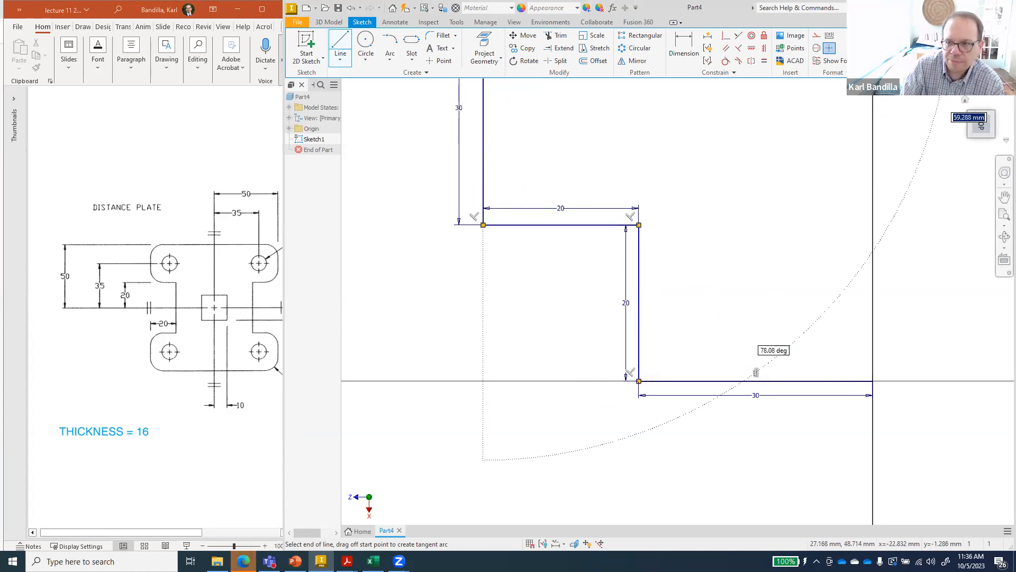
scroll(742, 189, "down", 3)
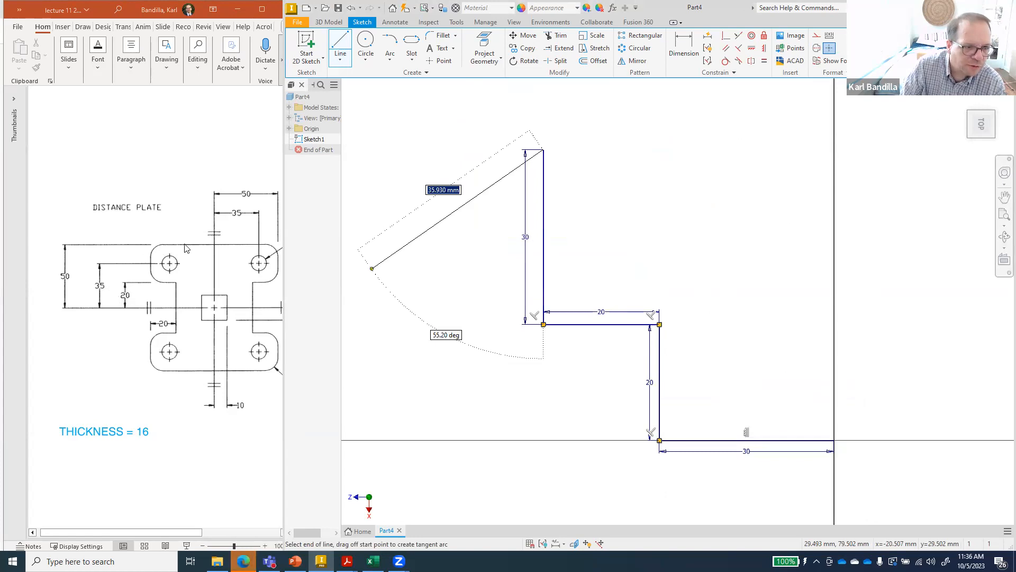
Step: Draw the plate's upper edge across to the vertical axis and delete the 30 mm line lying on the horizontal axis
left_click(834, 149)
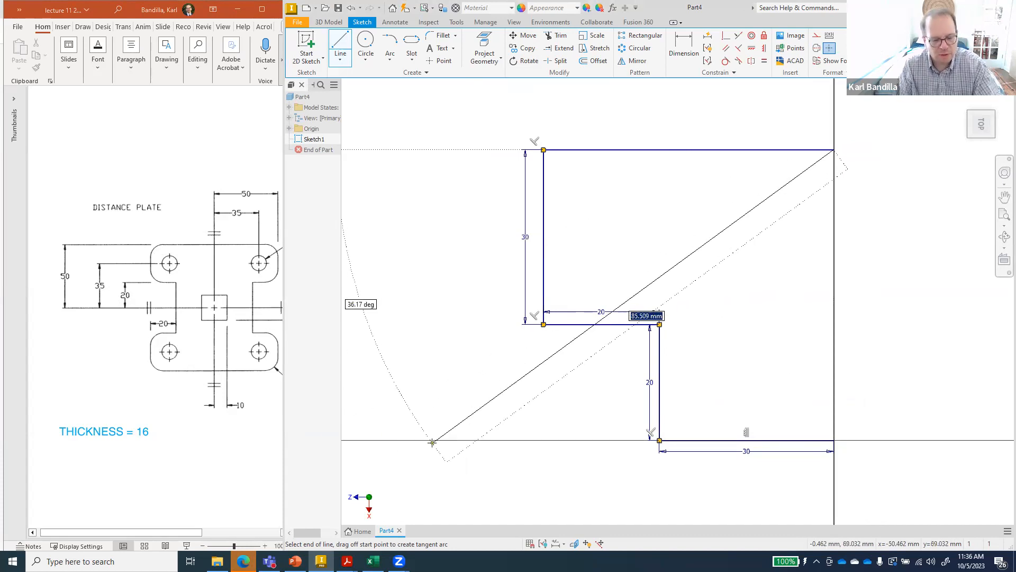
key("Escape")
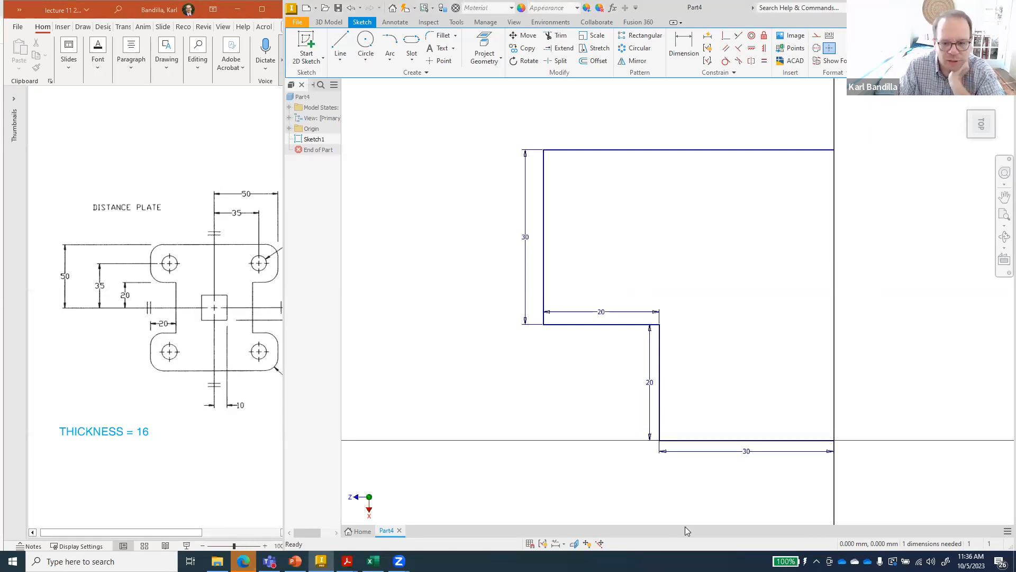
left_click(793, 444)
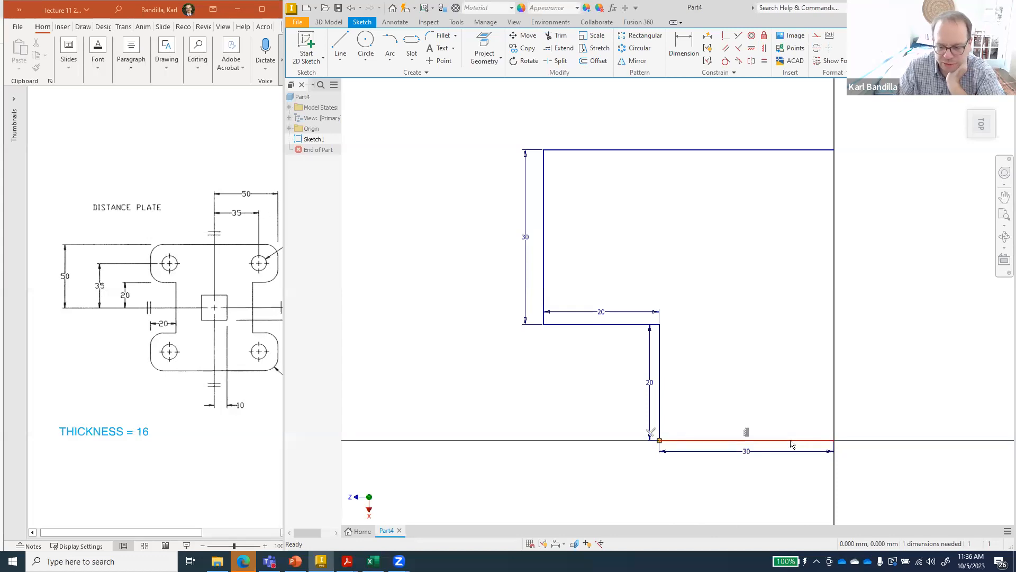
key("Delete")
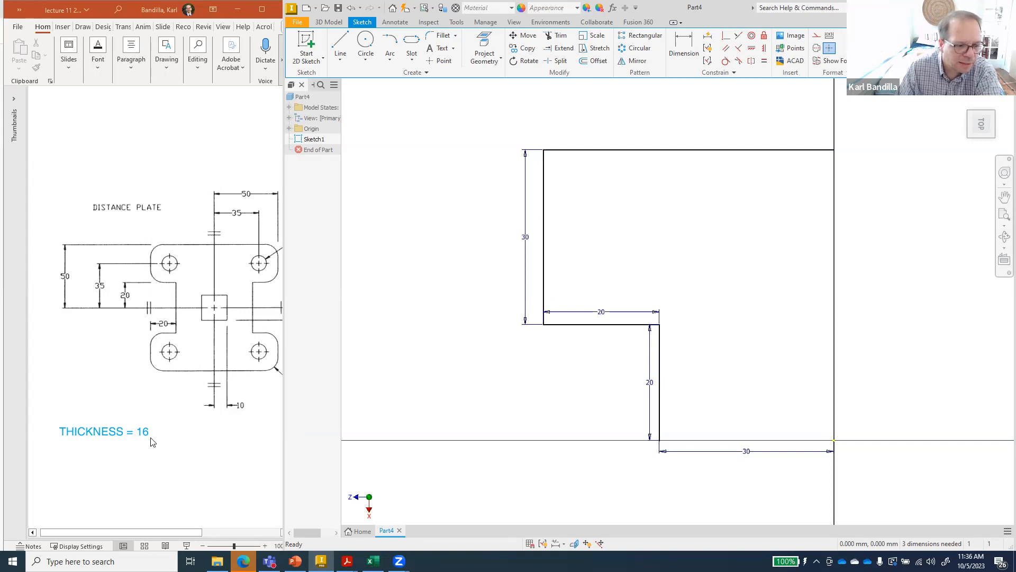
Step: Fillet the upper and lower outer corners of the plate's lobe with a 10 mm radius, checking the radius on the slide
left_click(160, 533)
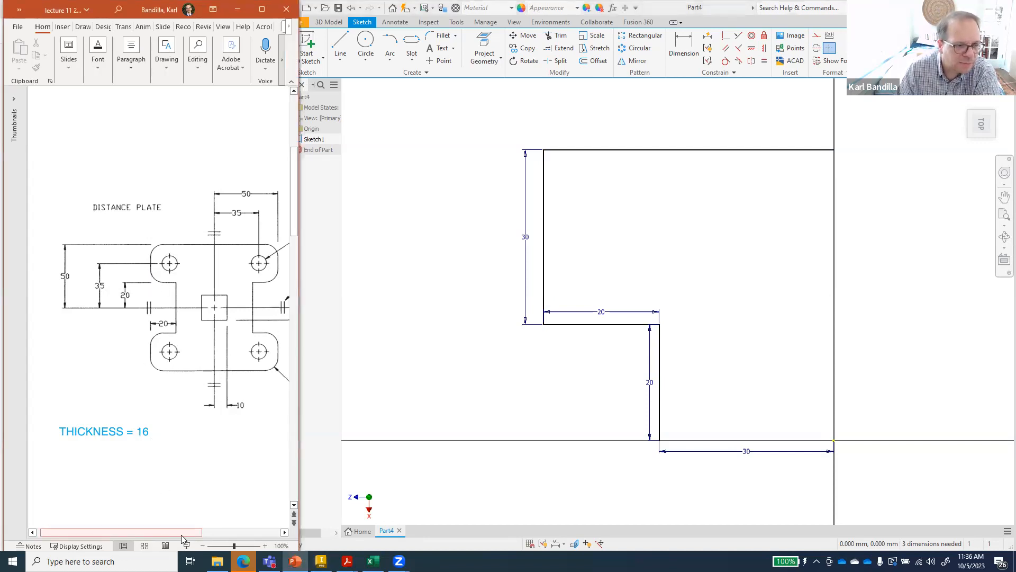
left_click_drag(166, 532, 250, 532)
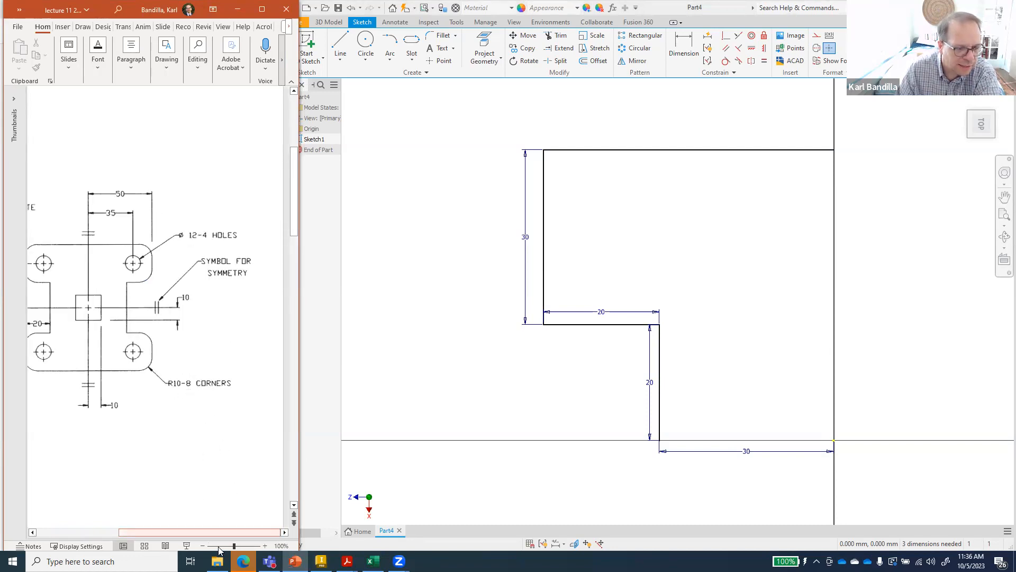
left_click_drag(226, 533, 145, 532)
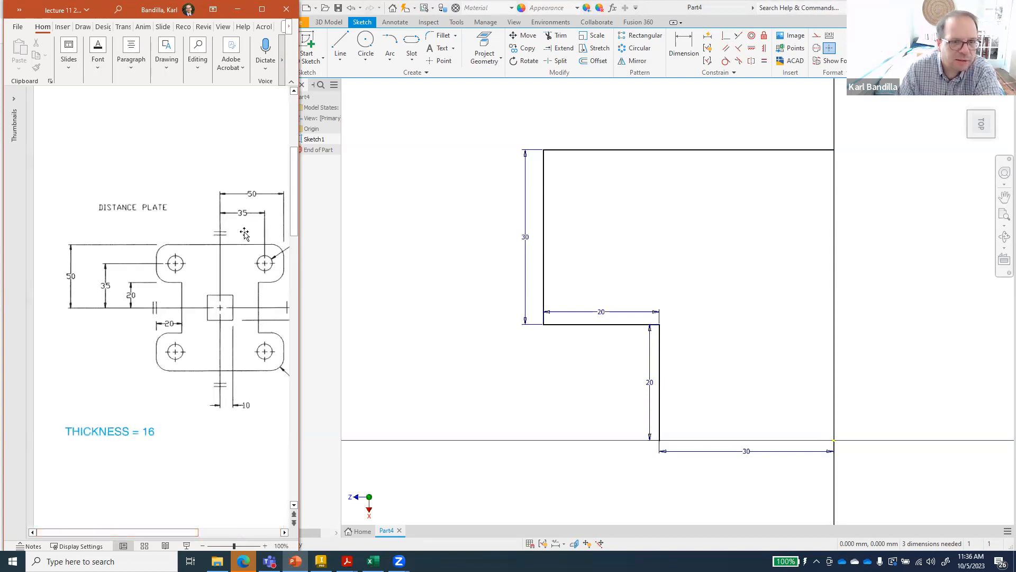
left_click(441, 36)
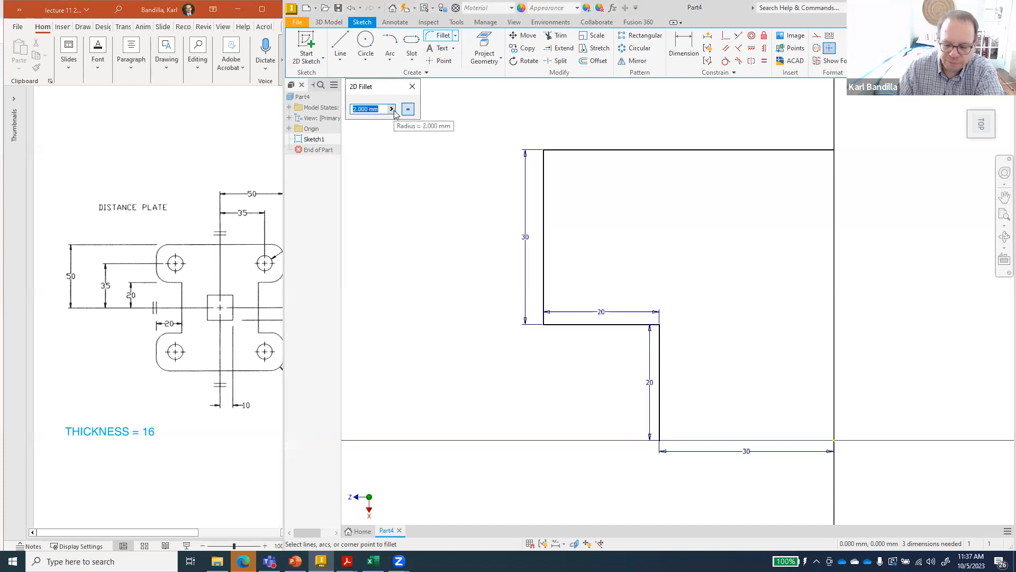
type("10")
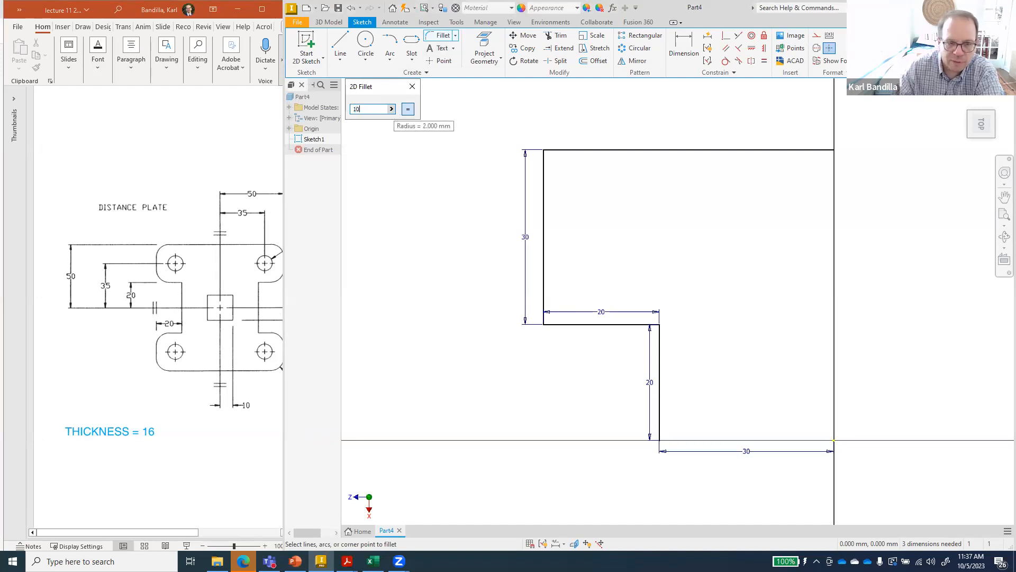
left_click(544, 188)
left_click(573, 151)
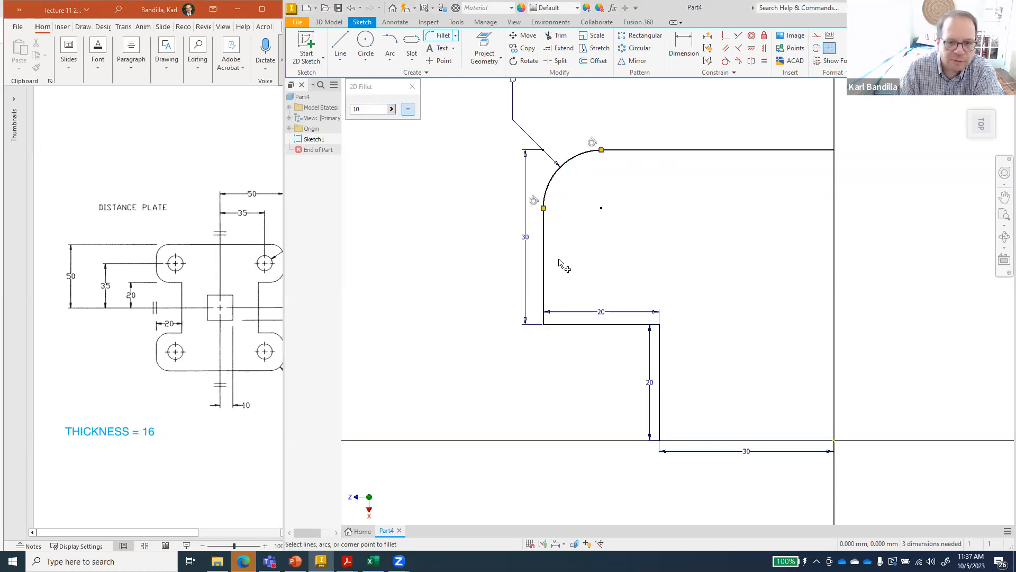
left_click(544, 275)
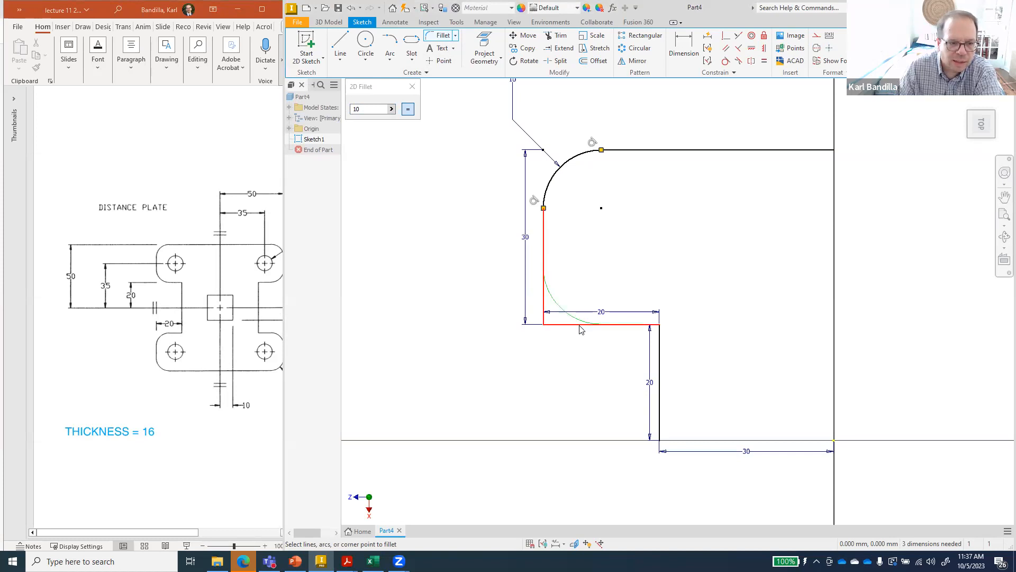
left_click(580, 326)
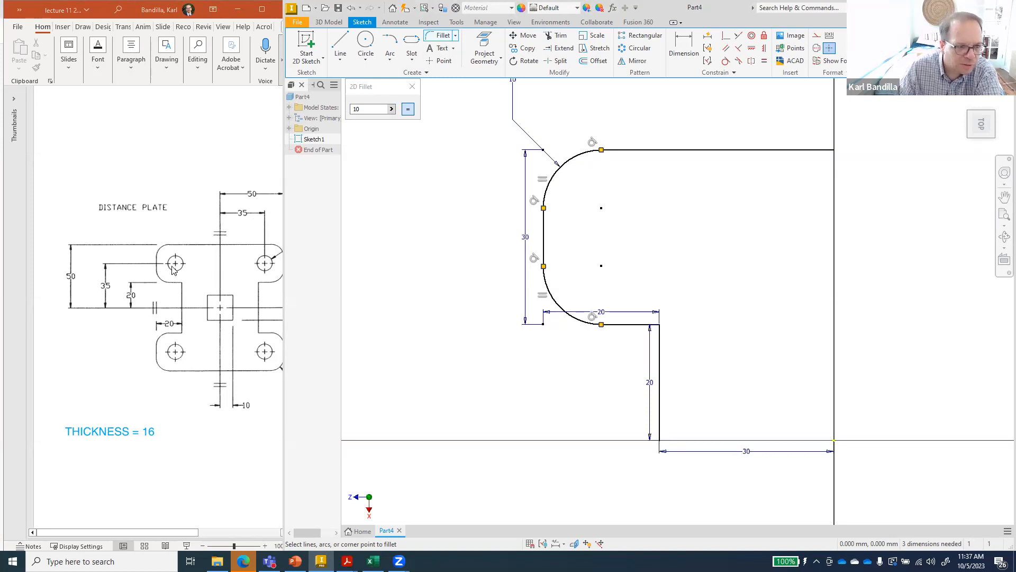
key("c")
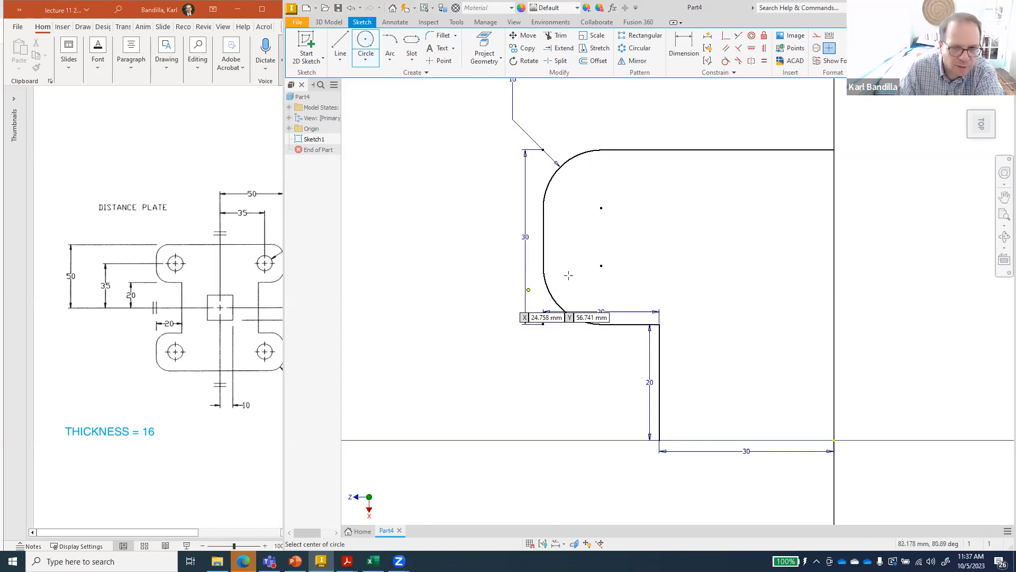
left_click(640, 222)
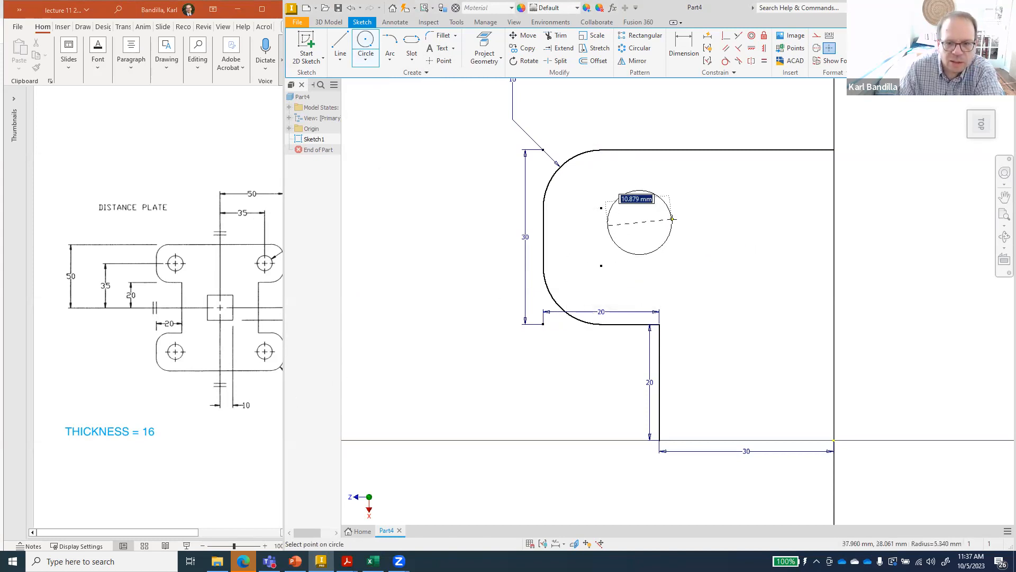
left_click(674, 222)
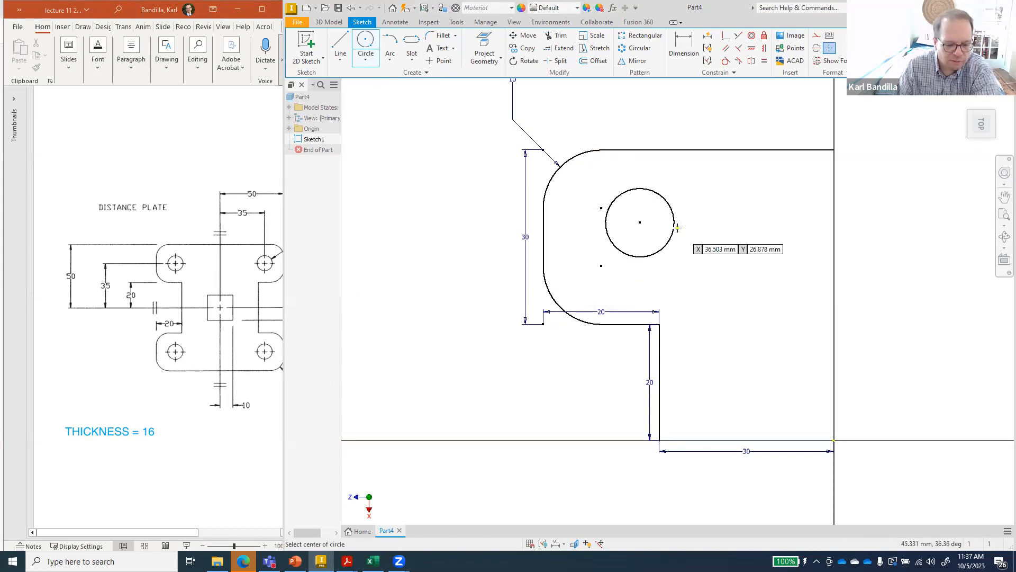
key("ctrl+z")
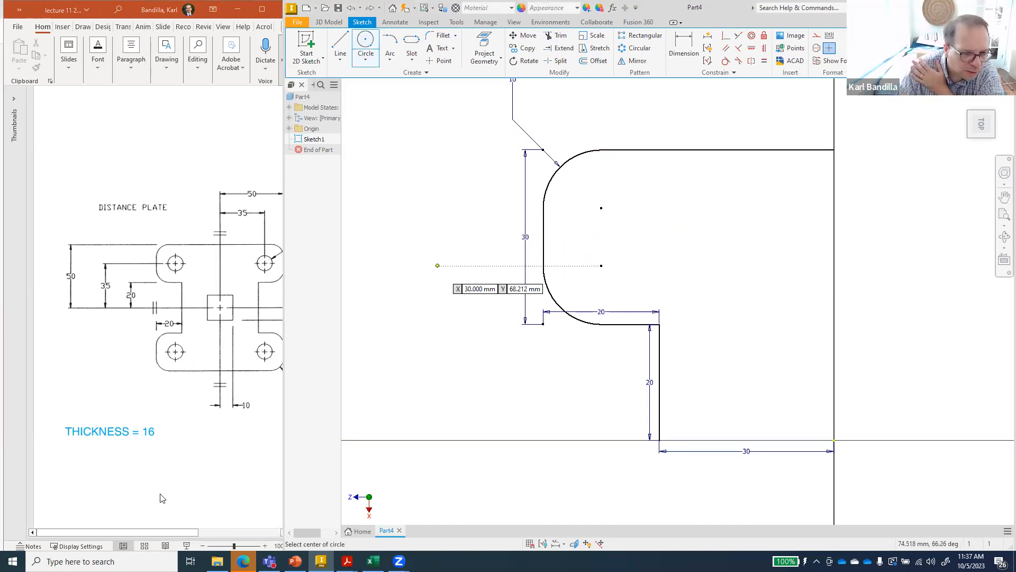
Step: Draw a 12 mm diameter circle for the hole inside the rounded lobe, checking the hole size on the slide
left_click(177, 531)
mouse_move(179, 531)
left_mouse_down()
mouse_move(250, 533)
mouse_move(138, 533)
left_mouse_up()
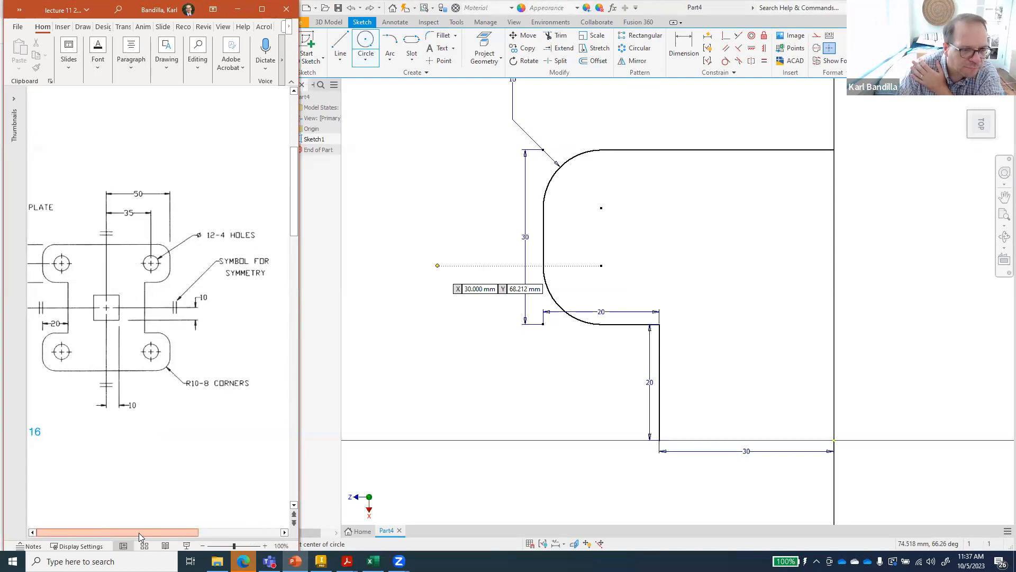
left_click(635, 229)
type("12")
key("Return")
Step: Dimension the hole's centre 35 mm vertically from the sketch origin
left_click(686, 46)
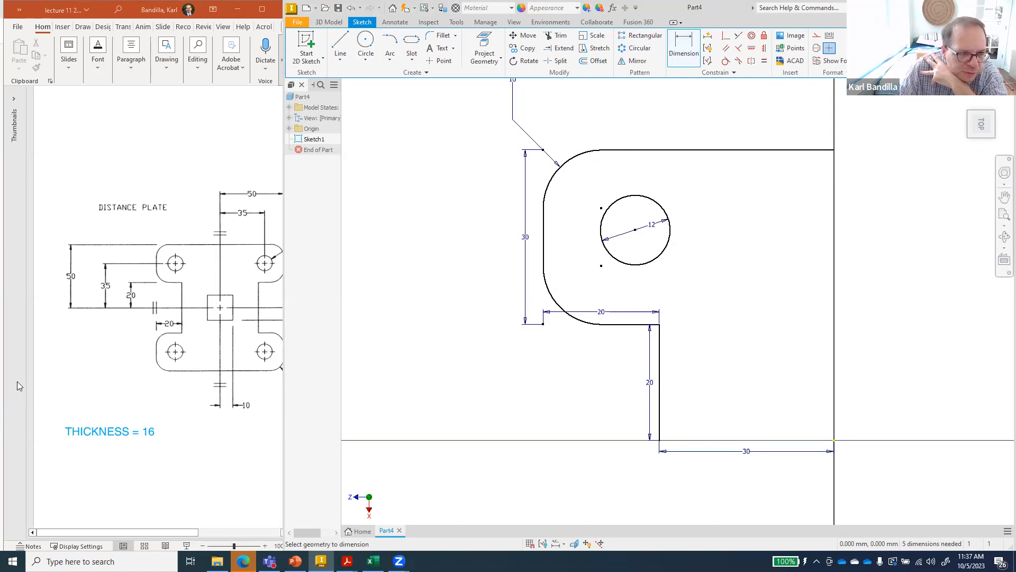
left_click(636, 231)
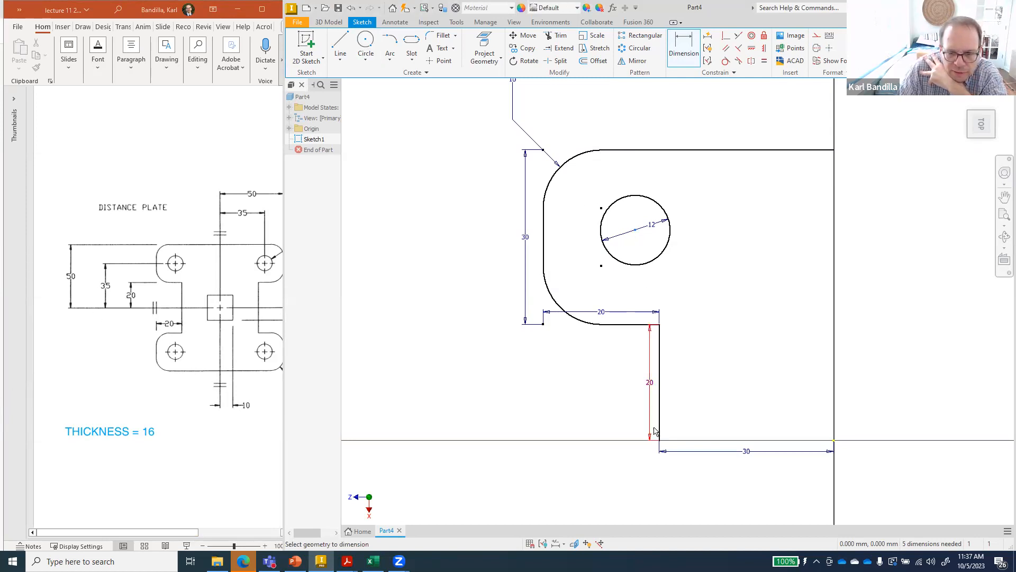
left_click(835, 444)
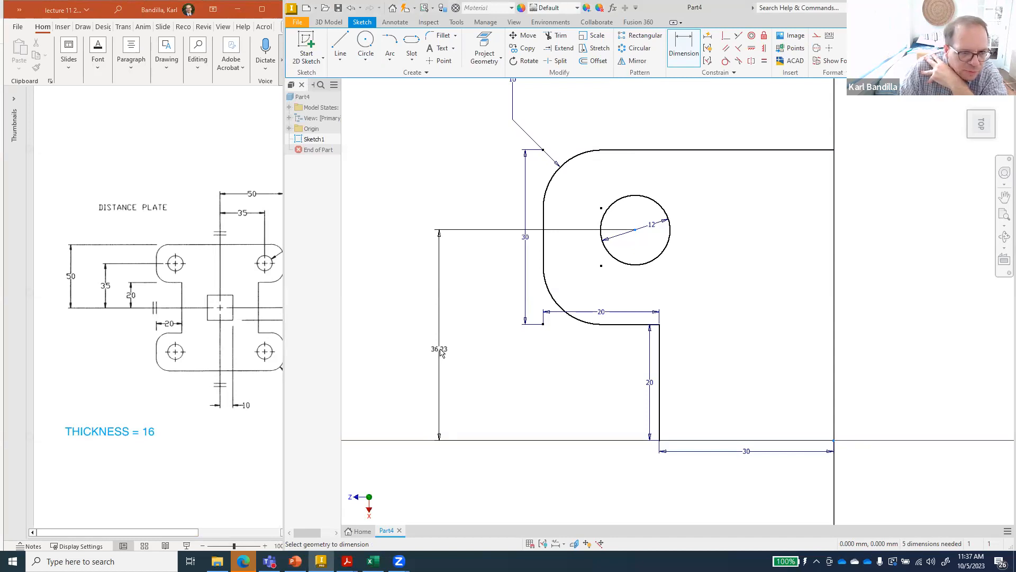
left_click(445, 351)
type("35")
key("Return")
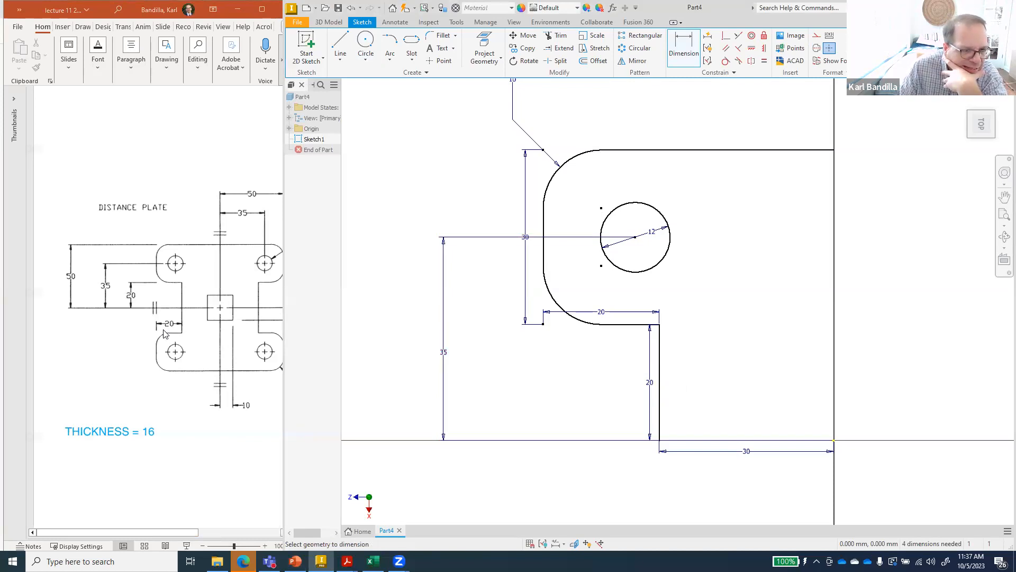
Step: Dimension the hole's centre 35 mm horizontally from the vertical axis through the origin
left_click(163, 533)
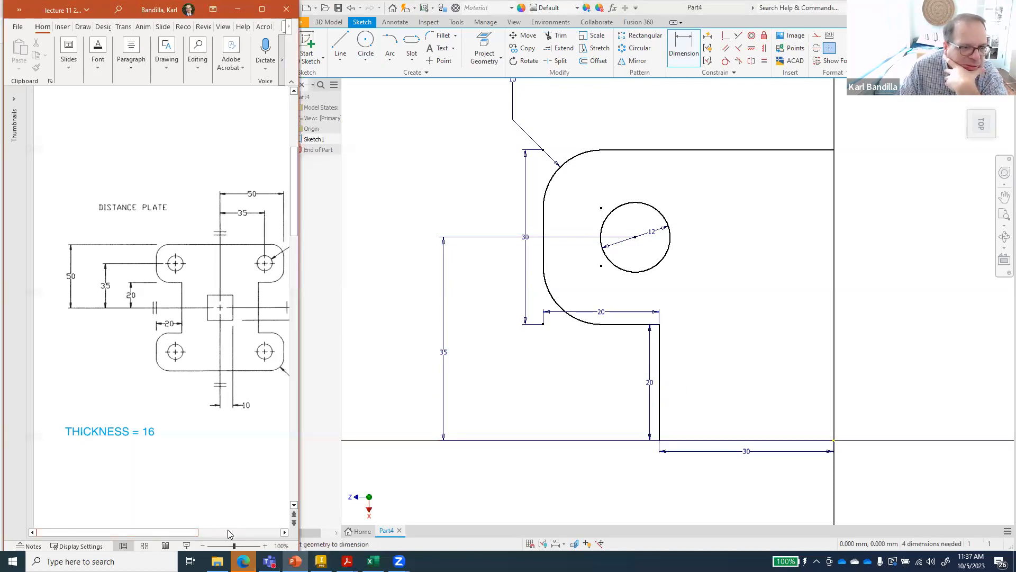
left_click(636, 239)
left_click(835, 444)
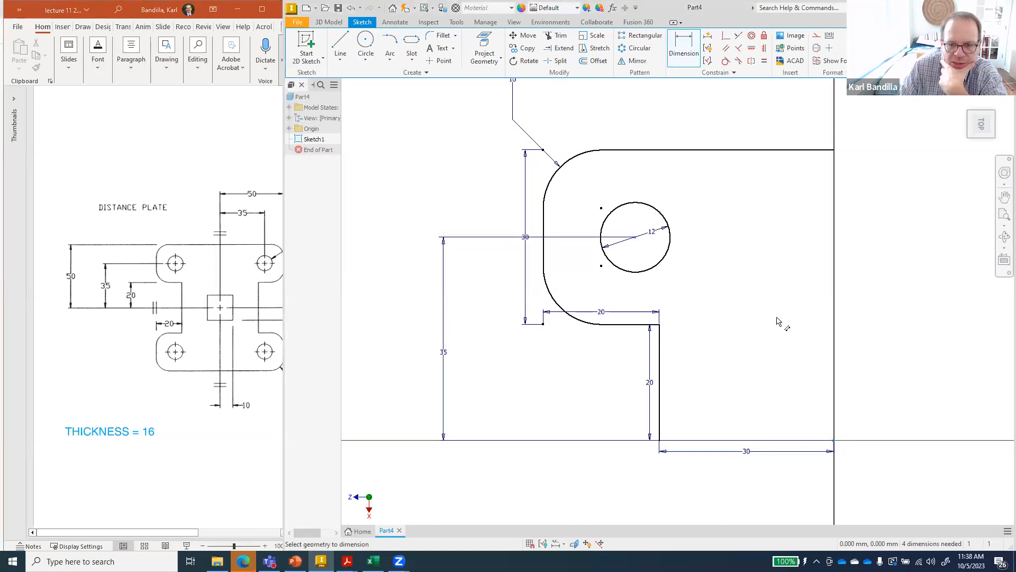
key("Escape")
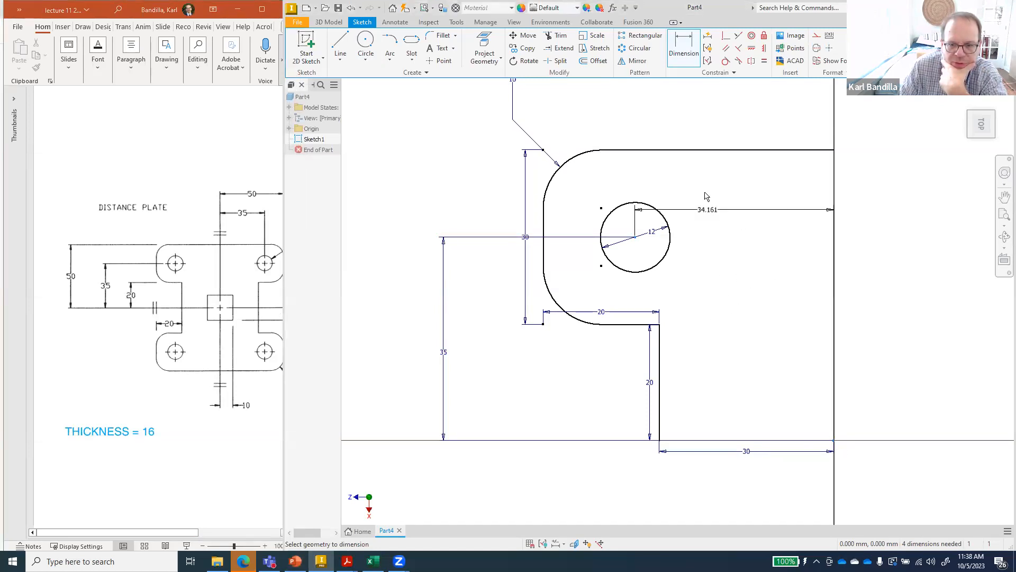
left_click(706, 180)
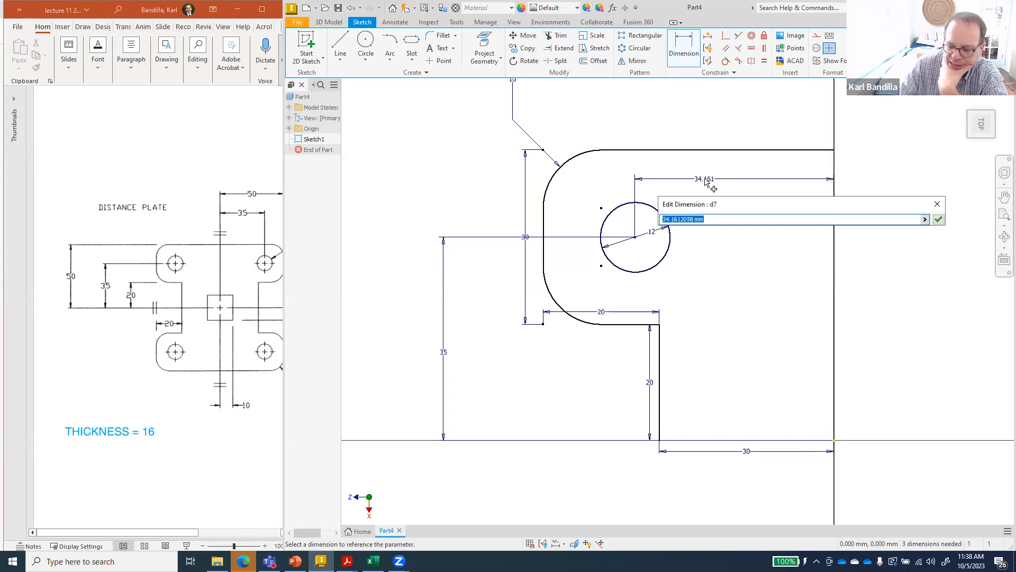
type("35")
key("Return")
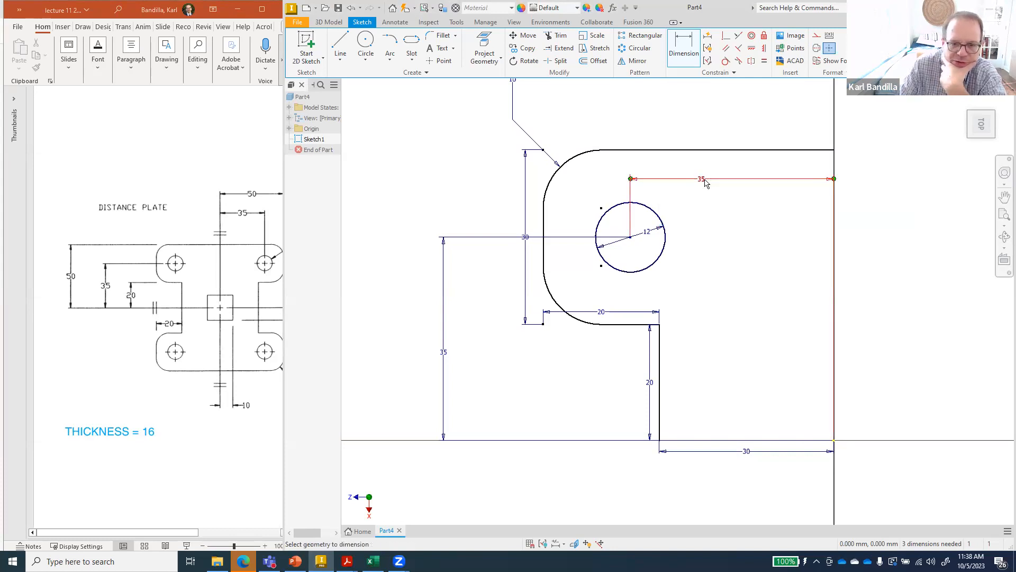
left_click(982, 125)
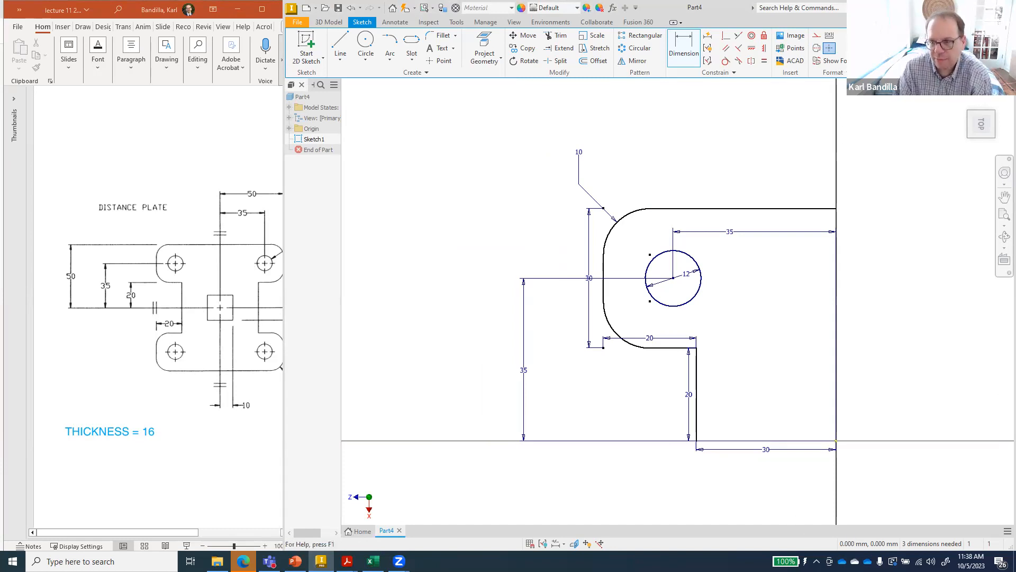
Step: Draw a short vertical line on the vertical axis above the plate outline to serve as a mirror line
left_click(1000, 200)
mouse_move(793, 329)
left_mouse_down()
mouse_move(630, 313)
mouse_move(640, 328)
left_mouse_up()
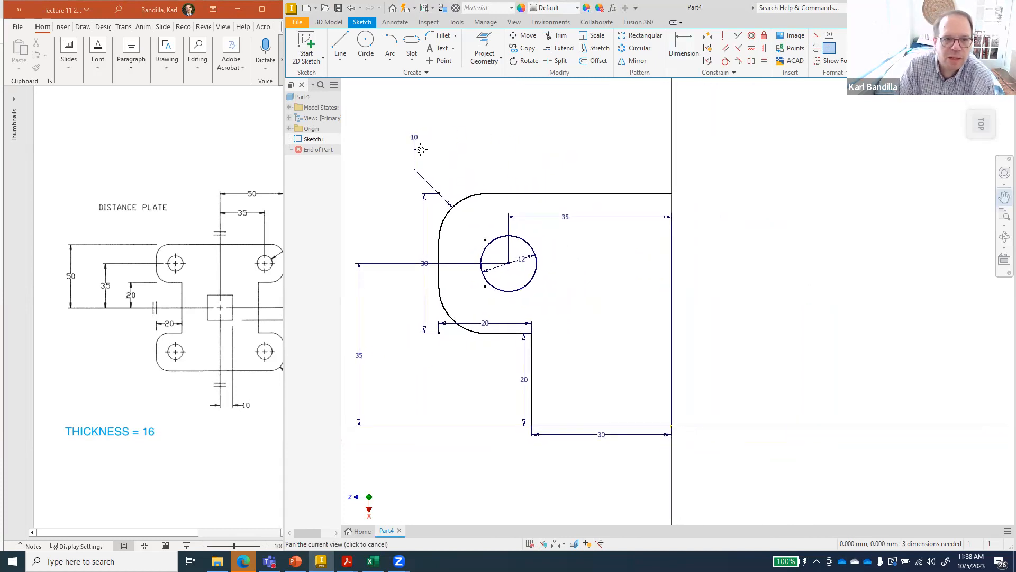
key("l")
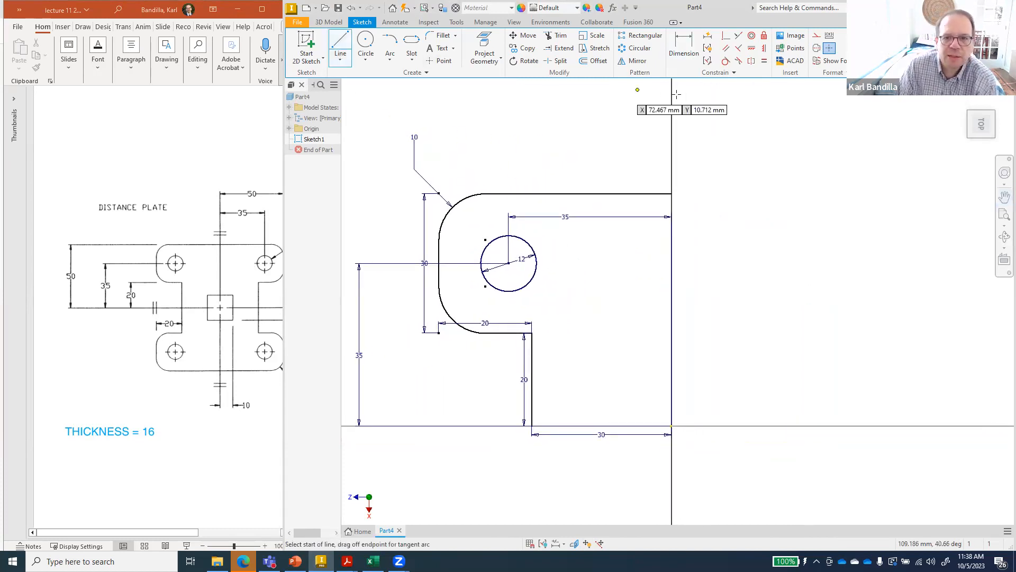
left_click(672, 101)
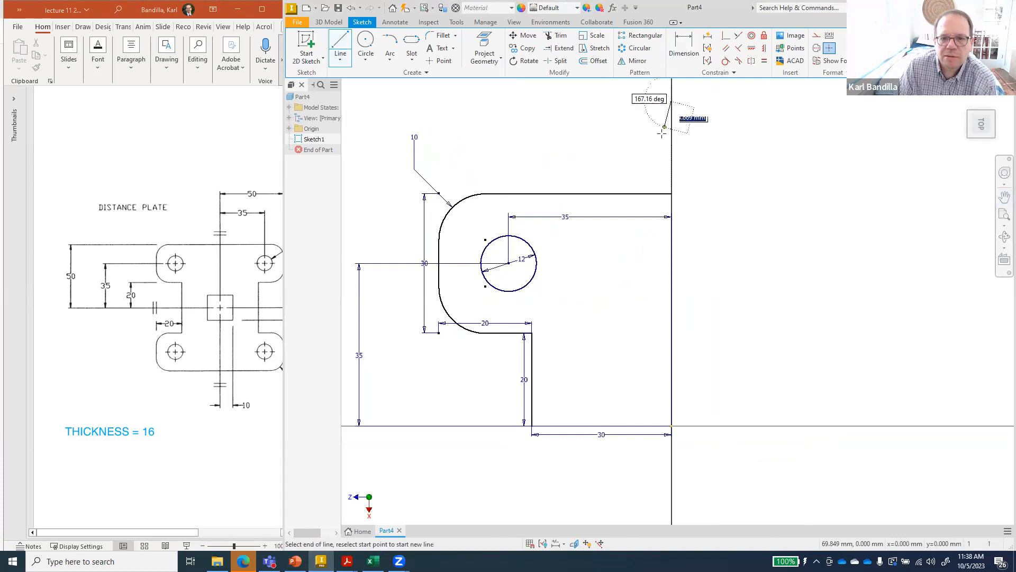
left_click(672, 158)
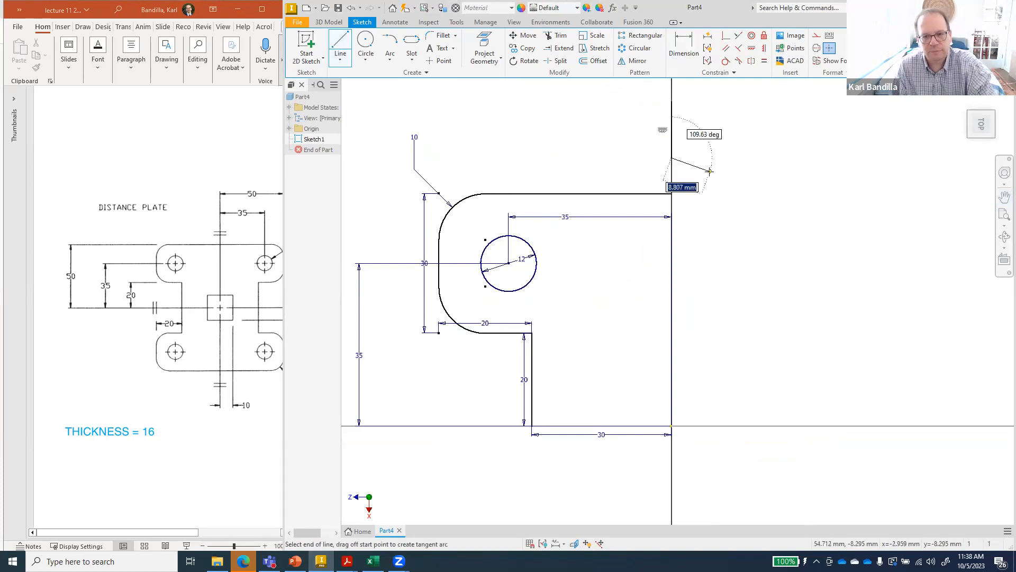
key("Escape")
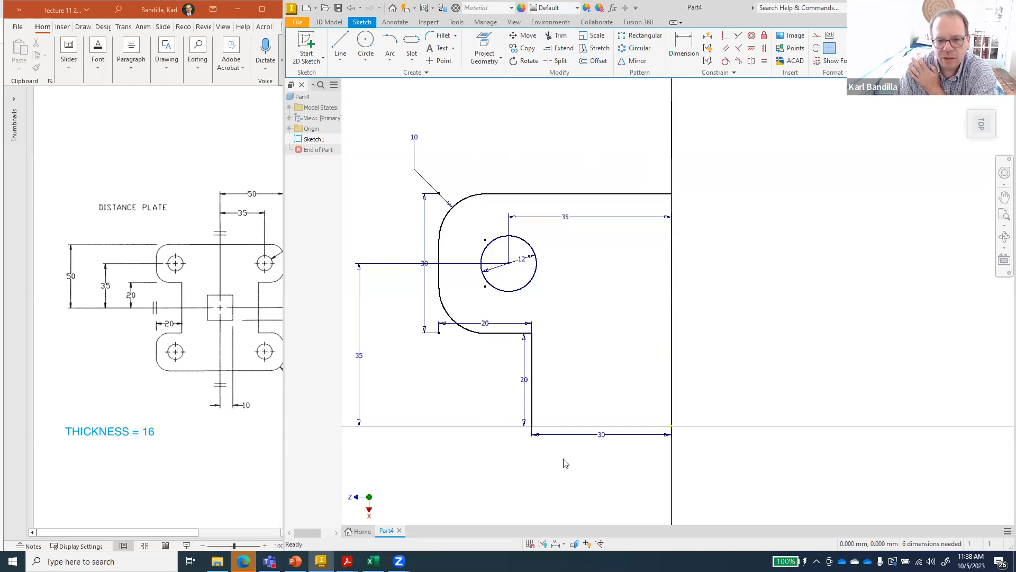
Step: Mirror the whole quarter profile and its hole about the short vertical line on the axis
left_click(637, 61)
mouse_move(385, 164)
left_mouse_down()
mouse_move(553, 241)
mouse_move(696, 419)
mouse_move(710, 466)
left_mouse_up()
left_click(411, 109)
left_click(671, 133)
left_click(392, 141)
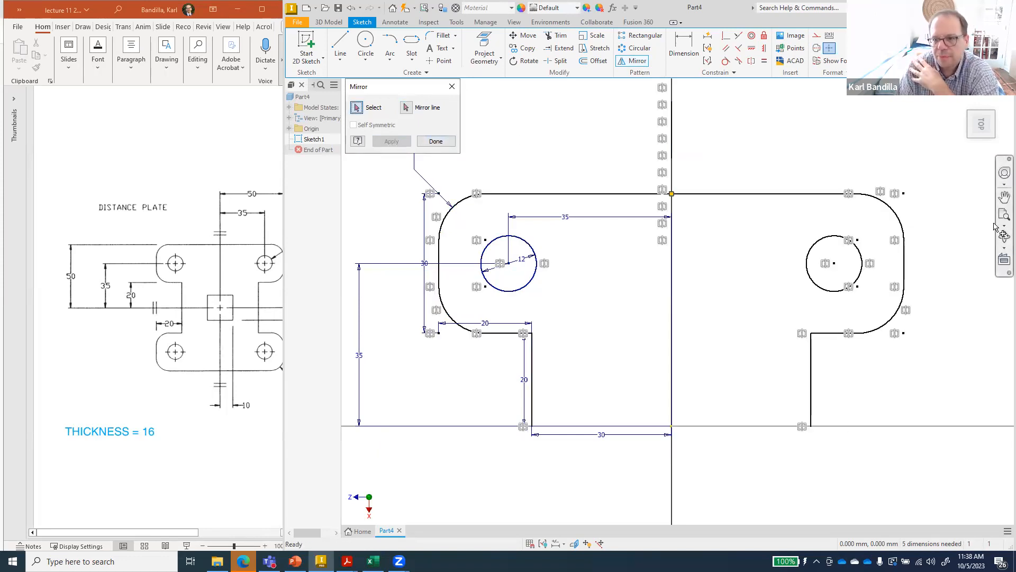
left_click(982, 127)
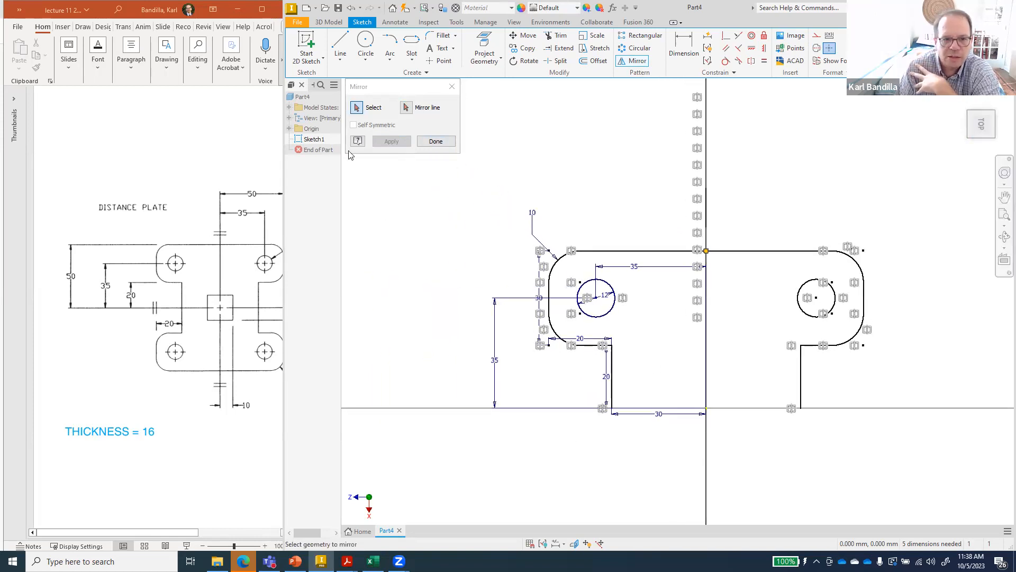
left_click(436, 141)
Step: Draw a short horizontal line on the horizontal axis, outside the plate outline, to serve as a second mirror line
left_click(339, 47)
left_click(439, 408)
left_click(515, 408)
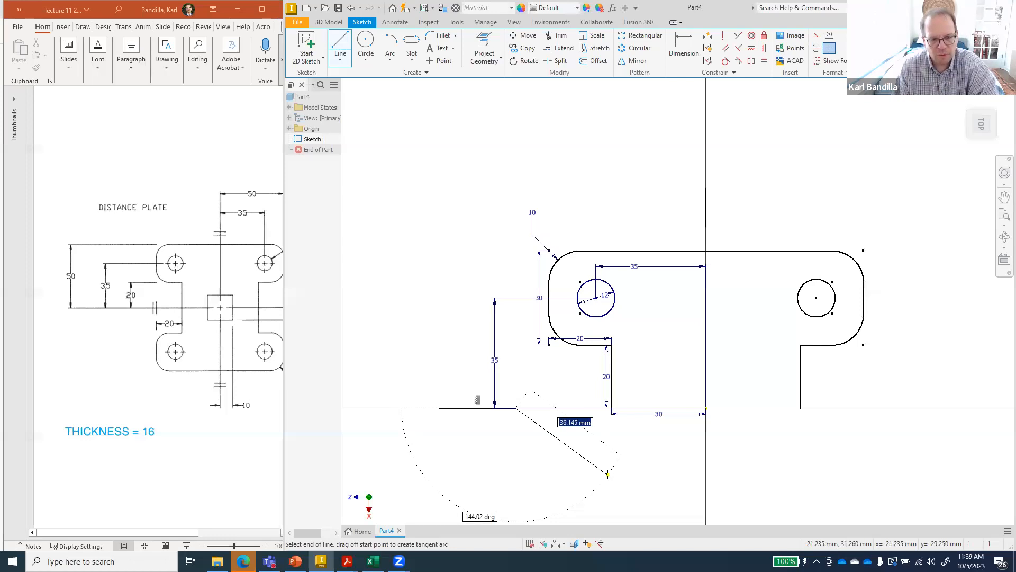
key("Escape")
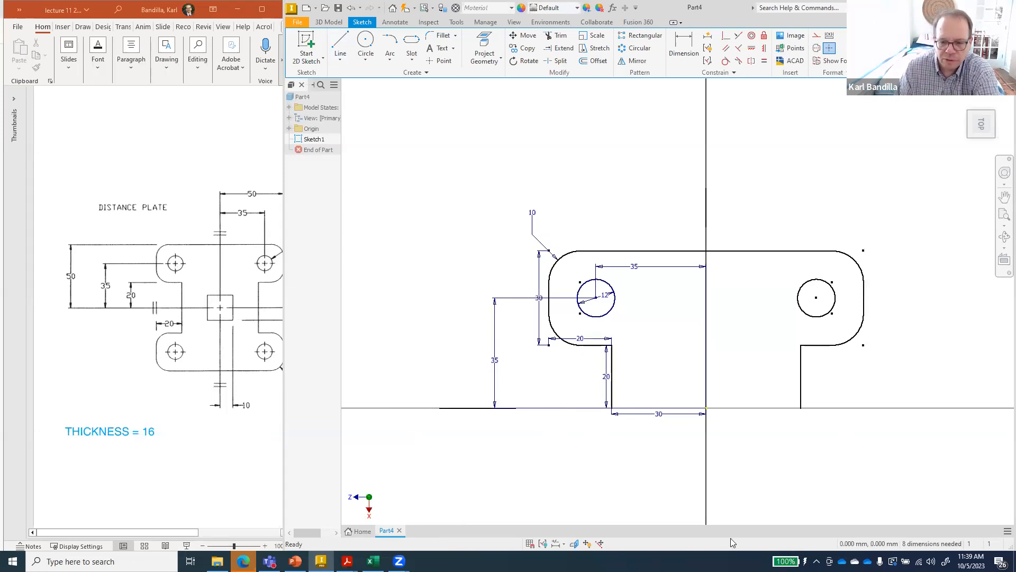
Step: Mirror the upper half of the plate and its two holes about the short horizontal line to complete the outline
left_click(1004, 196)
mouse_move(772, 343)
left_mouse_down()
mouse_move(699, 329)
mouse_move(658, 270)
mouse_move(659, 250)
left_mouse_up()
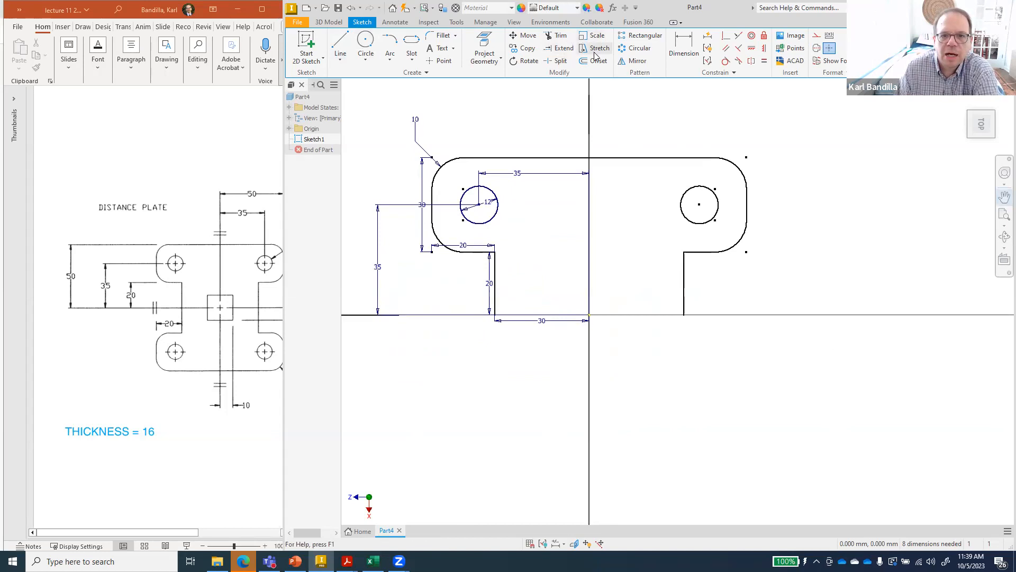
left_click(635, 60)
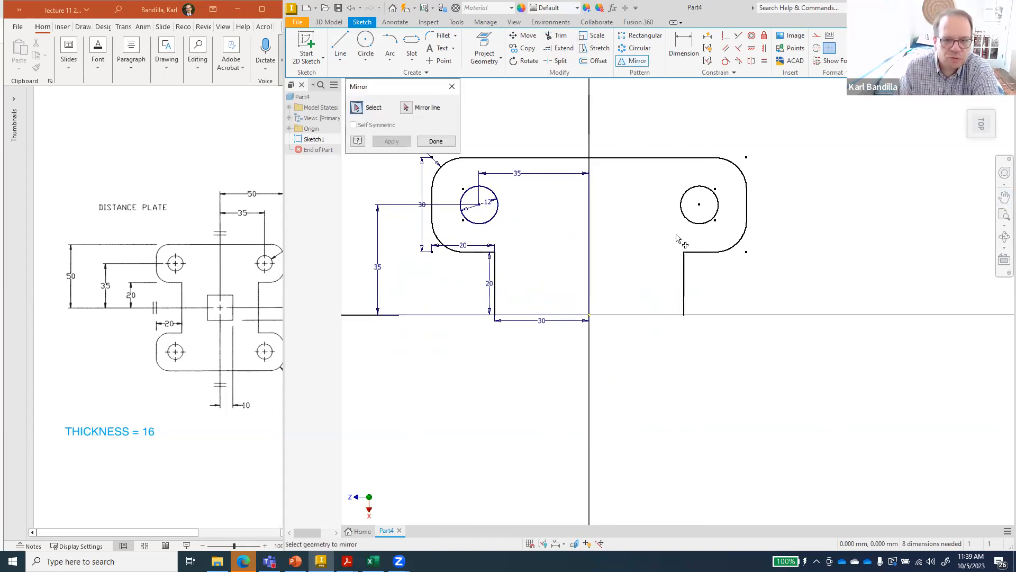
left_click_drag(775, 370, 415, 147)
left_click(406, 108)
left_click(360, 314)
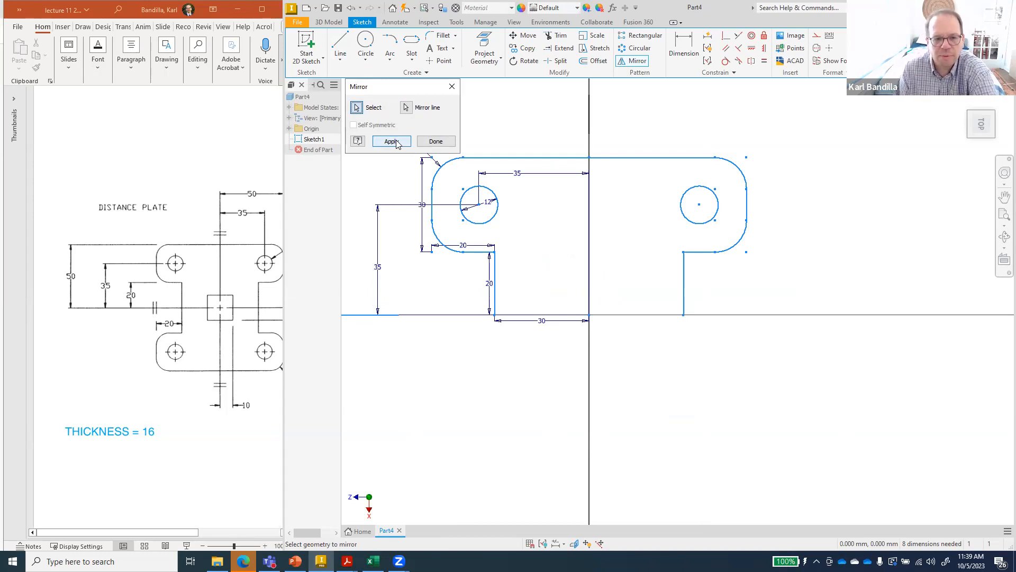
left_click(392, 141)
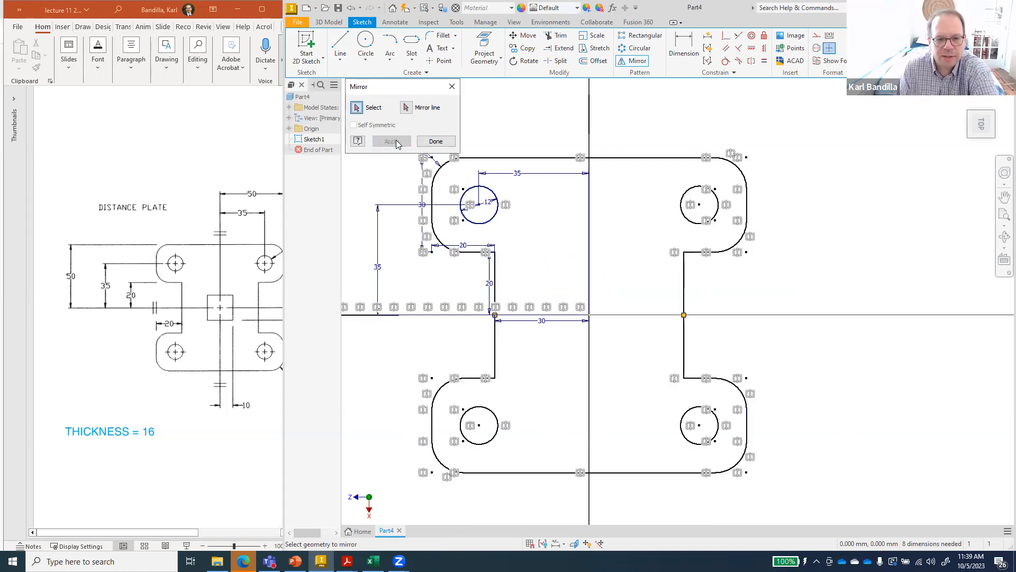
left_click(435, 141)
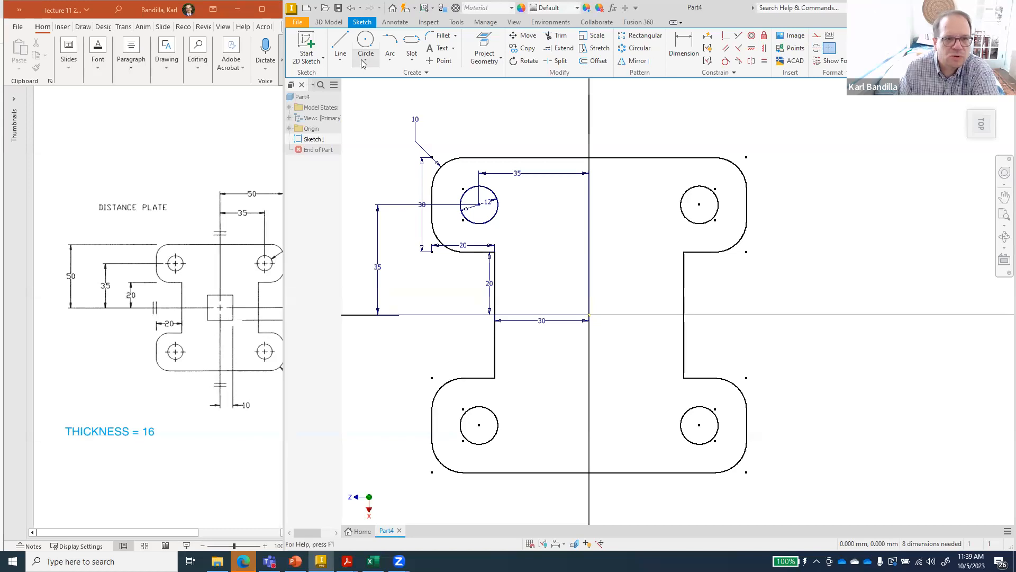
Step: Draw a 20 × 20 mm two-point center rectangle centred on the sketch origin
left_click(414, 63)
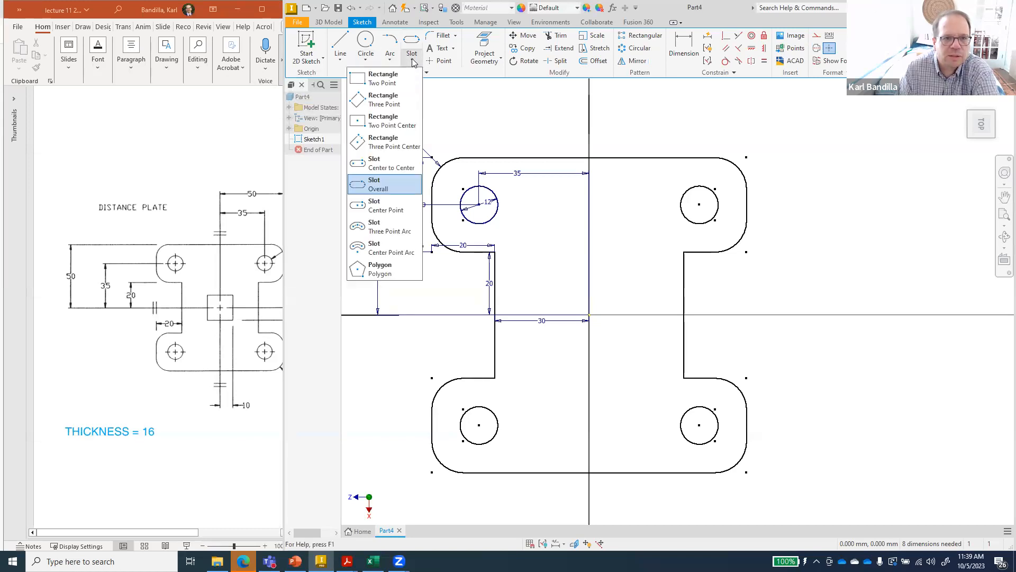
left_click(385, 119)
left_click(590, 315)
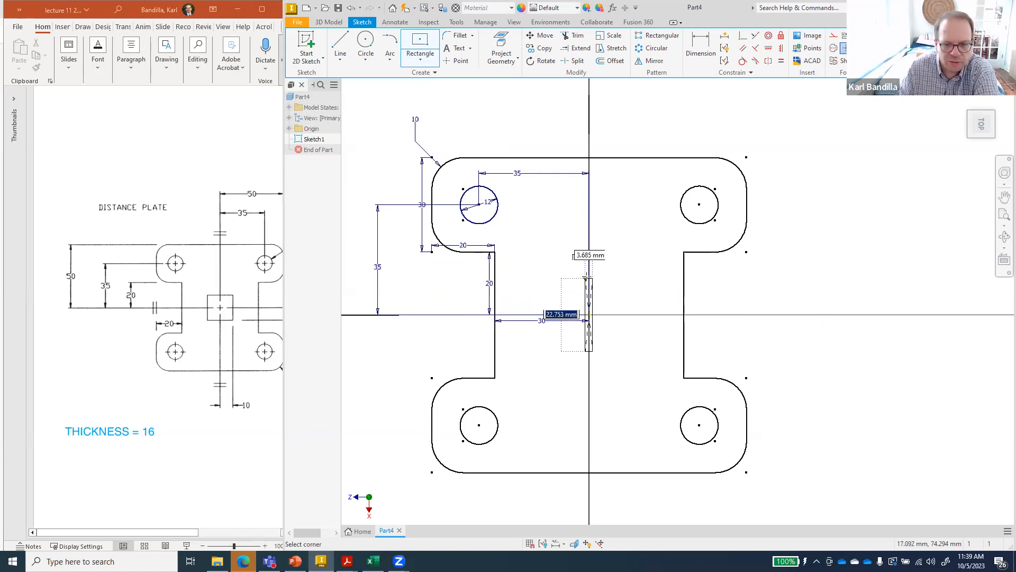
type("20")
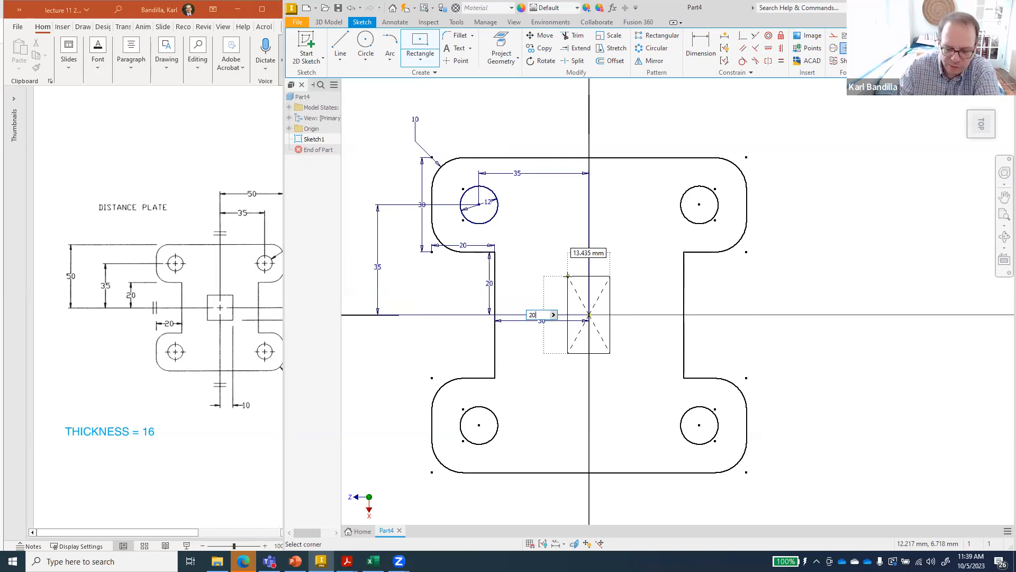
key("Tab")
type("20")
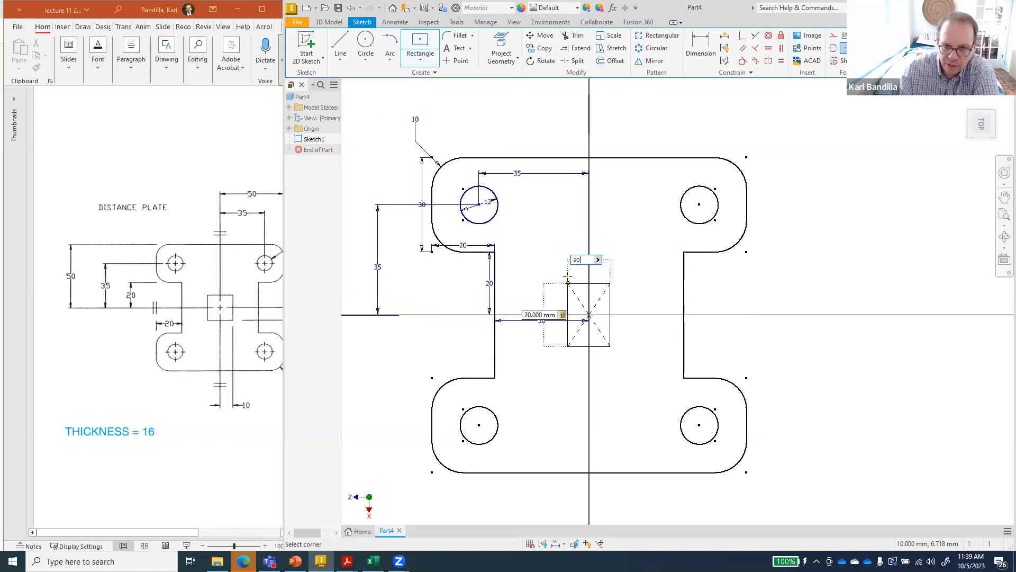
key("Return")
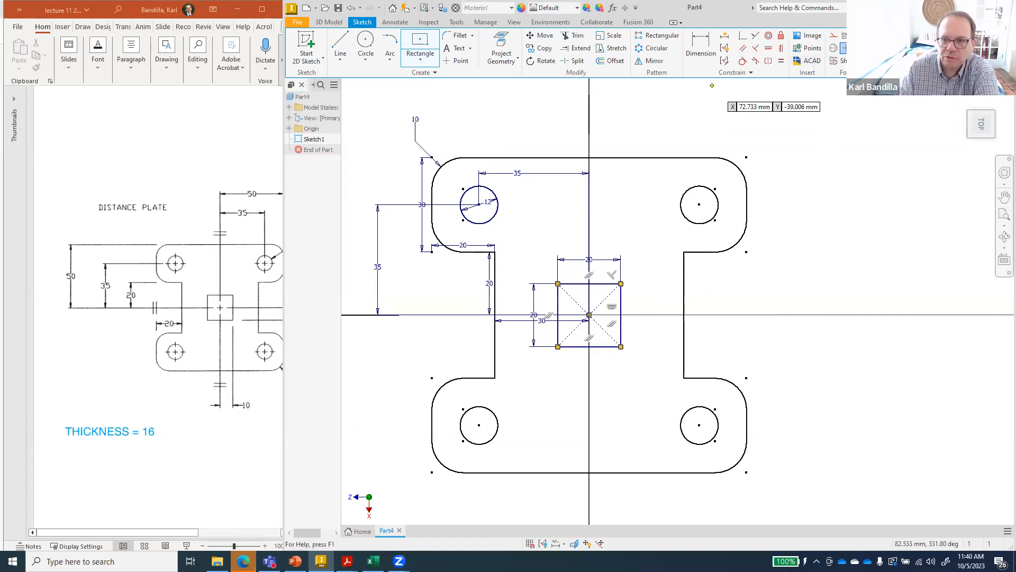
Step: Finish the sketch and extrude the plate profile 16 mm, leaving the four holes and the central square open
left_click(893, 48)
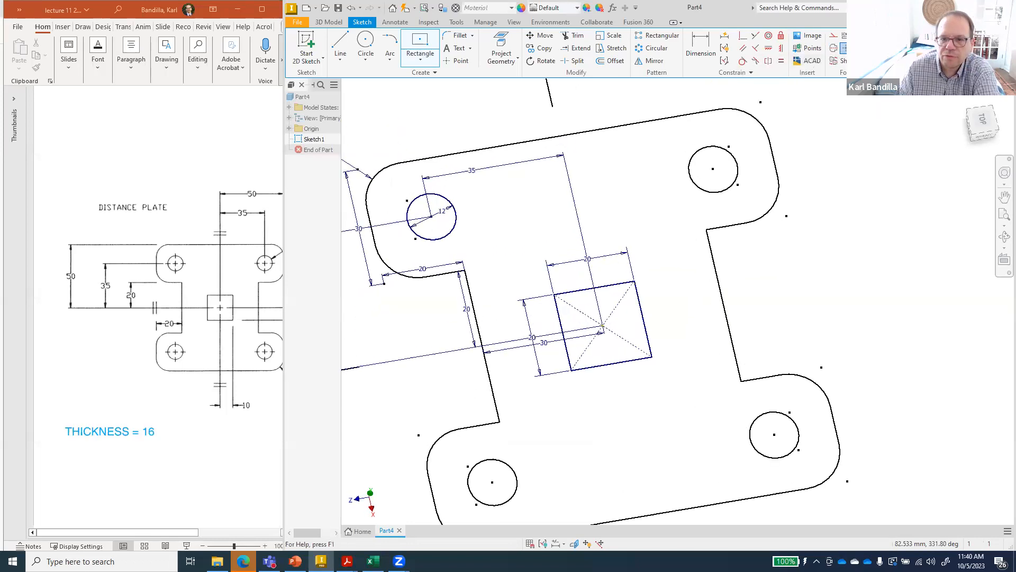
left_click(965, 101)
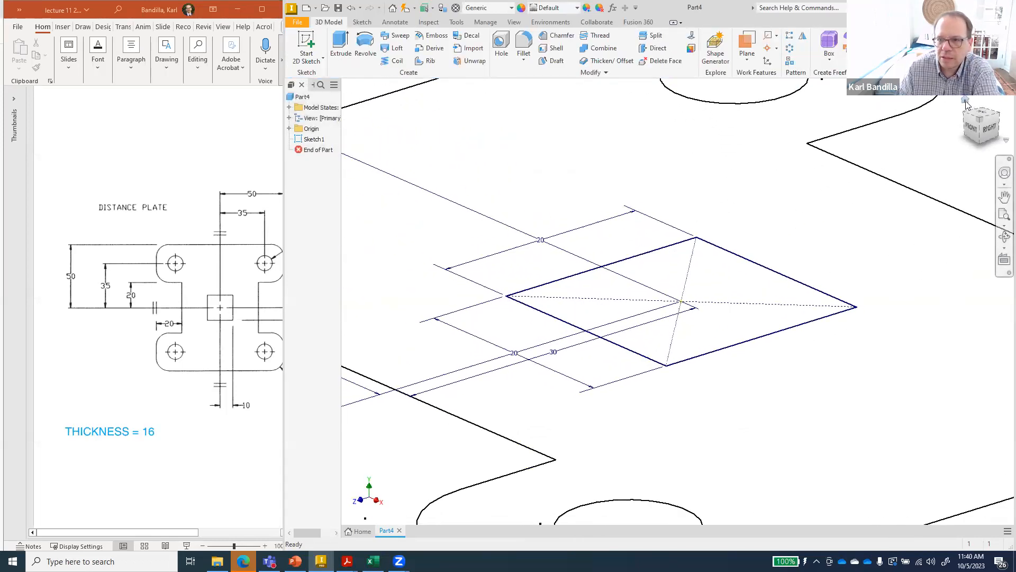
left_click(345, 63)
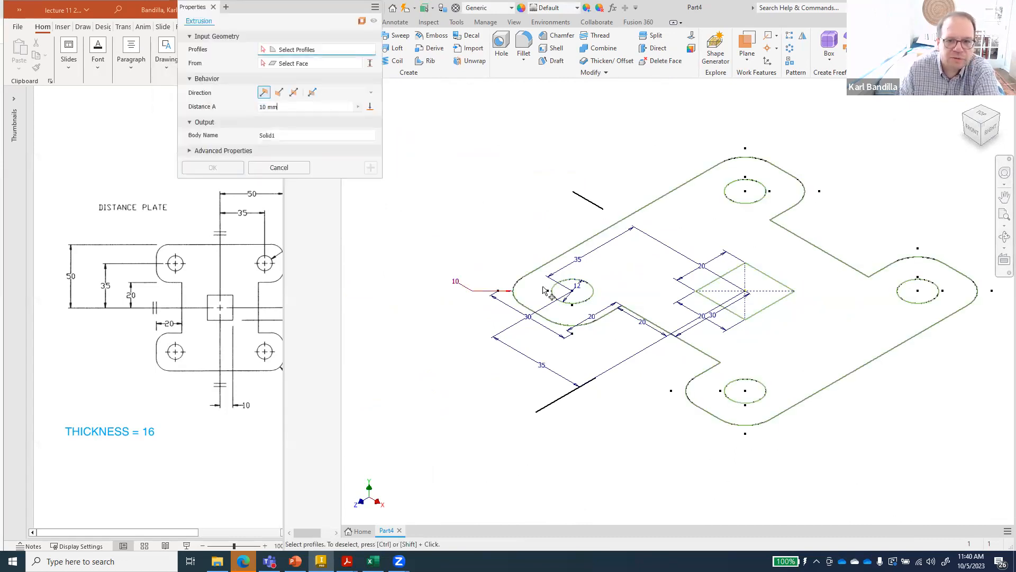
left_click(634, 274)
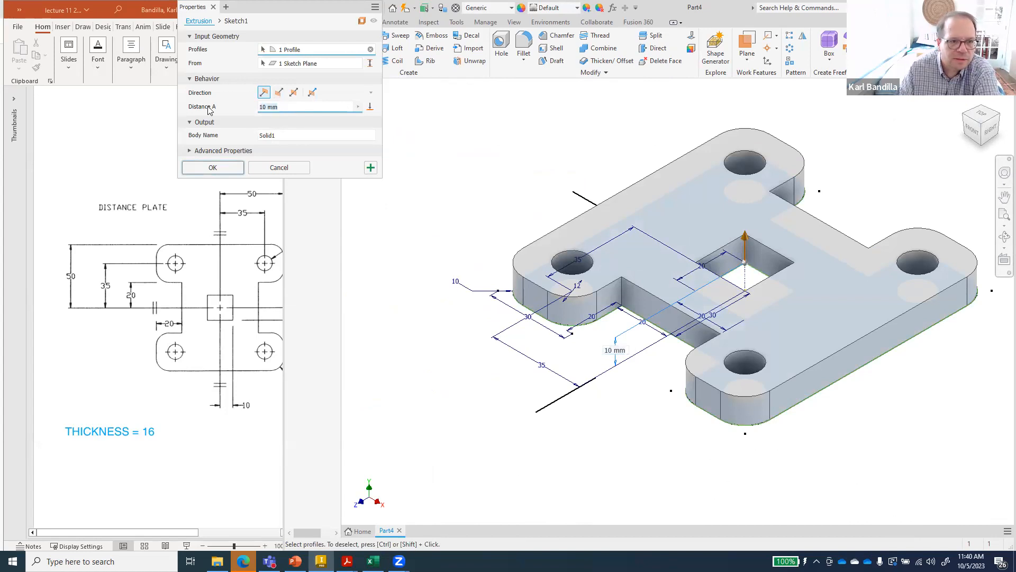
type("16")
key("Return")
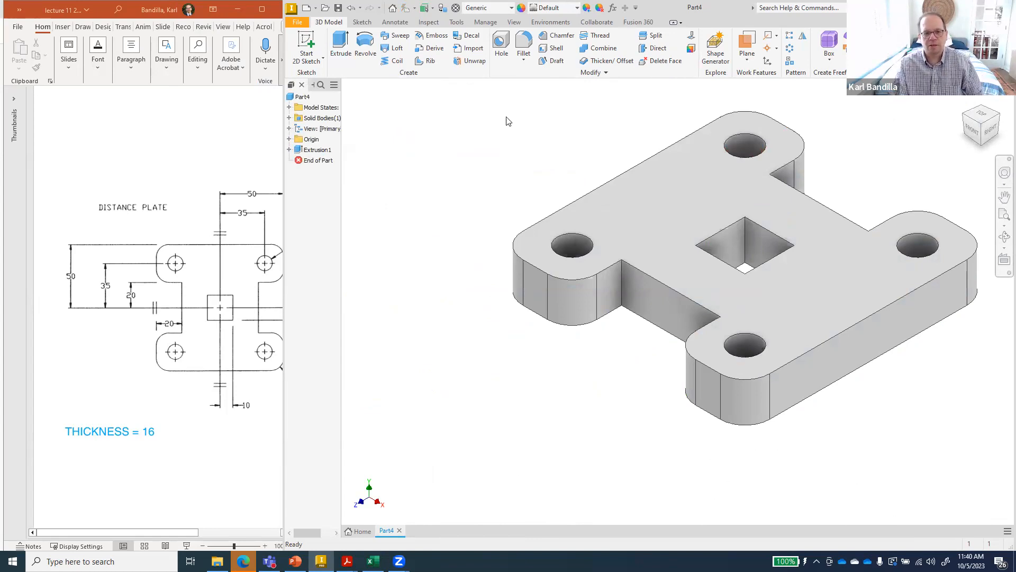
left_click(981, 116)
left_click(965, 102)
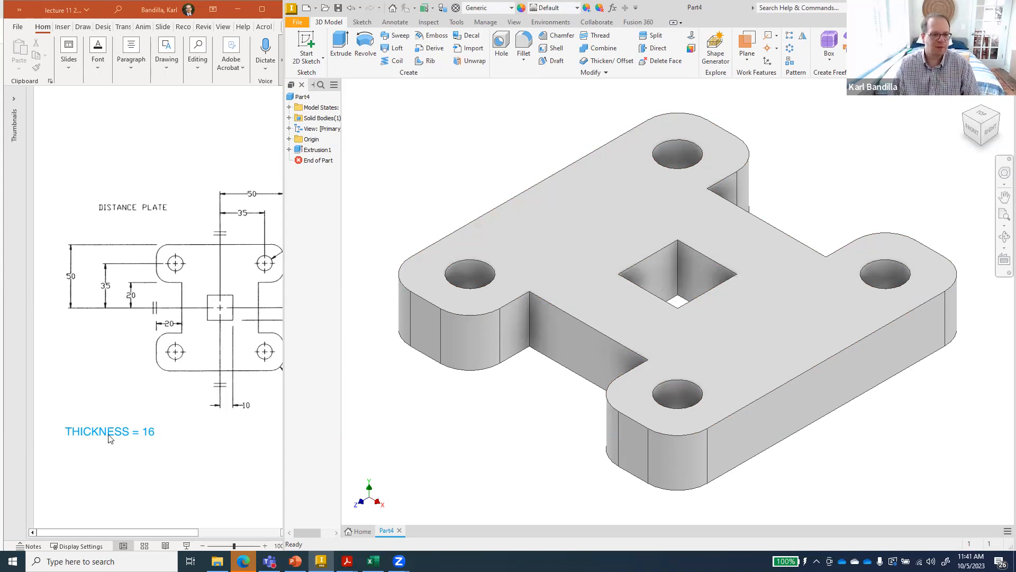
Step: Advance the PowerPoint slides to the Lace Gasket drawing, widen the slide window and zoom out to 70% to show the whole drawing
scroll(108, 438, "down", 1)
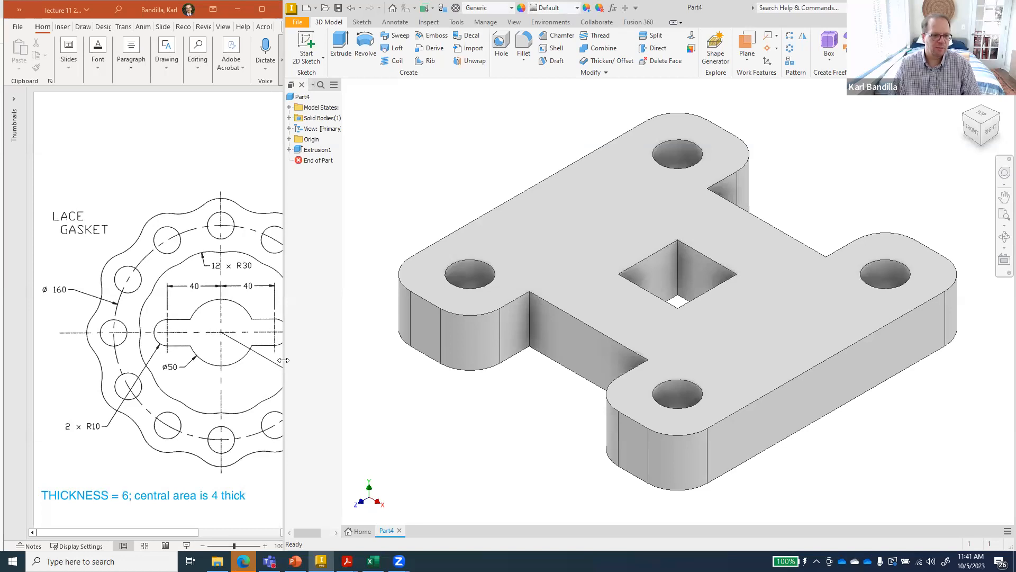
left_click_drag(283, 360, 337, 357)
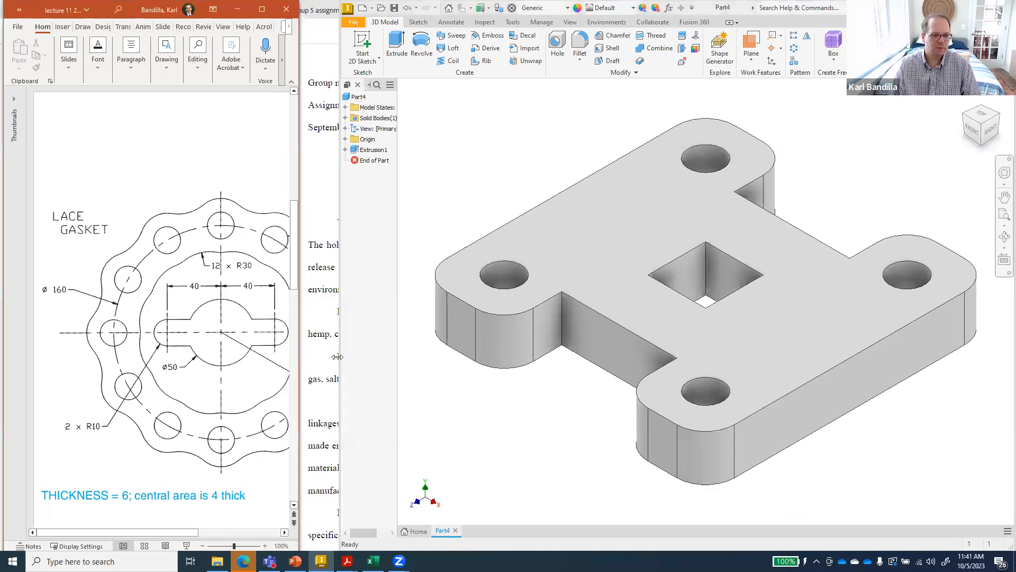
left_click(227, 545)
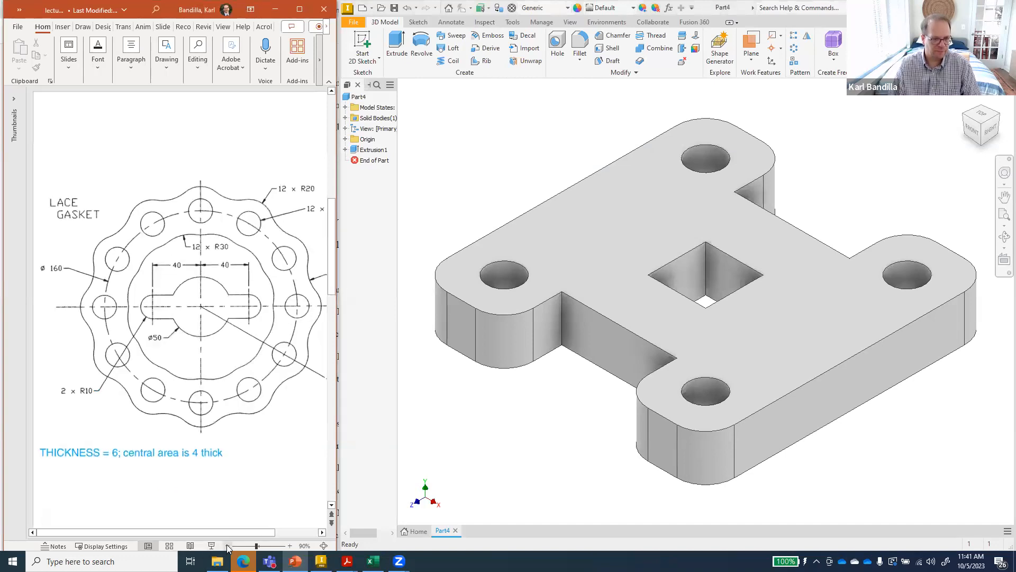
left_click(227, 545)
left_click(227, 544)
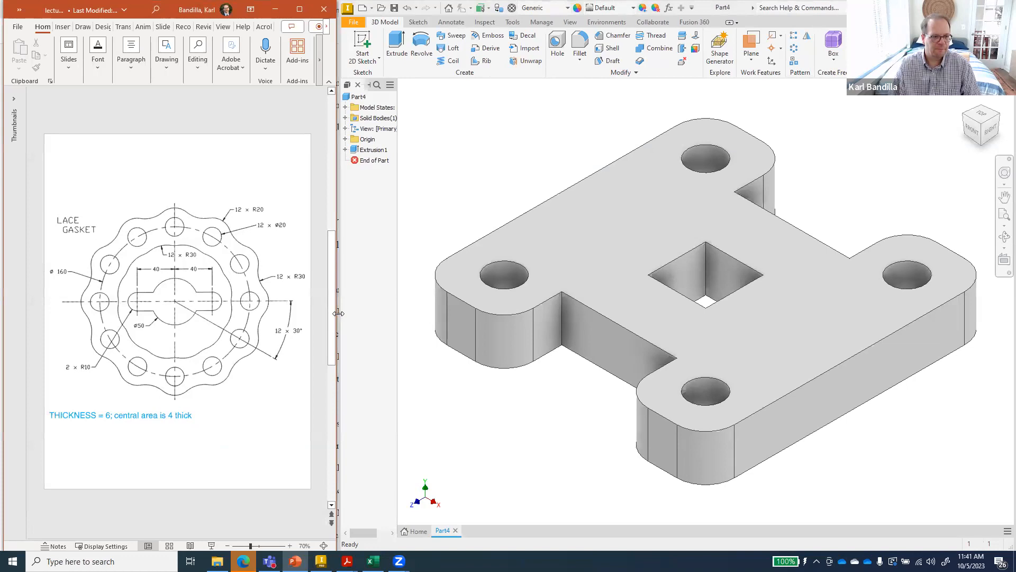
Step: Widen the Inventor window beside the lace gasket reference slide
left_click_drag(337, 313, 303, 317)
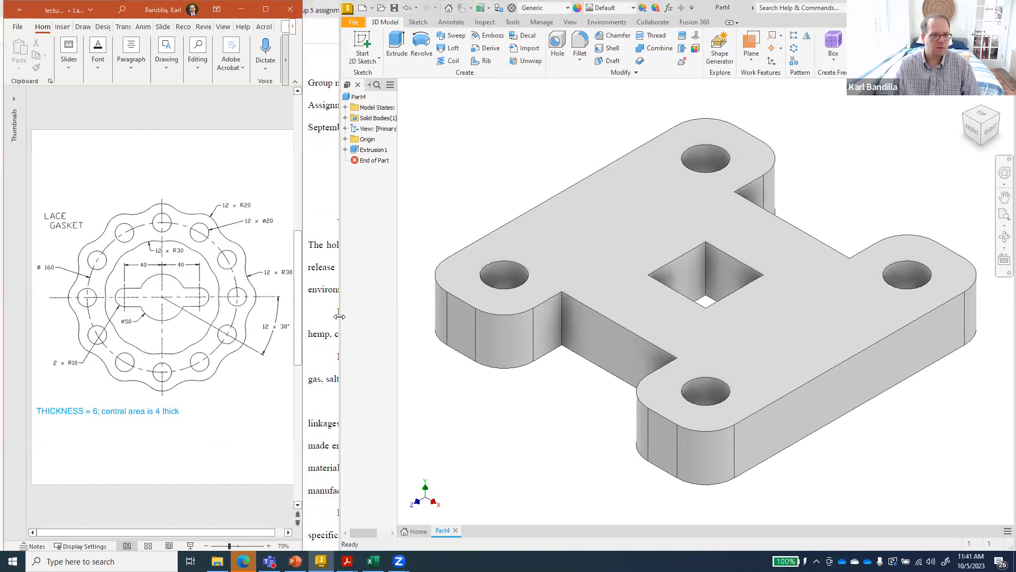
left_click_drag(339, 316, 291, 316)
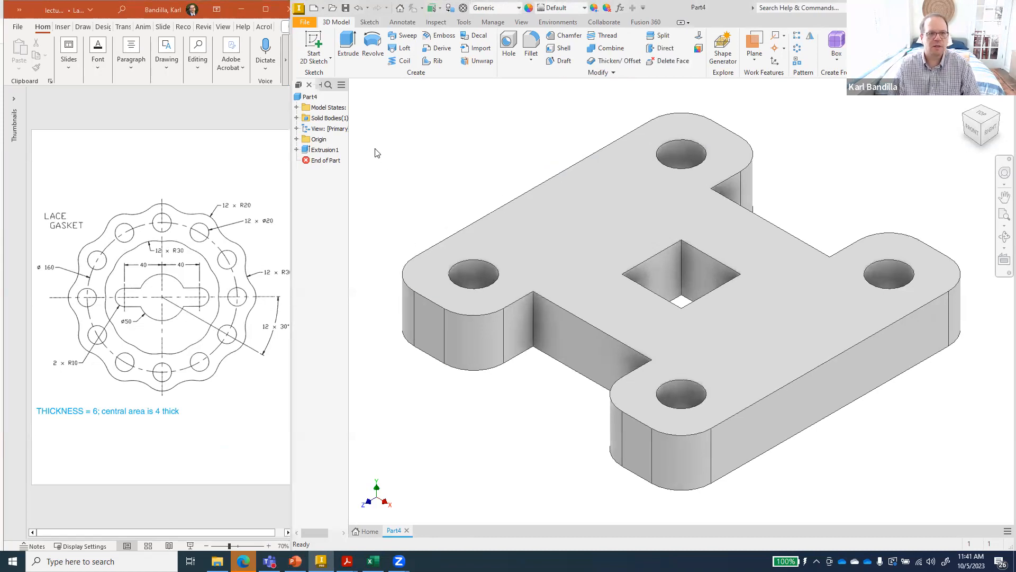
Step: Create a new part from the metric Standard (mm).ipt template and start a sketch on the XZ plane
left_click(323, 8)
left_click(313, 9)
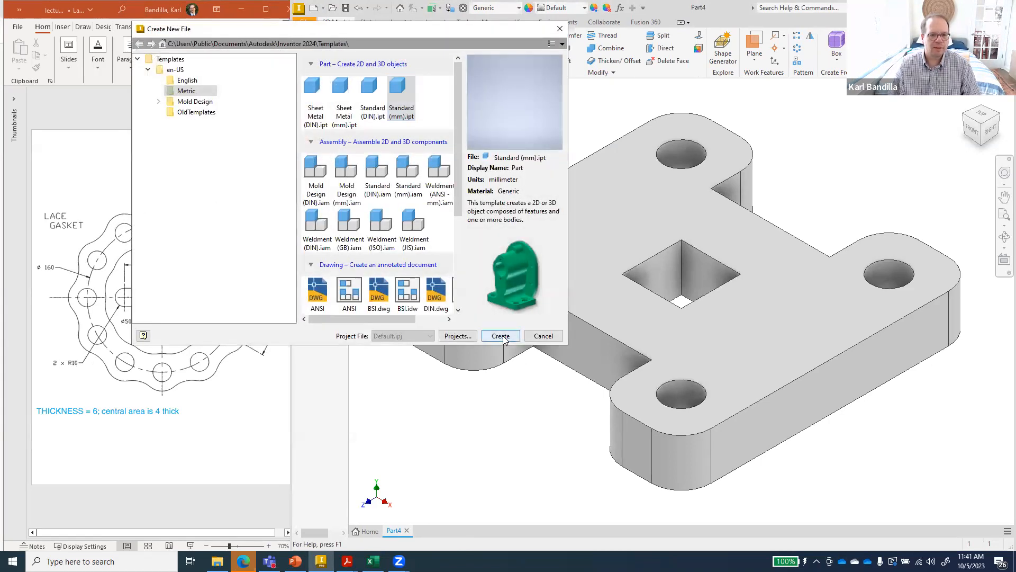
left_click(501, 335)
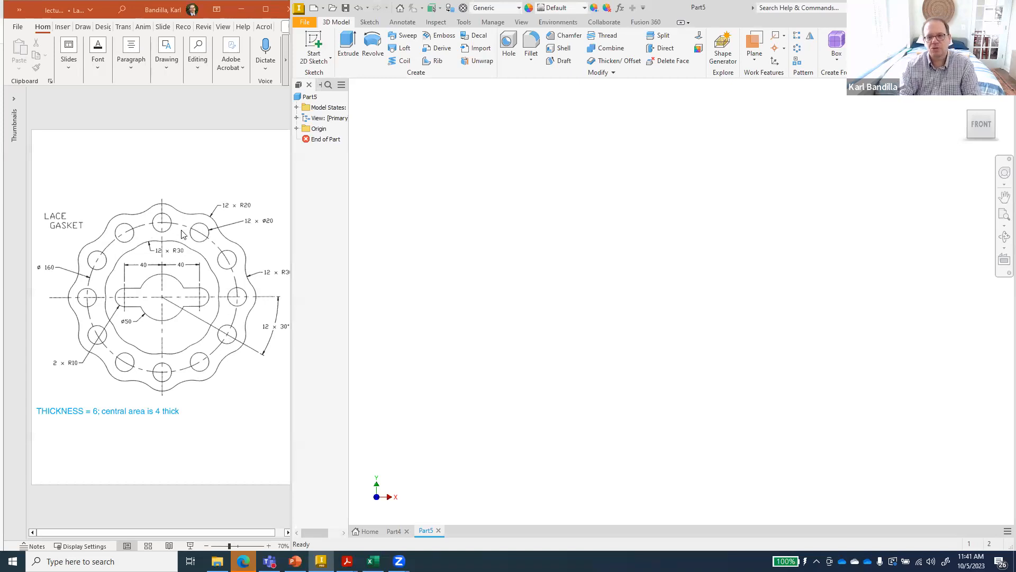
left_click(322, 48)
left_click(650, 338)
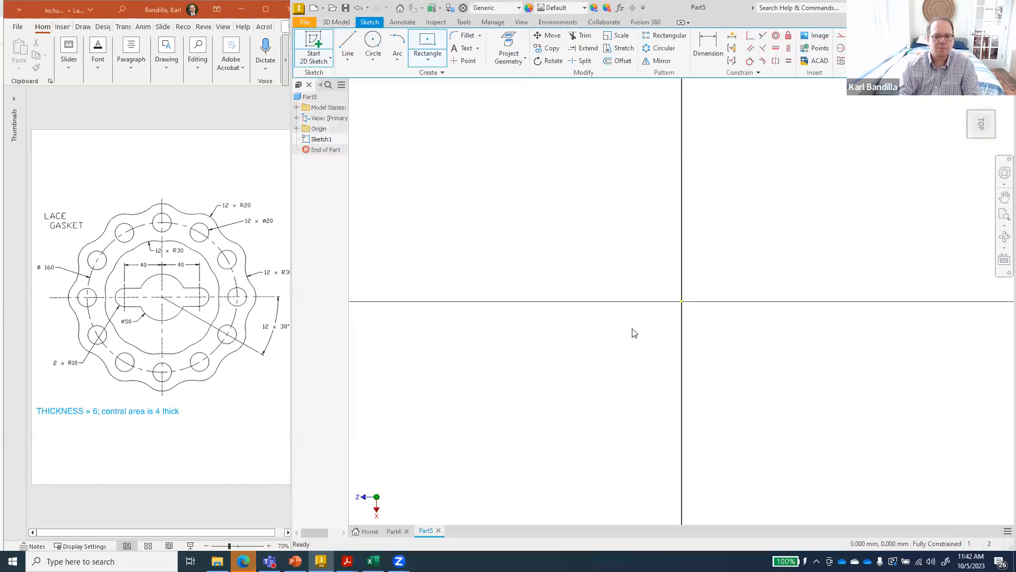
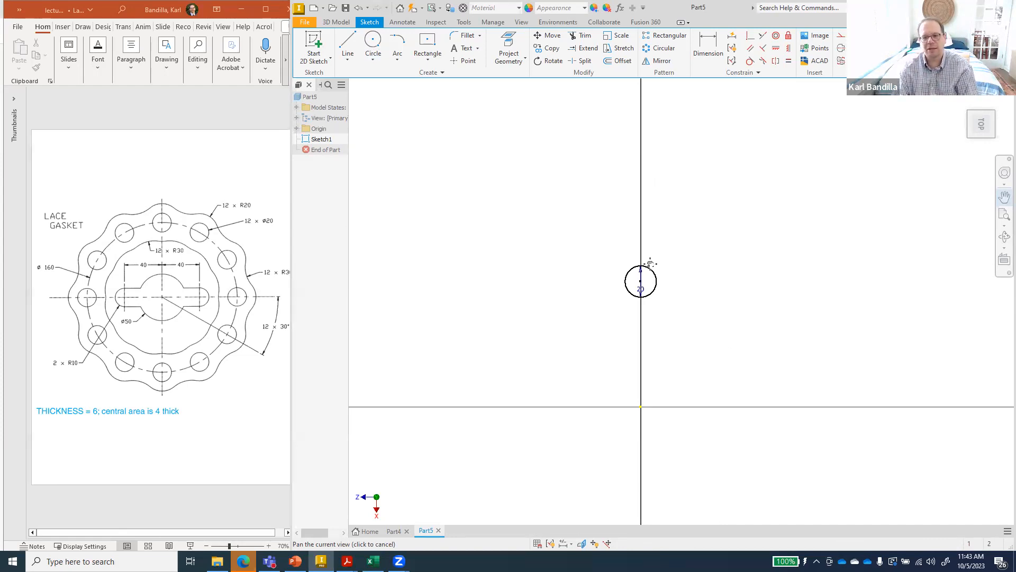
Step: Sketch a 40 mm diameter circle concentric with the 20 mm hole circle
scroll(633, 264, "up", 5)
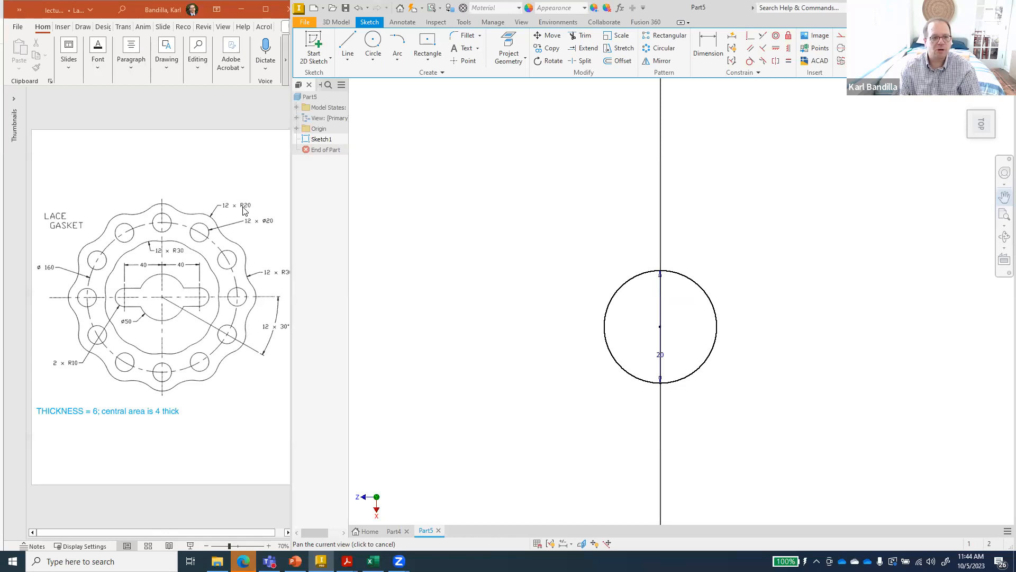
left_click(374, 46)
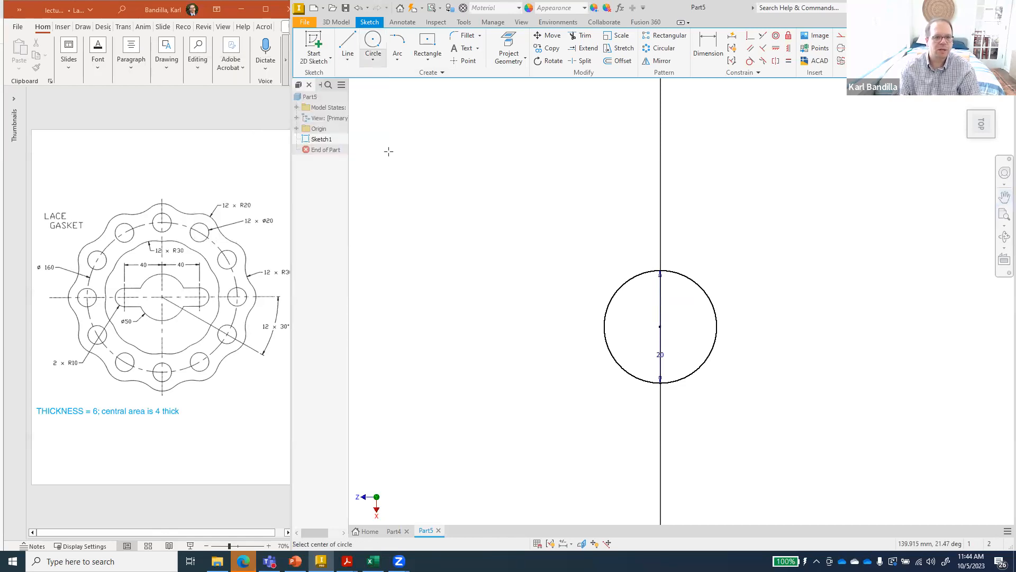
left_click(660, 326)
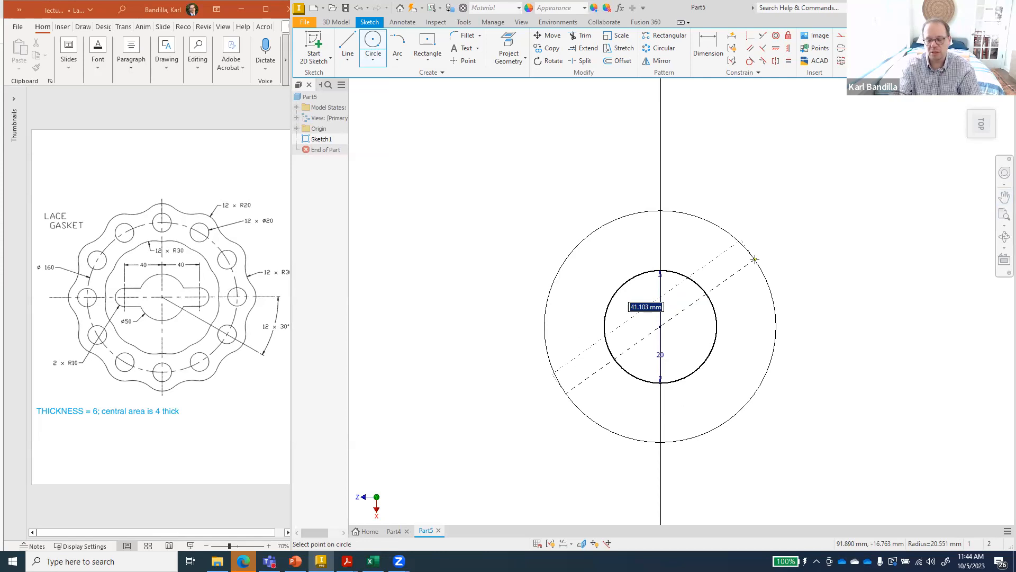
type("40")
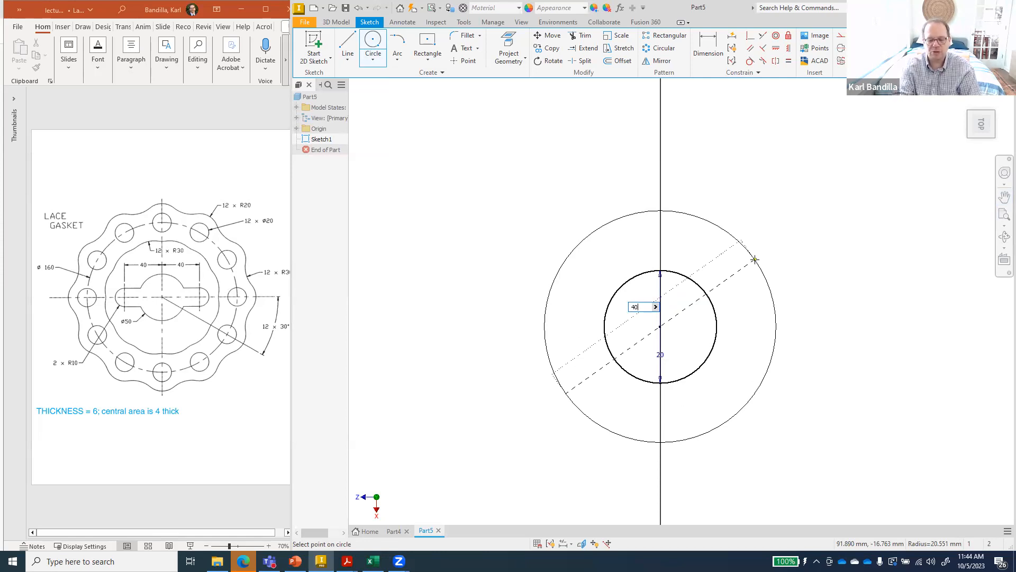
key("Return")
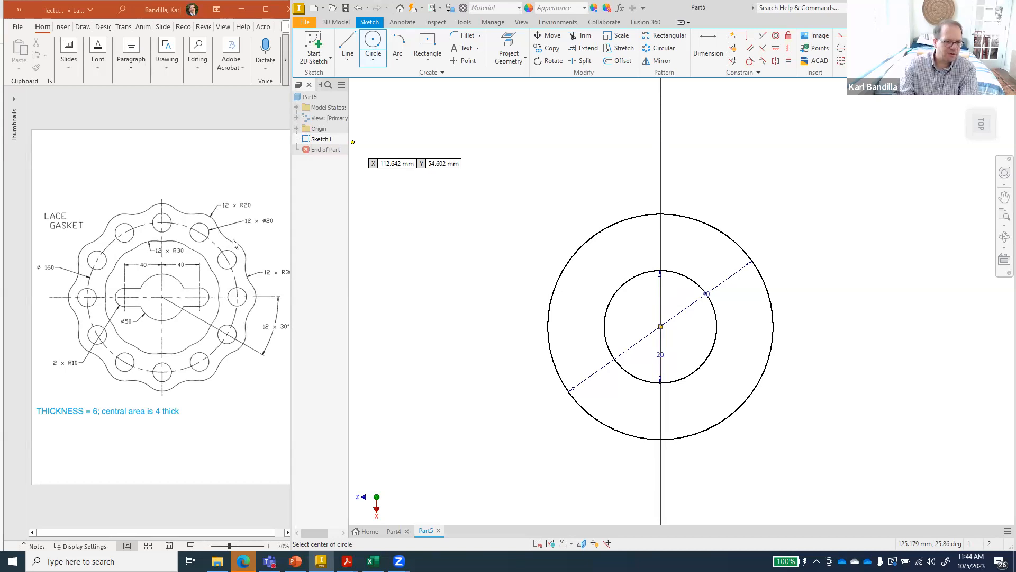
Step: Rotate a copy of the concentric 20 mm and 40 mm circles by 30 degrees about the sketch origin
left_click(211, 529)
left_click_drag(217, 529, 236, 531)
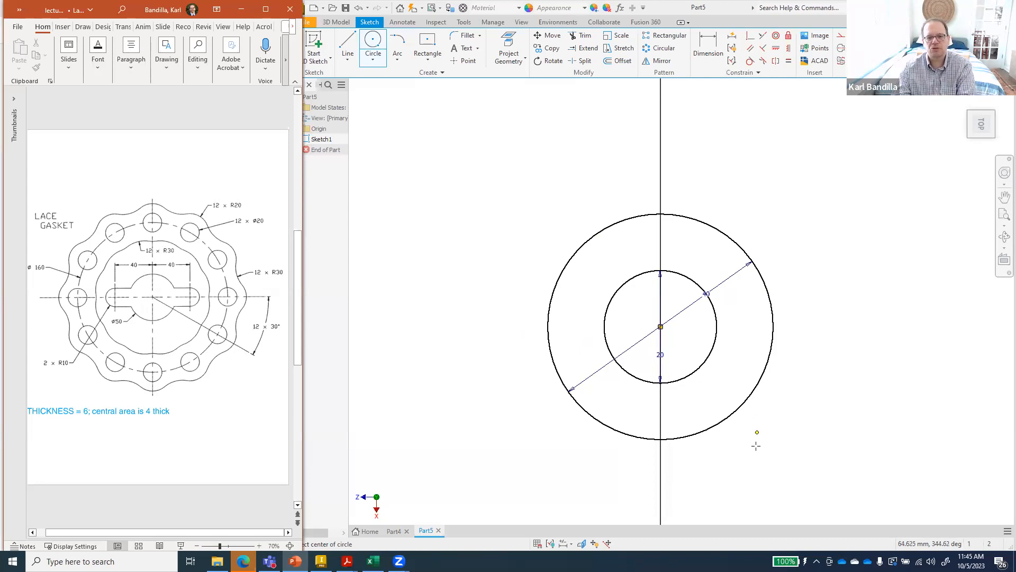
scroll(752, 470, "up", 1)
scroll(751, 470, "up", 1)
scroll(751, 470, "down", 4)
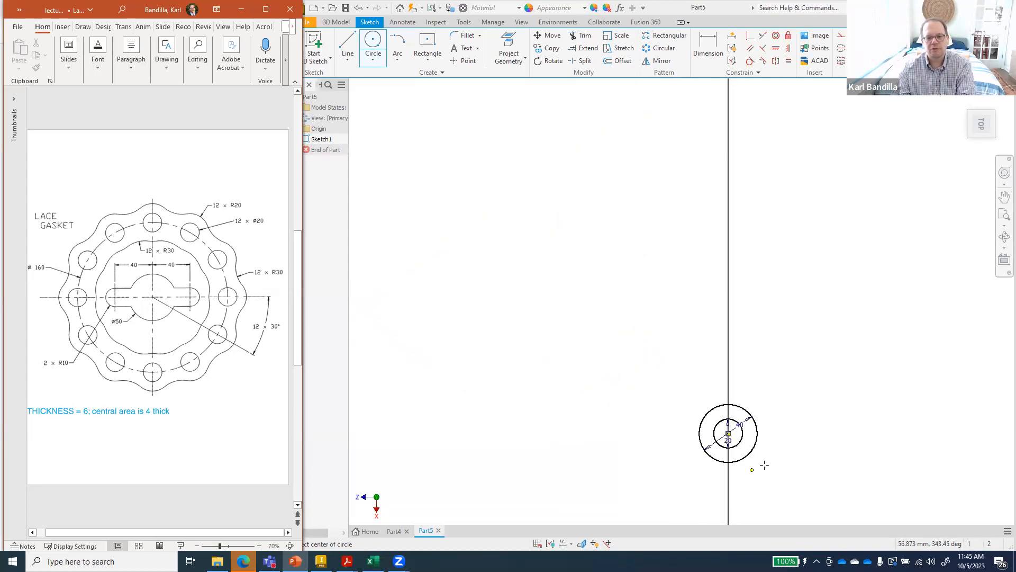
left_click(1004, 195)
left_click_drag(788, 319, 670, 165)
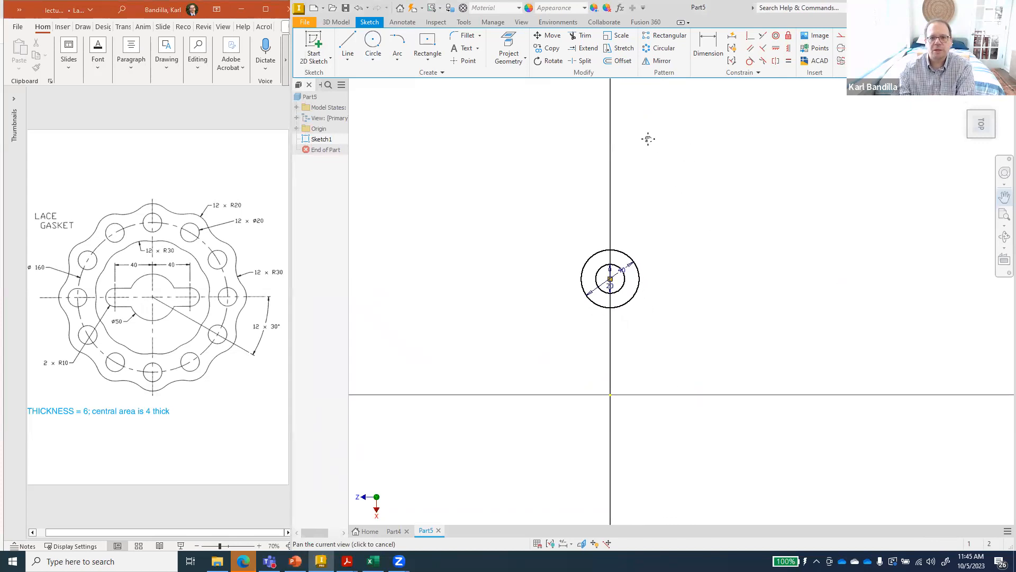
left_click(544, 62)
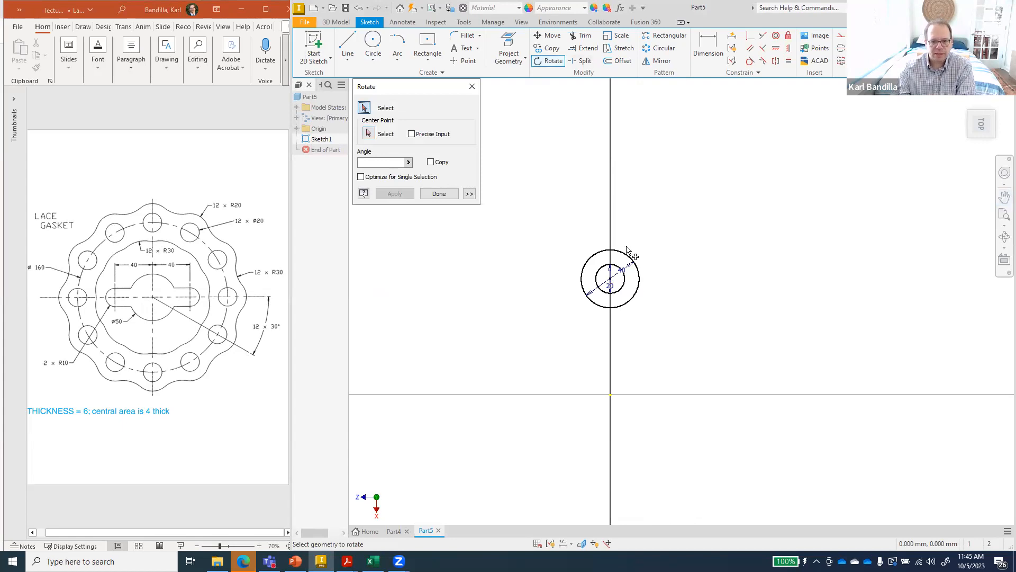
left_click(625, 255)
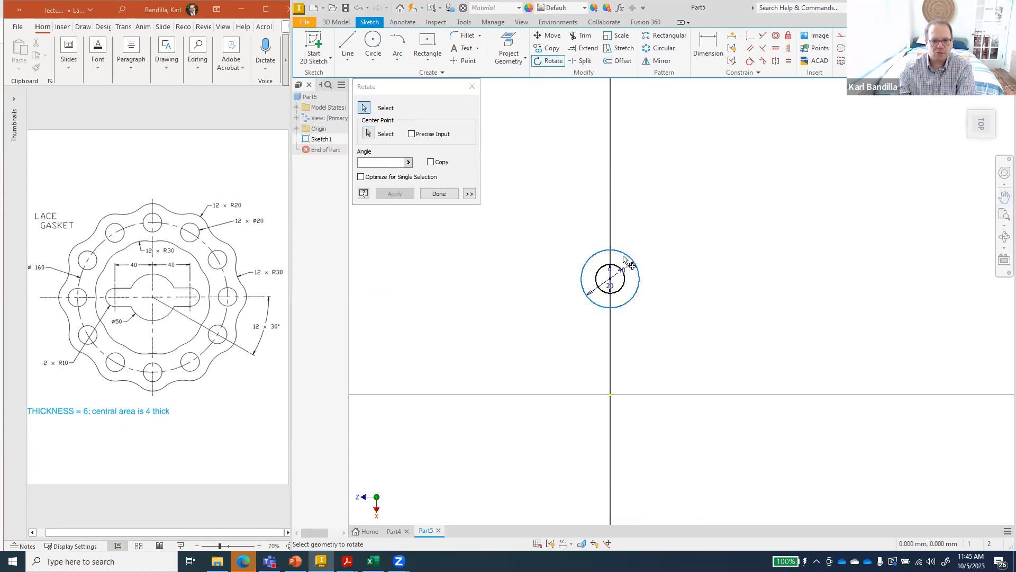
left_click(623, 274)
left_click(369, 133)
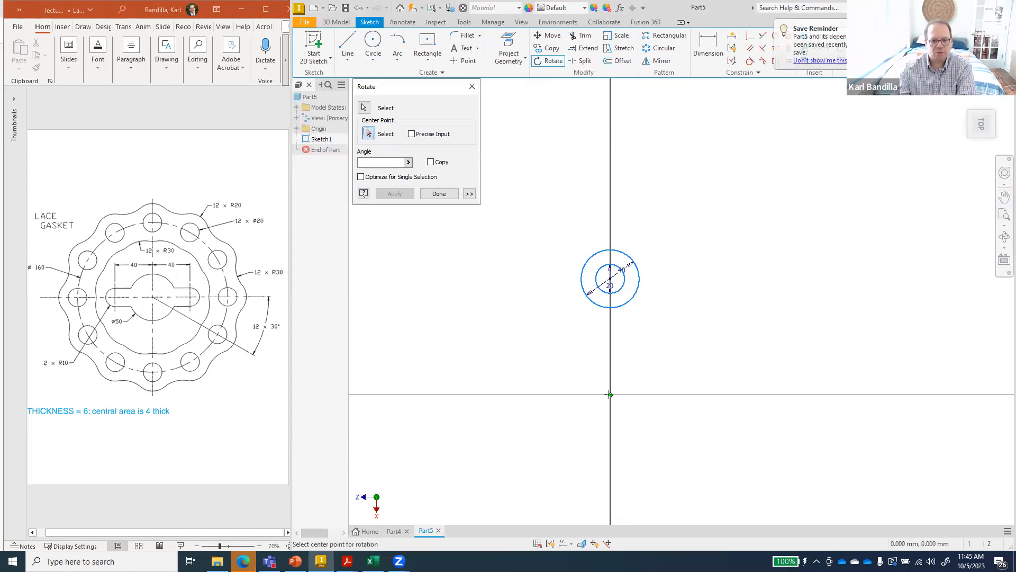
left_click(610, 394)
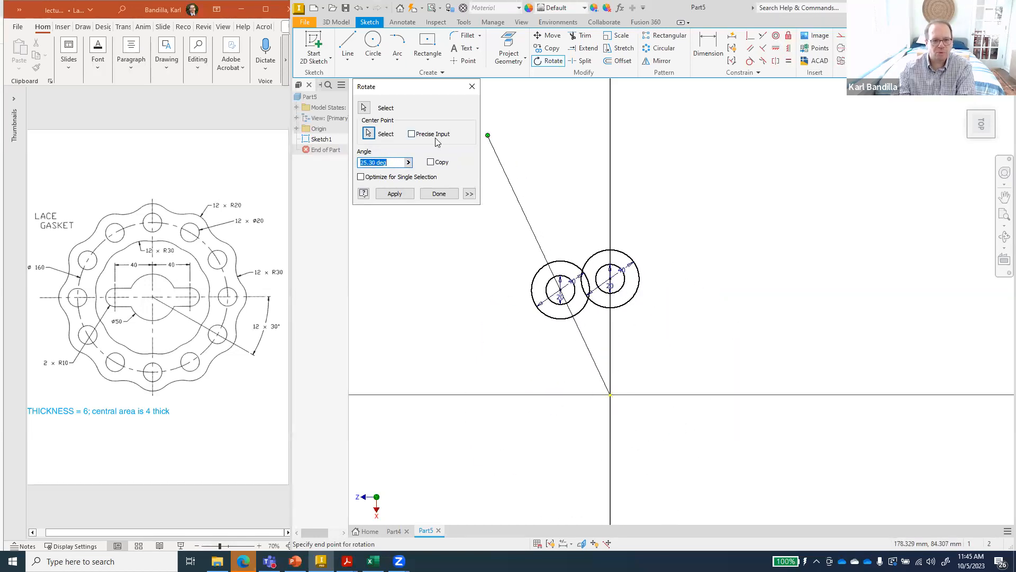
left_click(431, 162)
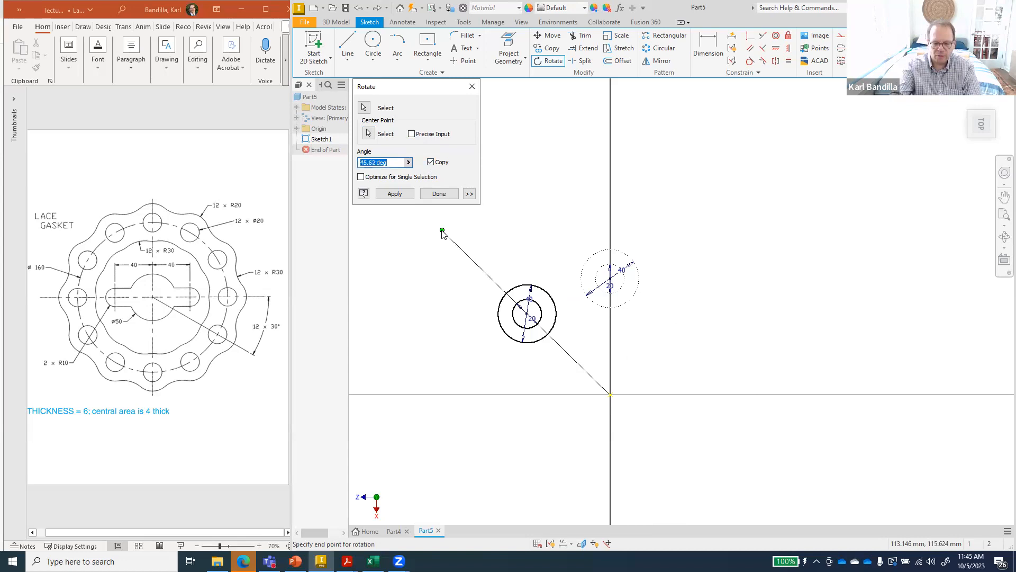
type("30")
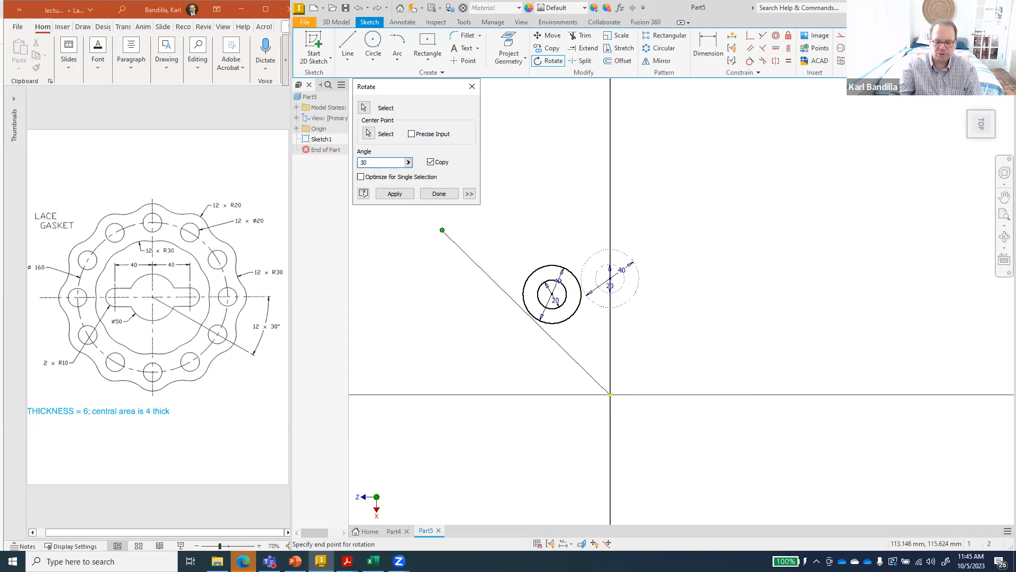
key("Return")
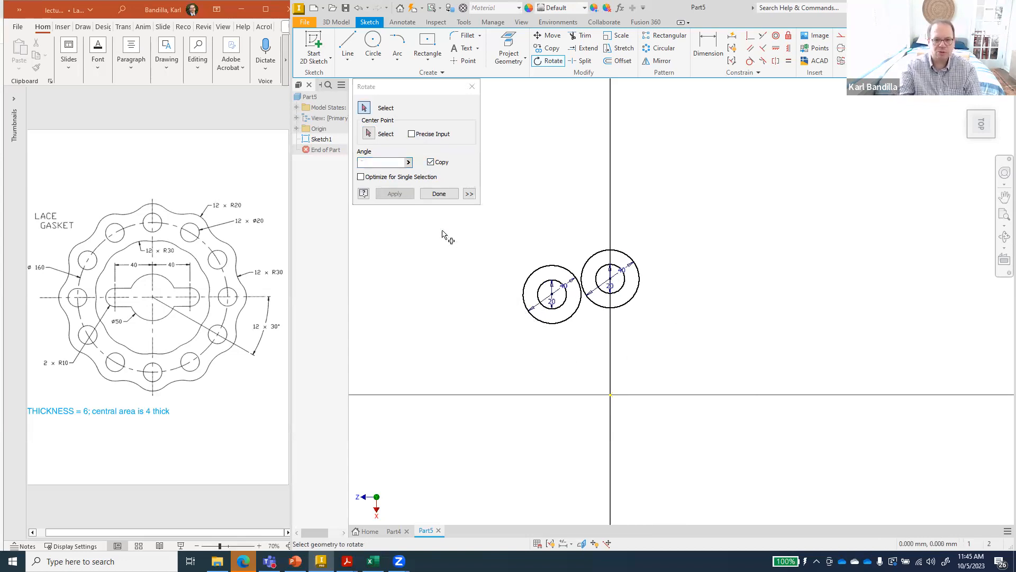
left_click(439, 194)
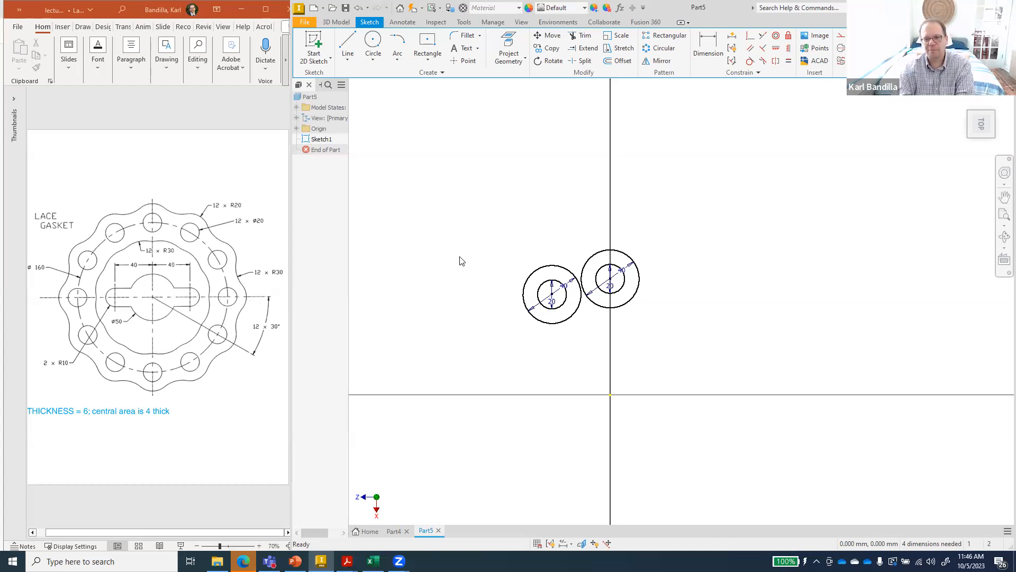
Step: Sketch a 60 mm diameter circle above the gap between the two pairs of concentric circles
scroll(553, 274, "up", 3)
scroll(554, 274, "down", 6)
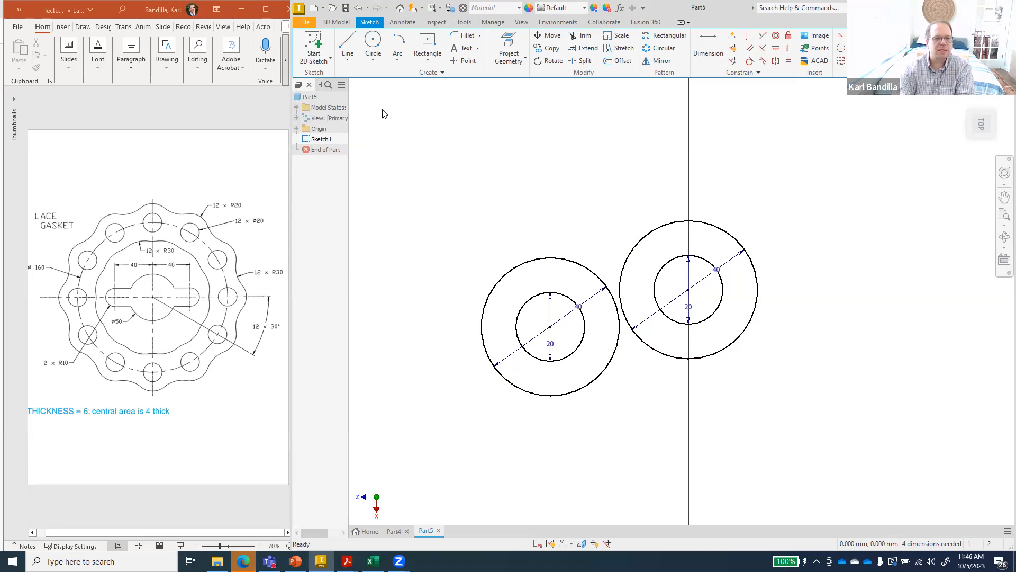
left_click(374, 43)
left_click(573, 134)
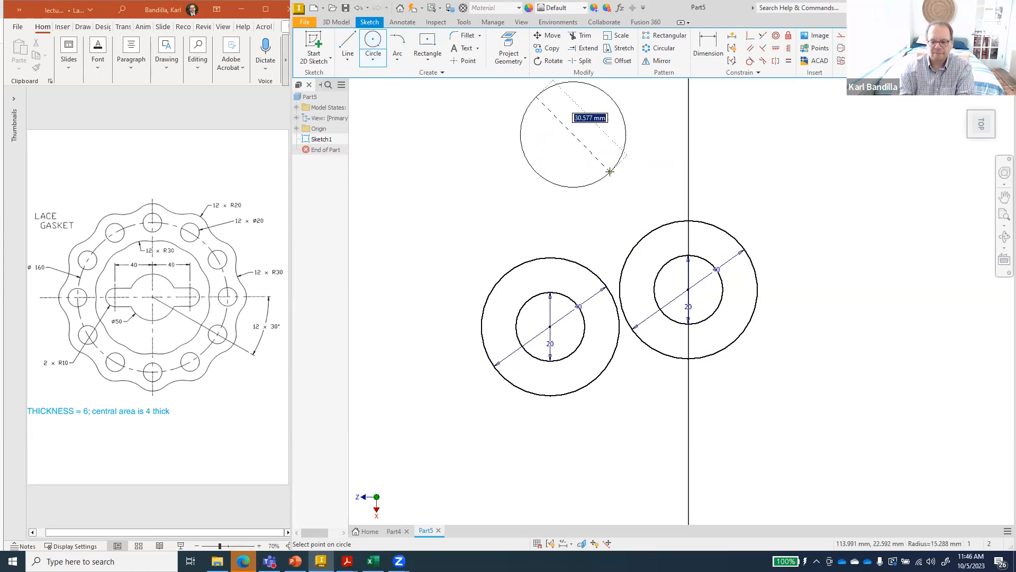
type("60")
key("Return")
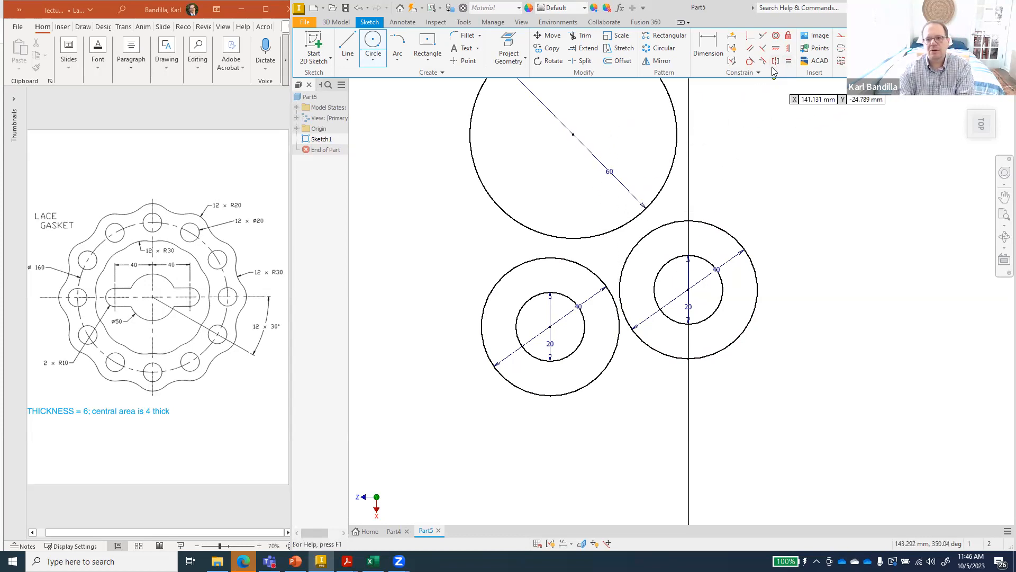
Step: Make the 60 mm circle tangent to the original 40 mm circle on the vertical axis
left_click(751, 62)
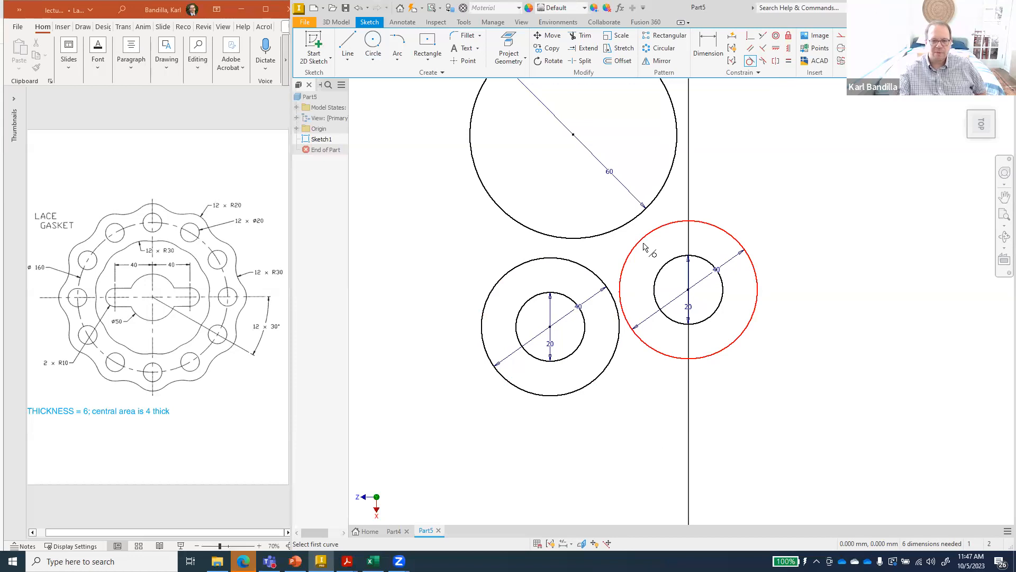
left_click(630, 224)
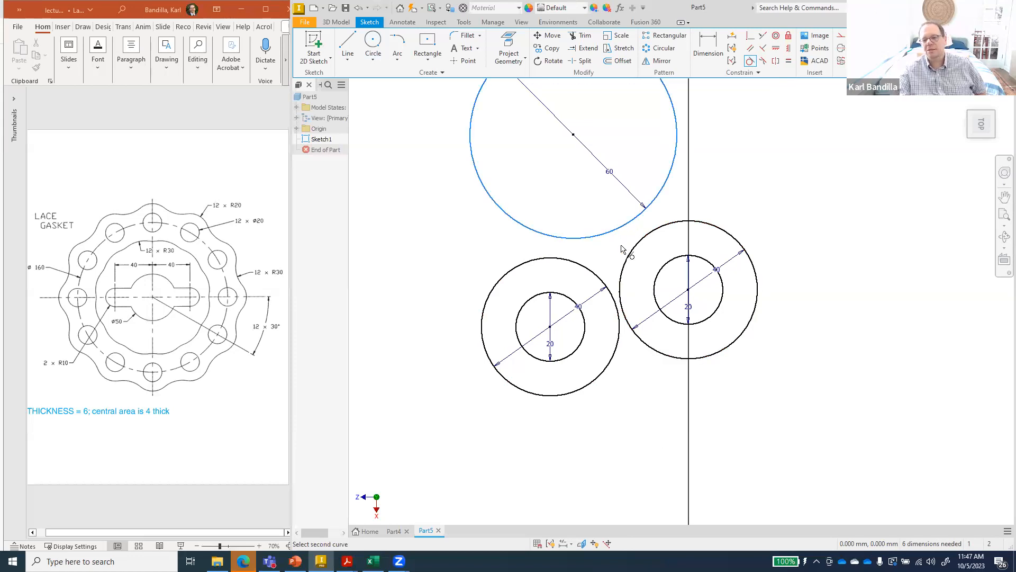
left_click(646, 241)
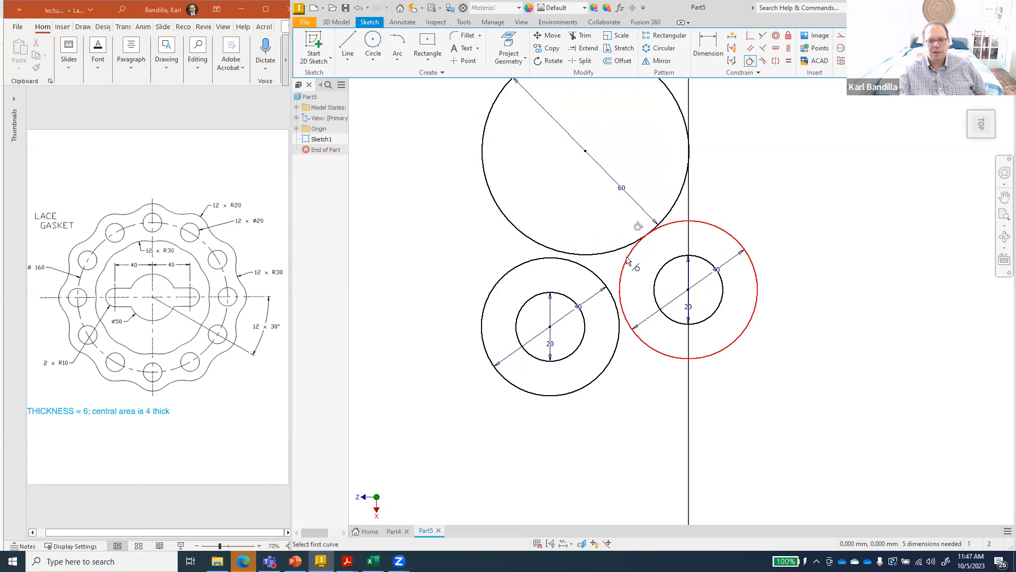
Step: Try to make the 60 mm circle tangent to the copied 40 mm circle, and undo that constraint
left_click(583, 255)
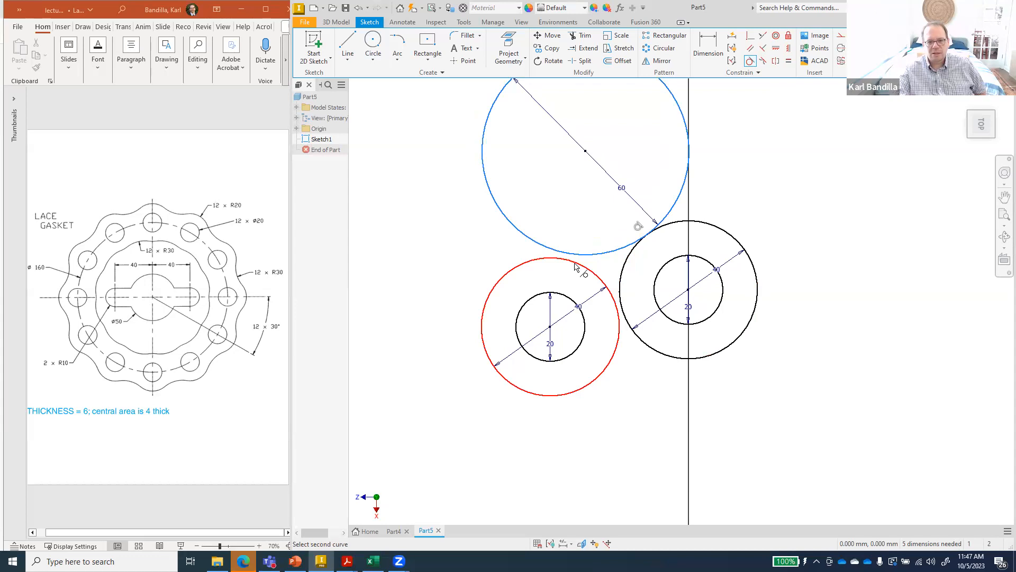
left_click(576, 266)
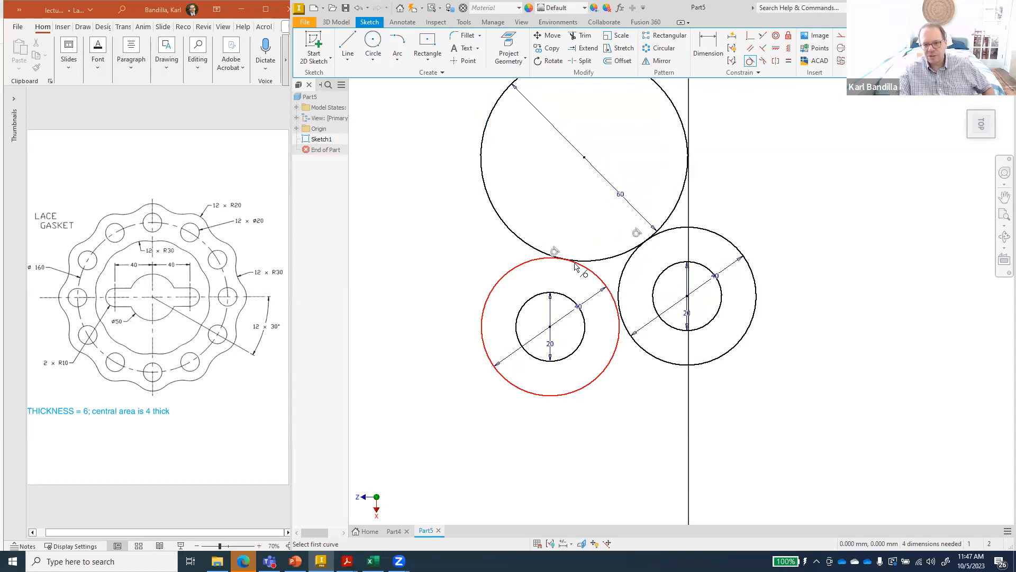
mouse_move(592, 285)
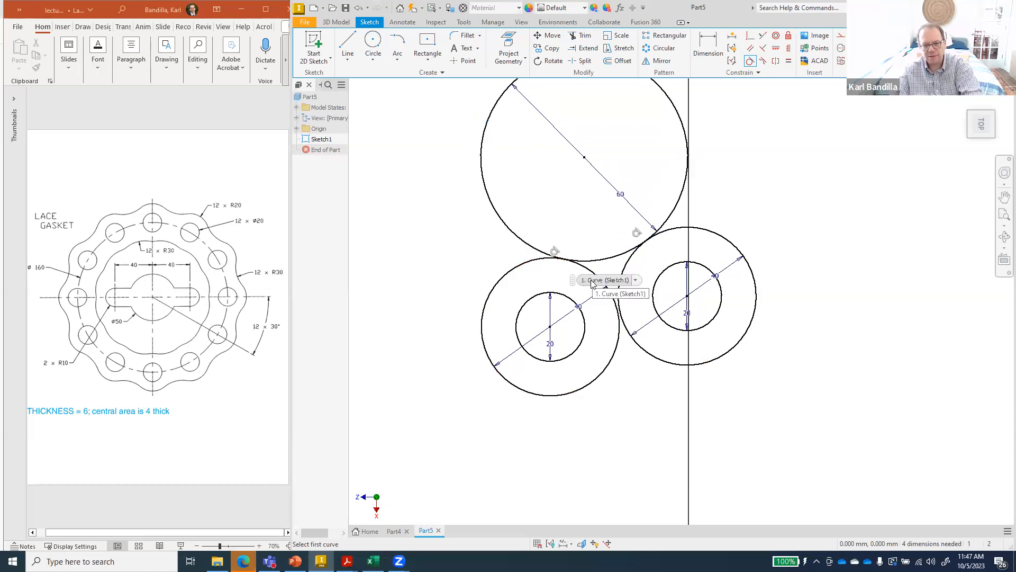
key("ctrl+z")
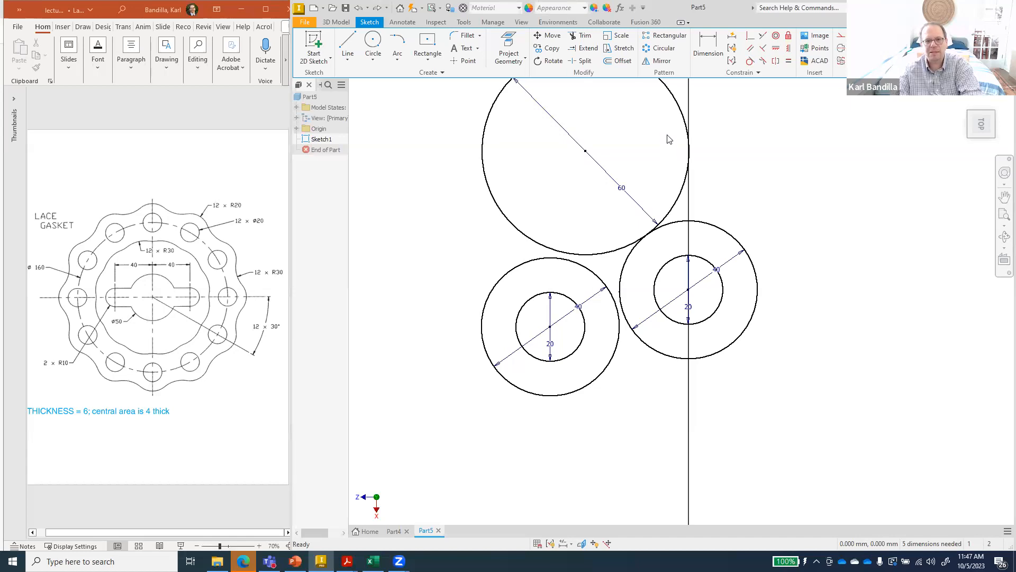
Step: Try to apply a Fix constraint to the original 40 mm circle on the vertical axis
left_click(789, 37)
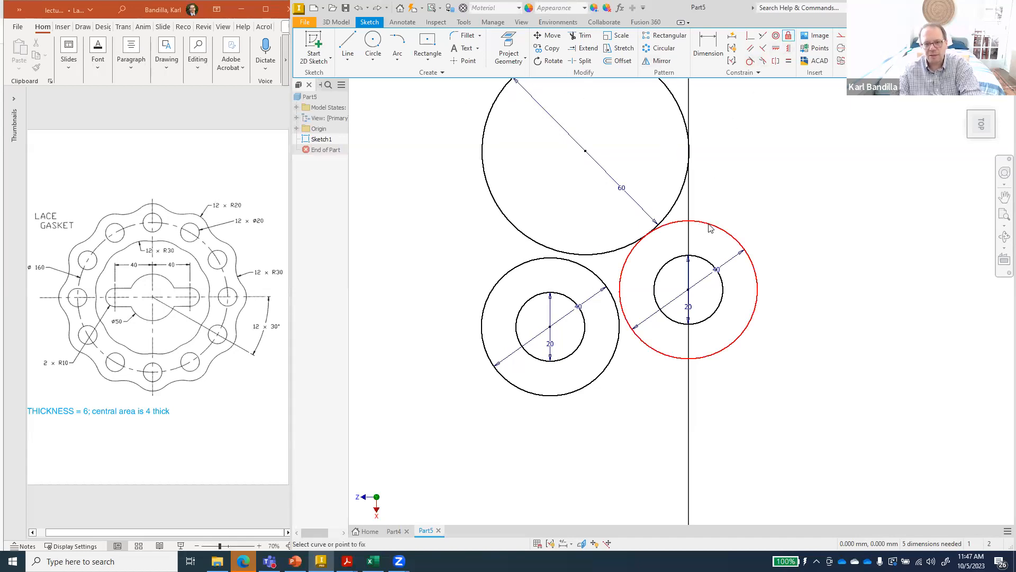
left_click(710, 228)
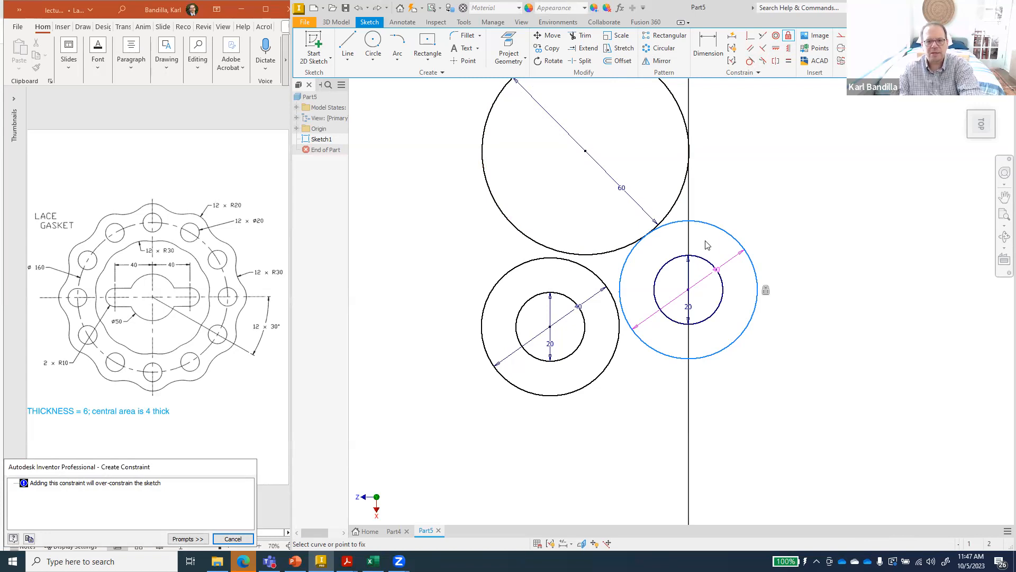
key("Escape")
Step: Try to make the 60 mm circle tangent to the copied 40 mm circle, and undo that constraint
left_click(750, 60)
left_click(561, 252)
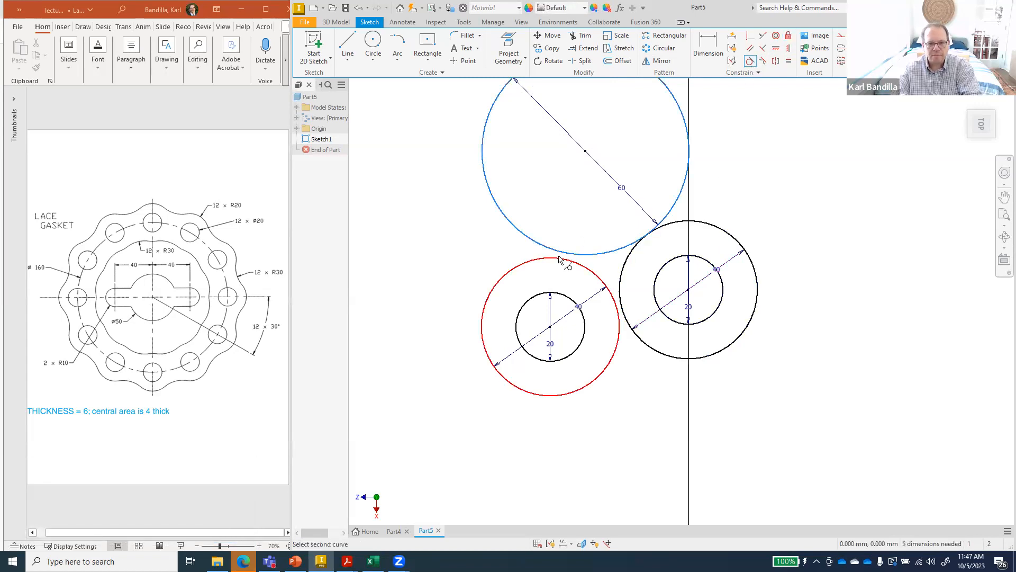
left_click(559, 261)
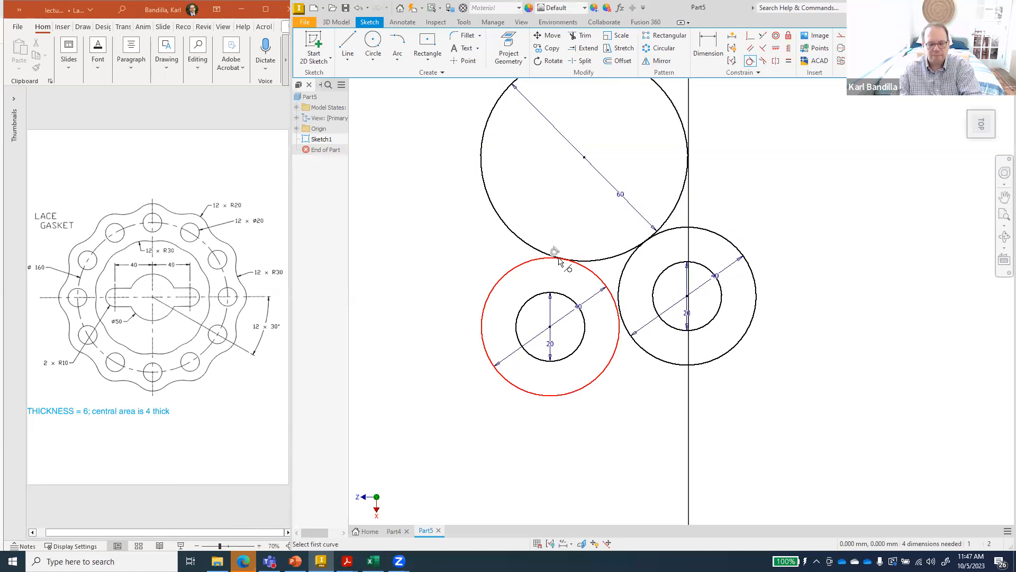
key("ctrl+z")
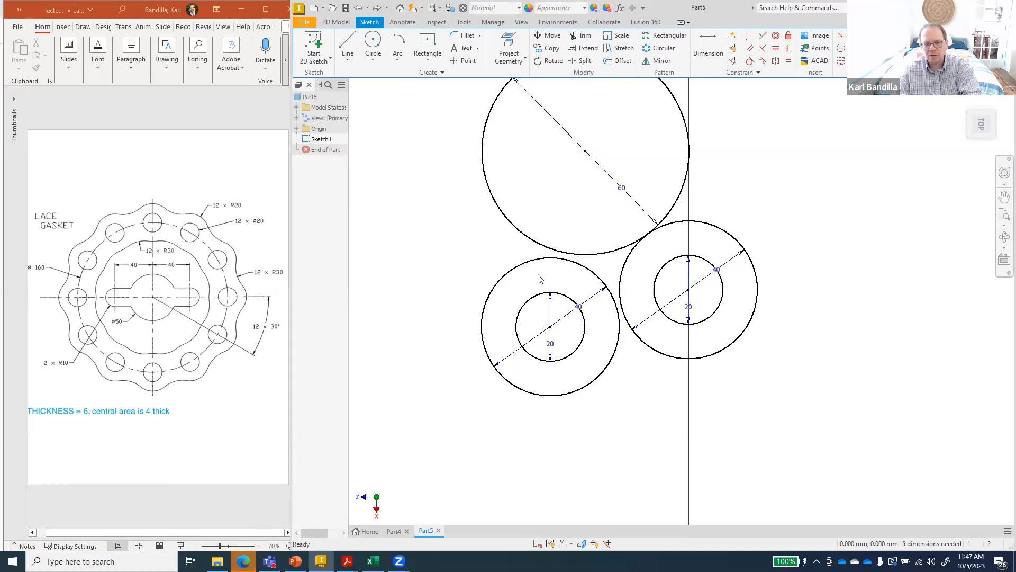
Step: Try to apply a Fix constraint to the original 20 mm circle on the vertical axis
left_click(788, 36)
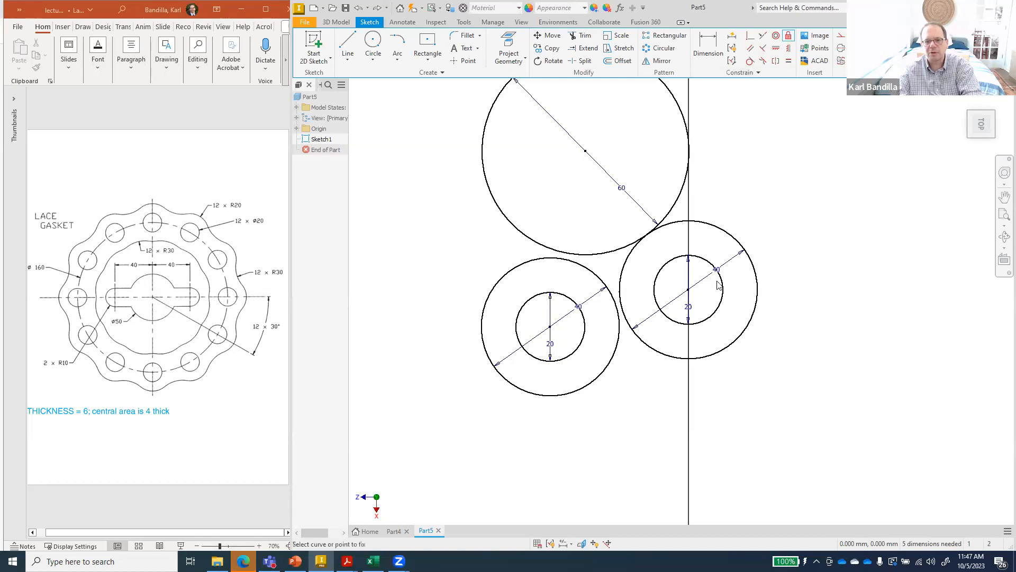
left_click(716, 315)
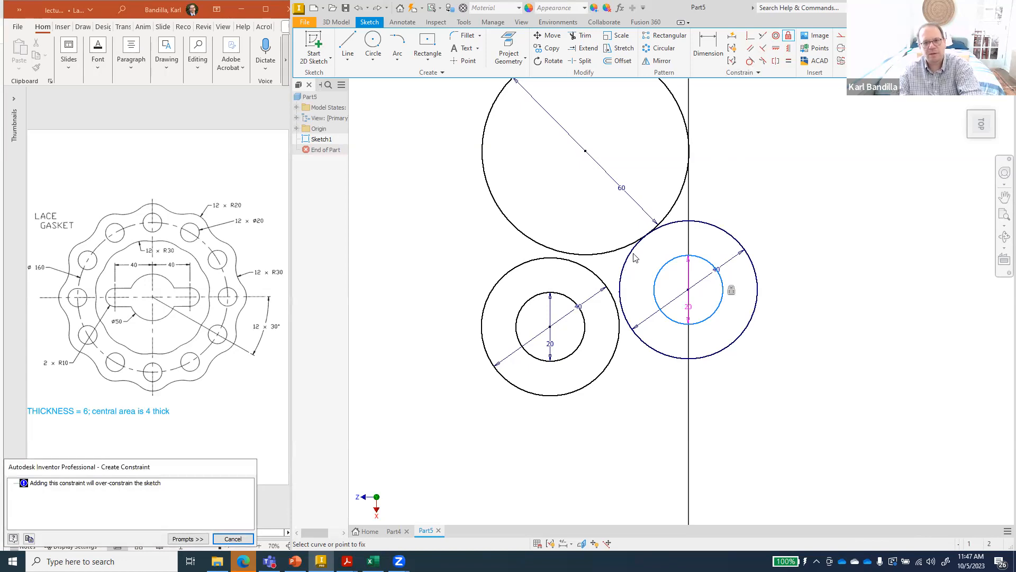
key("Escape")
Step: Try again to constrain the 60 mm circle tangent to the copied 40 mm circle, and undo the tangency
left_click(750, 60)
left_click(606, 252)
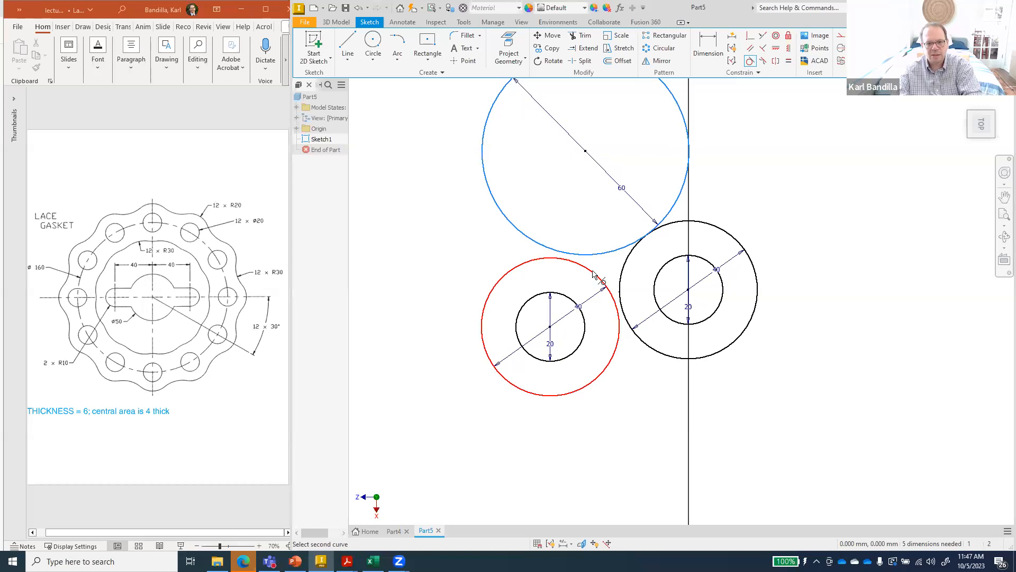
left_click(594, 274)
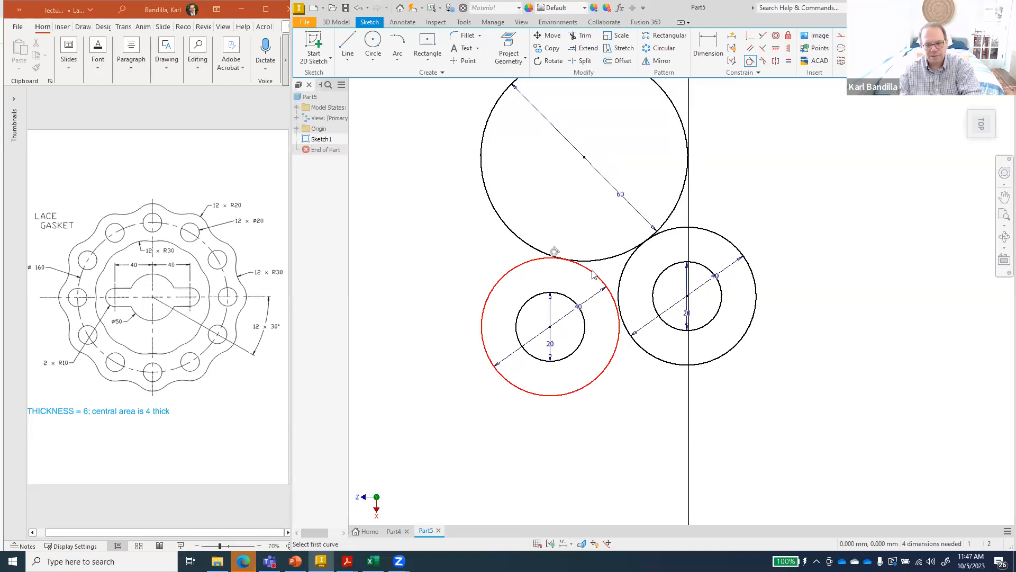
key("ctrl+z")
Step: Dimension the vertical distance from the origin to the centre of the original concentric circles as 80 mm
left_click(708, 45)
scroll(803, 430, "down", 3)
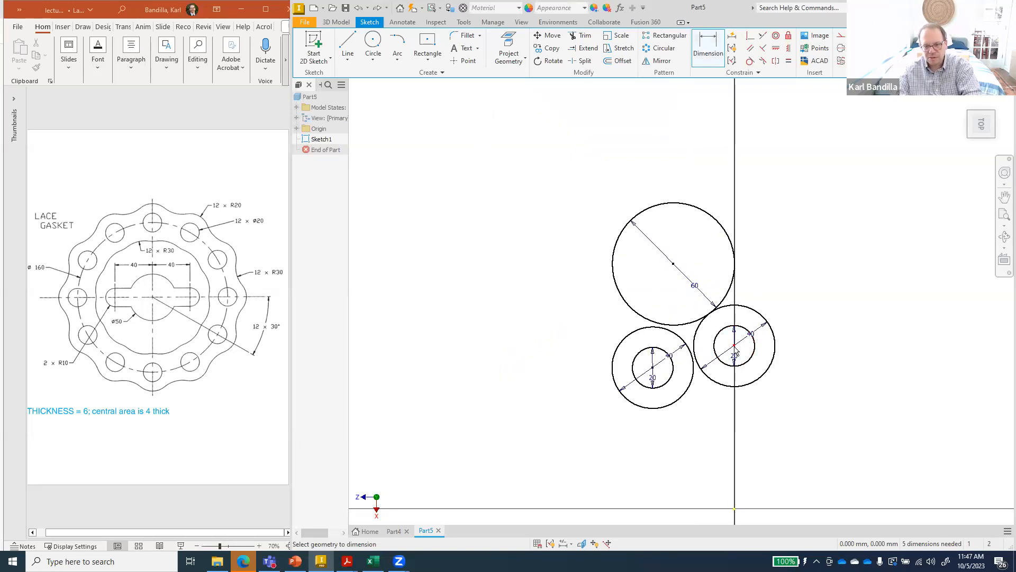
left_click(736, 510)
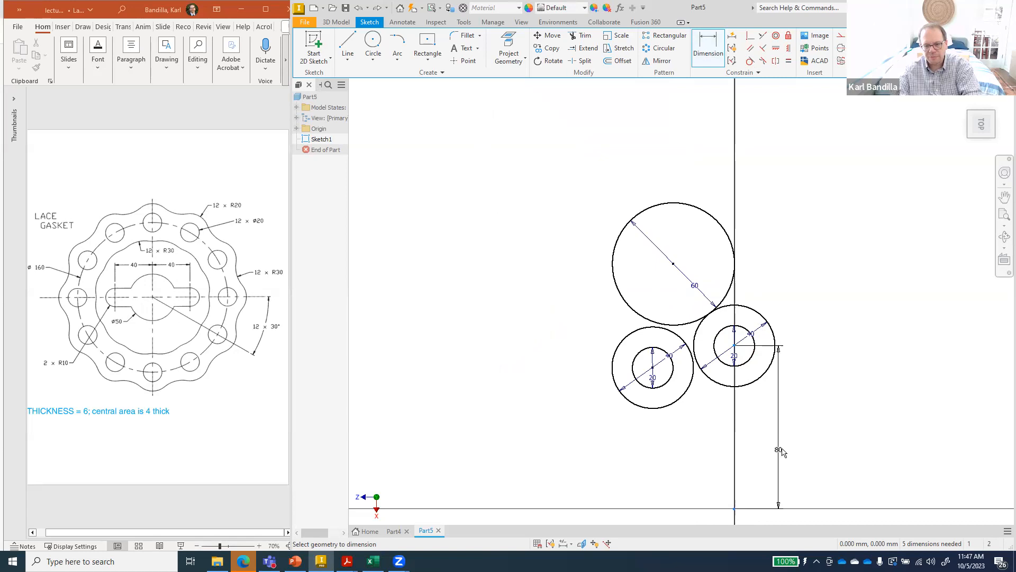
left_click(809, 437)
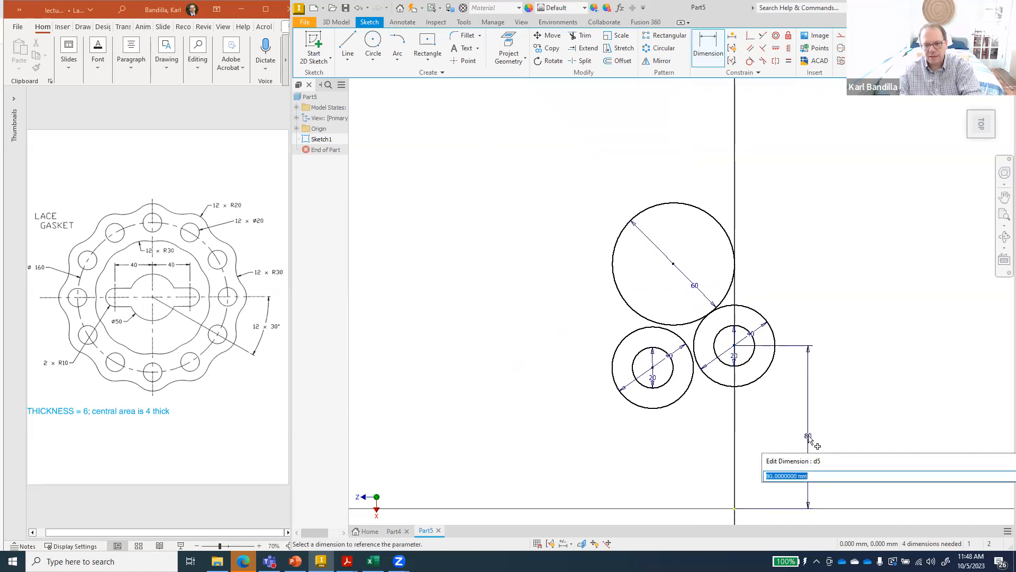
key("Return")
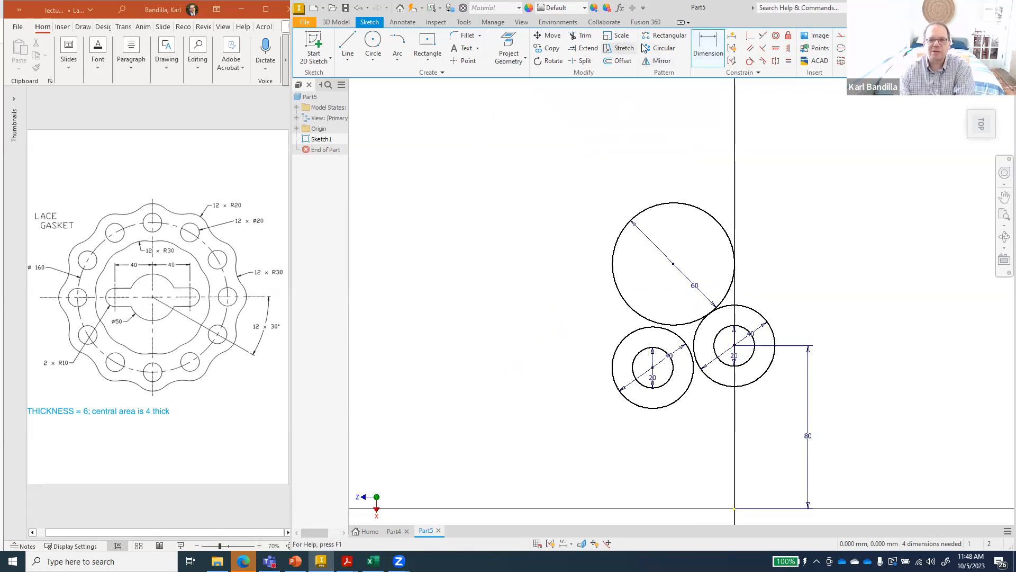
Step: Make the copied 40 mm circle tangent to the 60 mm circle
left_click(751, 63)
left_click(678, 325)
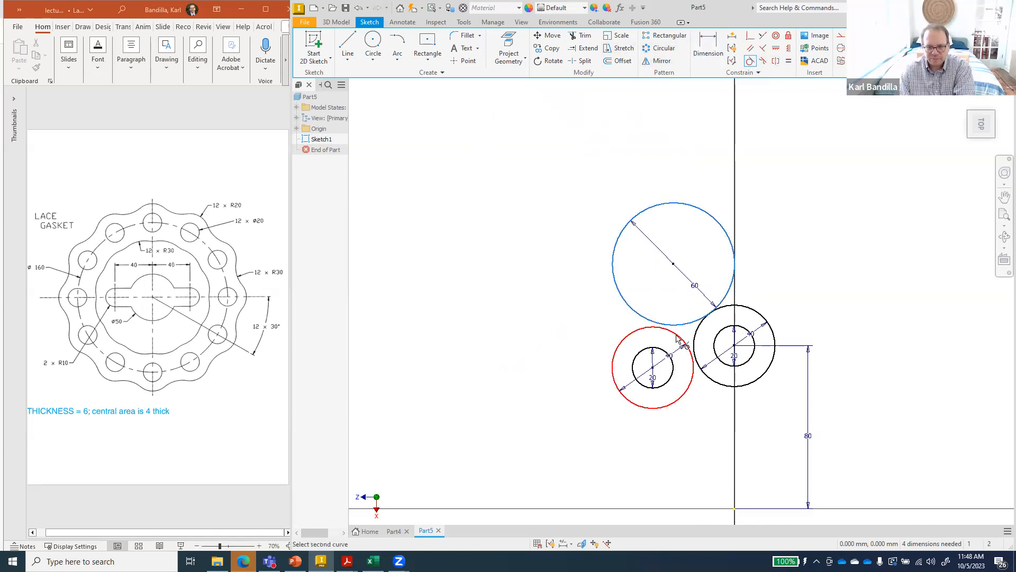
left_click(677, 336)
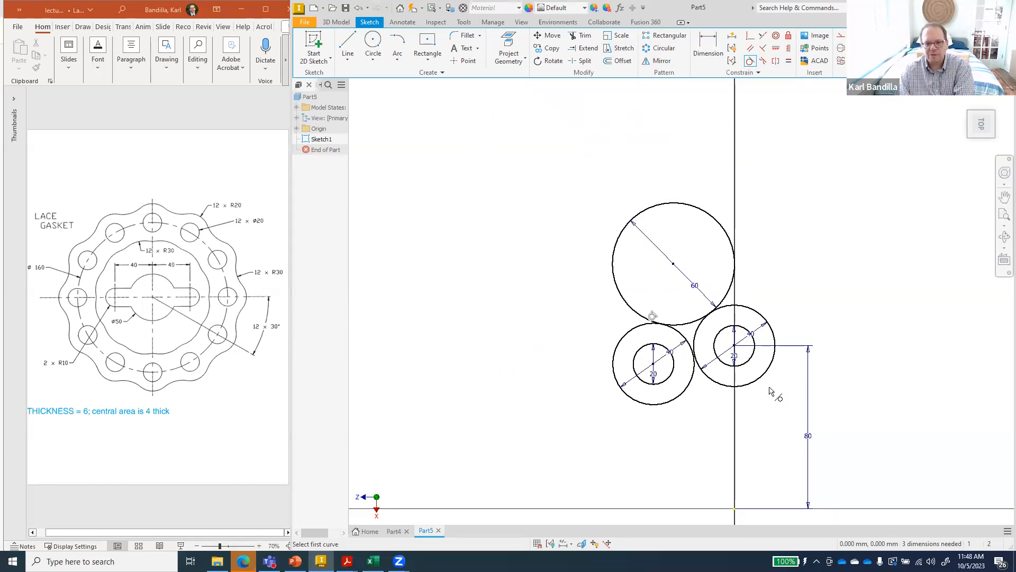
scroll(770, 390, "up", 3)
scroll(761, 296, "down", 1)
key("Escape")
Step: Trim the outer part of the 60 mm circle, keeping only the short arc between the two 40 mm circles
scroll(682, 328, "down", 2)
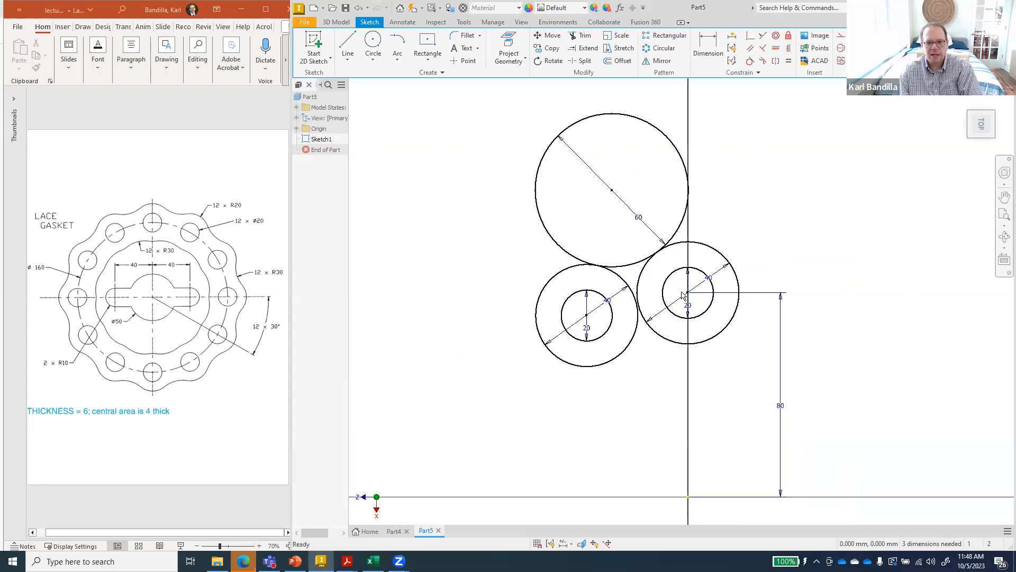
left_click(582, 35)
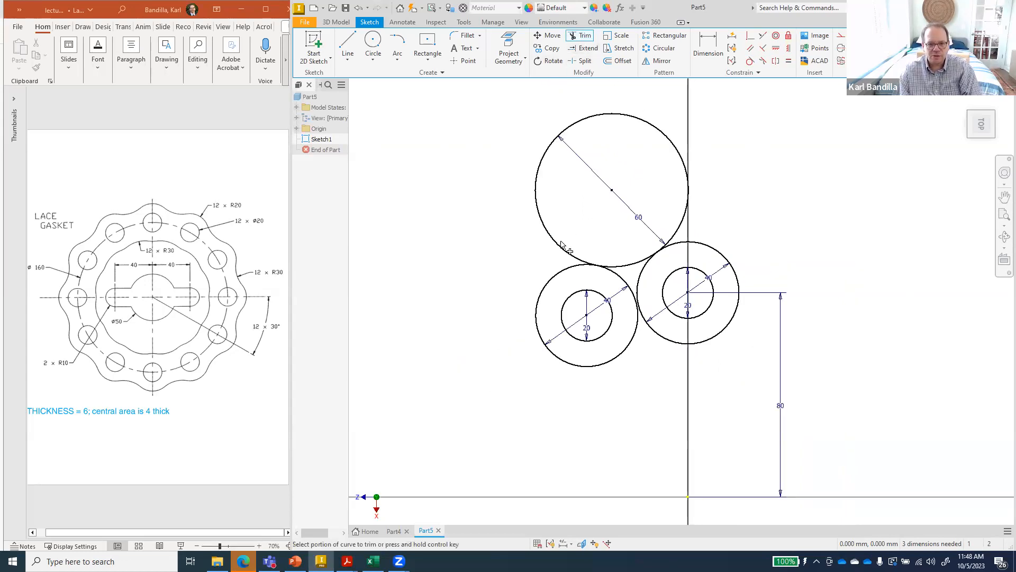
left_click(563, 245)
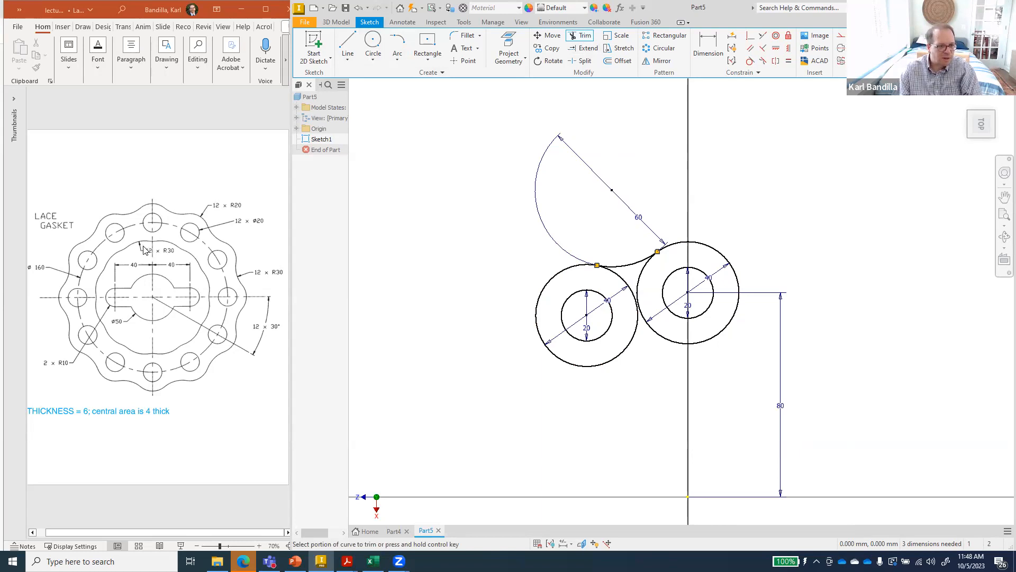
left_click(373, 45)
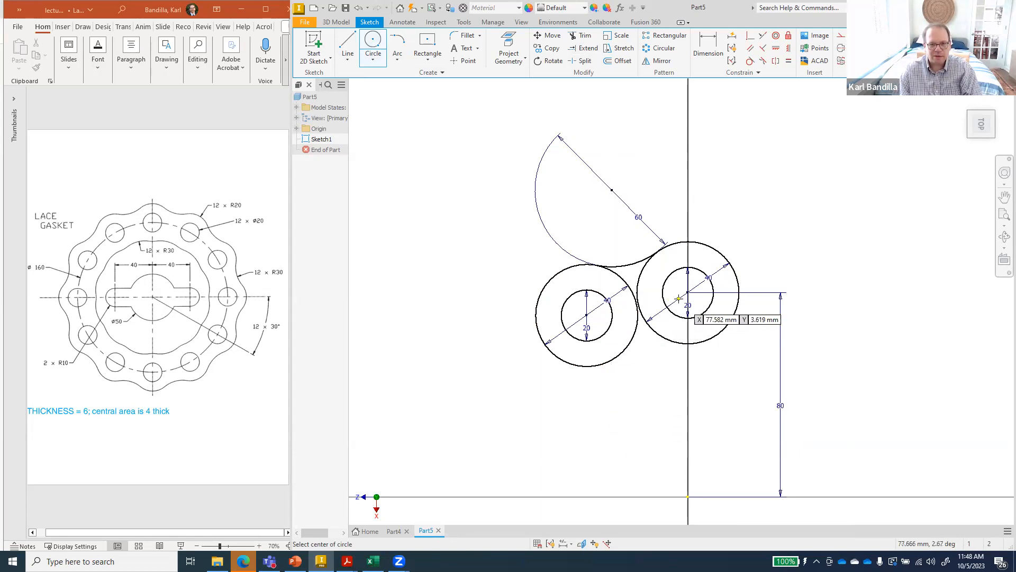
key("l")
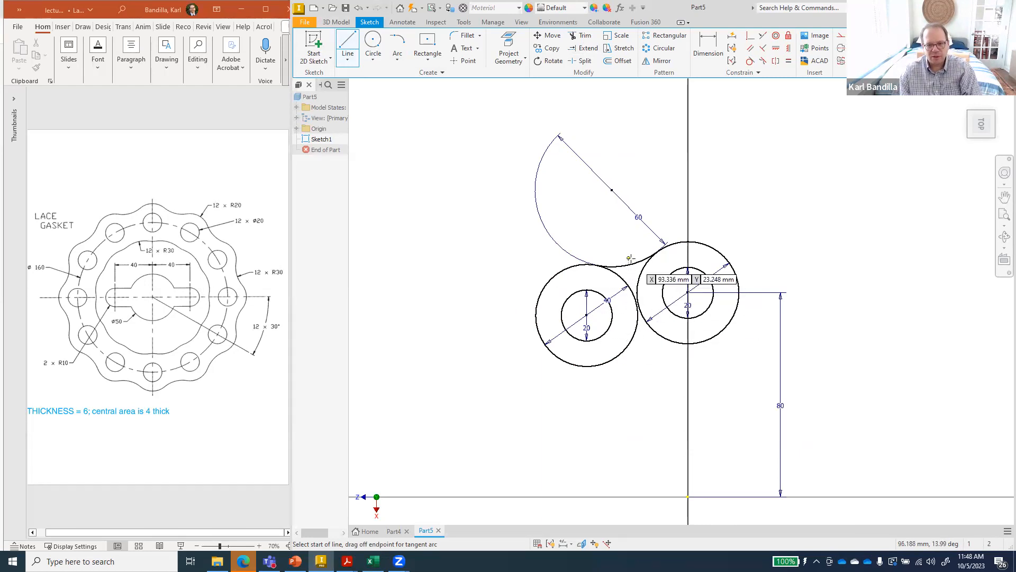
left_click(586, 315)
key("Escape")
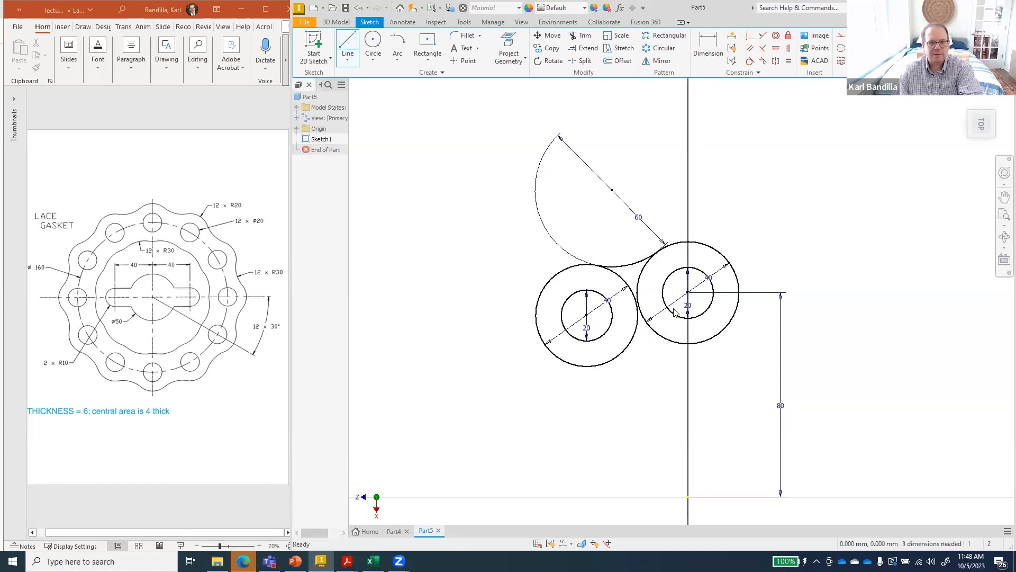
Step: Draw a line connecting the centres of the two pairs of concentric circles
left_click(348, 43)
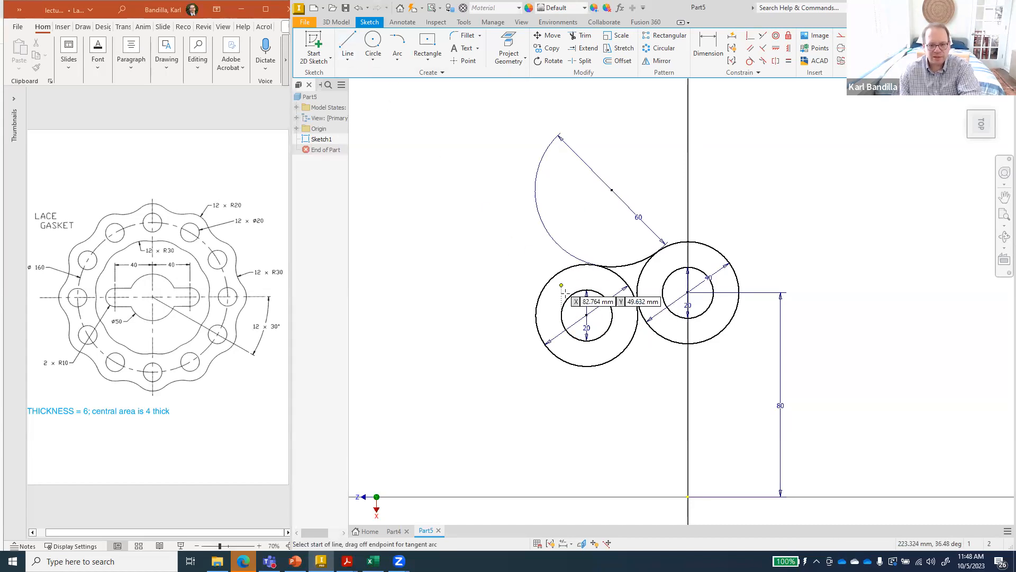
left_click(586, 315)
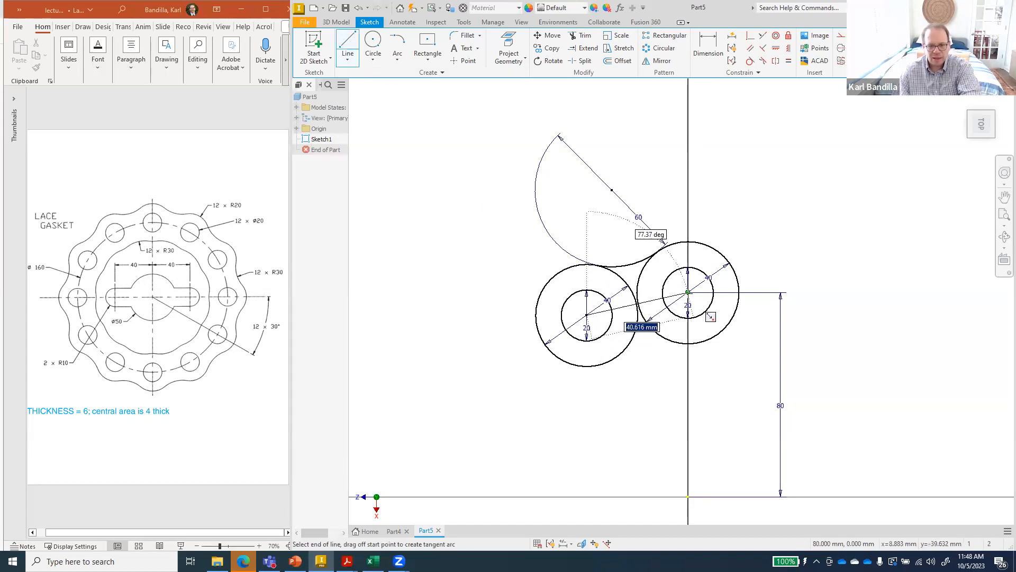
left_click(688, 293)
key("Escape")
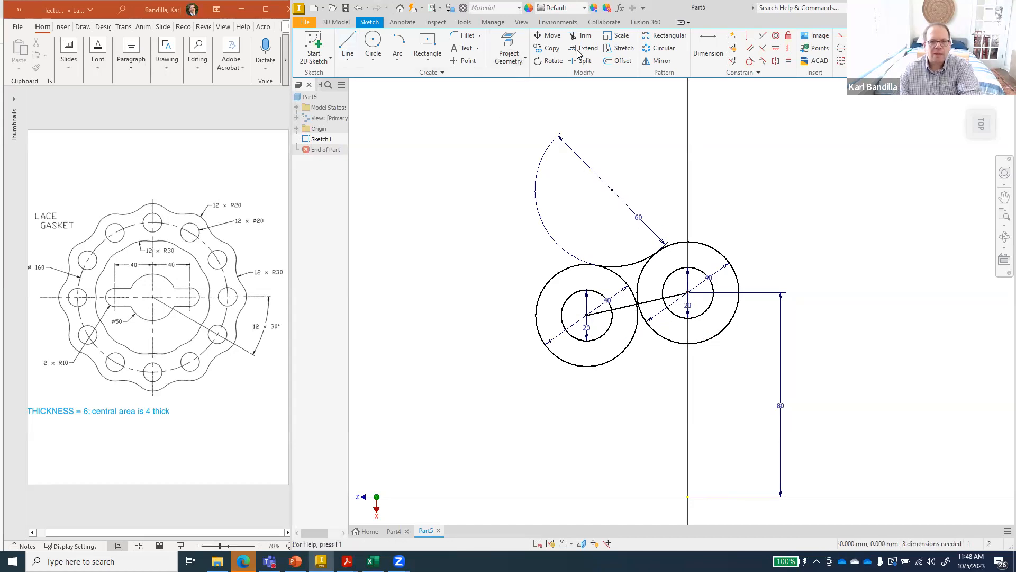
Step: Mirror the short connecting arc about the line between the circle centres, and delete that line
left_click(661, 61)
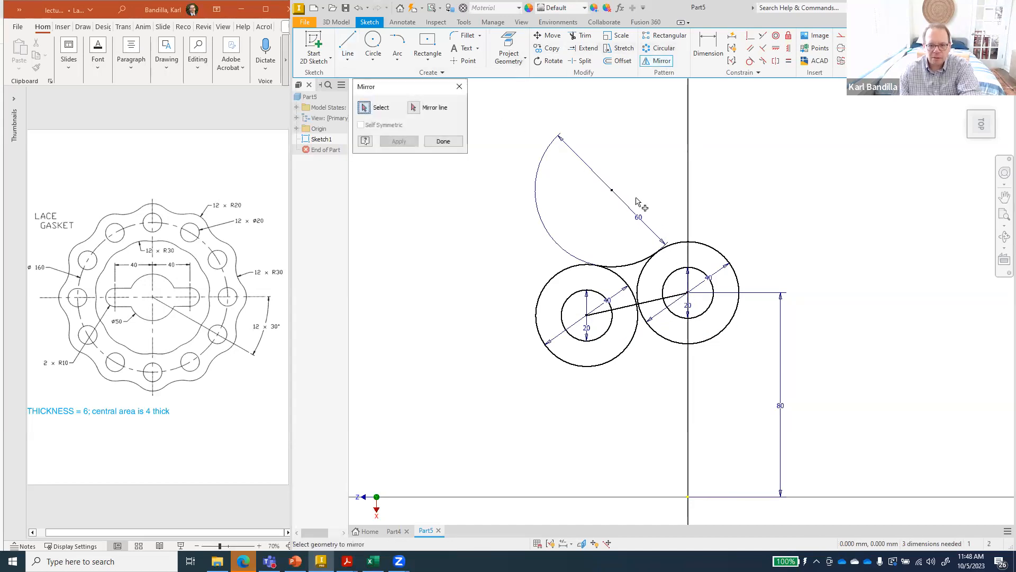
left_click(630, 267)
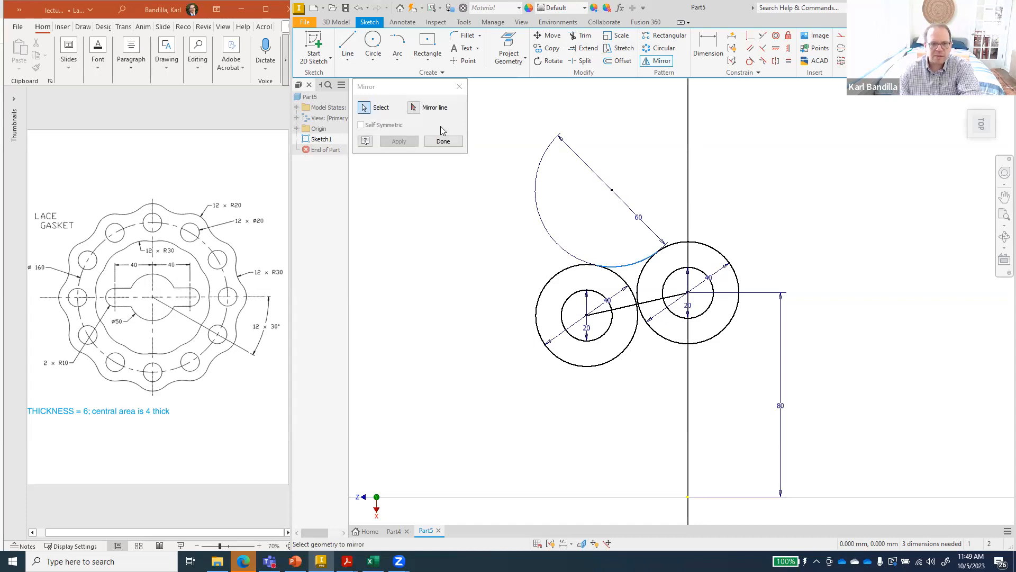
left_click(414, 107)
left_click(633, 305)
left_click(402, 144)
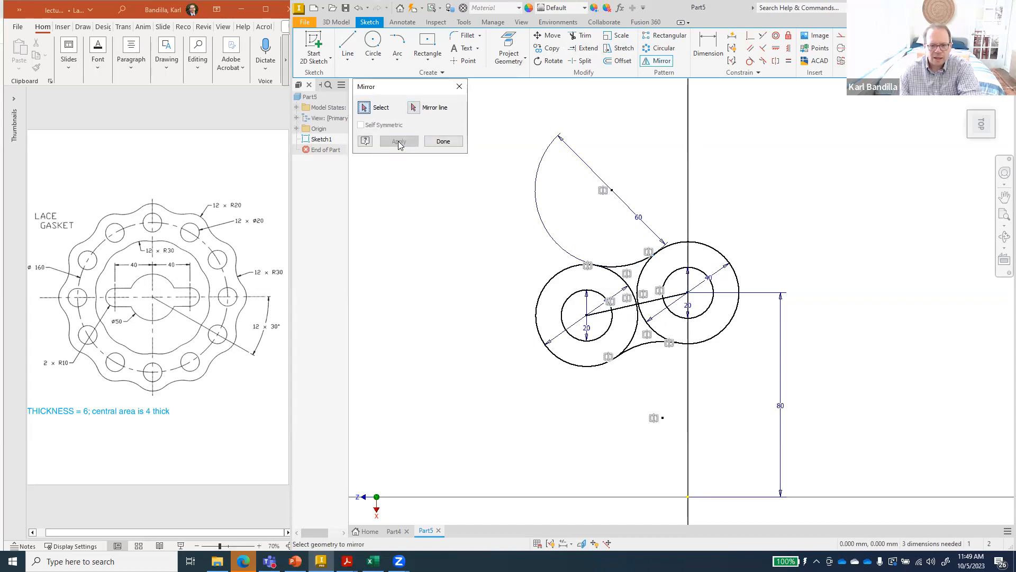
left_click(429, 143)
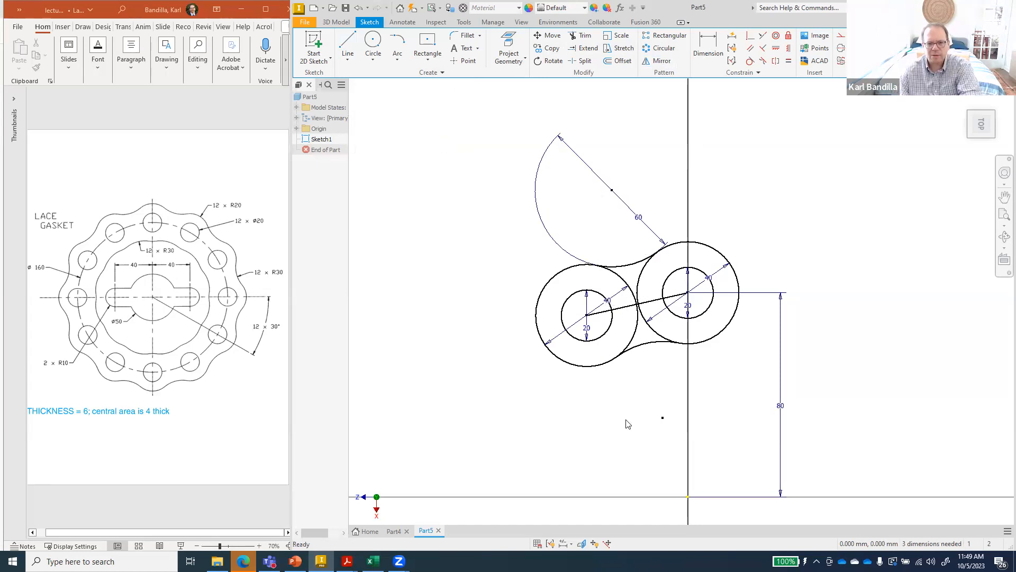
left_click(629, 308)
key("Delete")
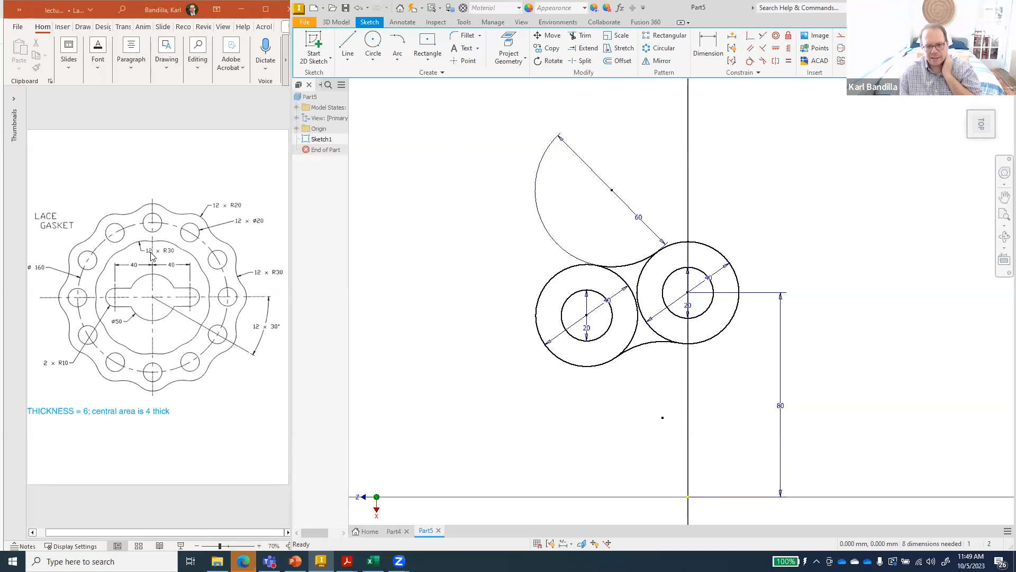
Step: Trim the facing inner portions of both 40 mm circles between the two connecting arcs
left_click(585, 37)
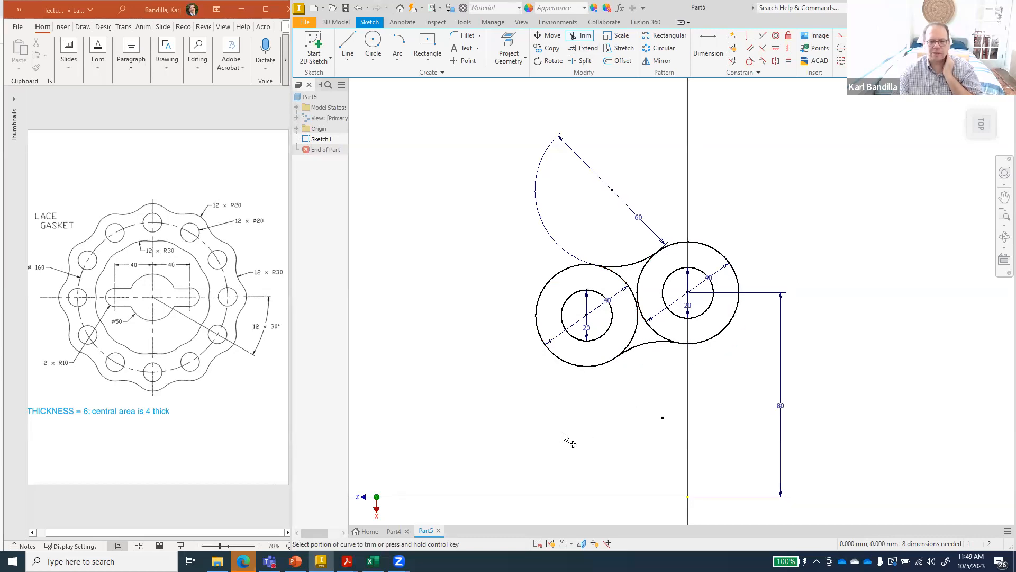
left_click(656, 332)
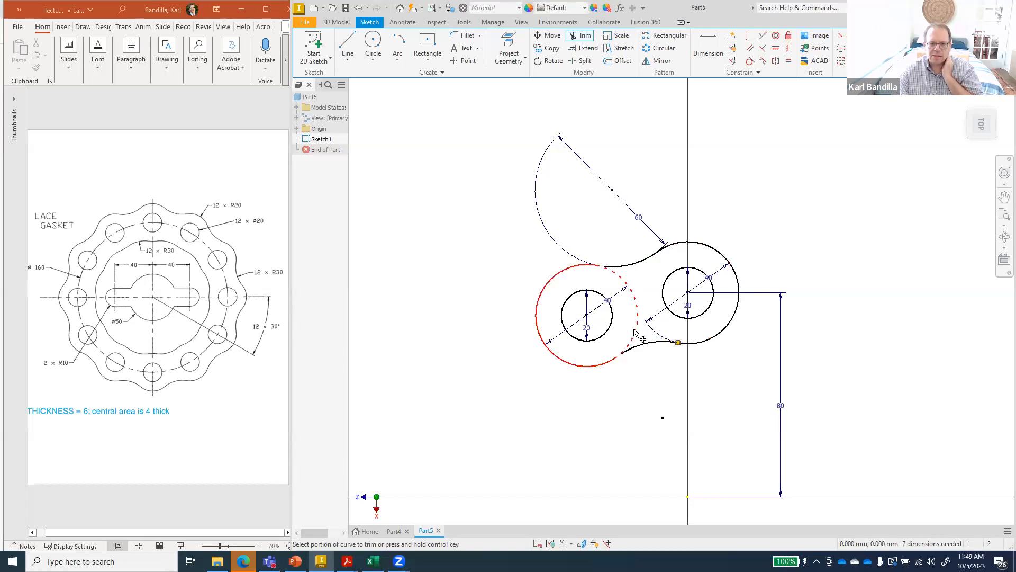
left_click(635, 332)
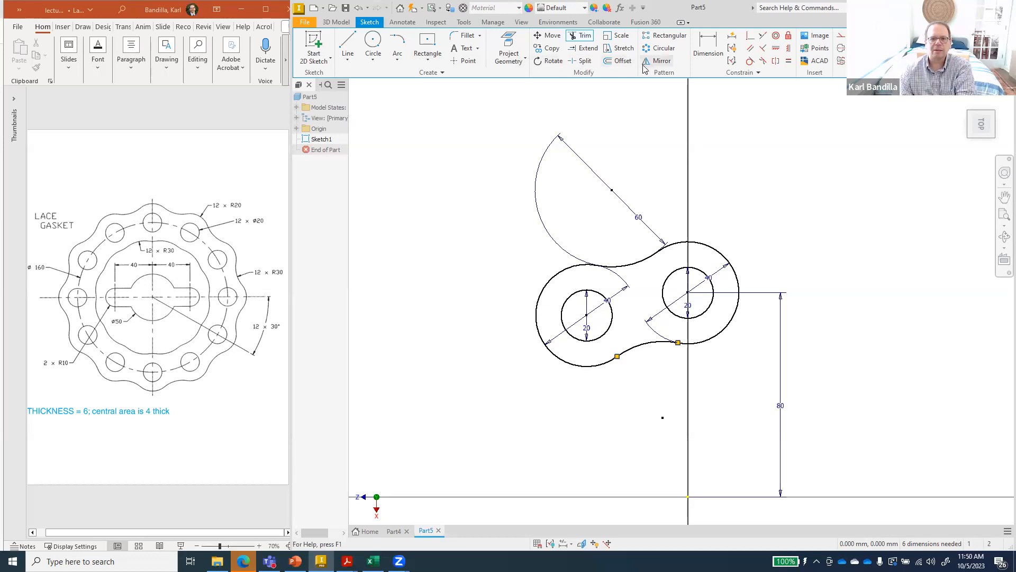
left_click(553, 61)
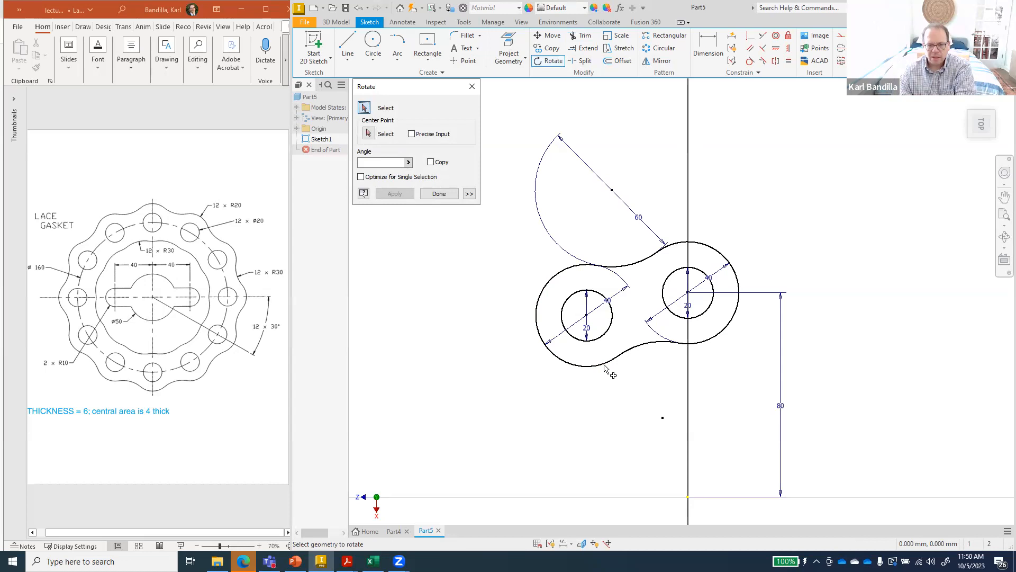
left_click(640, 266)
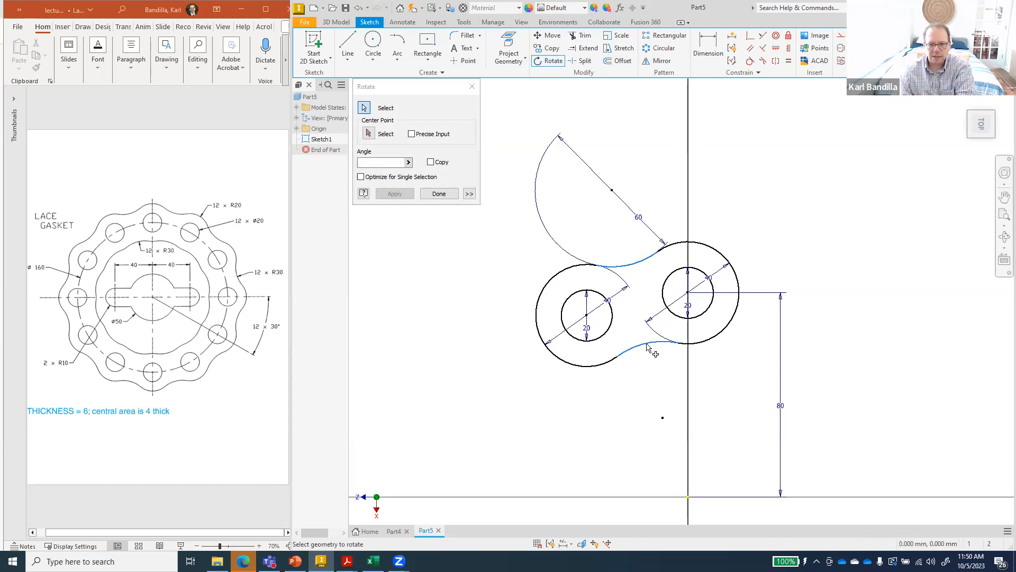
left_click(369, 133)
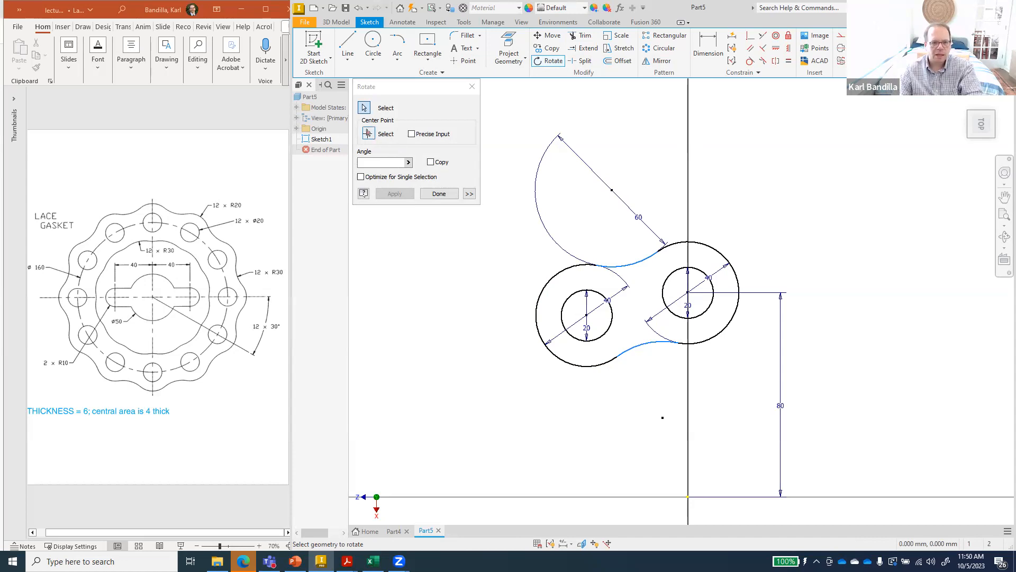
left_click(688, 497)
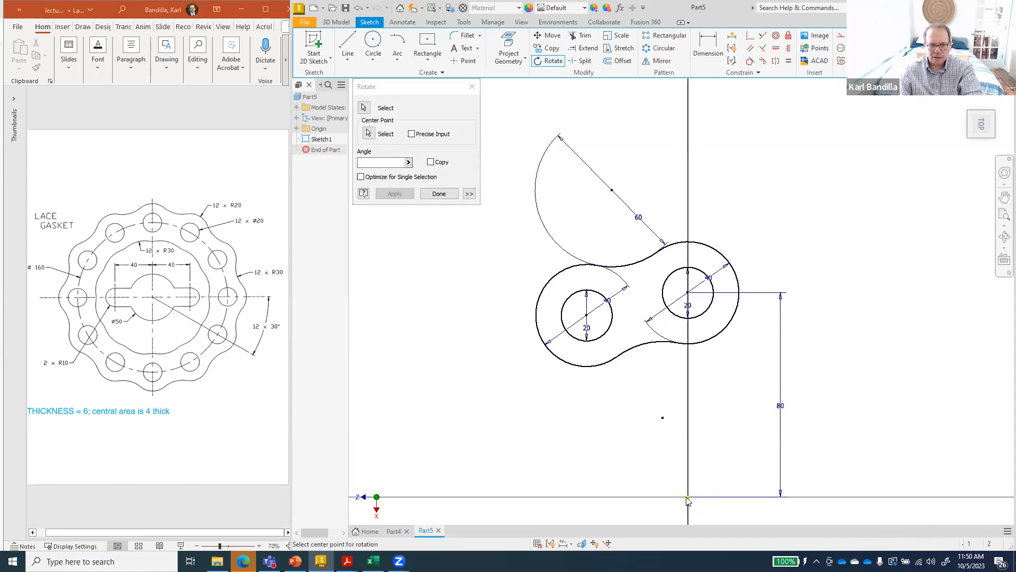
left_click(460, 294)
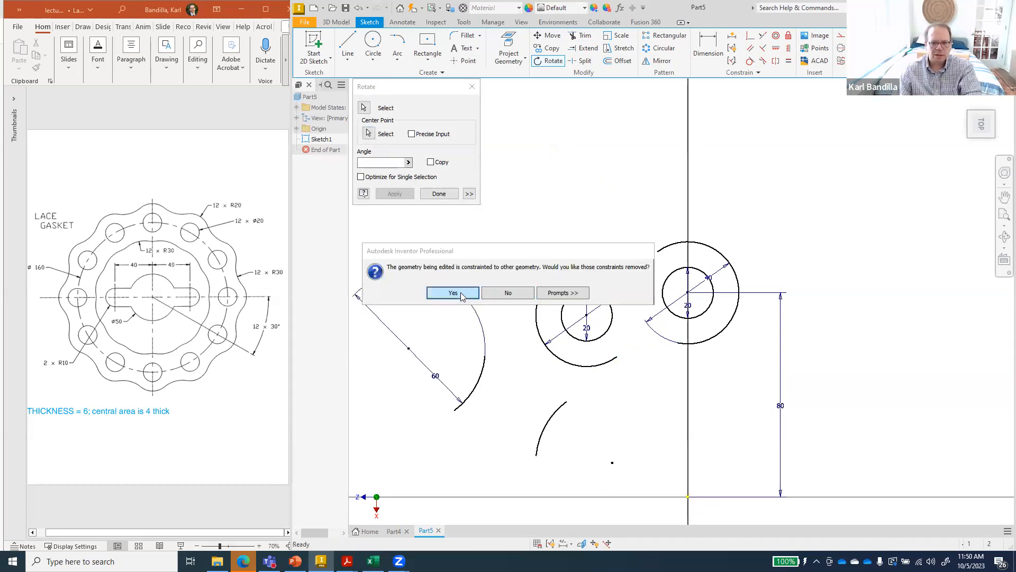
left_click(431, 163)
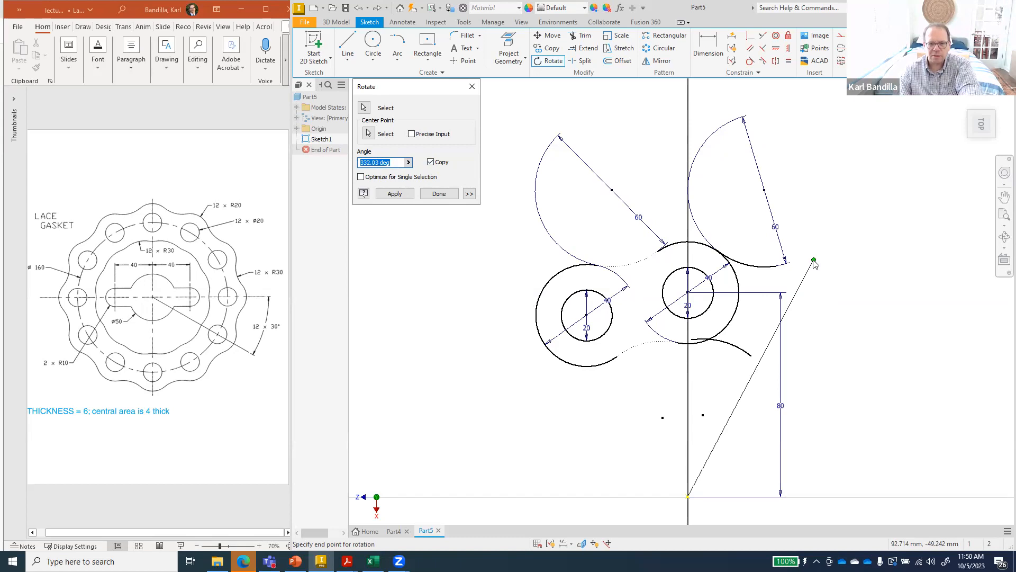
key("Escape")
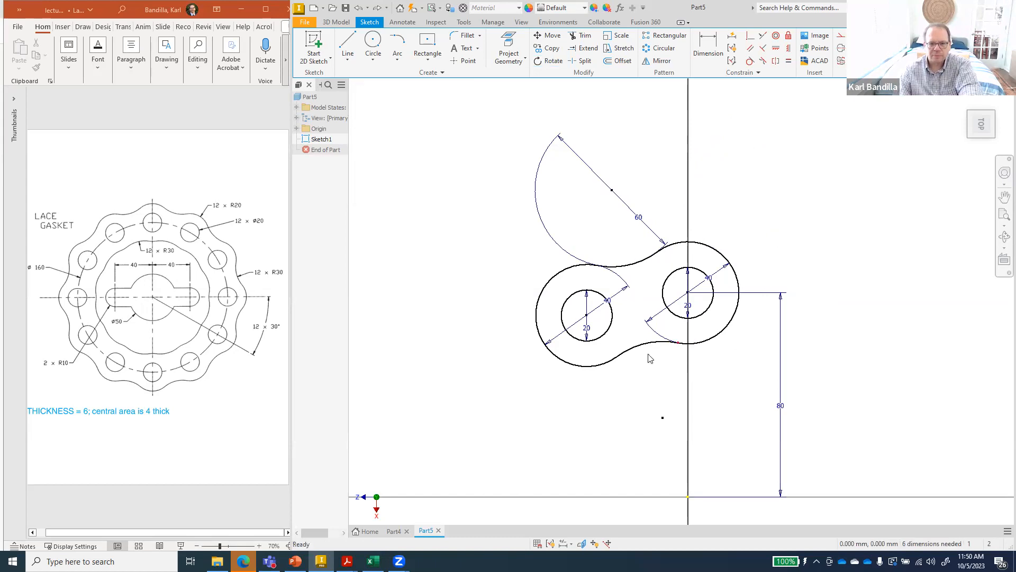
Step: Undo the 40 mm circle trims, the deleted centre line and the mirrored lower arc
key("ctrl+z")
key("ctrl+z")
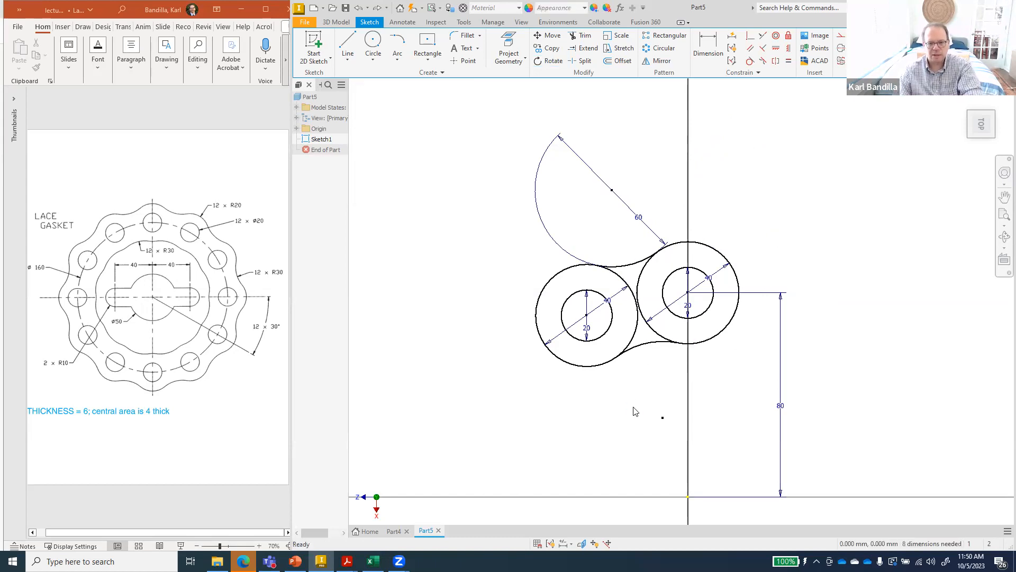
key("ctrl+z")
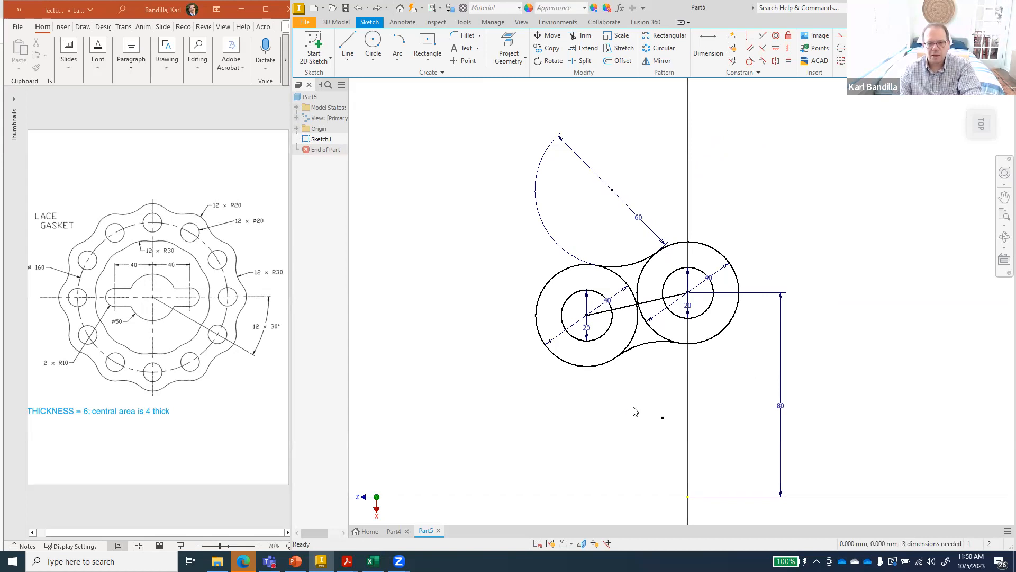
key("ctrl+z")
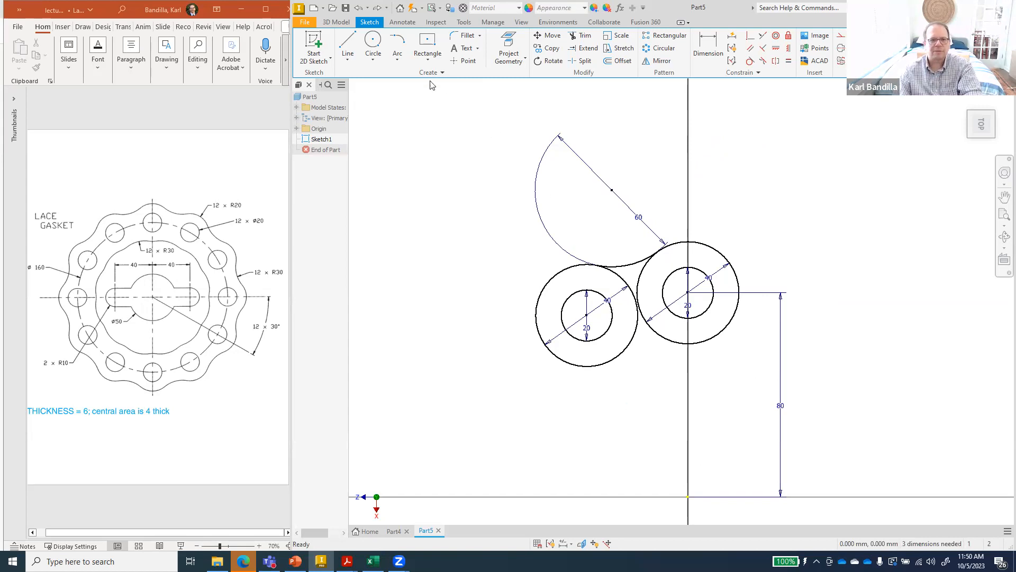
Step: Draw a 60 mm diameter circle just below the two pairs of concentric circles
left_click(373, 43)
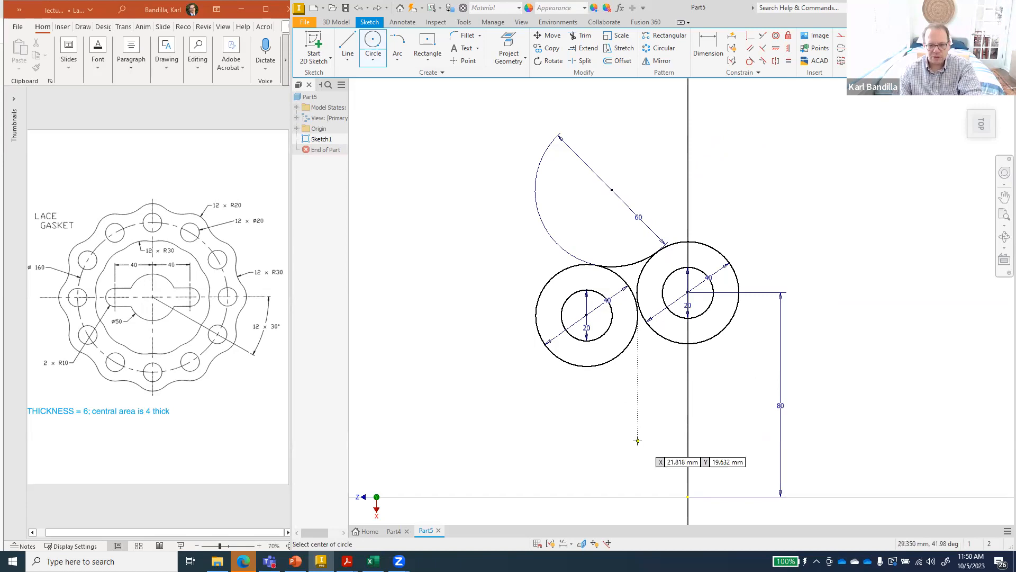
left_click(650, 421)
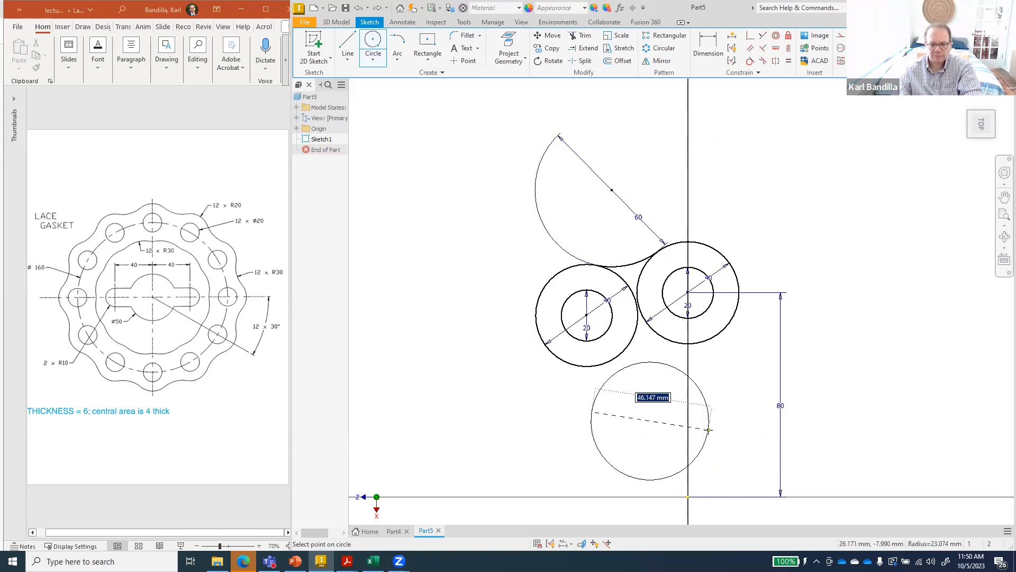
type("60")
key("Return")
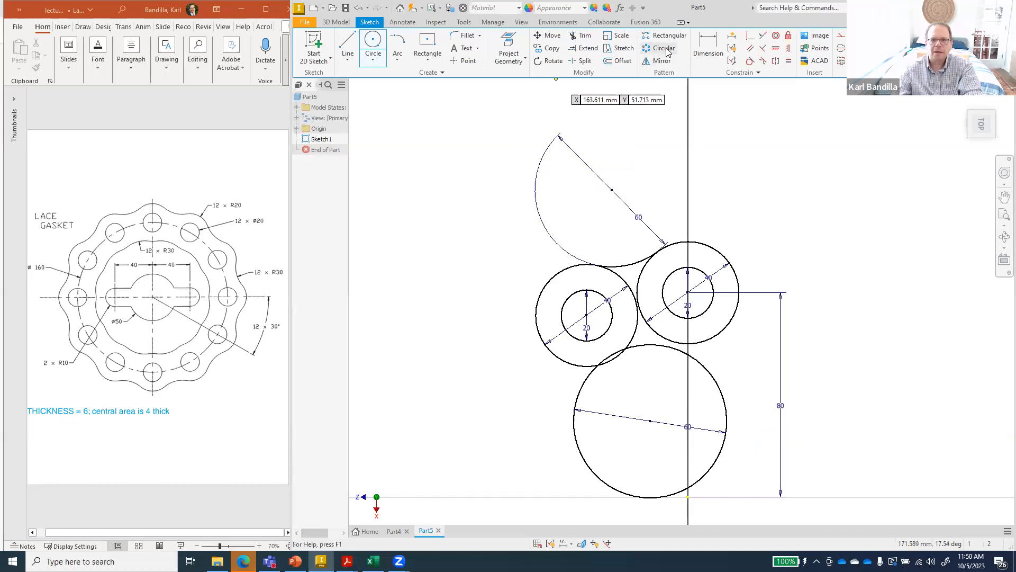
Step: Make the lower 60 mm circle tangent to both 40 mm circles and trim it to the short connecting arc between them
left_click(750, 61)
left_click(681, 352)
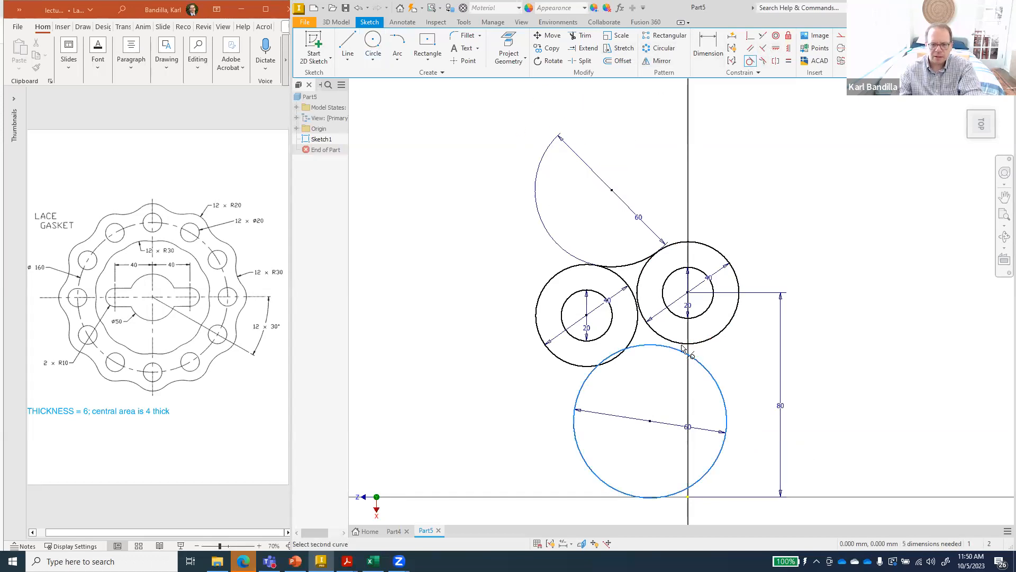
left_click(682, 343)
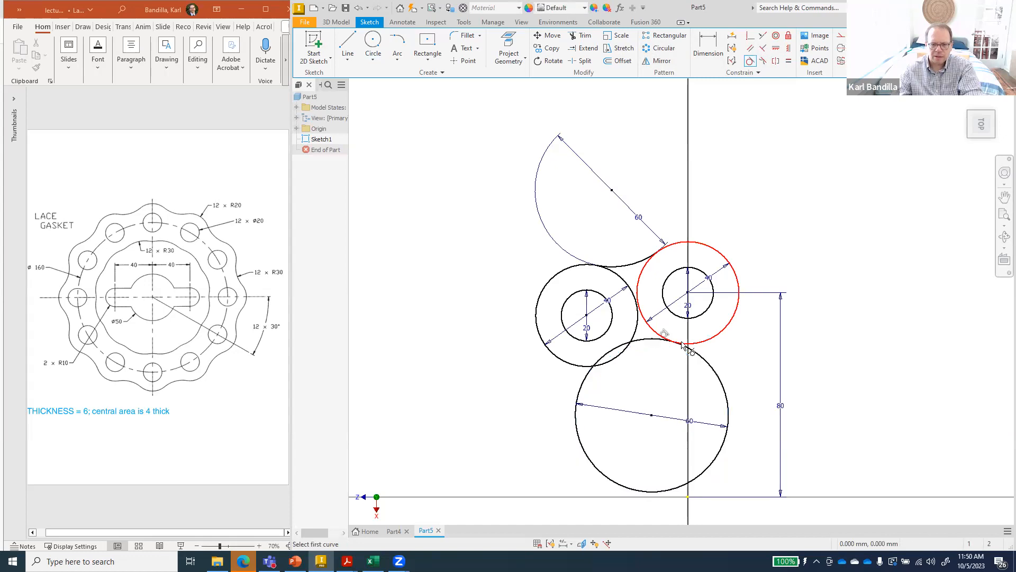
left_click(590, 372)
left_click(612, 364)
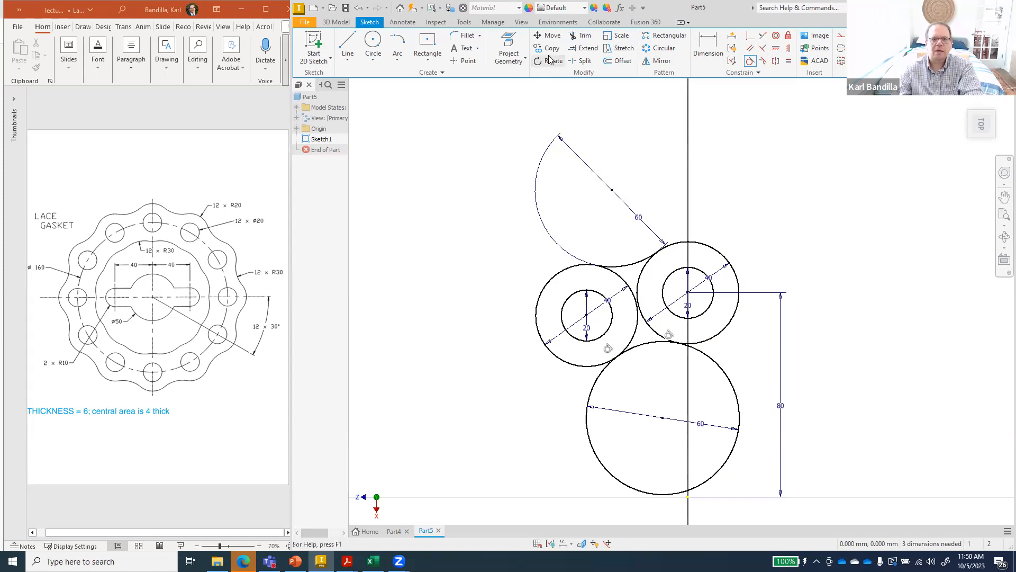
left_click(583, 36)
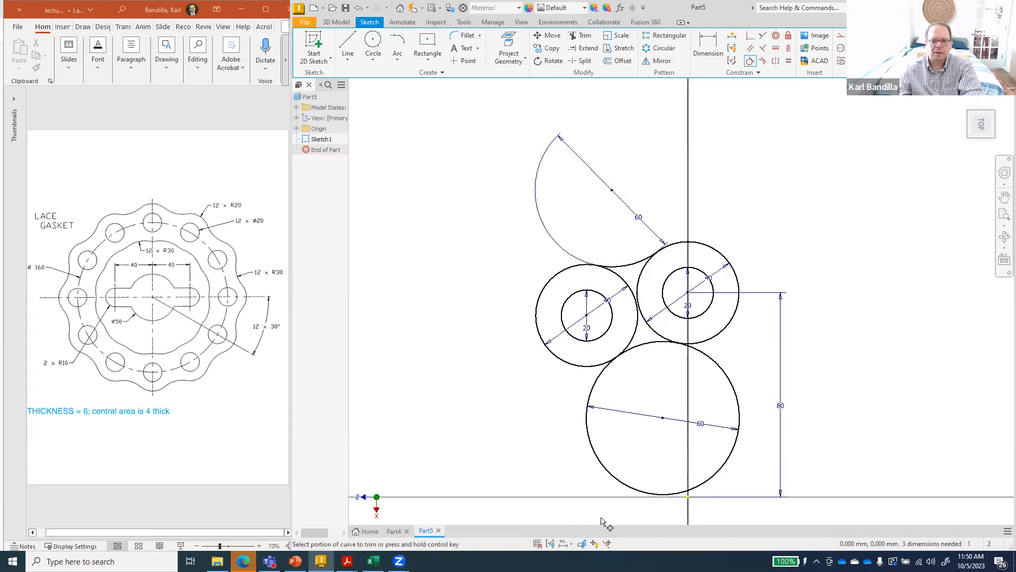
left_click(602, 458)
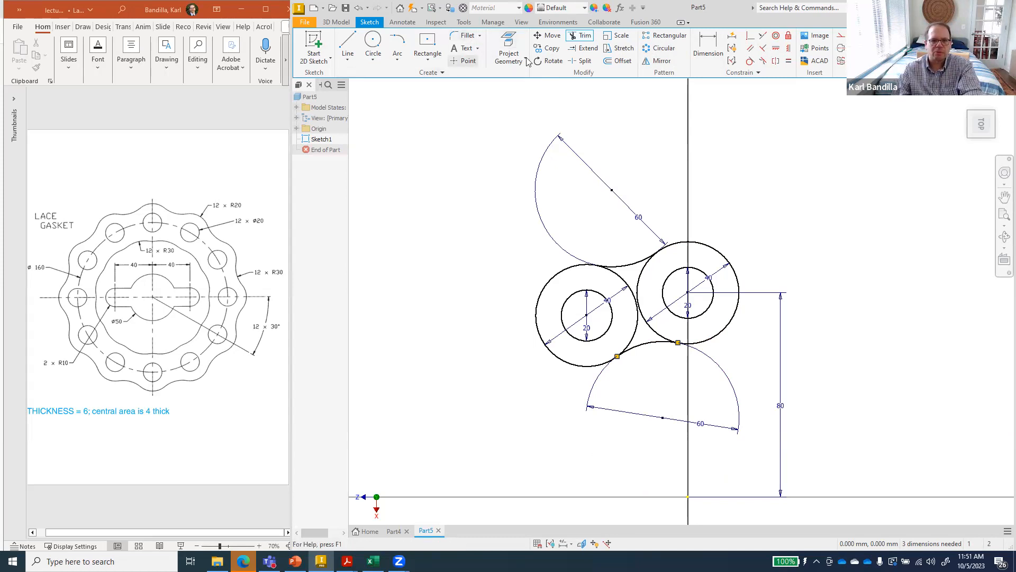
Step: Rotate a copy of the upper and lower connecting arcs by 330 degrees about the sketch origin
left_click(551, 61)
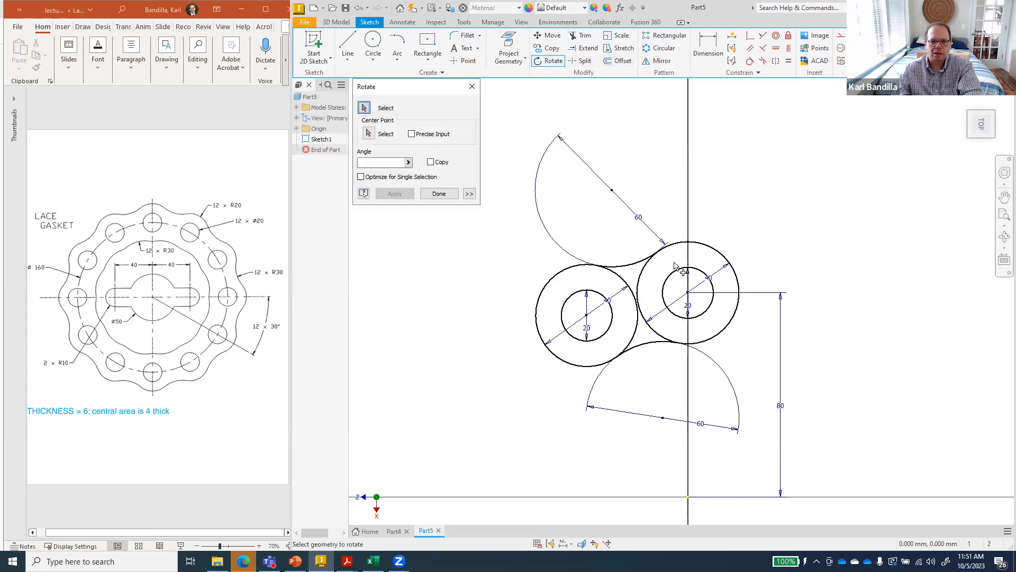
left_click(635, 261)
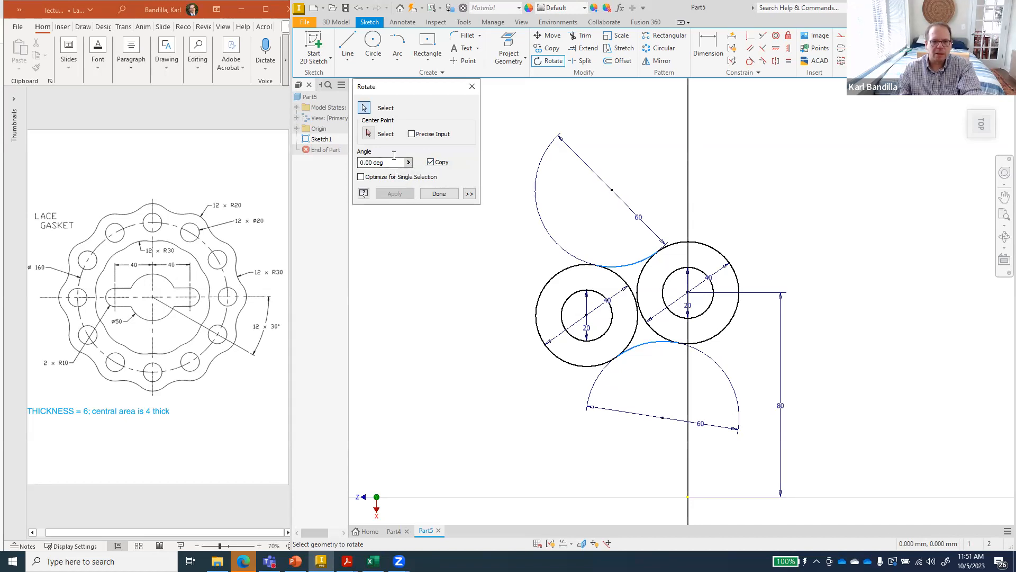
left_click(369, 133)
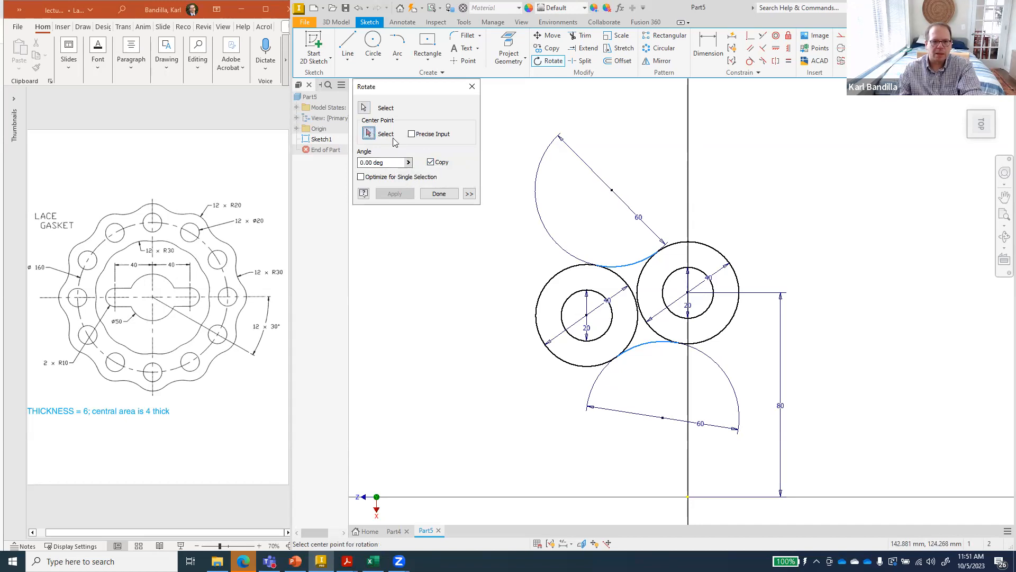
left_click(688, 496)
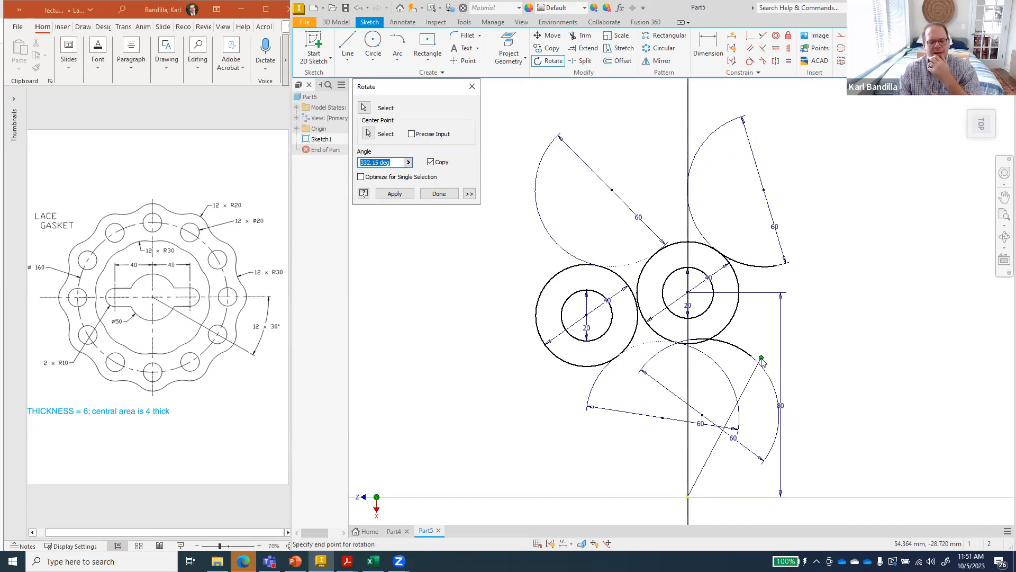
type("33")
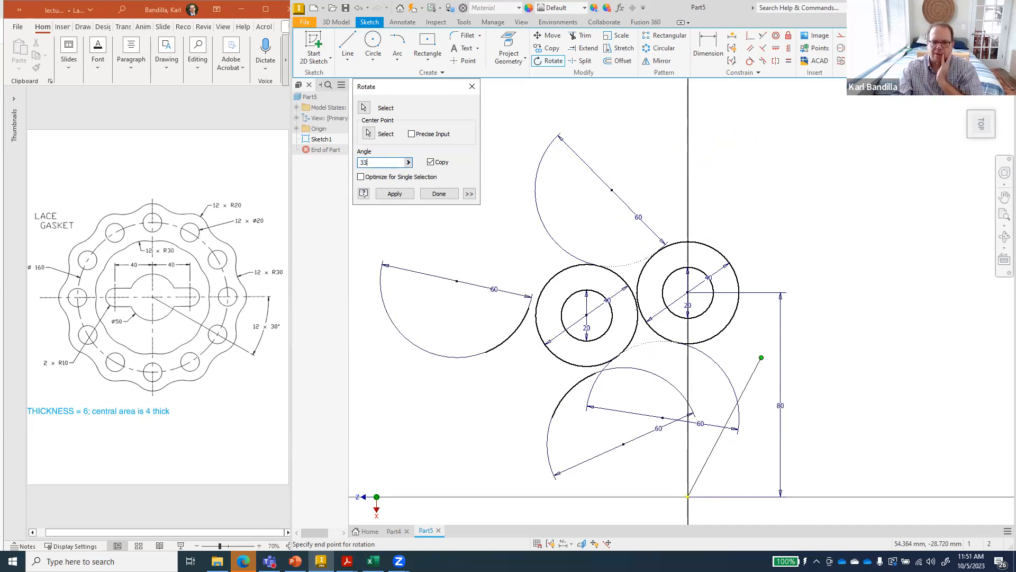
type("0")
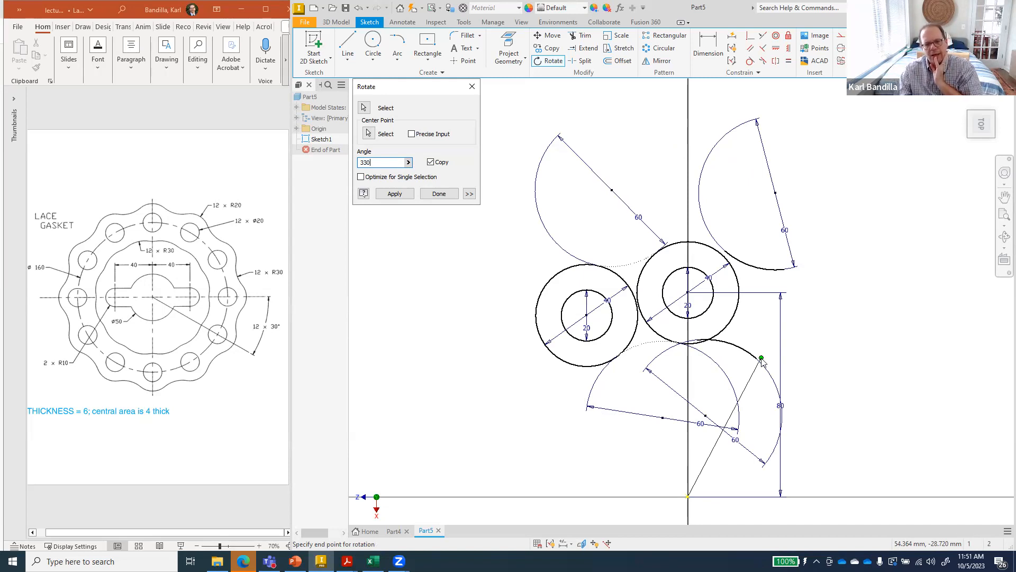
left_click(399, 192)
left_click(438, 194)
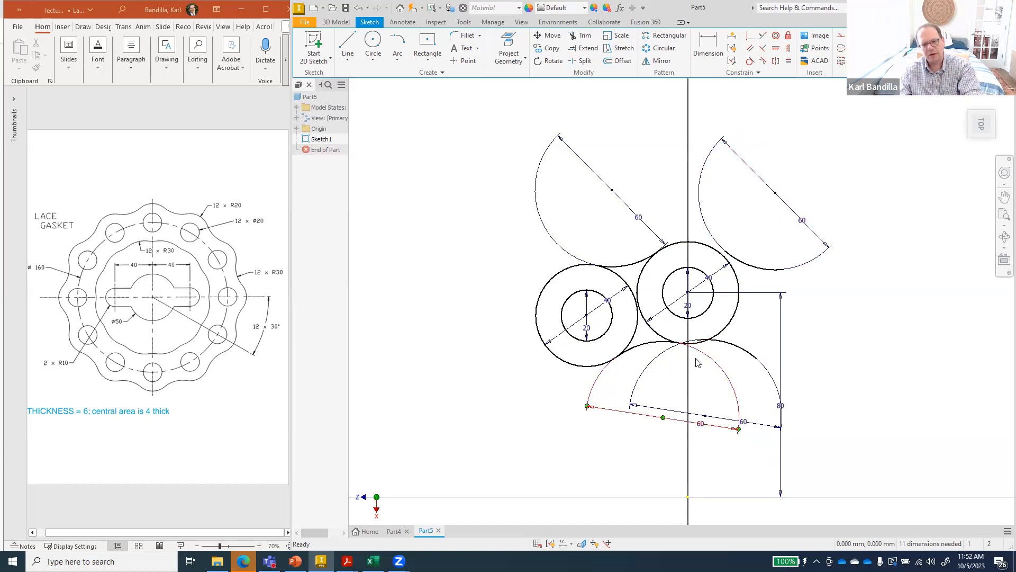
Step: Undo the rotated copy and the earlier sketch edits until only the two pairs of concentric circles with their diameter dimensions remain
key("ctrl+z")
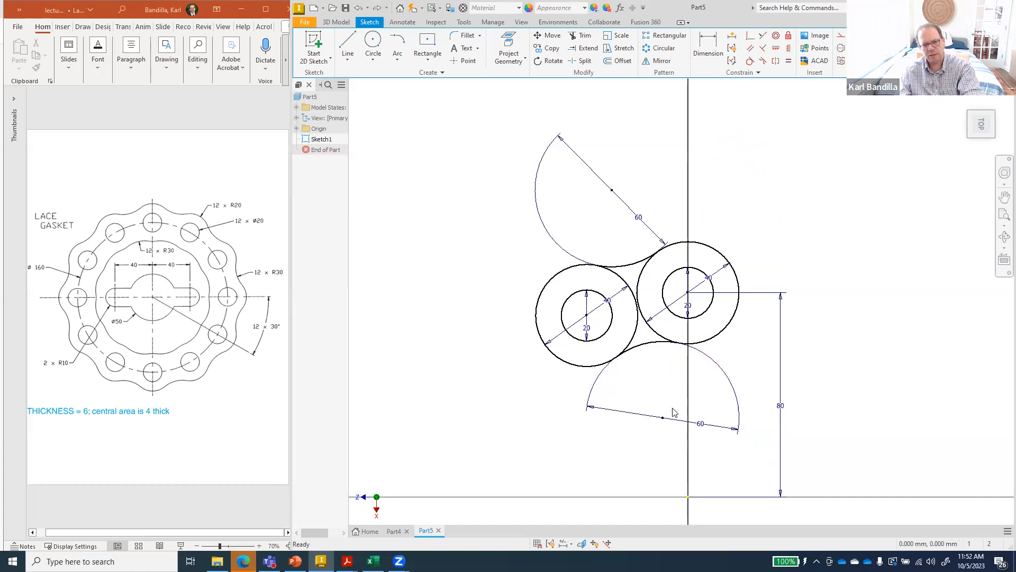
key("ctrl+z")
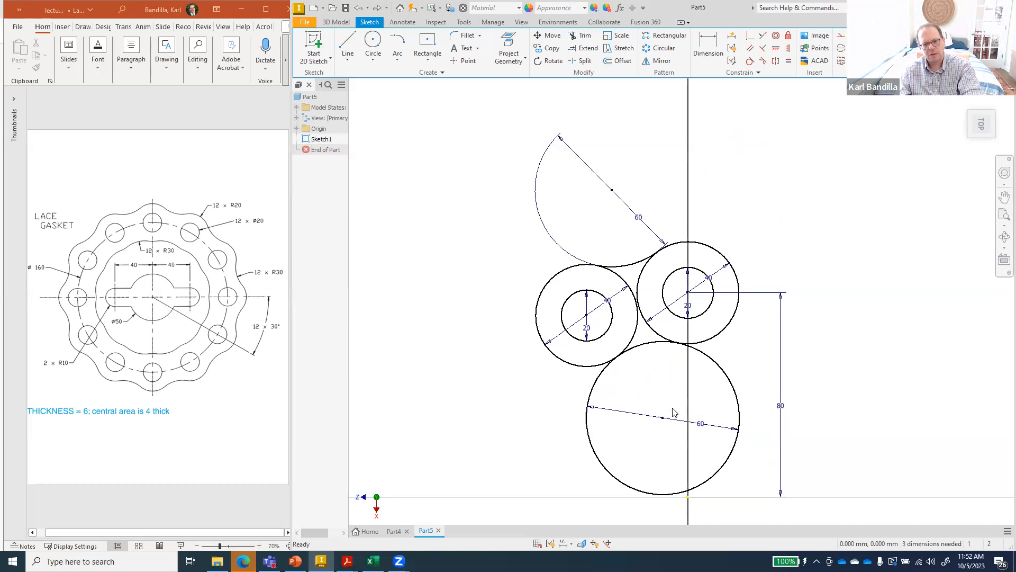
key("ctrl+z")
key("ctrl+z")
key("ctrl+z")
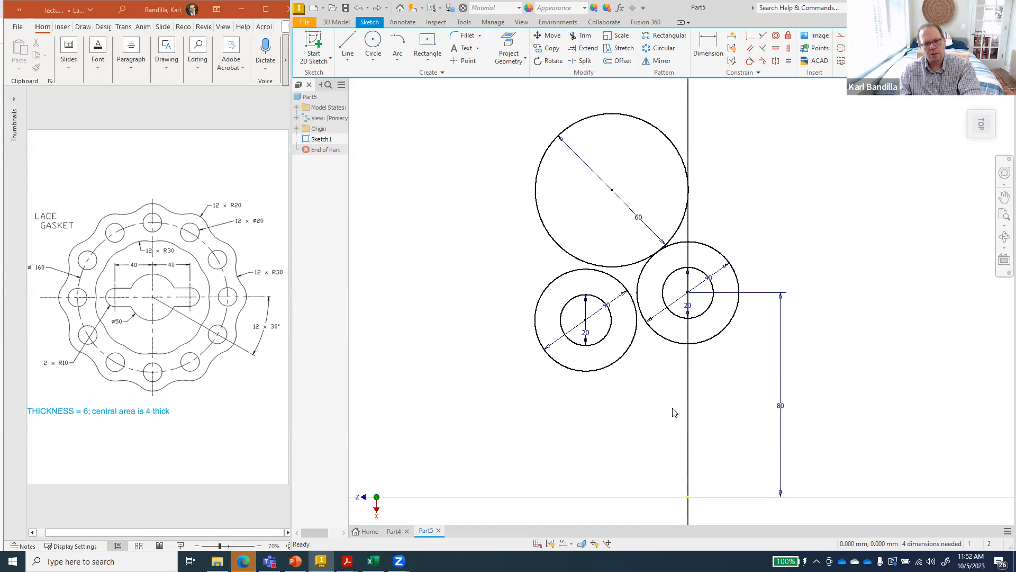
key("ctrl+z")
key("ctrl+z")
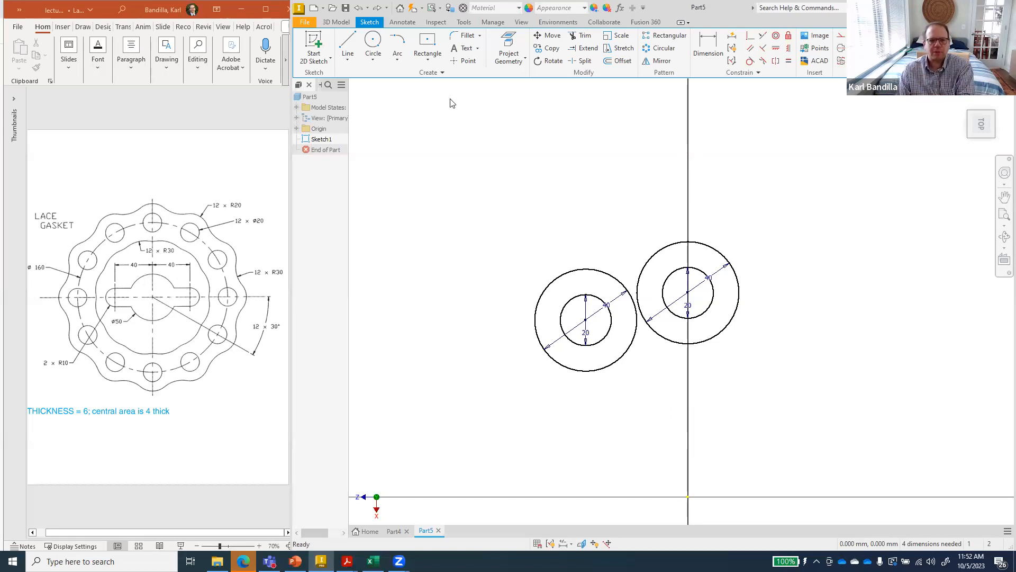
Step: Dimension the vertical distance from the sketch origin to the centre of the circle pair on the vertical axis as 80 mm
left_click(709, 48)
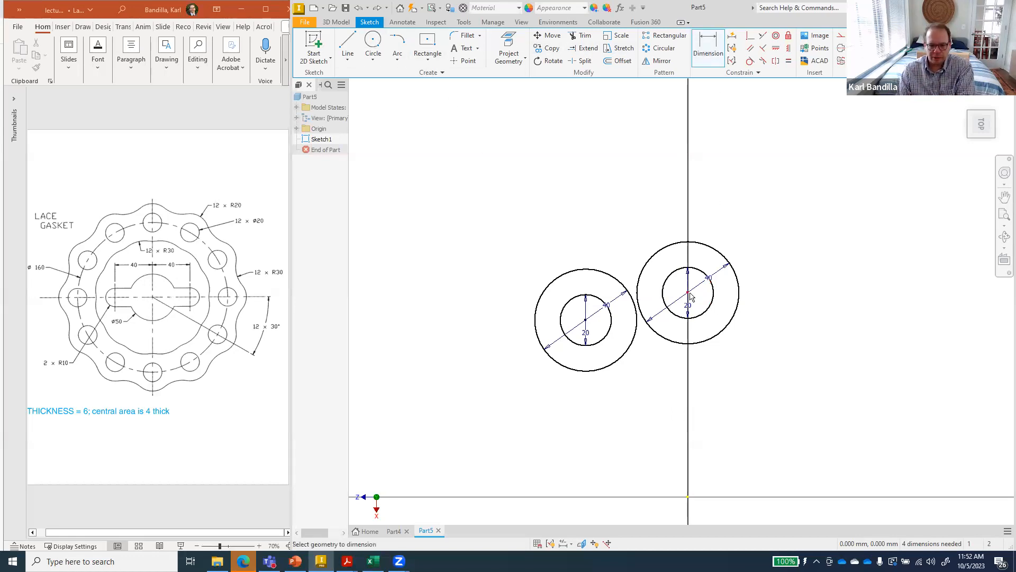
left_click(688, 498)
left_click(797, 418)
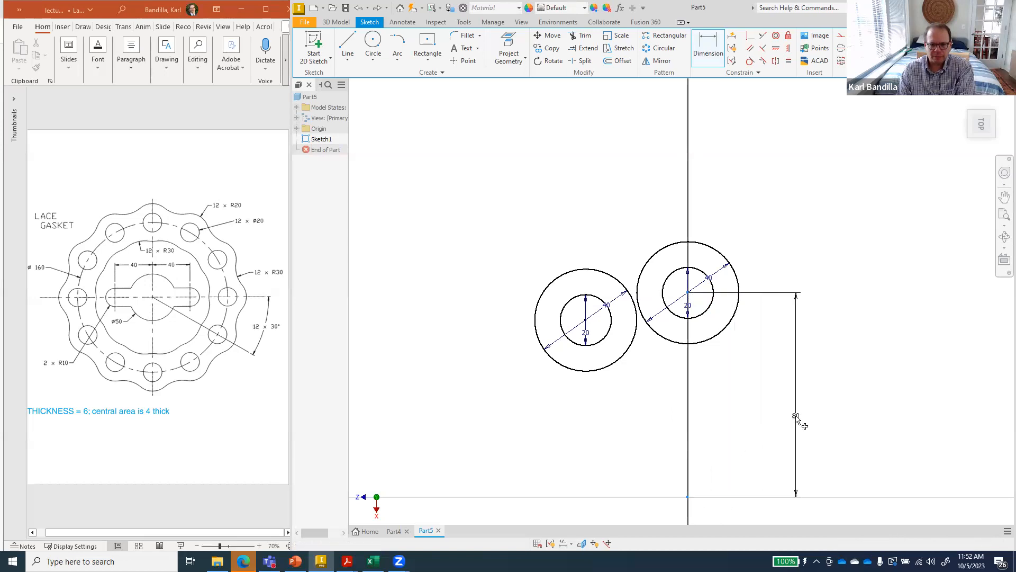
key("Return")
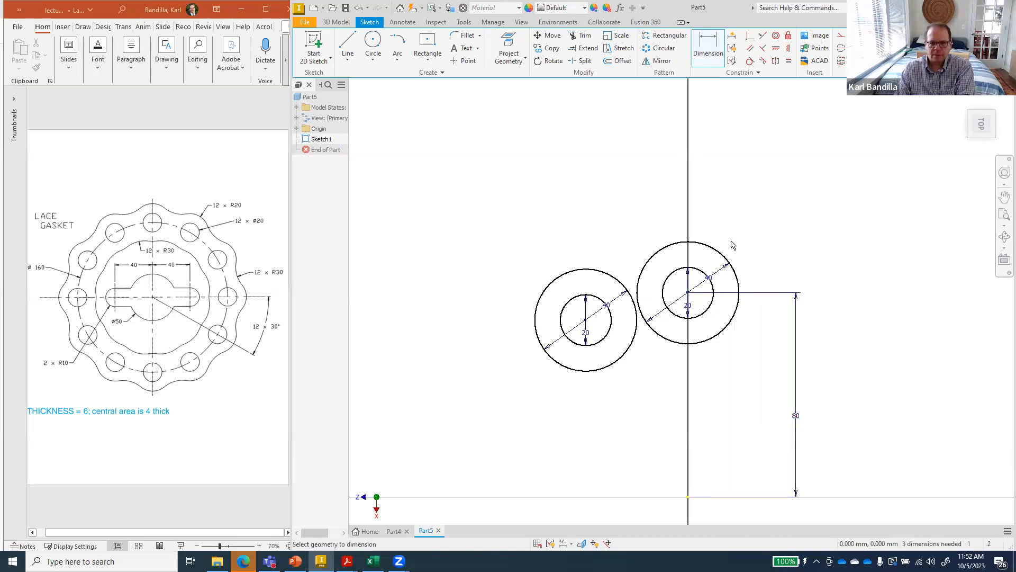
left_click(719, 250)
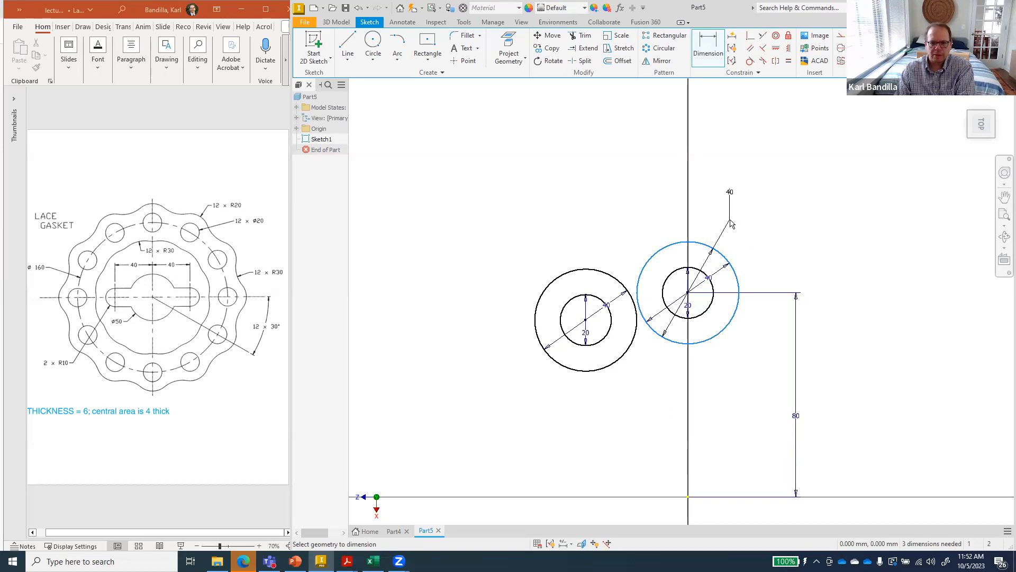
left_click(727, 248)
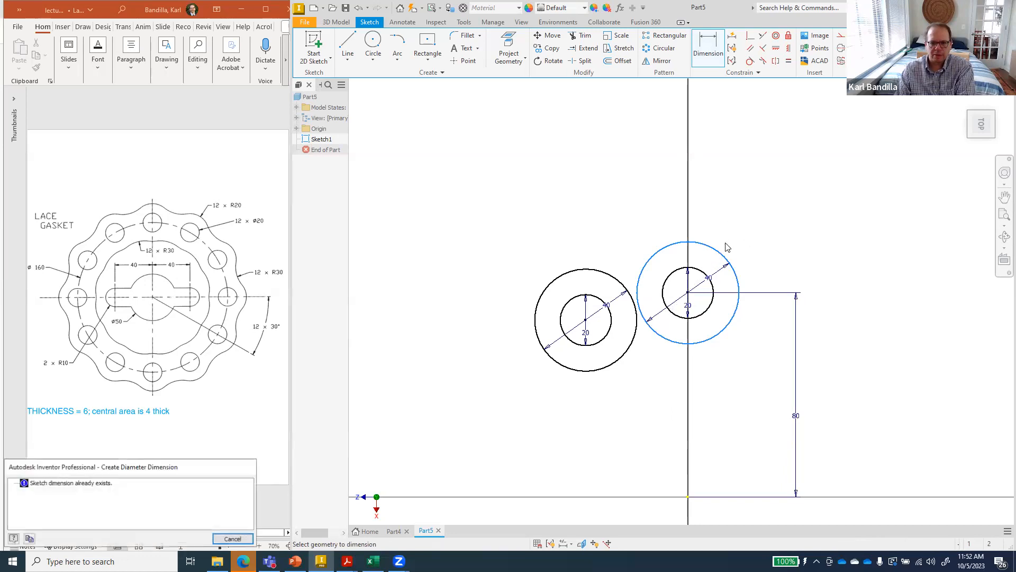
left_click(233, 538)
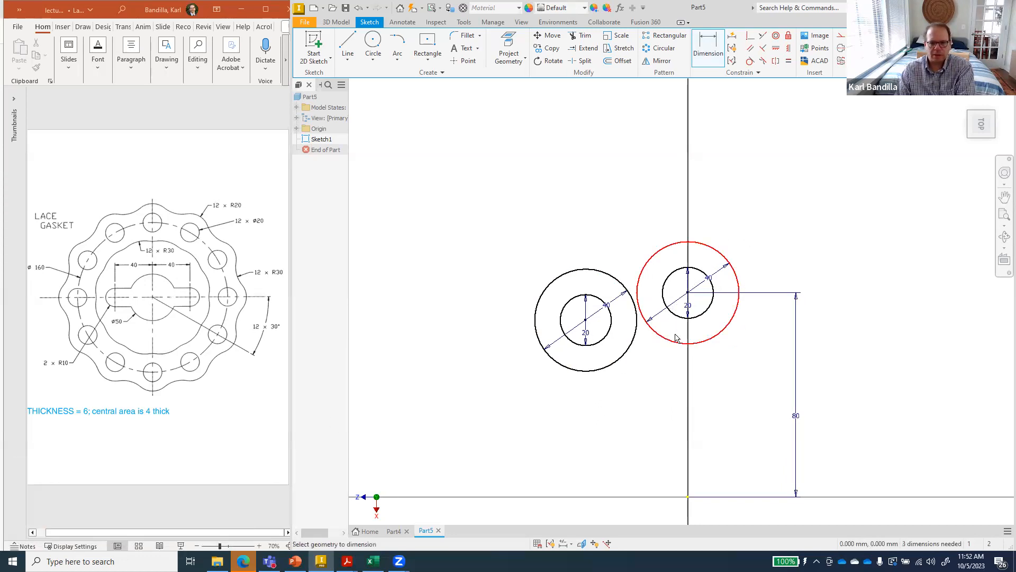
left_click(702, 316)
left_click(700, 311)
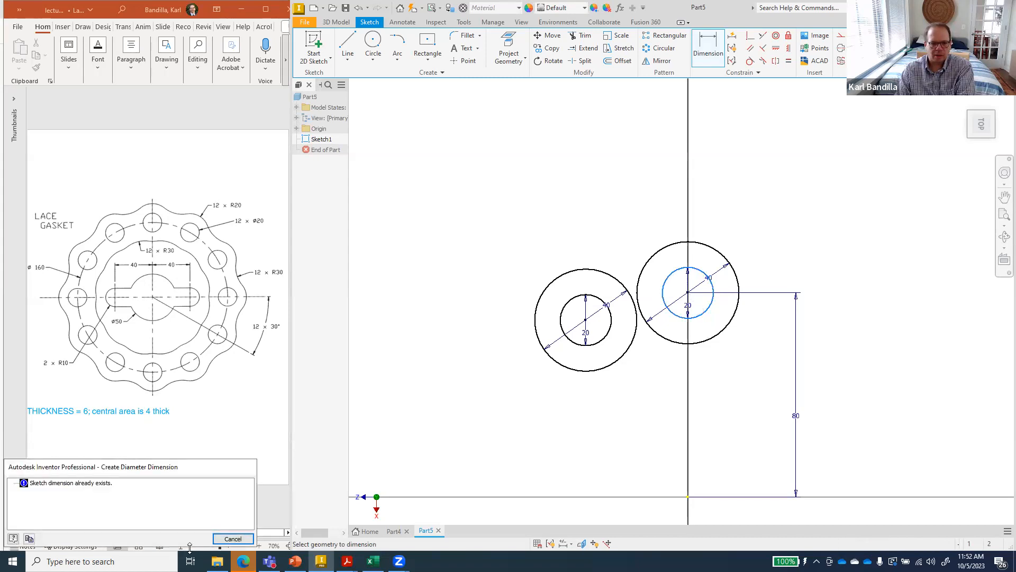
left_click(233, 539)
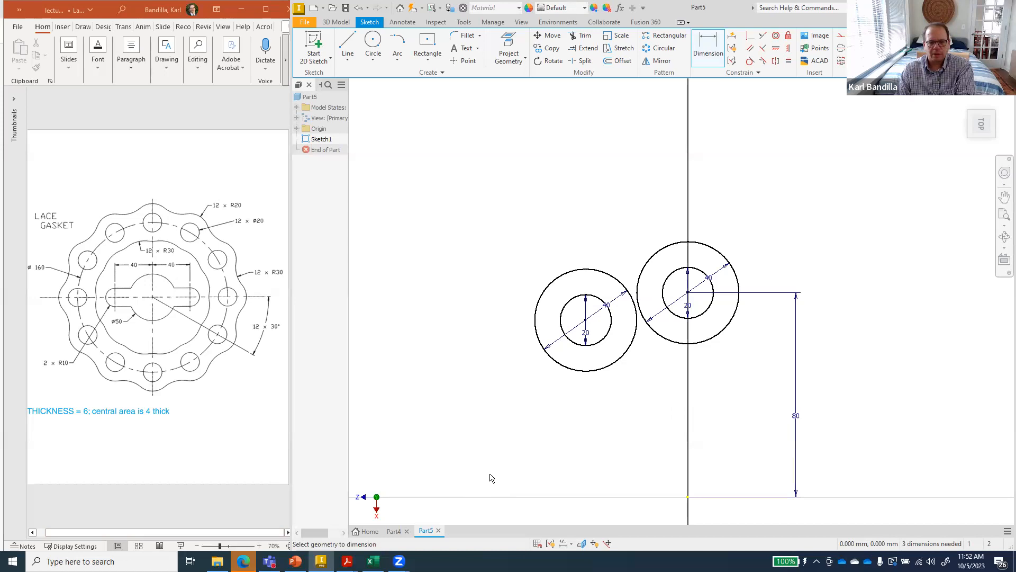
Step: Draw a 60 mm diameter circle above the two circle pairs and make it tangent to the 40 mm circle on the vertical axis
left_click(373, 43)
left_click(573, 146)
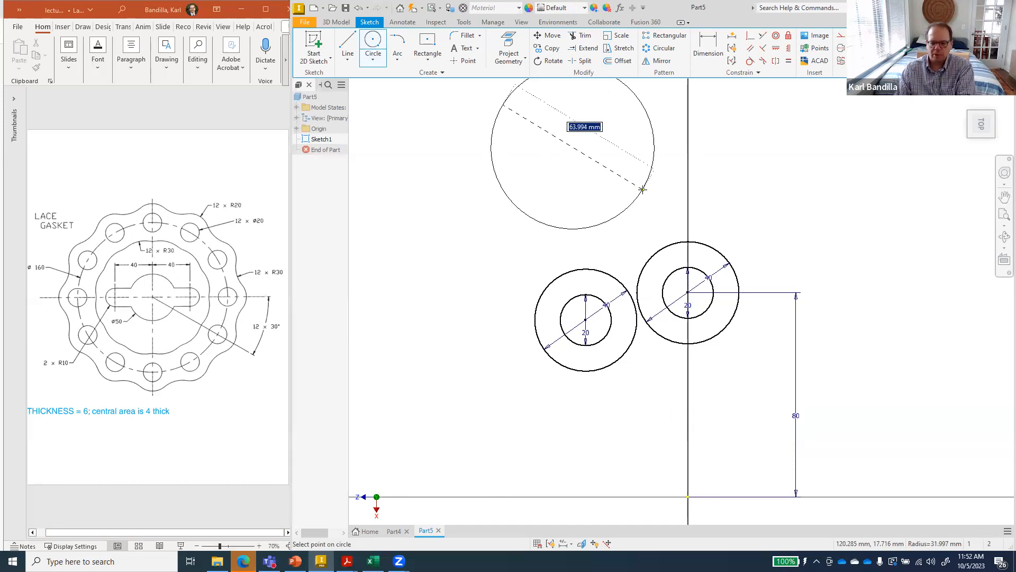
type("60")
key("Return")
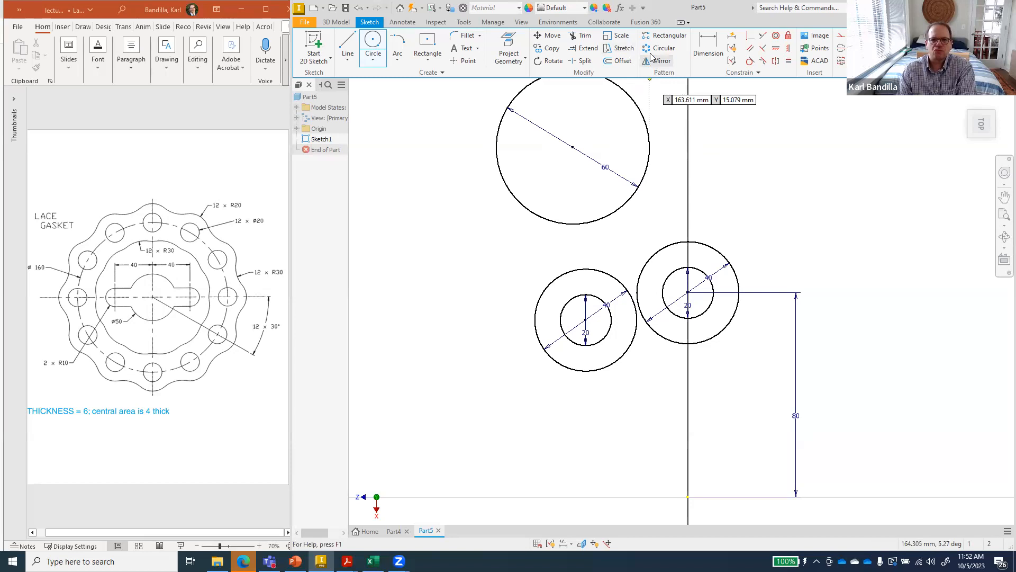
left_click(750, 61)
left_click(634, 206)
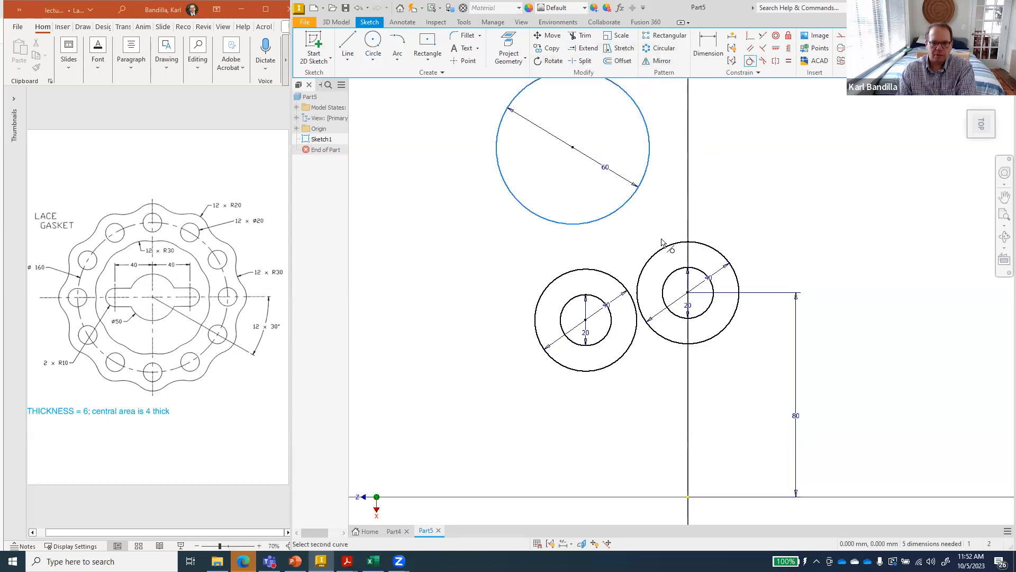
left_click(664, 245)
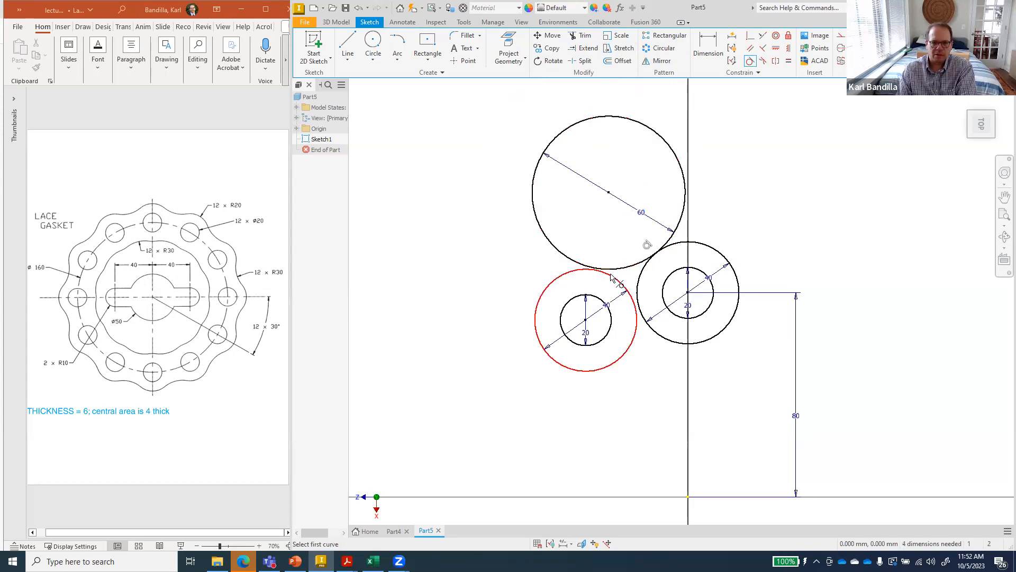
Step: Try making the 60 mm circle tangent to the off-axis 40 mm circle, and undo that constraint
left_click(611, 272)
left_click(611, 276)
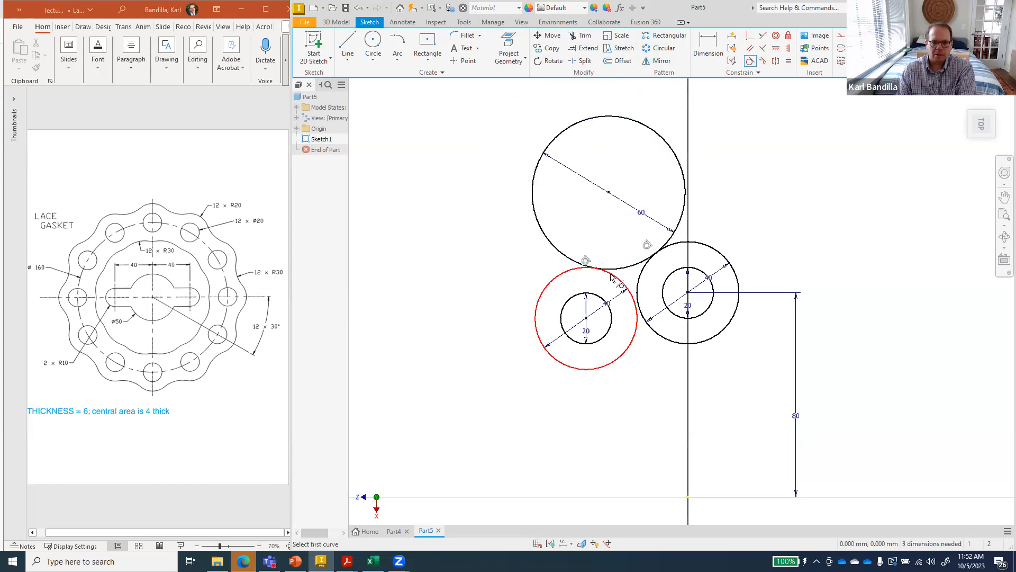
key("Escape")
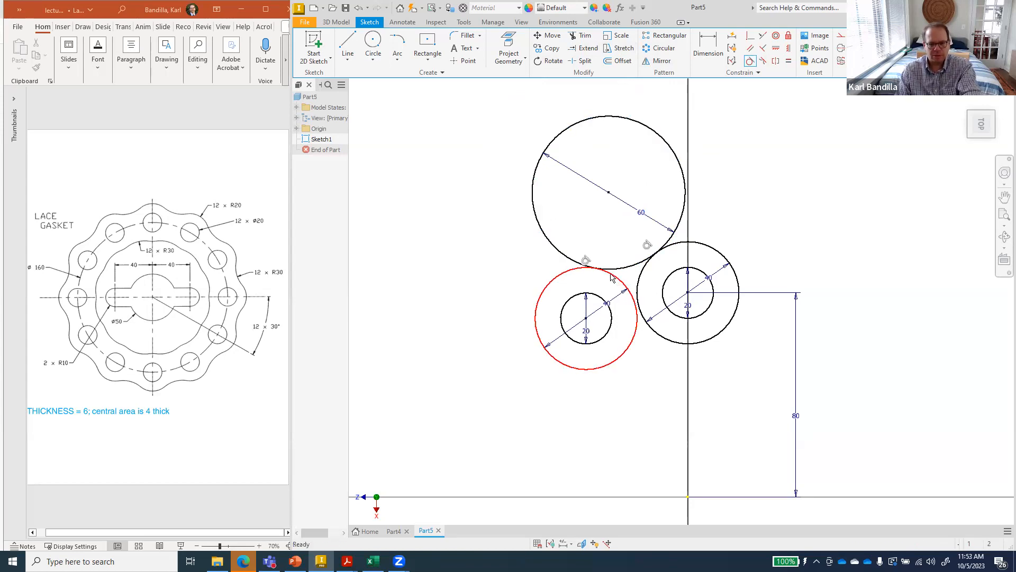
key("ctrl+z")
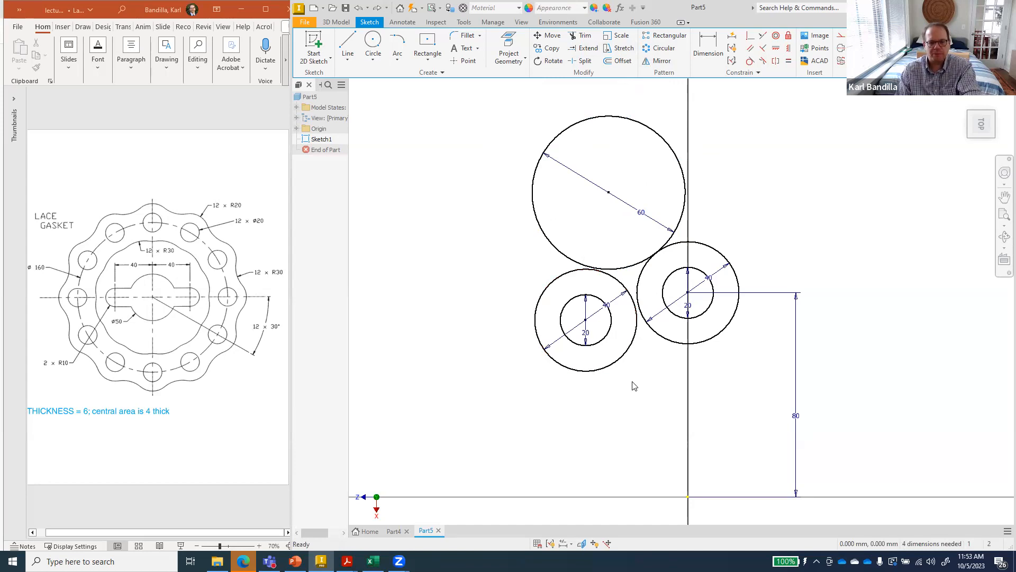
Step: Dimension the vertical and horizontal distances from the sketch origin to the centre of the off-axis circle pair, accepting the proposed values
left_click(709, 48)
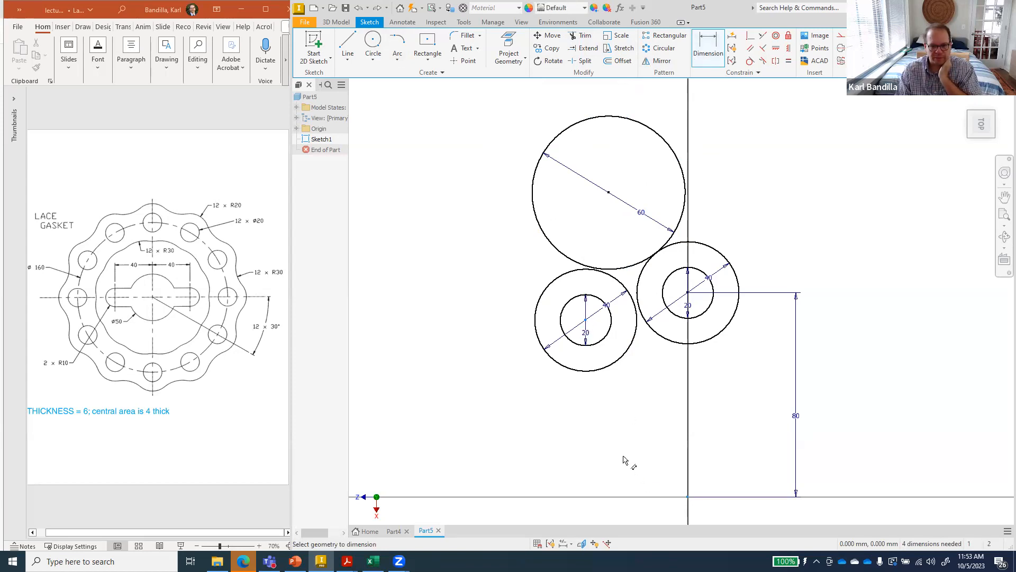
left_click(586, 321)
left_click(474, 385)
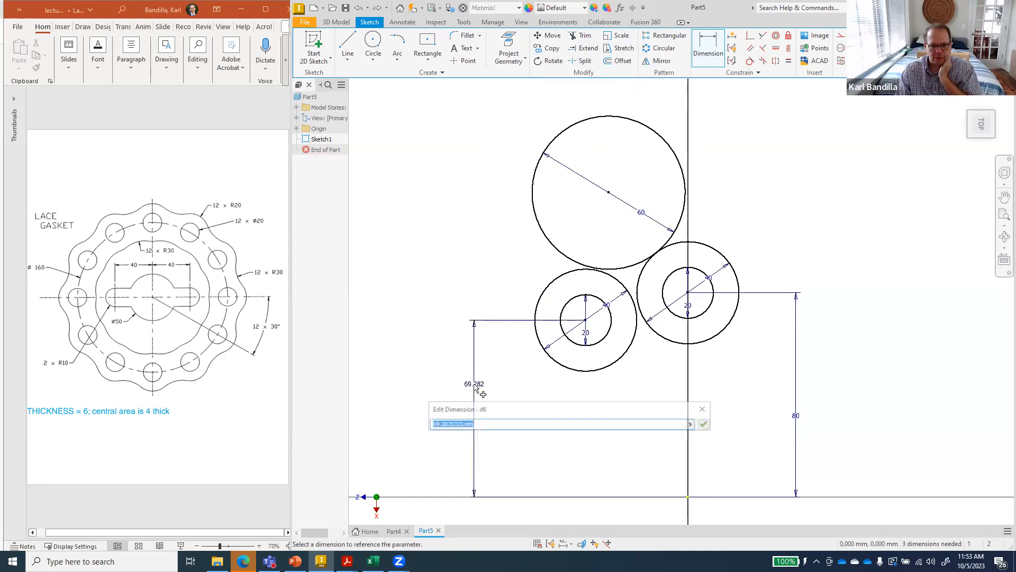
left_click(708, 424)
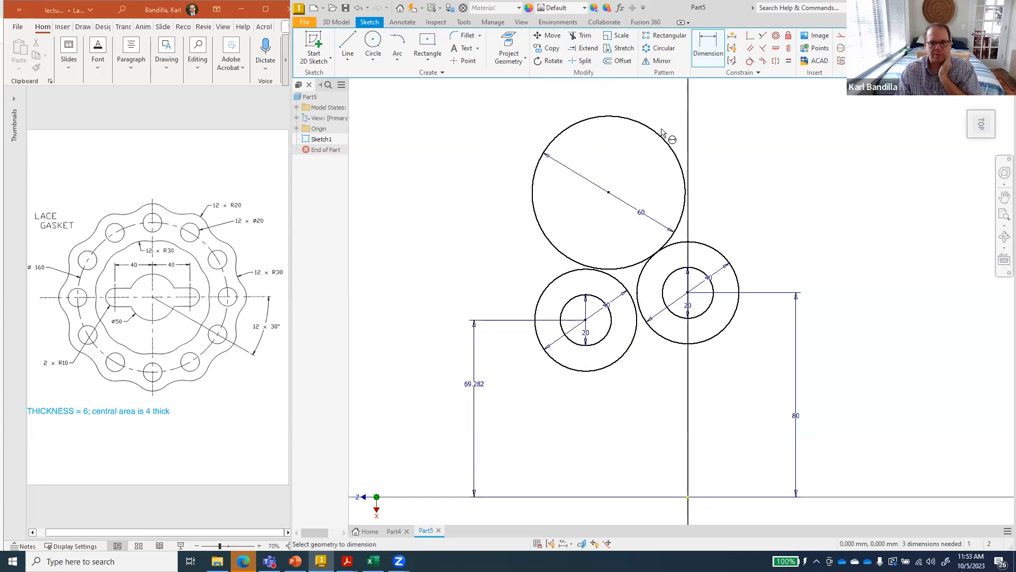
left_click(705, 54)
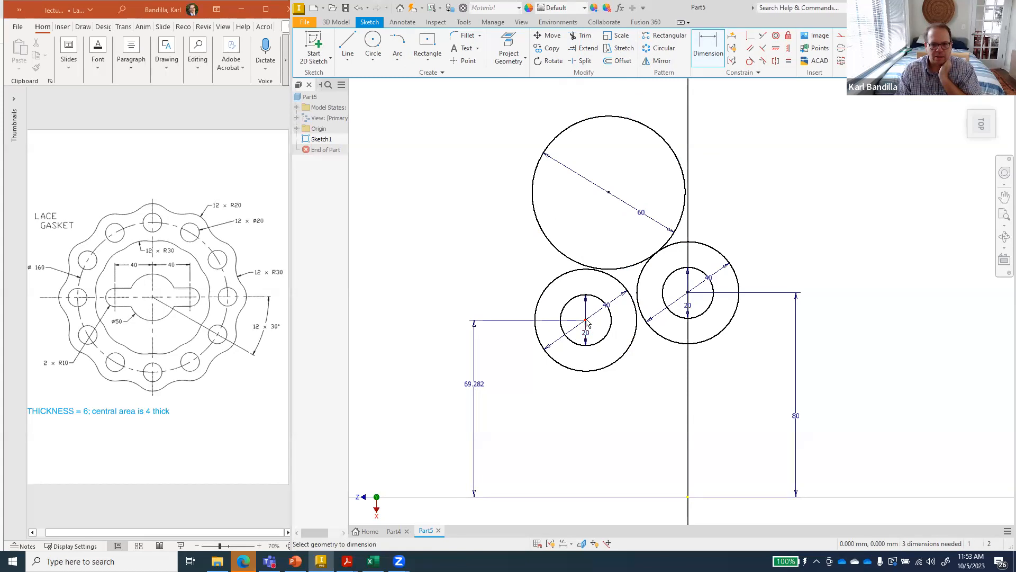
left_click(686, 499)
left_click(614, 514)
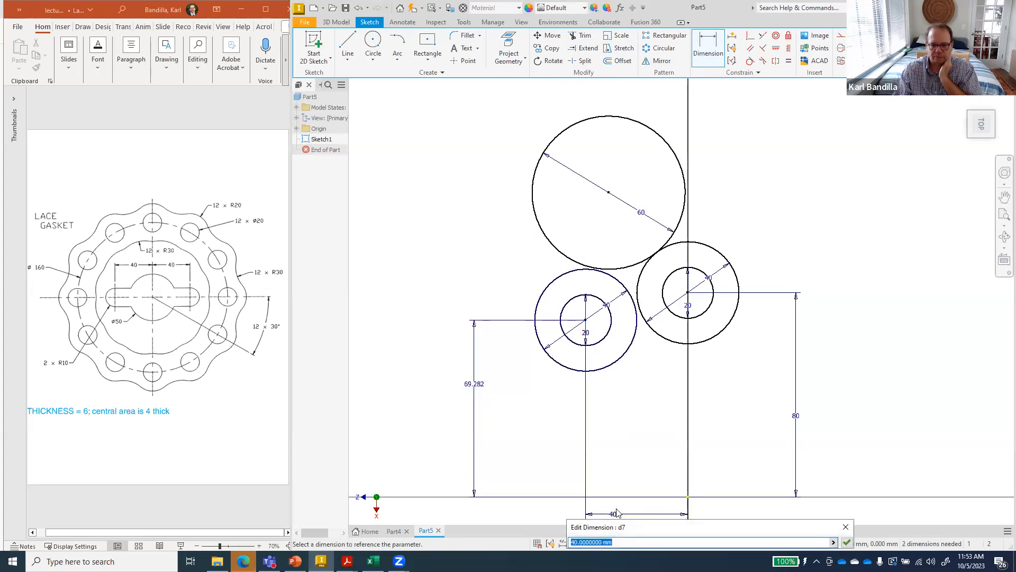
key("Return")
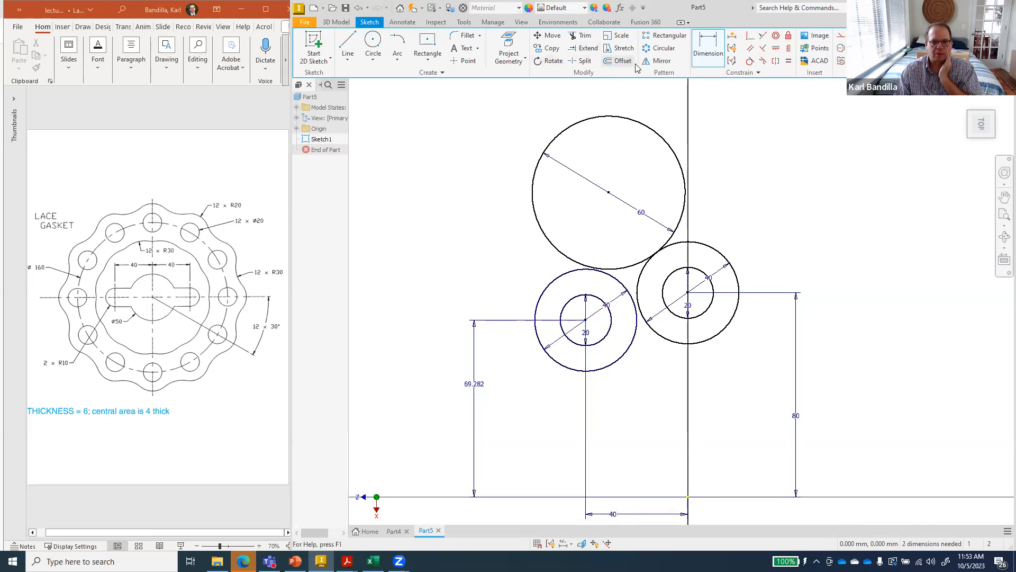
Step: Make the 60 mm circle tangent to the off-axis 40 mm circle and trim it to the short connecting arc between both 40 mm circles
left_click(750, 62)
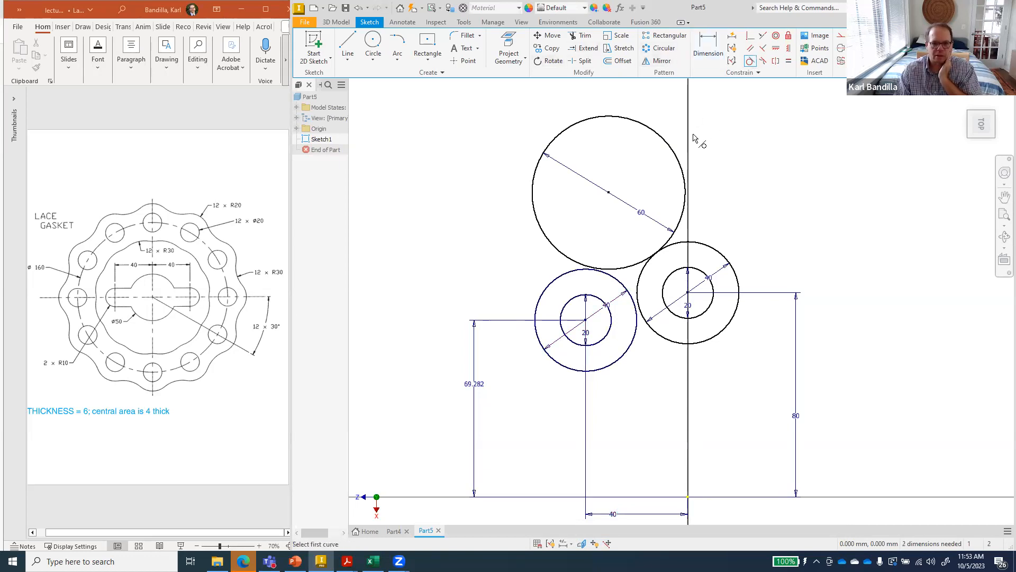
left_click(612, 269)
left_click(618, 282)
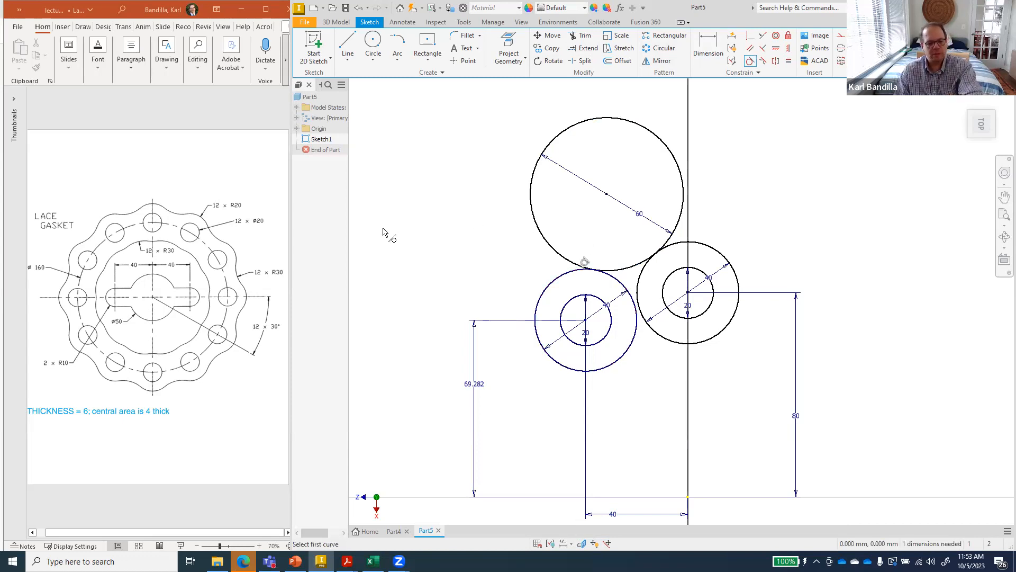
key("Escape")
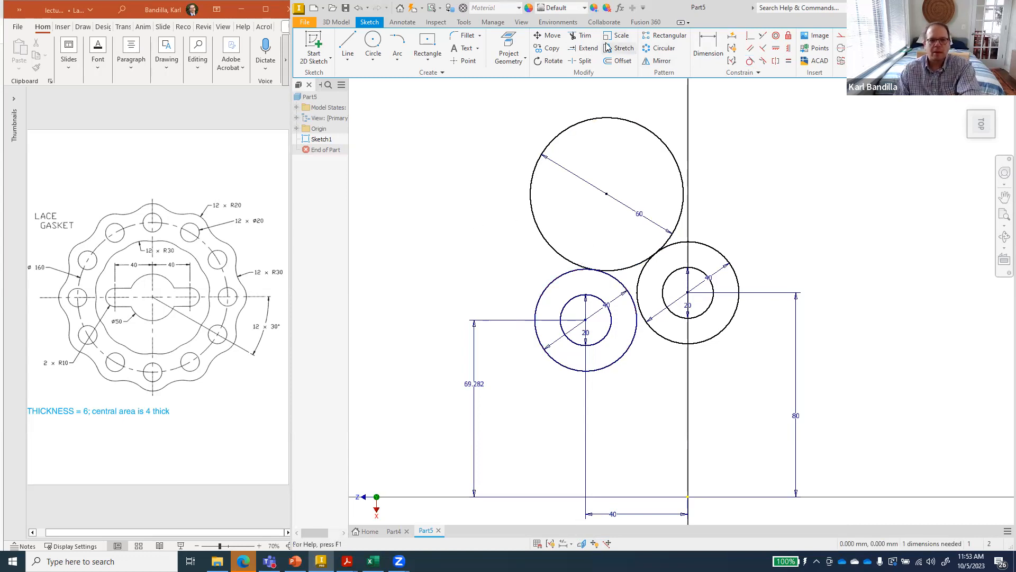
left_click(582, 35)
left_click(543, 237)
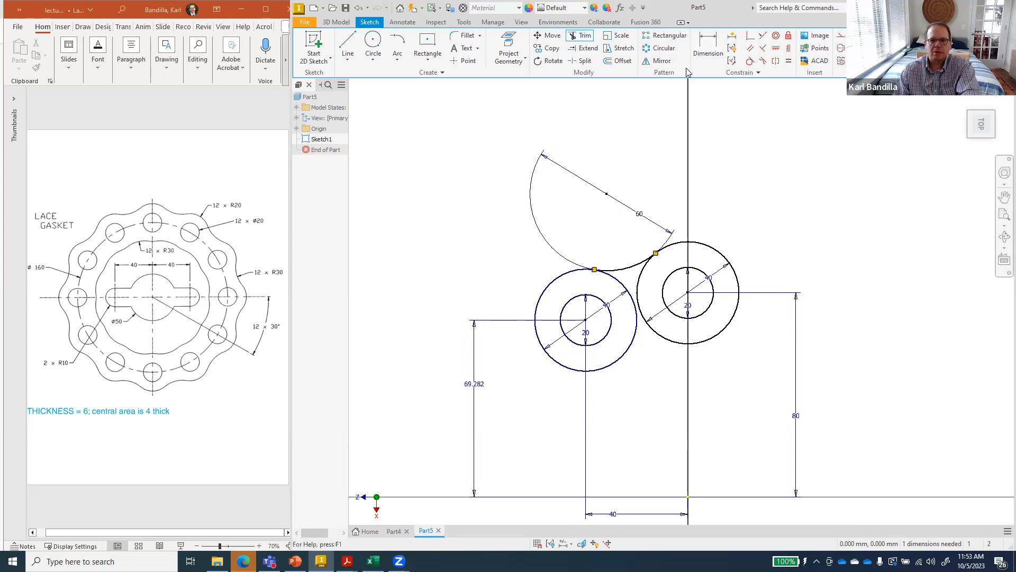
Step: Rotate a copy of the upper connecting arc by 330 degrees about the sketch origin
left_click(550, 60)
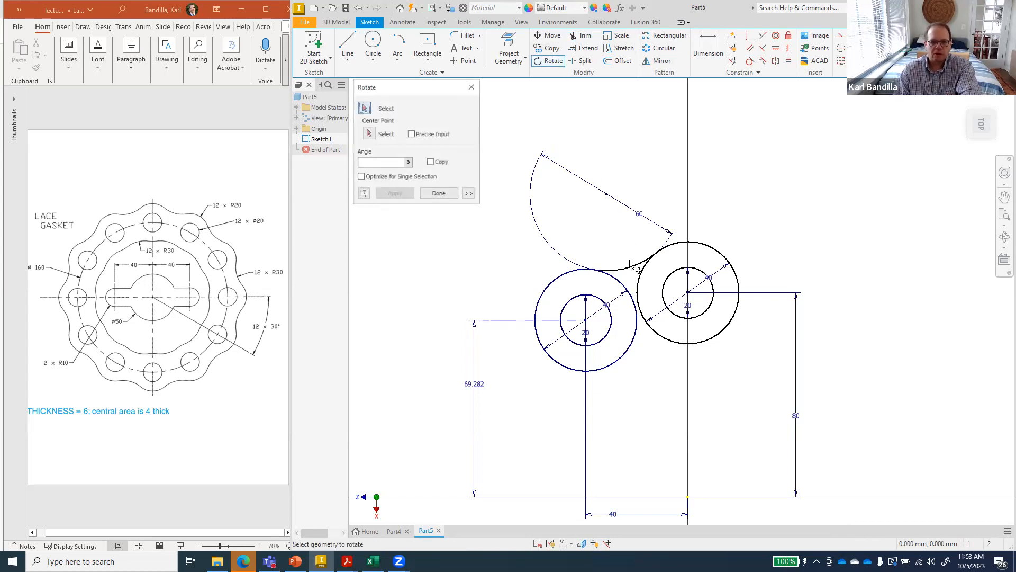
left_click(430, 163)
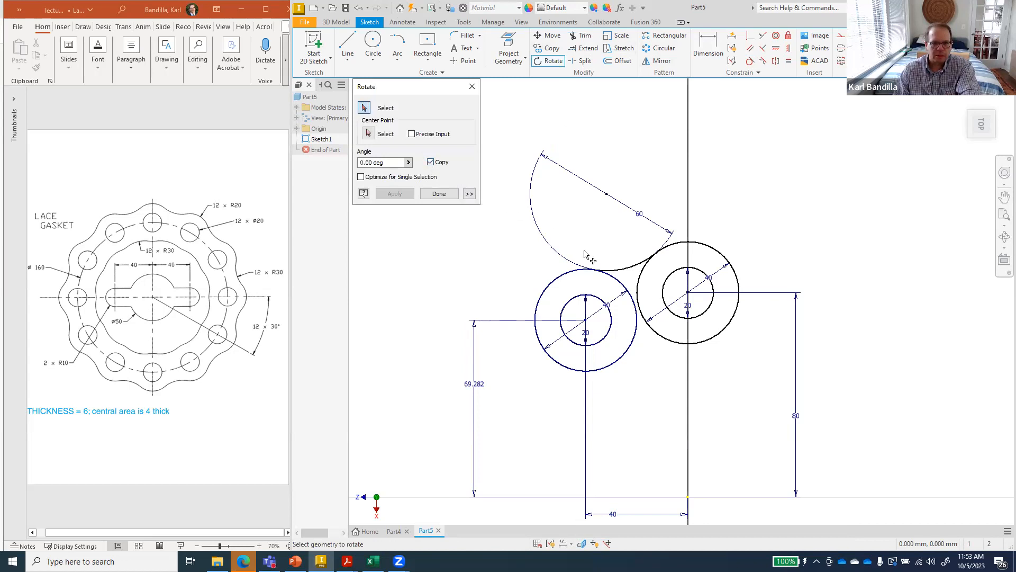
left_click(625, 266)
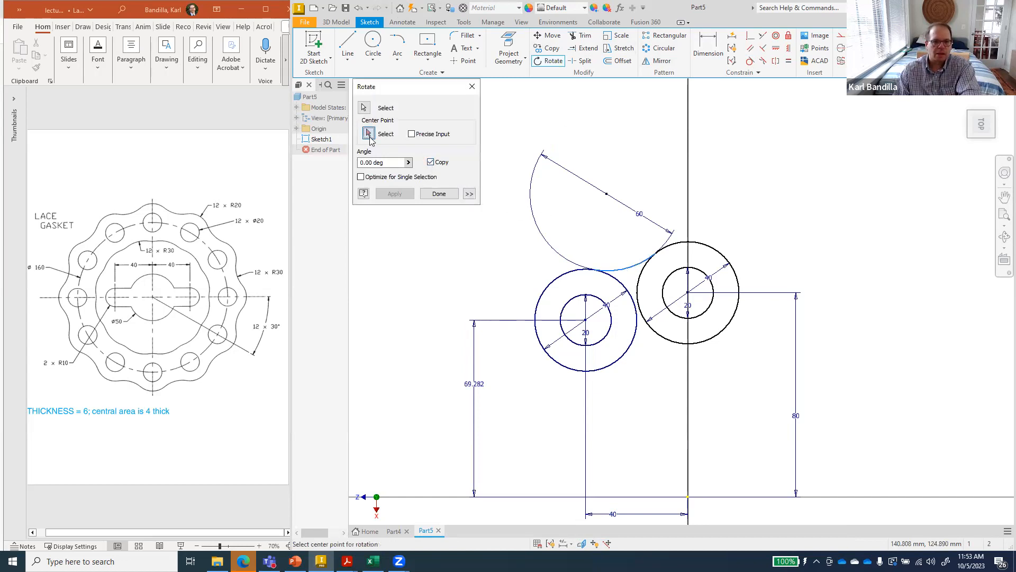
left_click(687, 496)
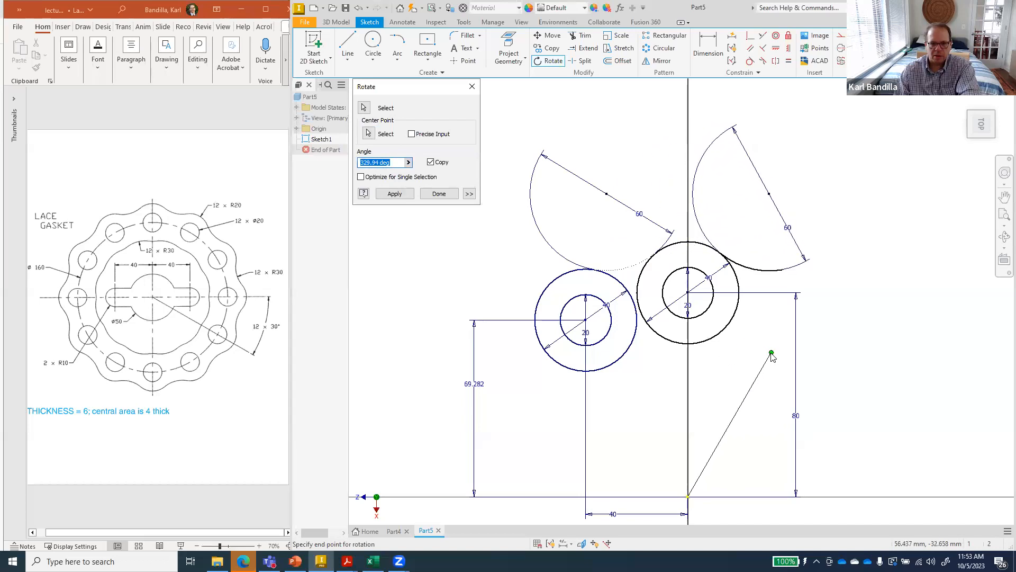
type("330")
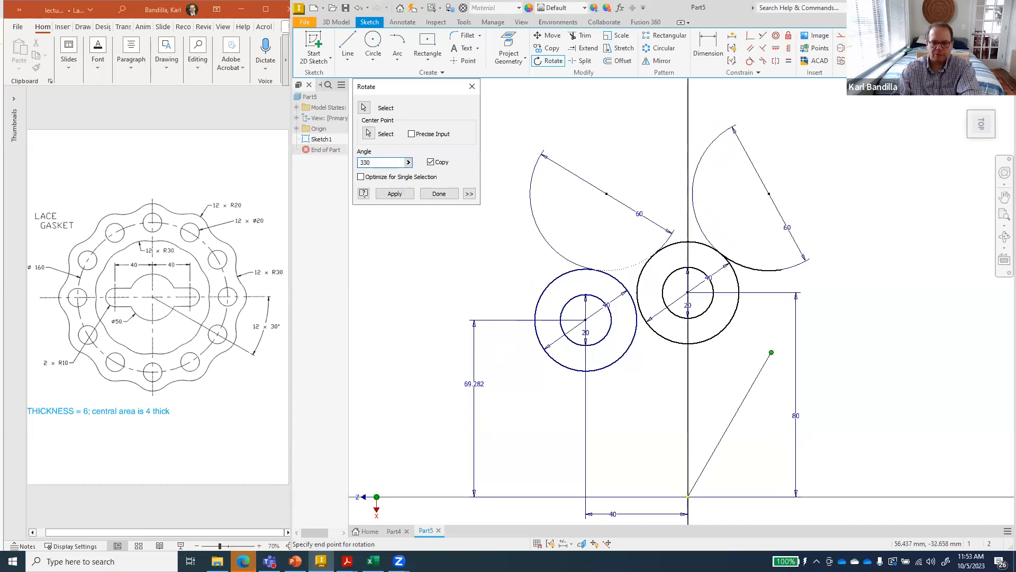
key("Return")
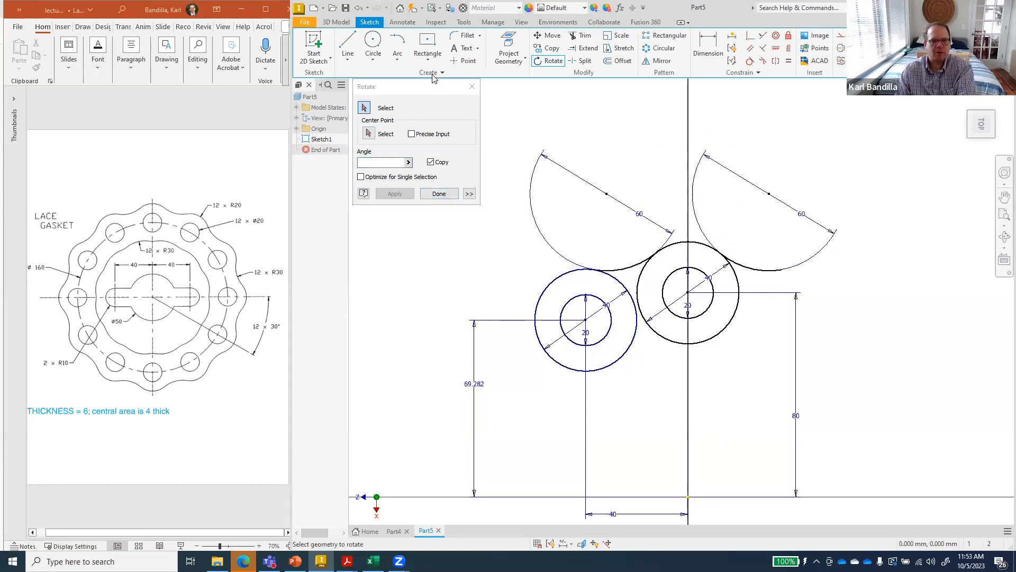
Step: Draw a 60 mm diameter circle below the two circle pairs, just above the sketch origin
left_click(373, 42)
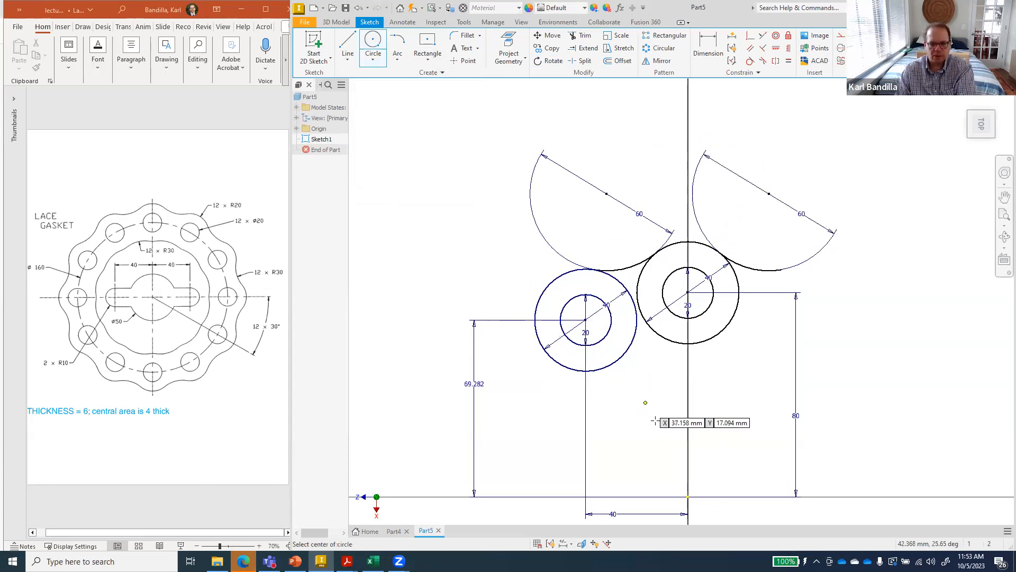
left_click(668, 435)
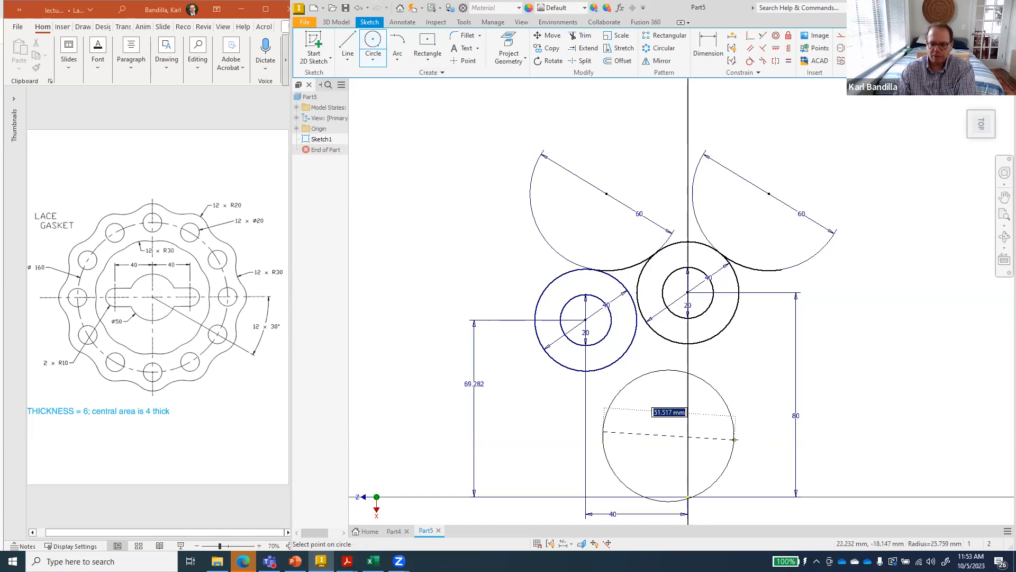
type("60")
key("Return")
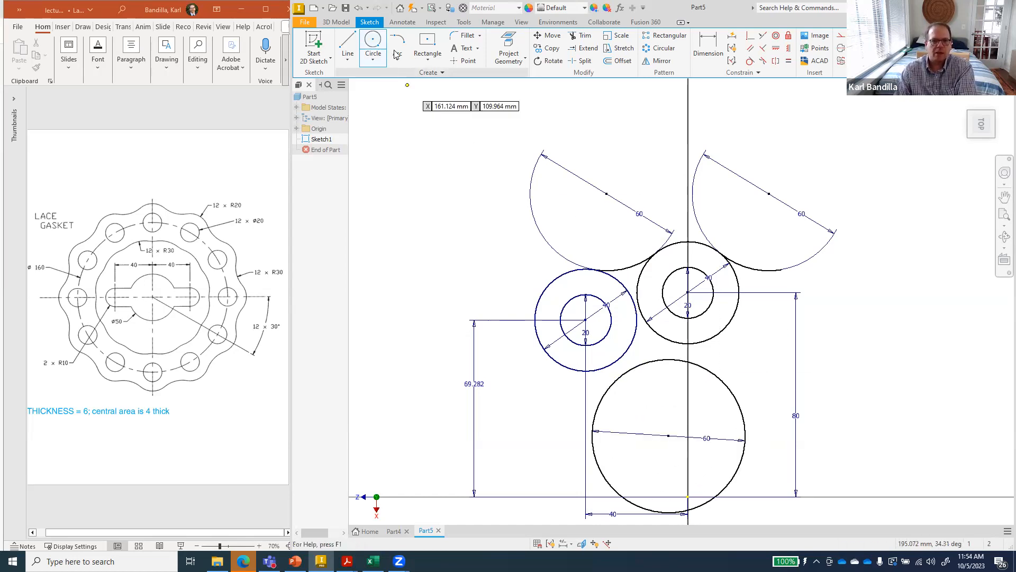
Step: Make the lower 60 mm circle tangent to both 40 mm circles and trim away all but the short arc connecting them
left_click(751, 61)
left_click(678, 357)
left_click(683, 344)
left_click(618, 370)
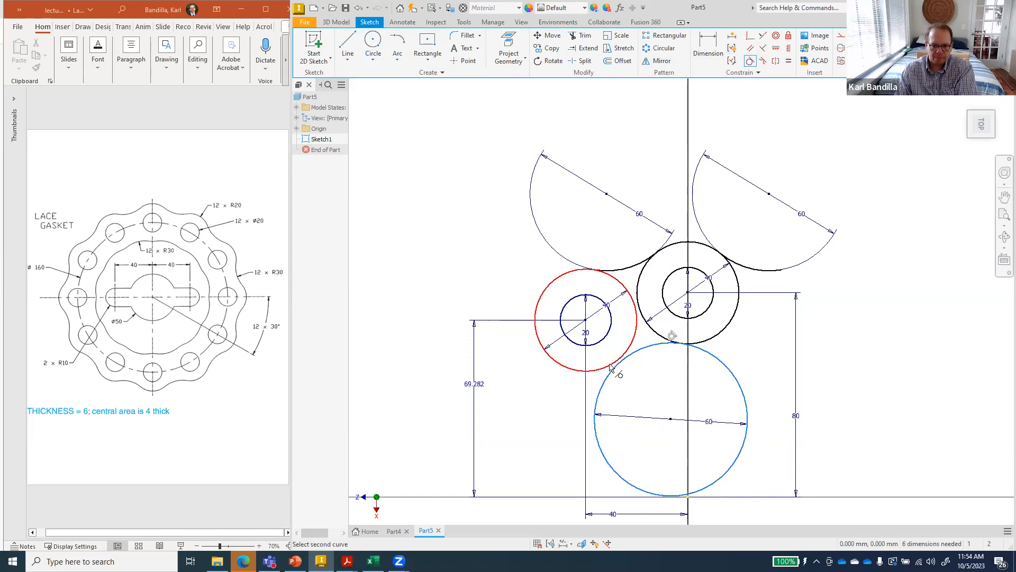
left_click(616, 364)
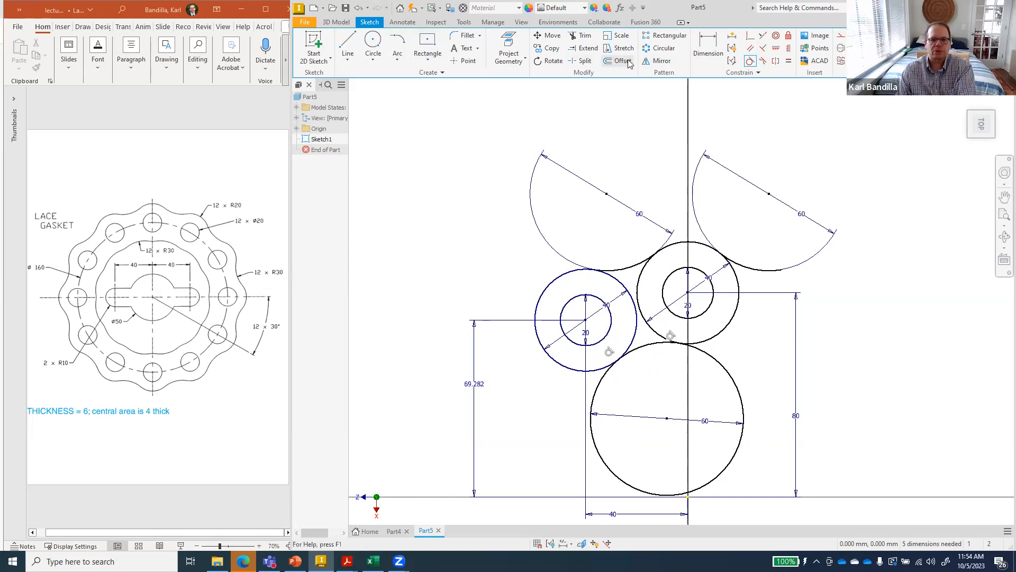
left_click(583, 36)
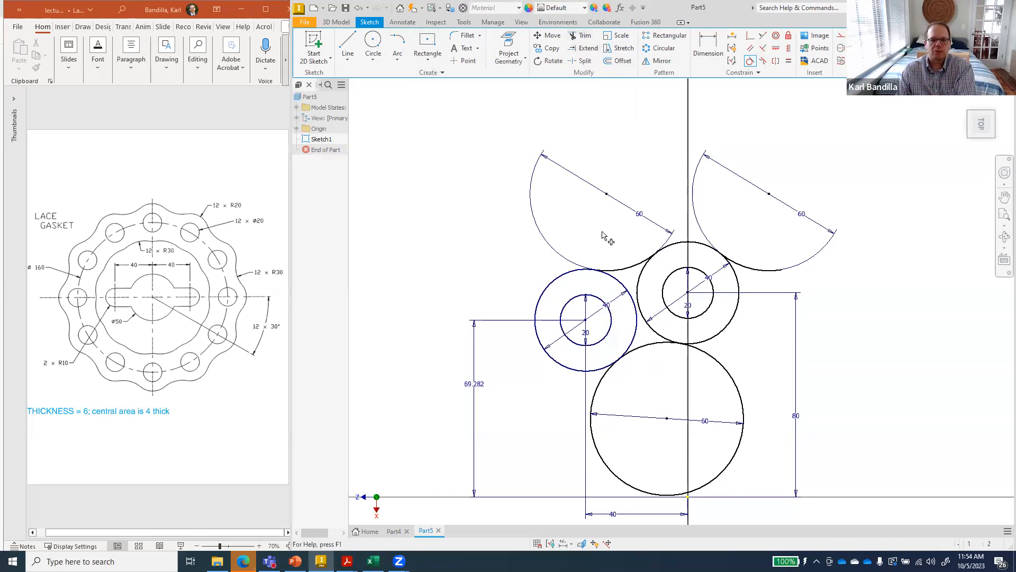
left_click(603, 403)
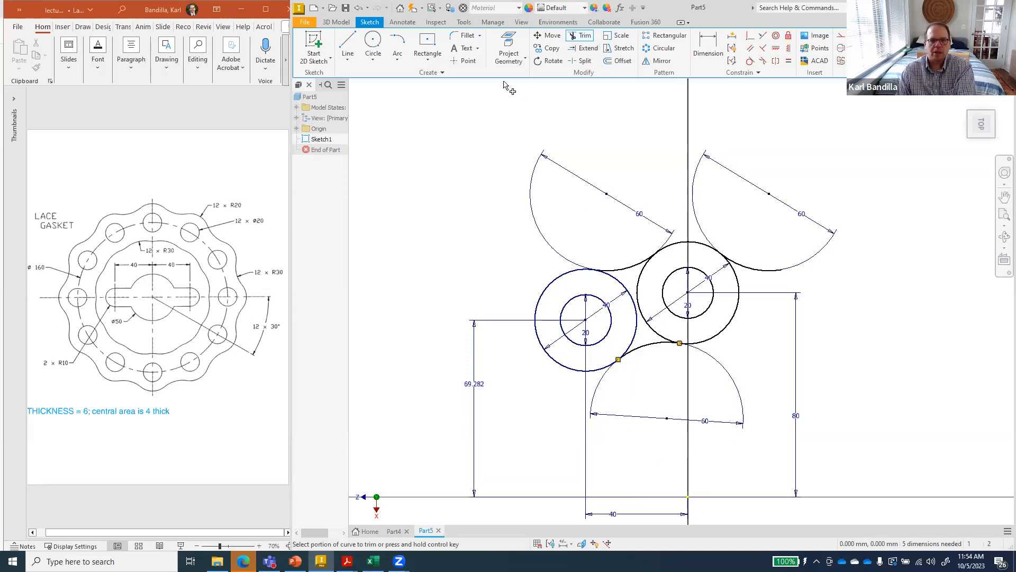
Step: Rotate a copy of the lower connecting arc about the sketch origin by about 330 degrees, removing its existing constraints
left_click(549, 61)
left_click(643, 347)
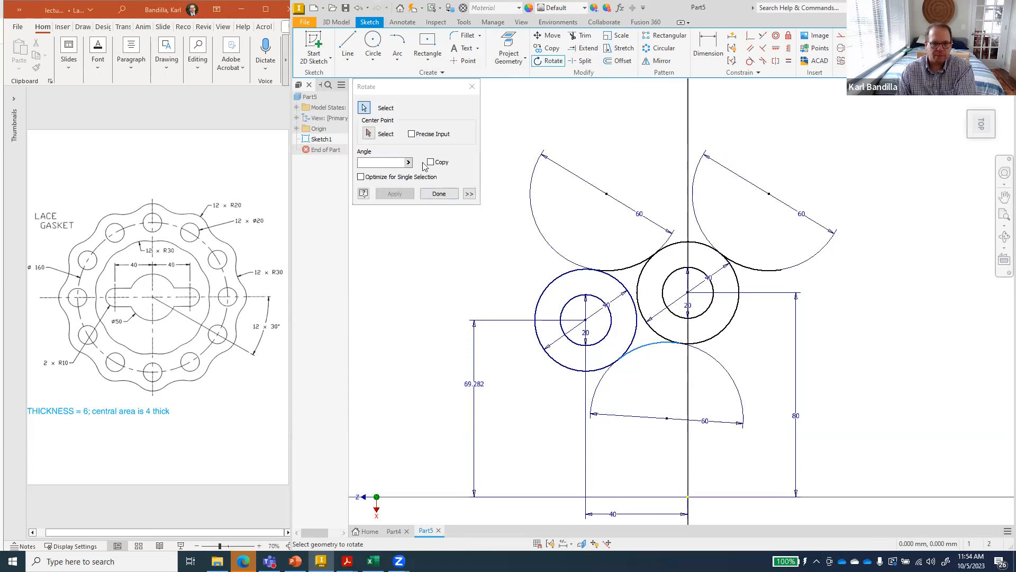
left_click(688, 497)
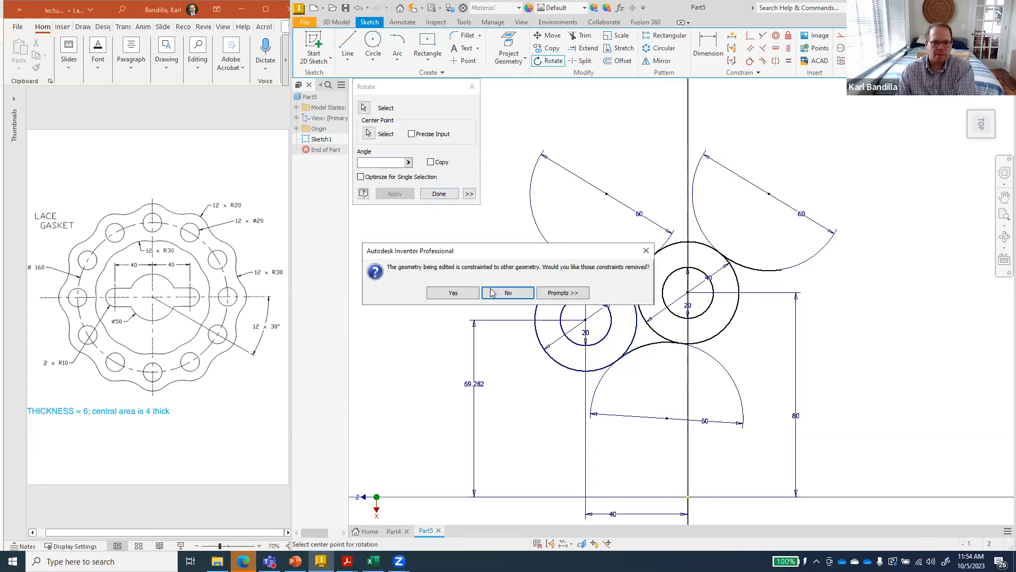
left_click(463, 296)
left_click(431, 162)
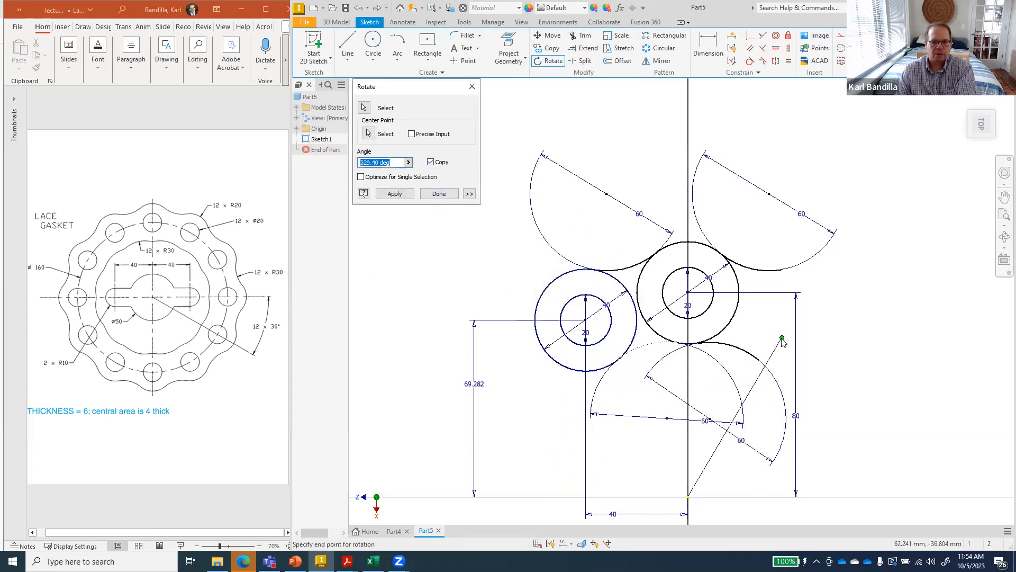
left_click(783, 341)
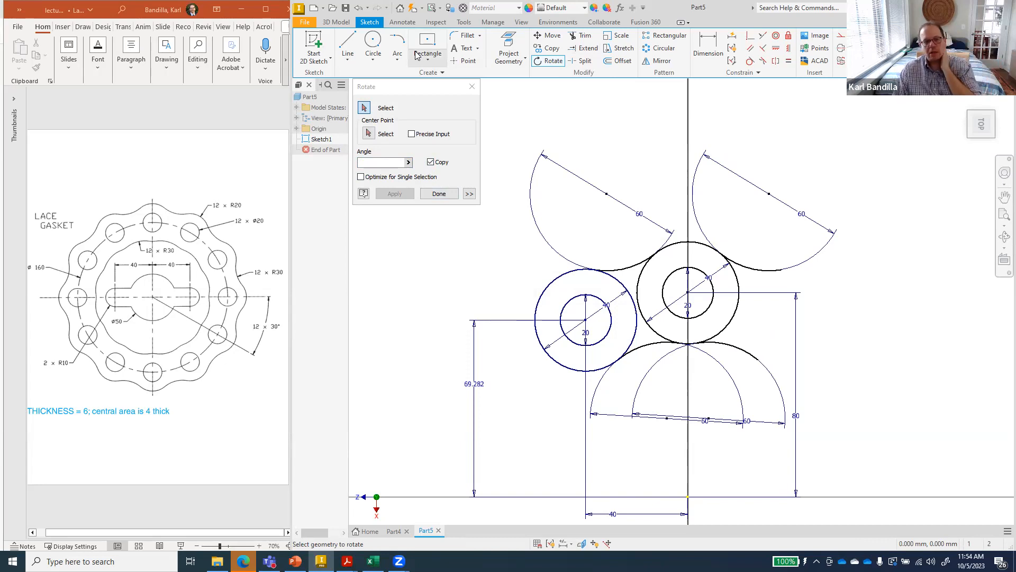
Step: Trim away both sides of the 40 mm circle on the vertical axis between the upper and lower connecting arcs
left_click(582, 36)
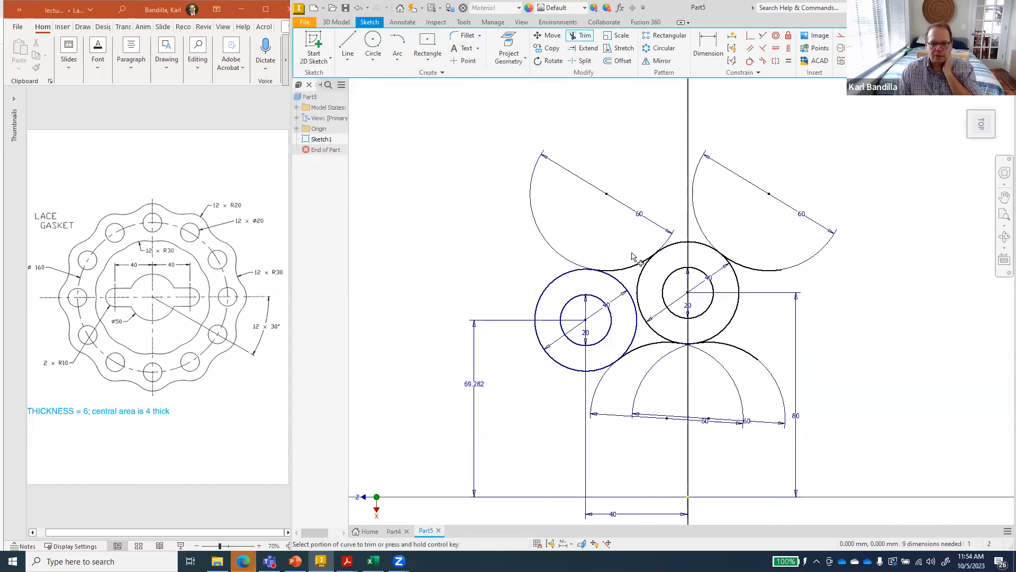
left_click(738, 300)
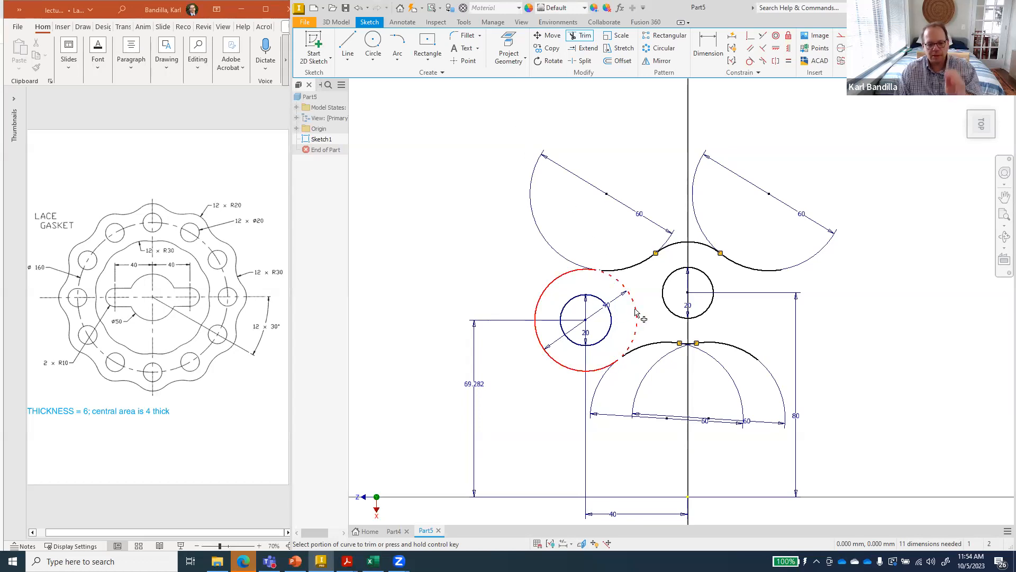
key("Escape")
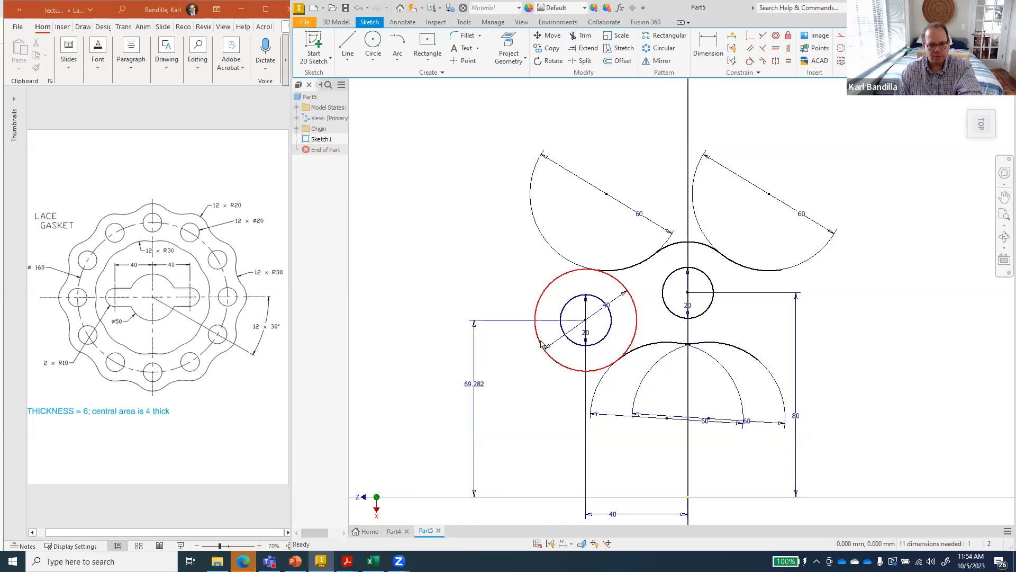
Step: Delete the off-axis 40 mm circle and the 20 mm circle inside it
right_click(574, 343)
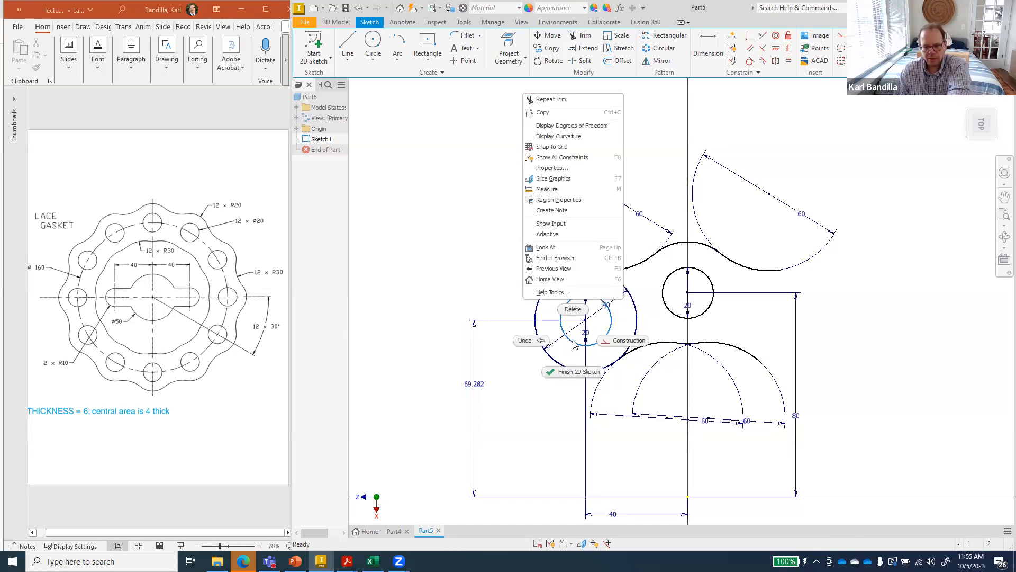
left_click(417, 259)
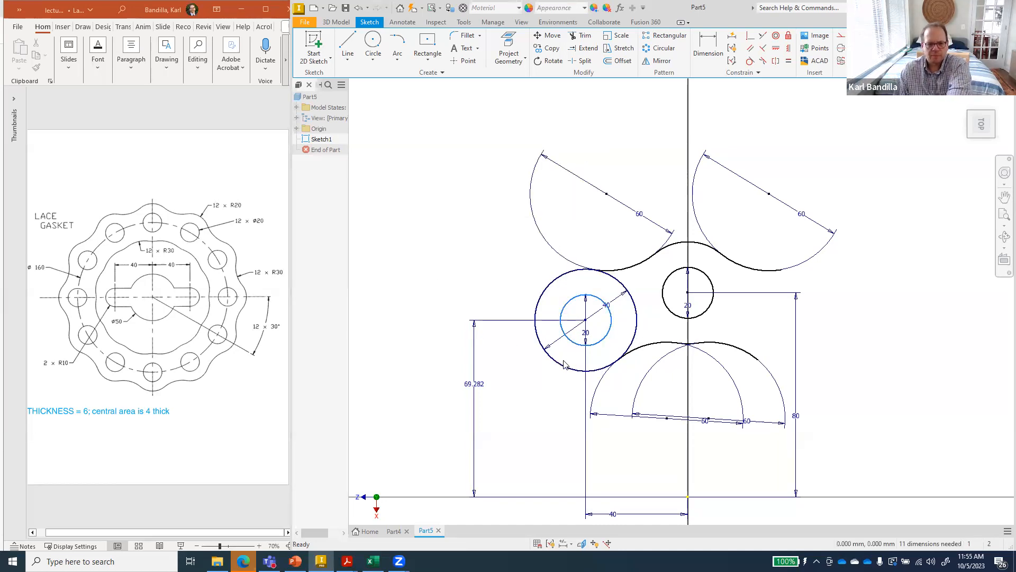
left_click(560, 366)
key("Delete")
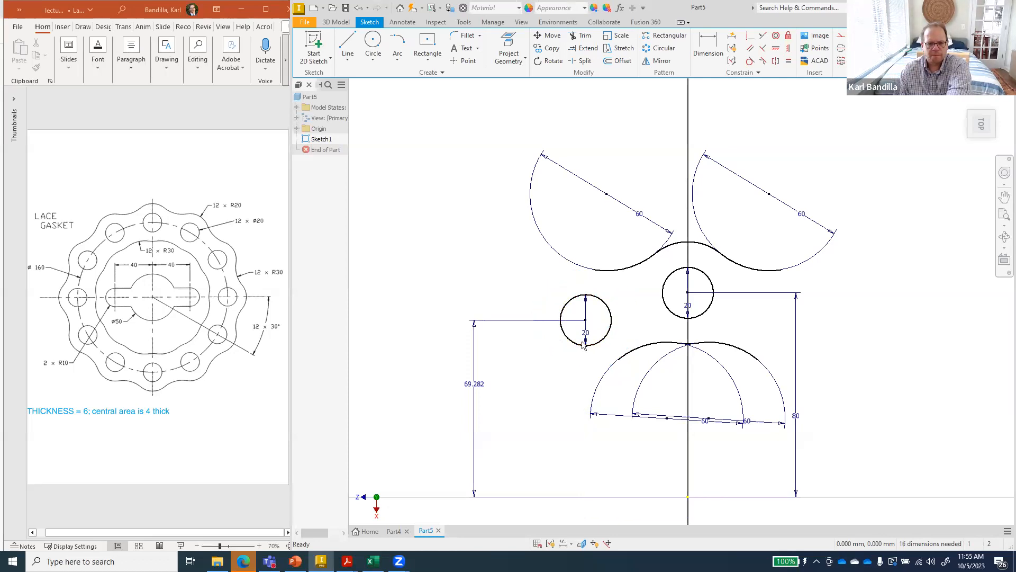
left_click(579, 345)
key("Delete")
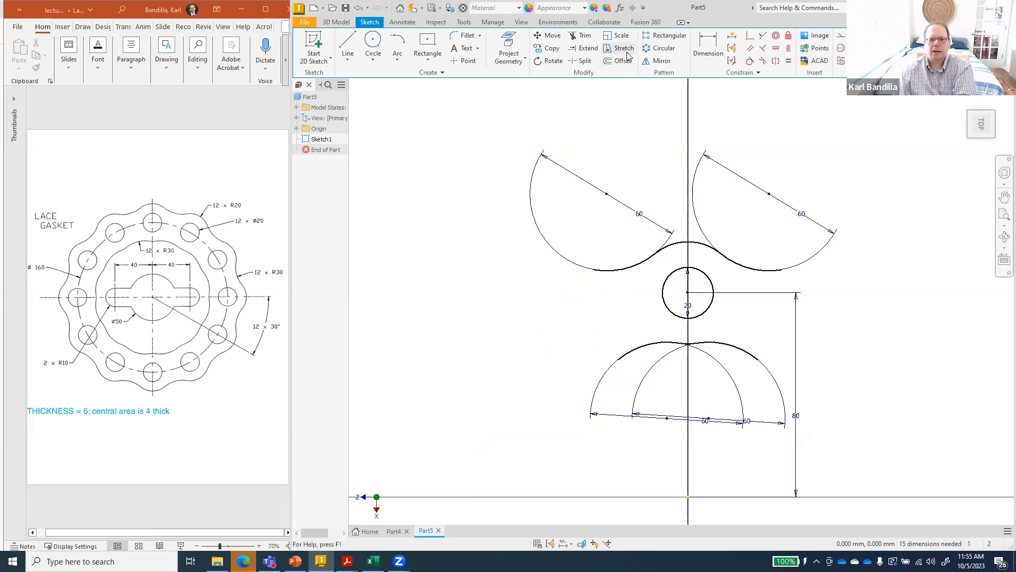
Step: Circular-pattern the outer crest arc, the clockwise-side upper and lower connecting arcs and the 20 mm circle about the origin, 12 instances over 360 degrees
left_click(658, 49)
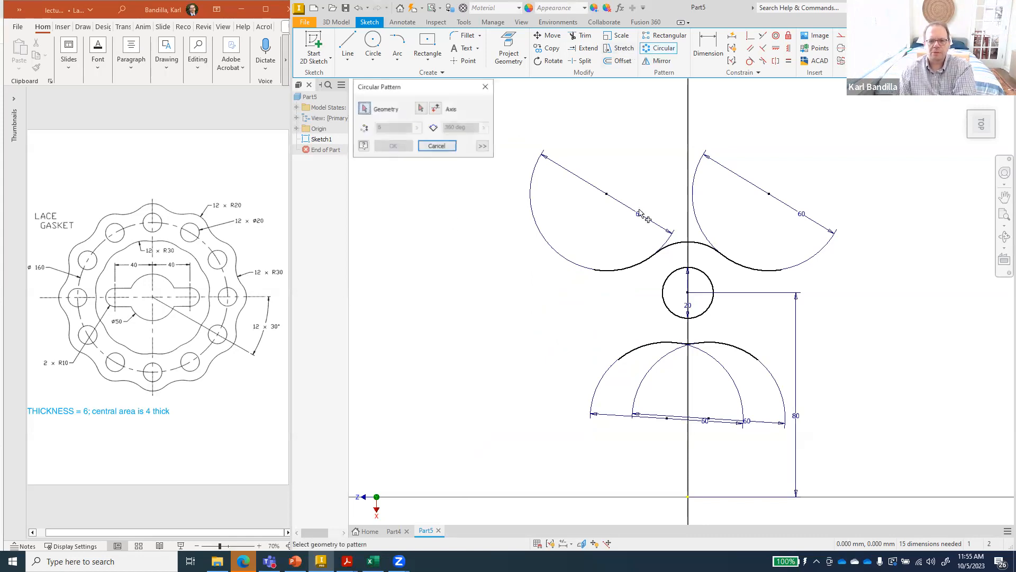
left_click(678, 249)
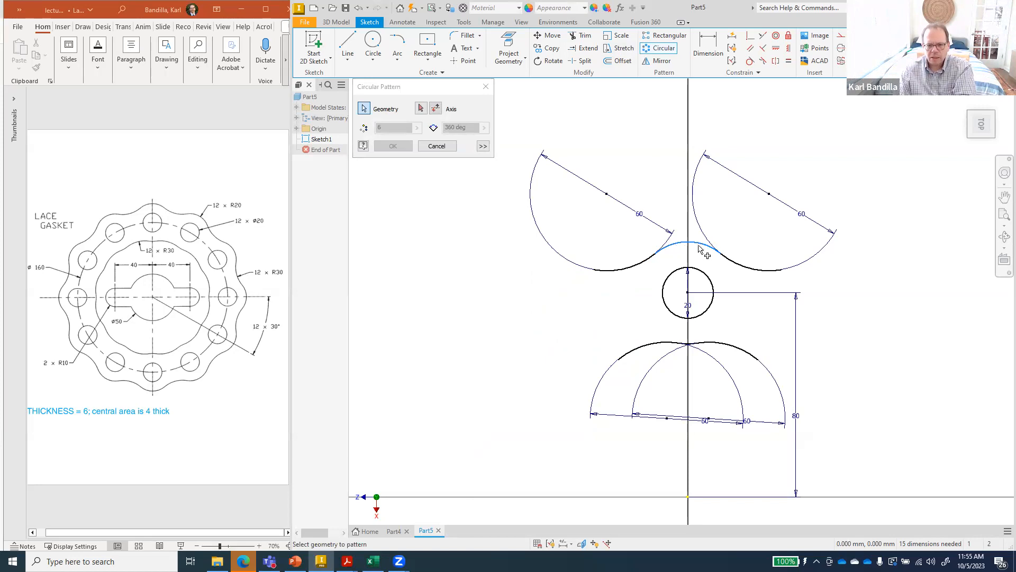
left_click(746, 269)
left_click(712, 287)
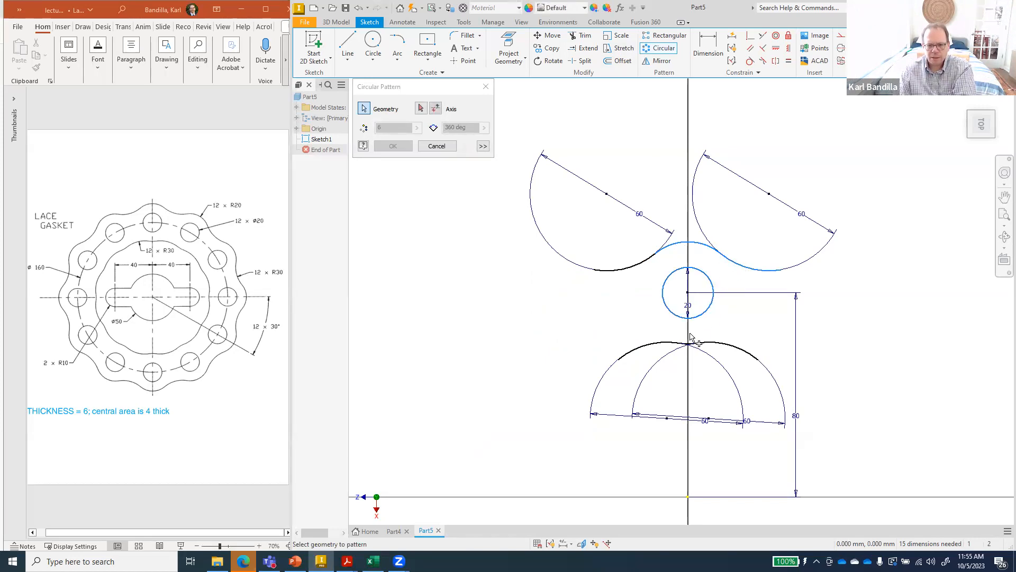
left_click(733, 350)
left_click(421, 108)
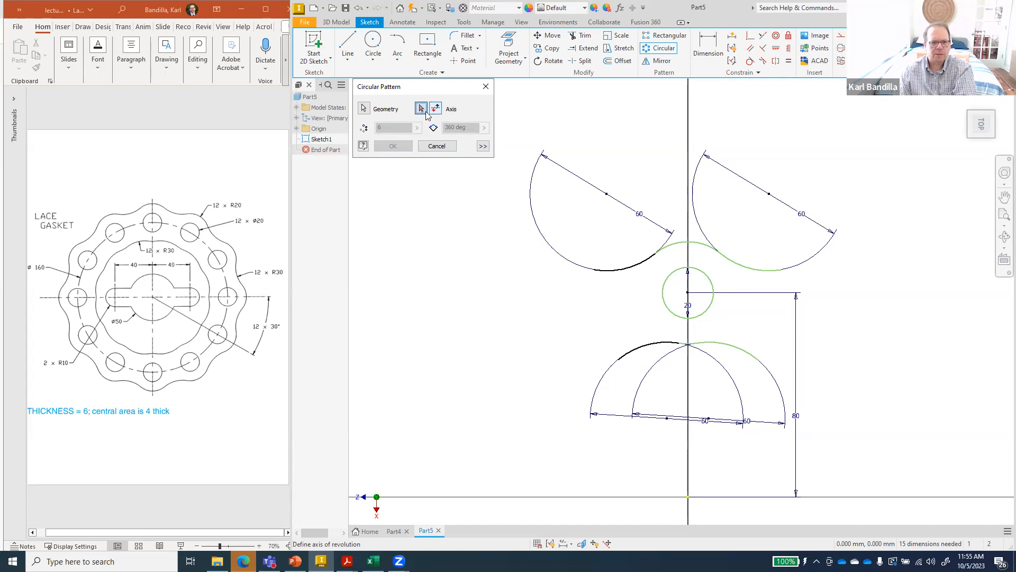
left_click(688, 499)
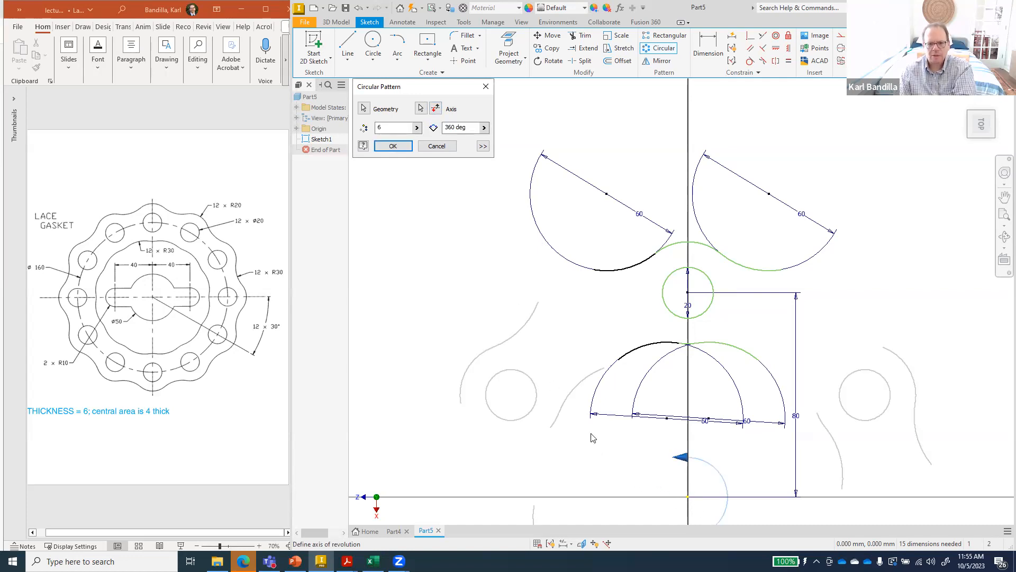
type("12")
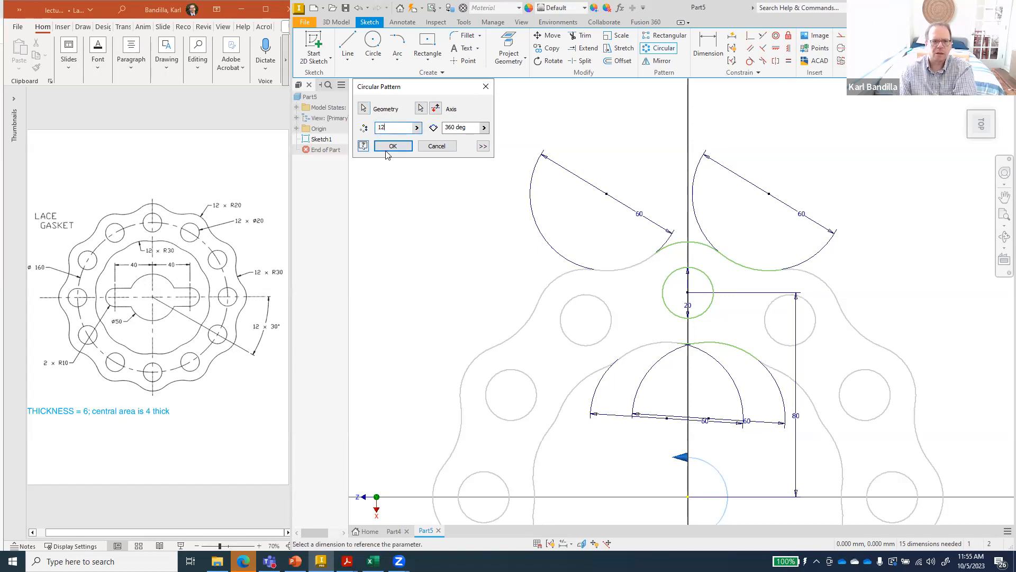
left_click(394, 145)
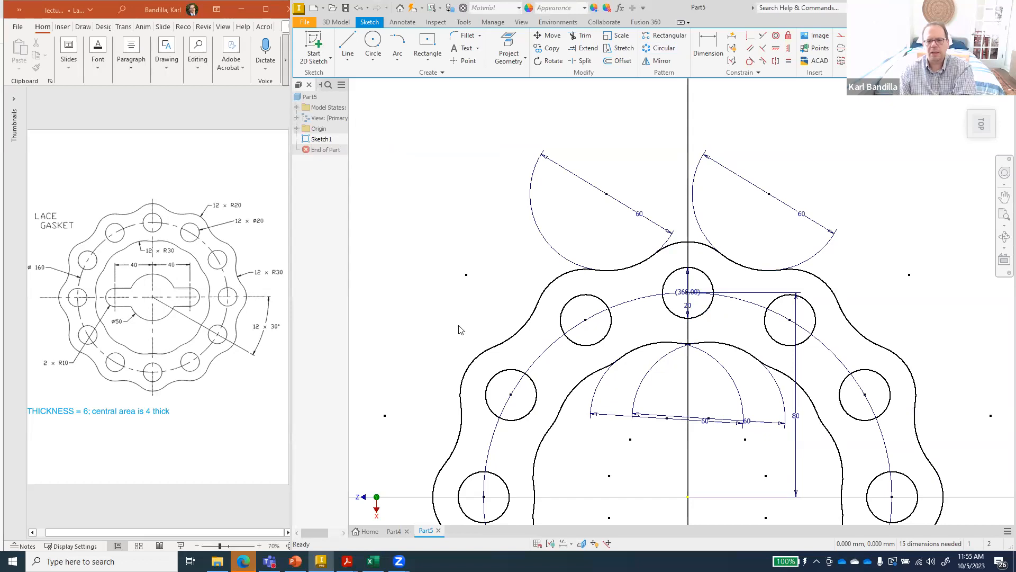
mouse_move(986, 126)
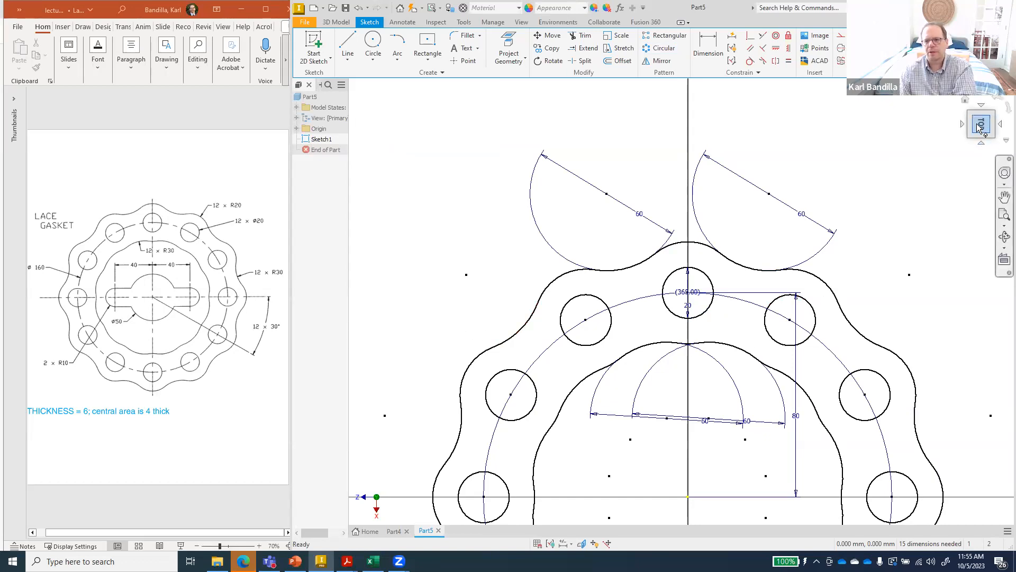
left_click(982, 126)
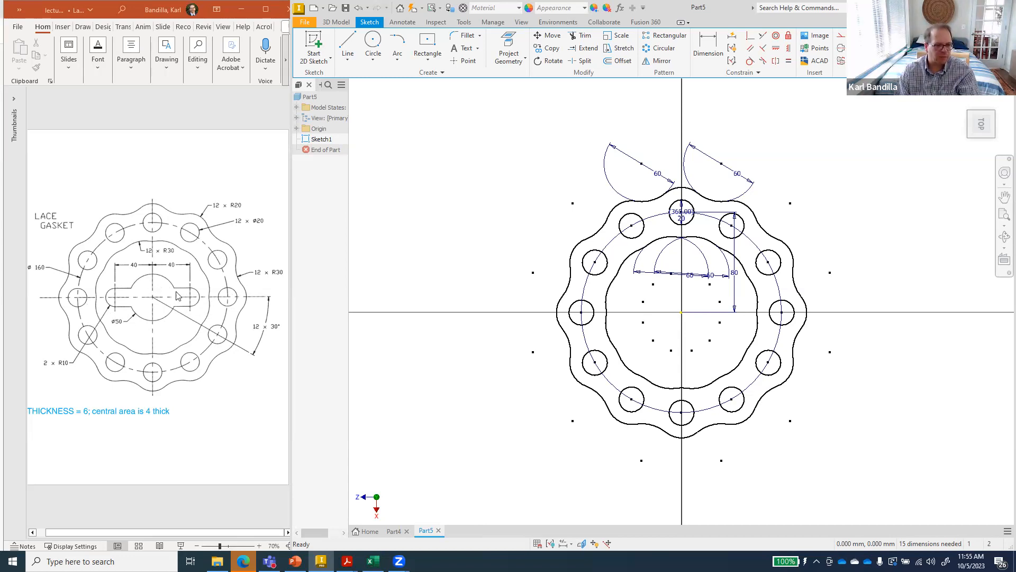
left_click(428, 59)
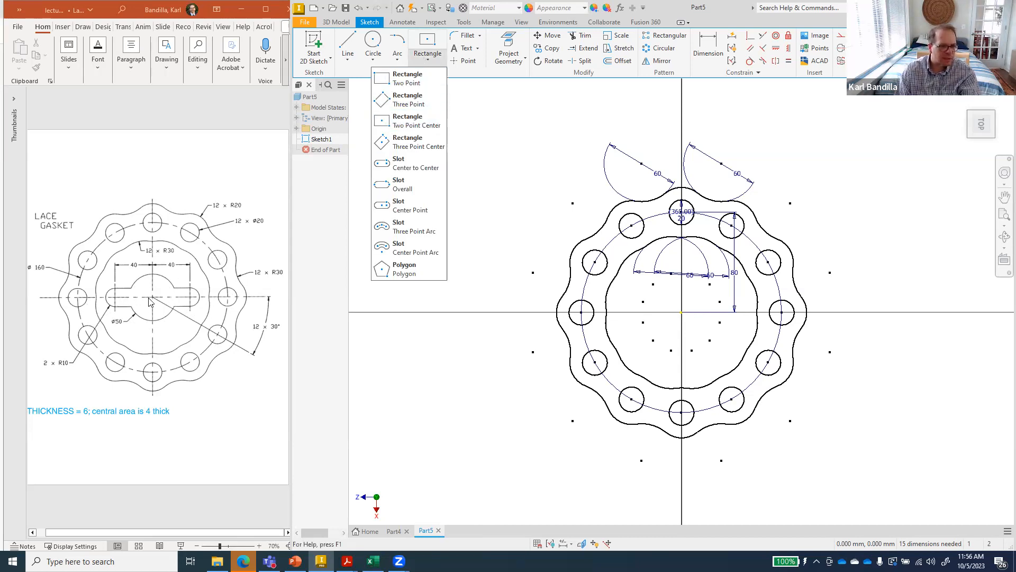
left_click(405, 163)
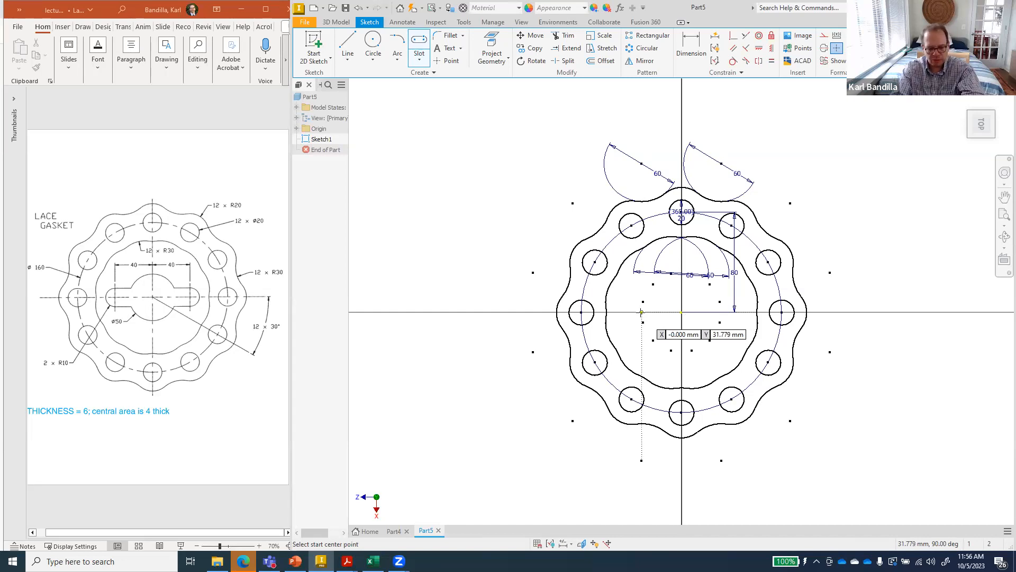
key("Tab")
key("Tab")
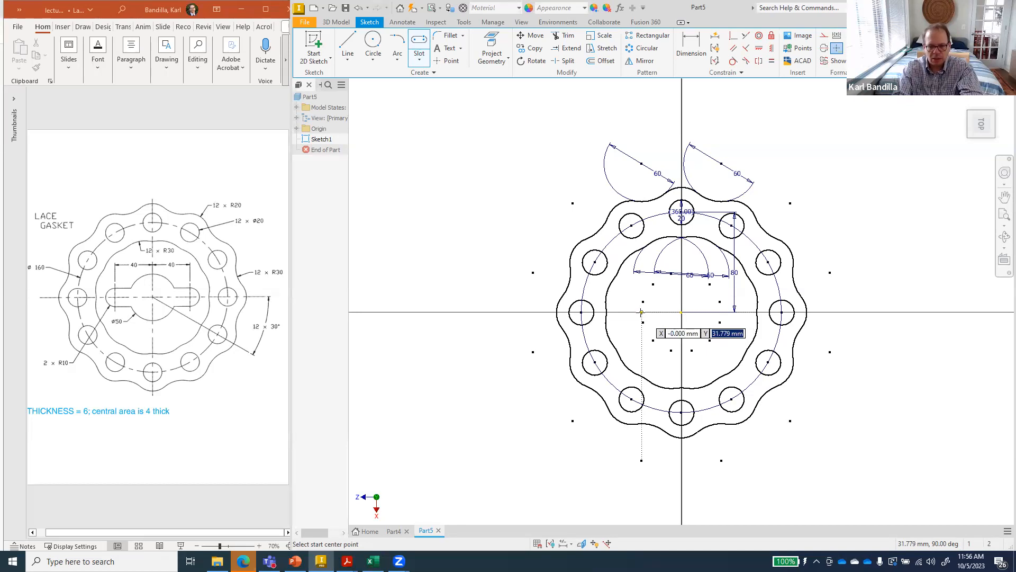
type("40.000")
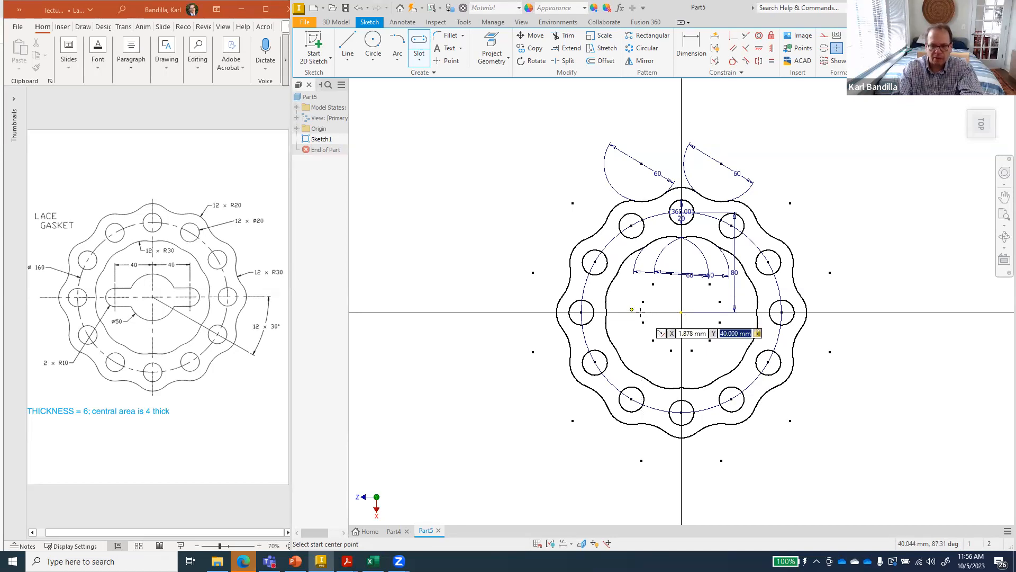
key("Return")
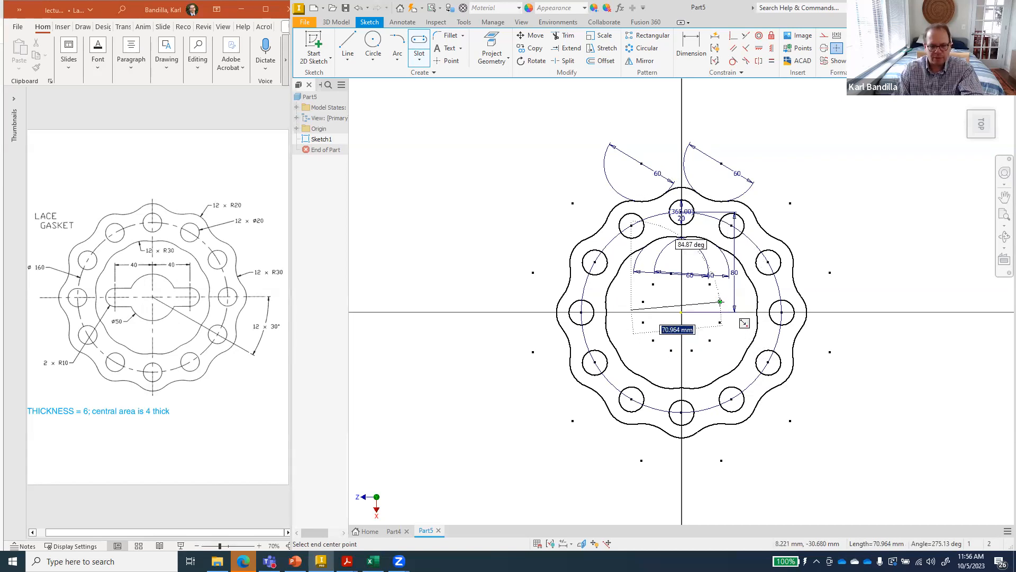
key("Escape")
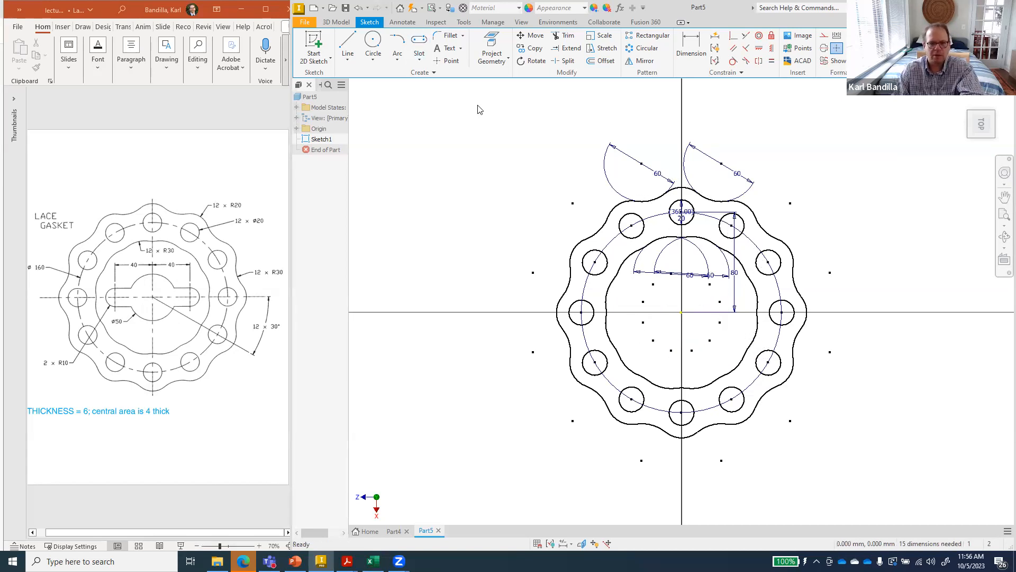
left_click(419, 43)
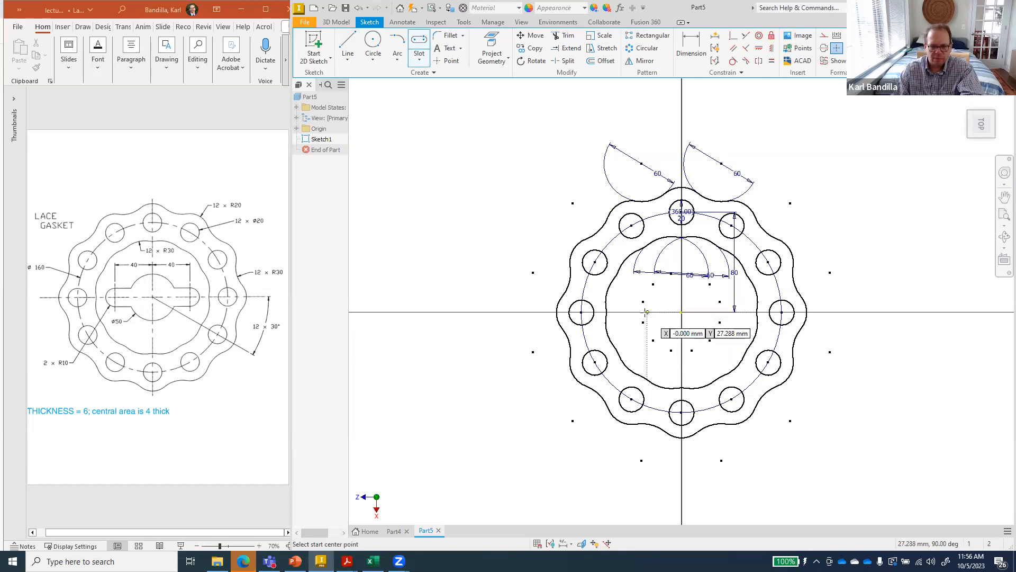
key("Tab")
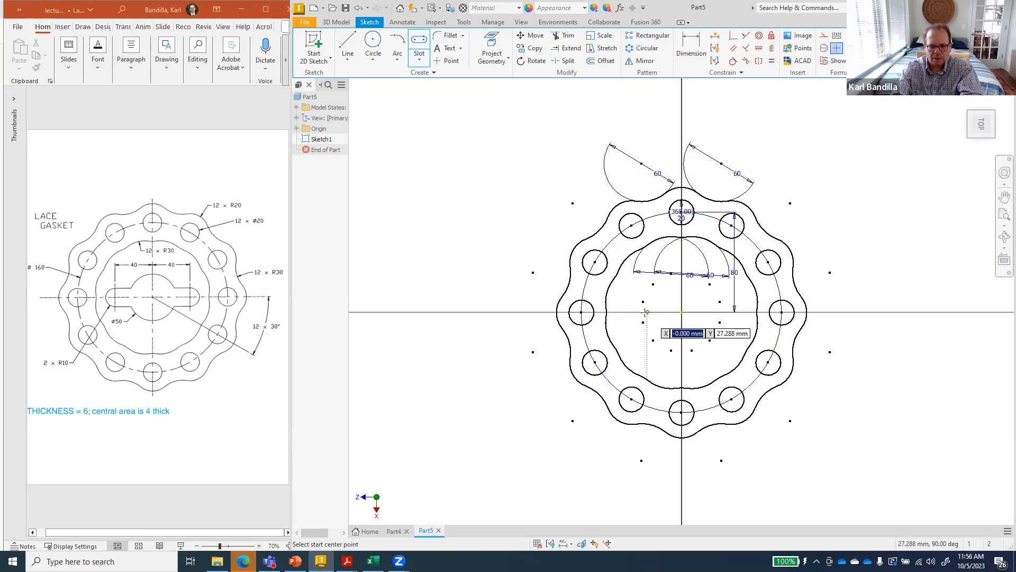
key("Tab")
type("40")
key("Tab")
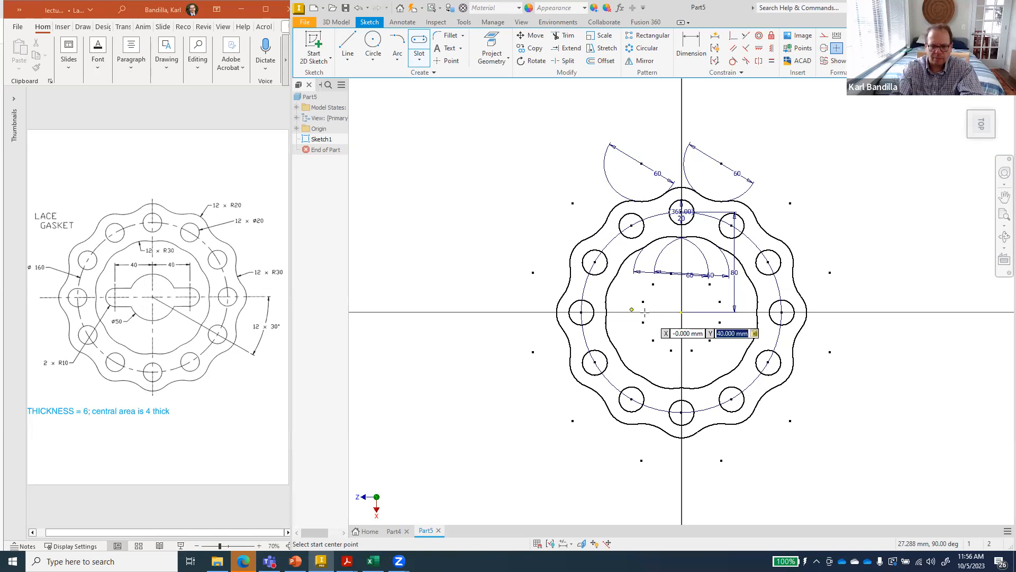
key("Return")
key("Escape")
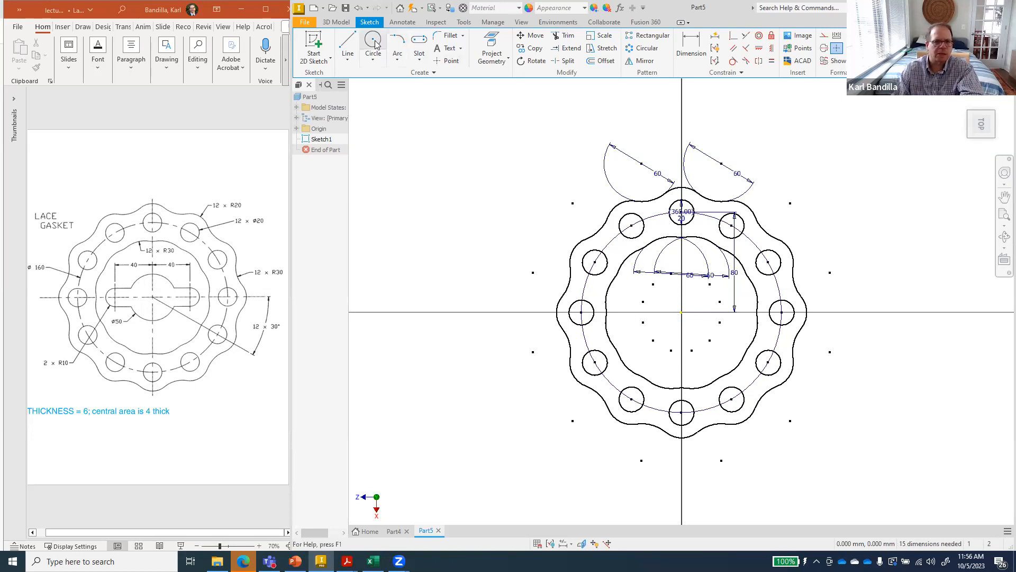
Step: Try a horizontal center-to-center slot across the origin, about 65 mm between centres and 10 mm wide
left_click(419, 42)
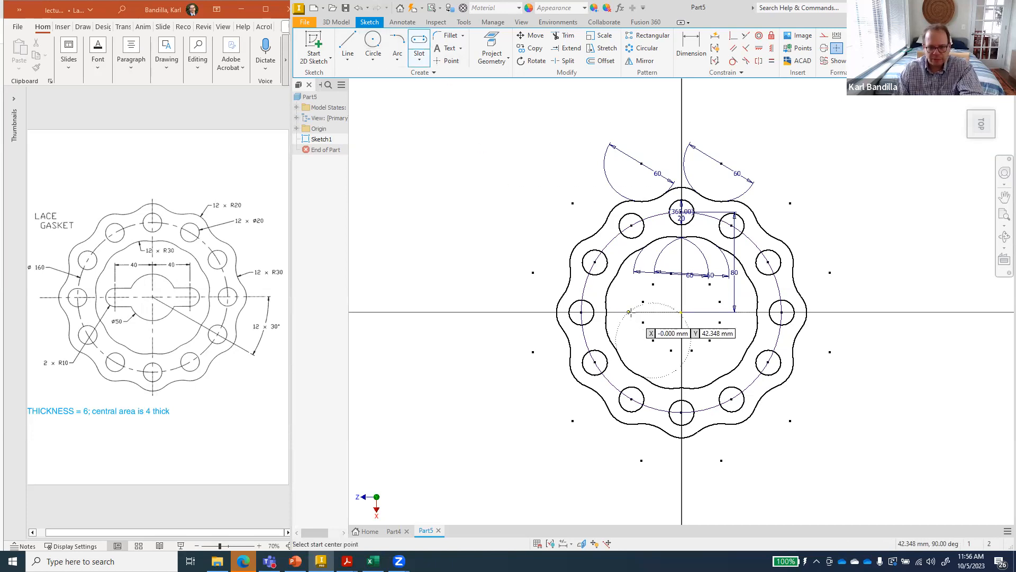
left_click(644, 312)
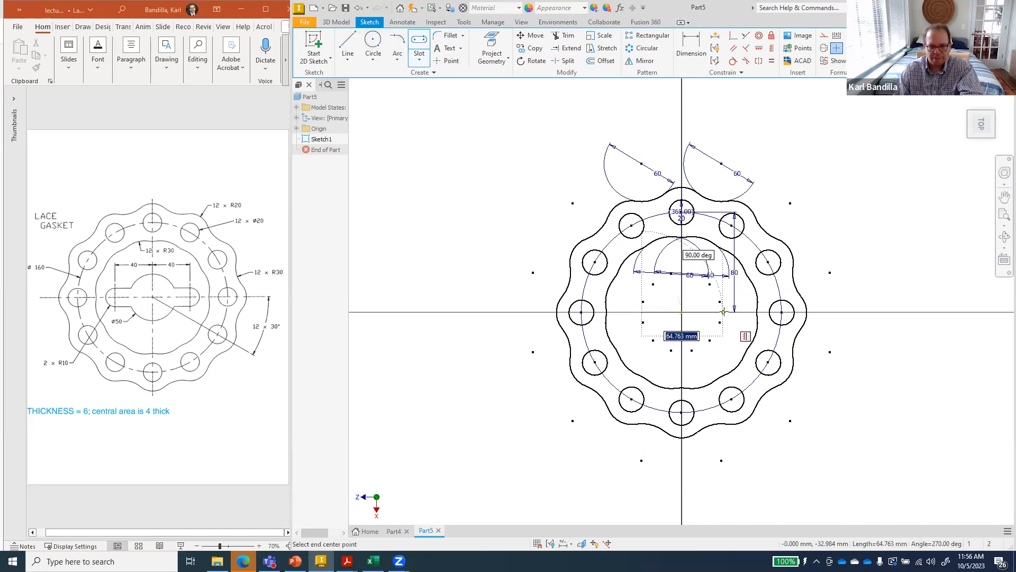
left_click(723, 312)
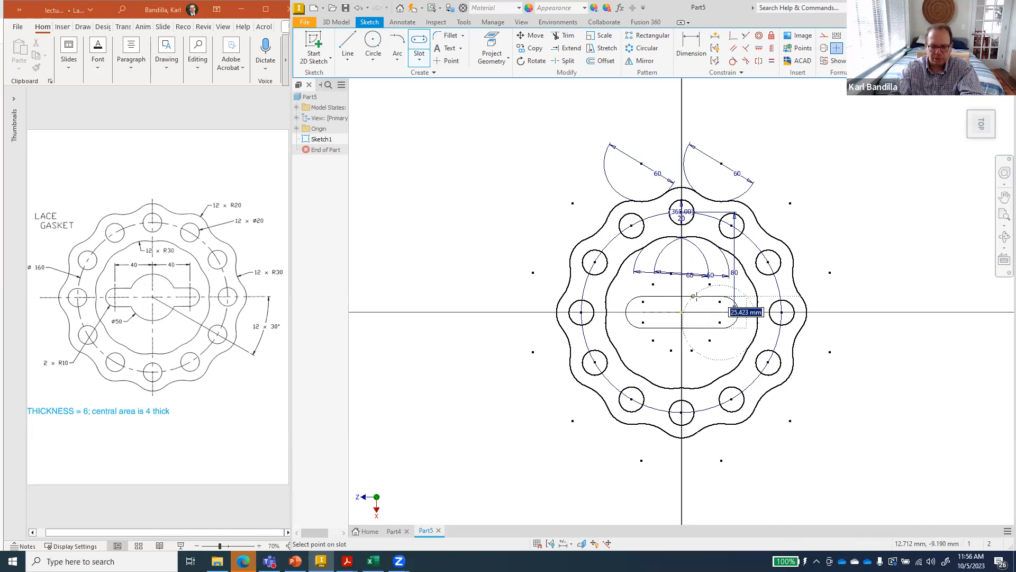
type("10")
key("Return")
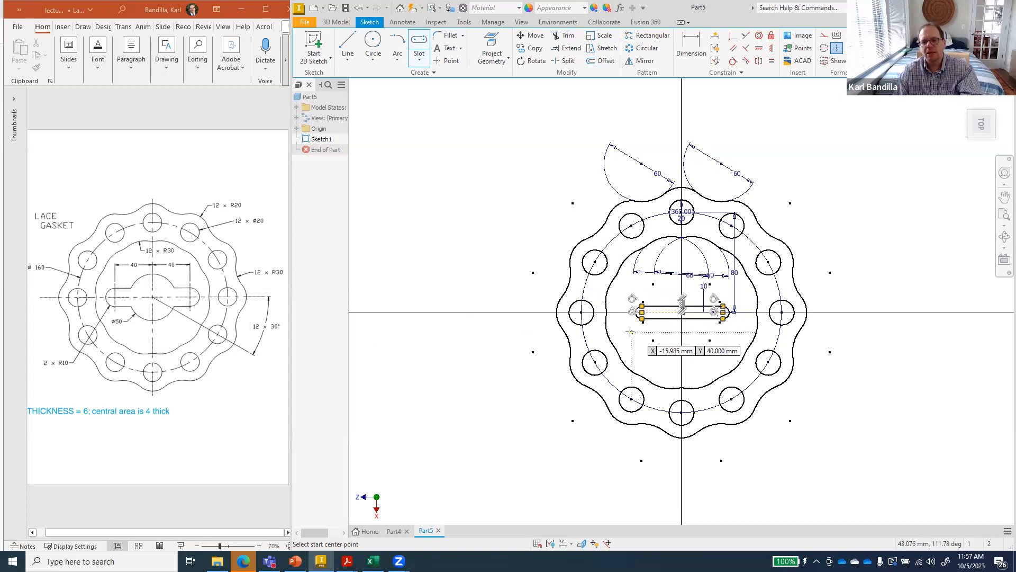
key("Escape")
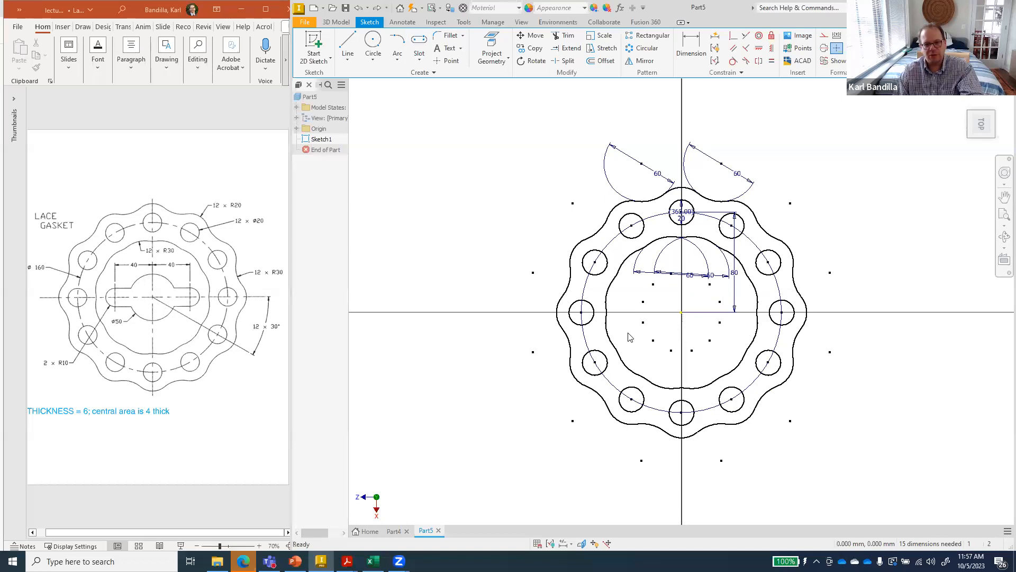
Step: Draw a horizontal center-to-center slot across the origin, about 80 mm between centres and 20 mm wide
left_click(417, 53)
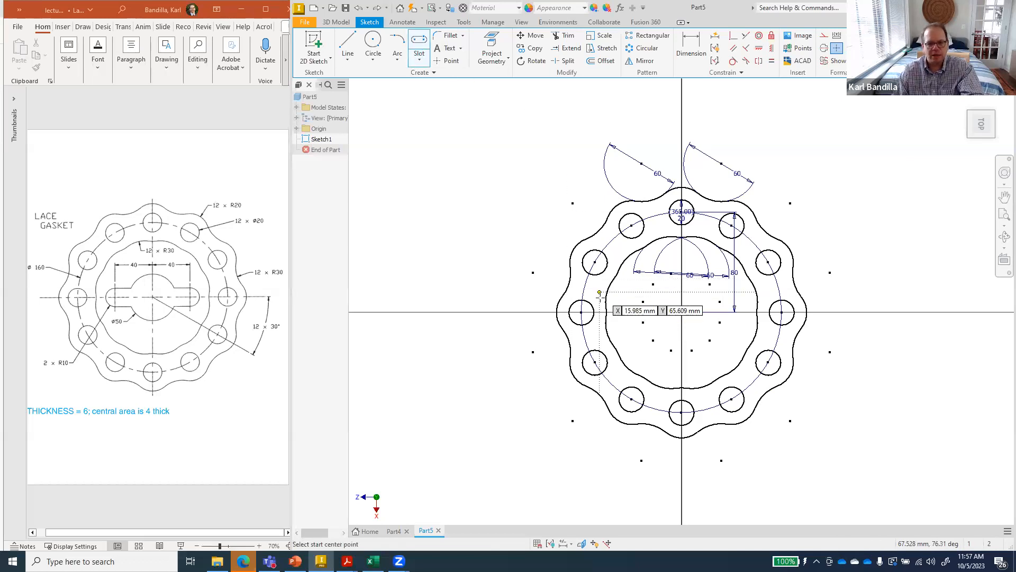
left_click(636, 312)
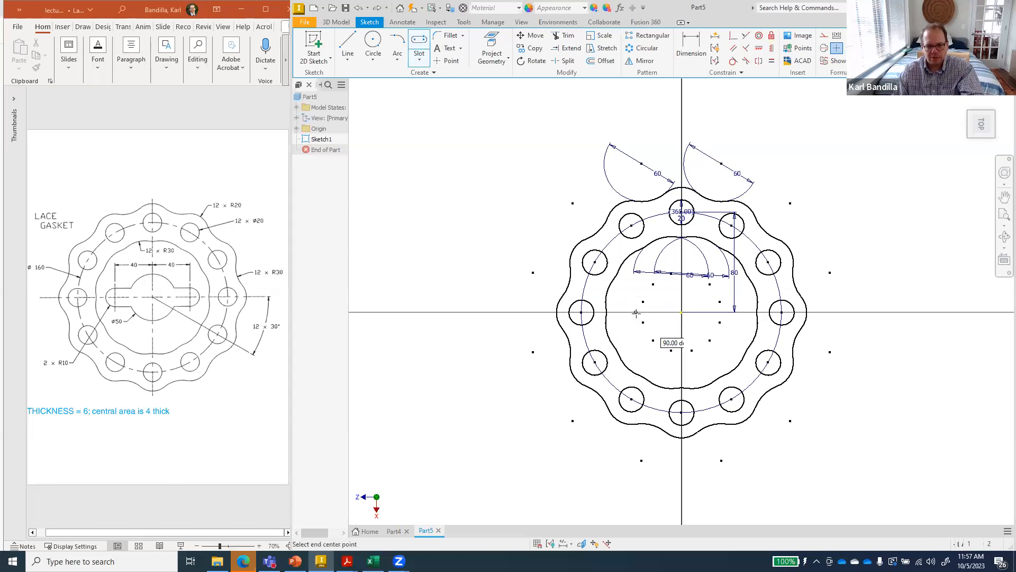
left_click(735, 313)
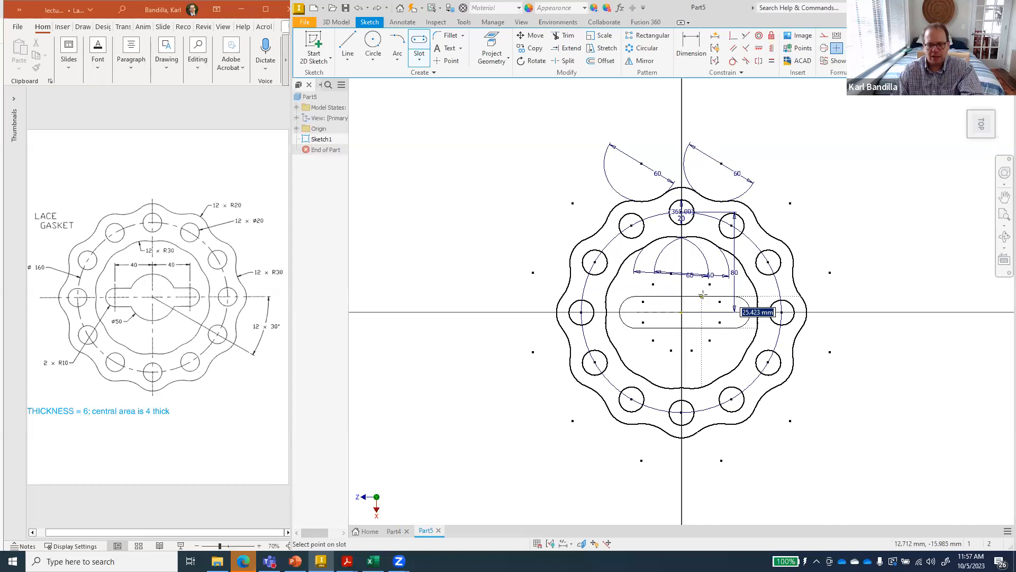
left_click(702, 295)
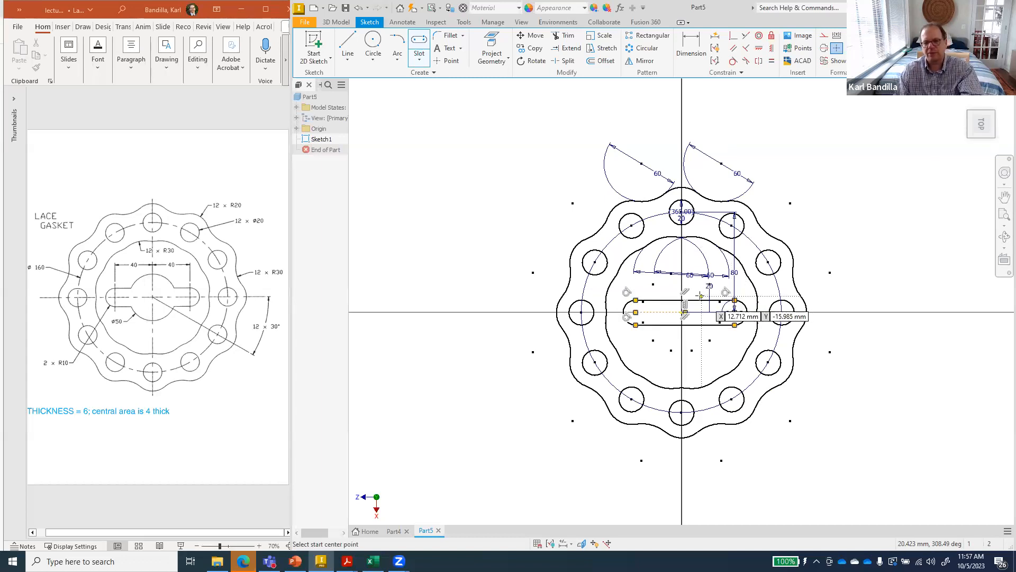
Step: Dimension both slot end centres horizontally at 40 mm from the origin
key("d")
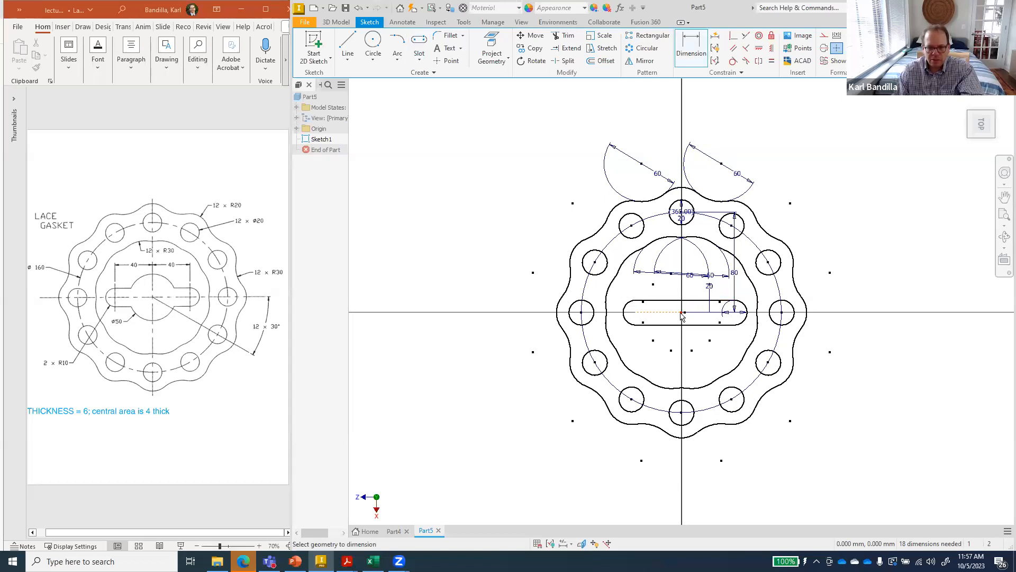
left_click(645, 297)
left_click(646, 291)
type("40")
key("Return")
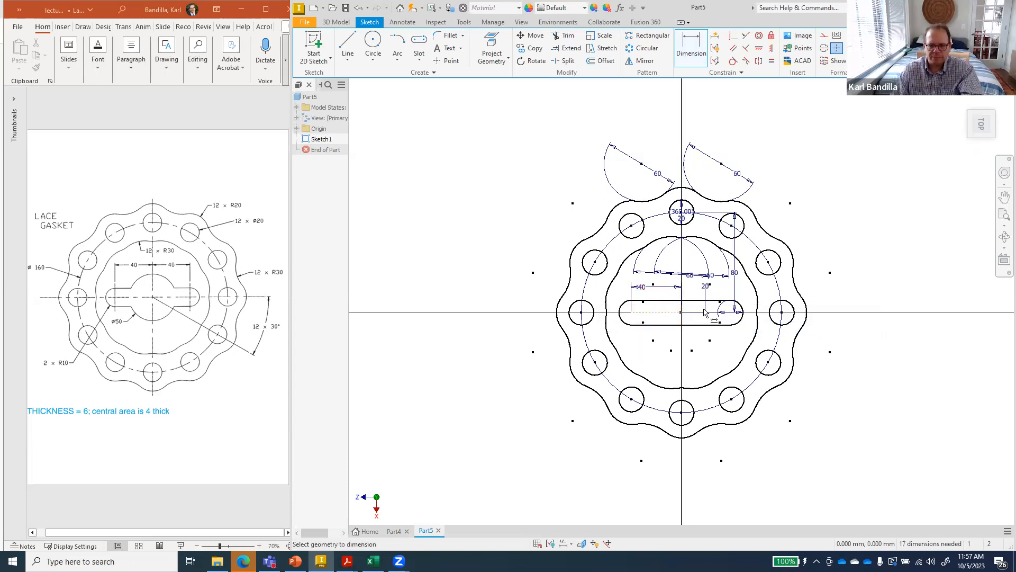
left_click(682, 312)
left_click(731, 312)
left_click(726, 294)
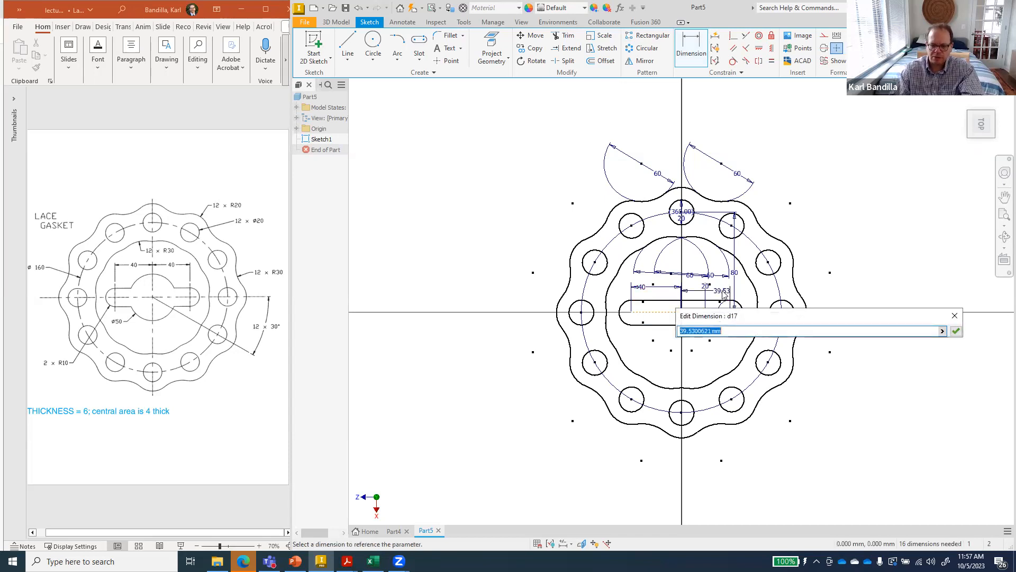
type("40")
key("Return")
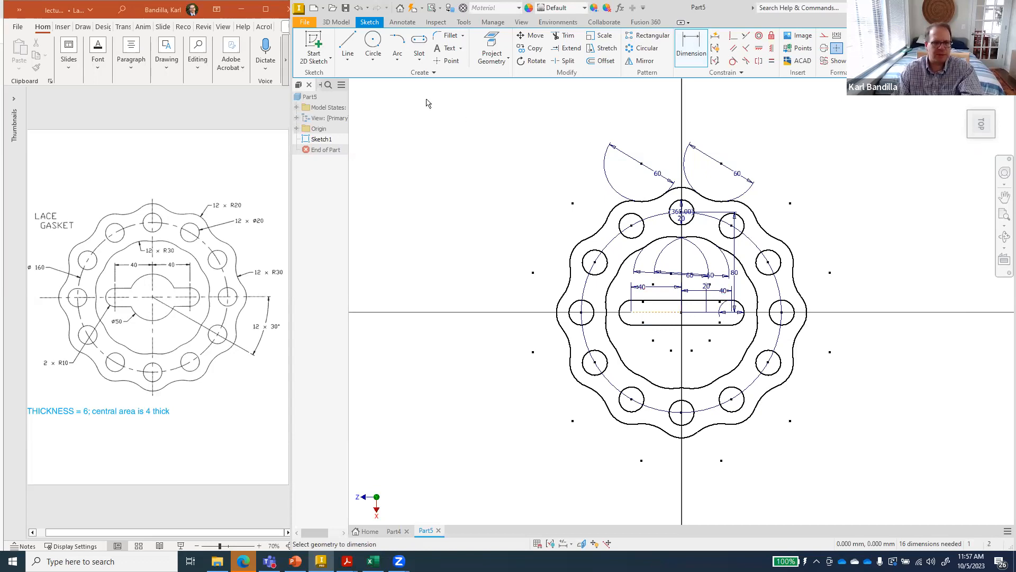
Step: Draw a 50 mm diameter circle centred on the origin over the slot
left_click(373, 42)
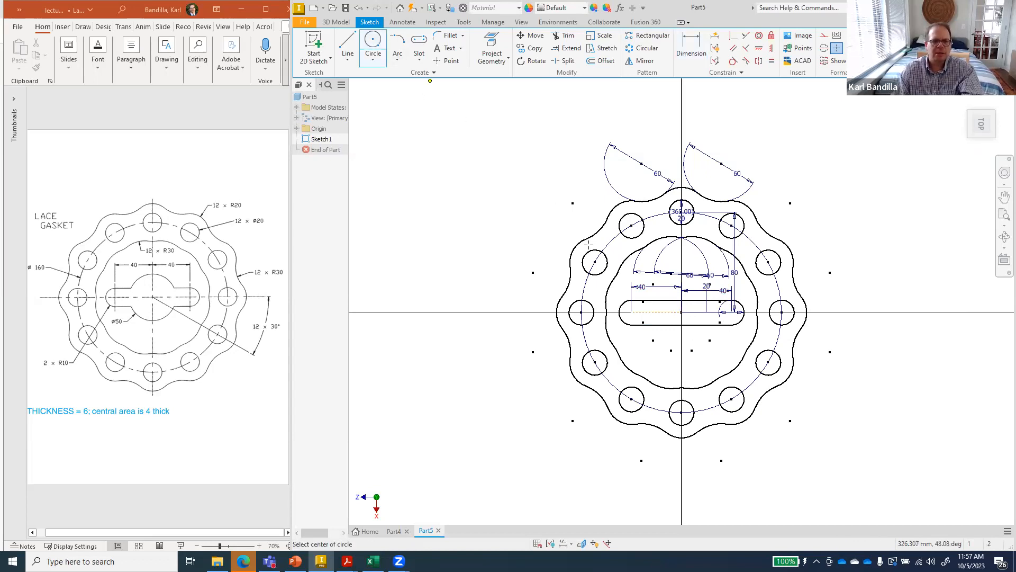
left_click(682, 312)
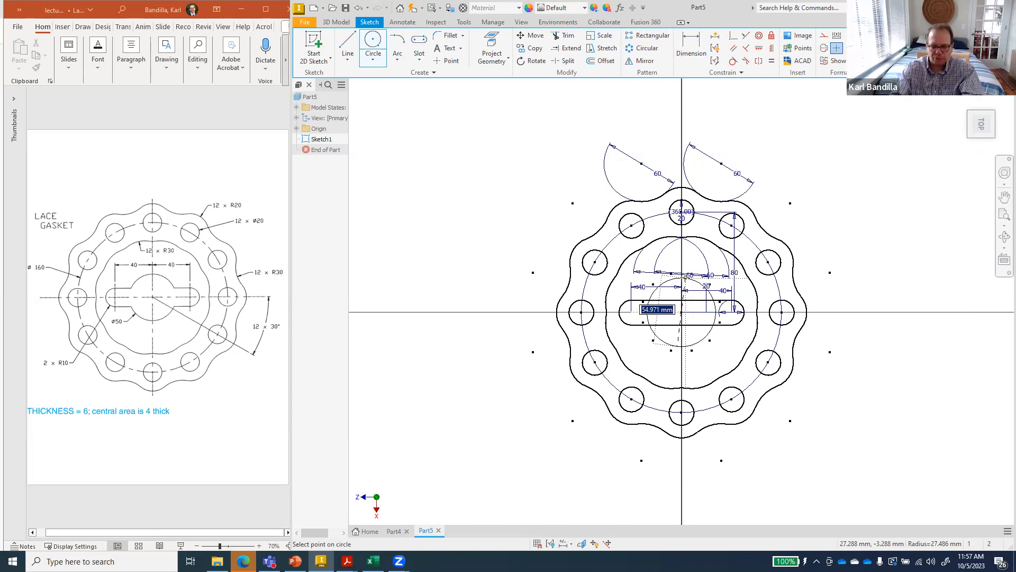
type("50")
key("Return")
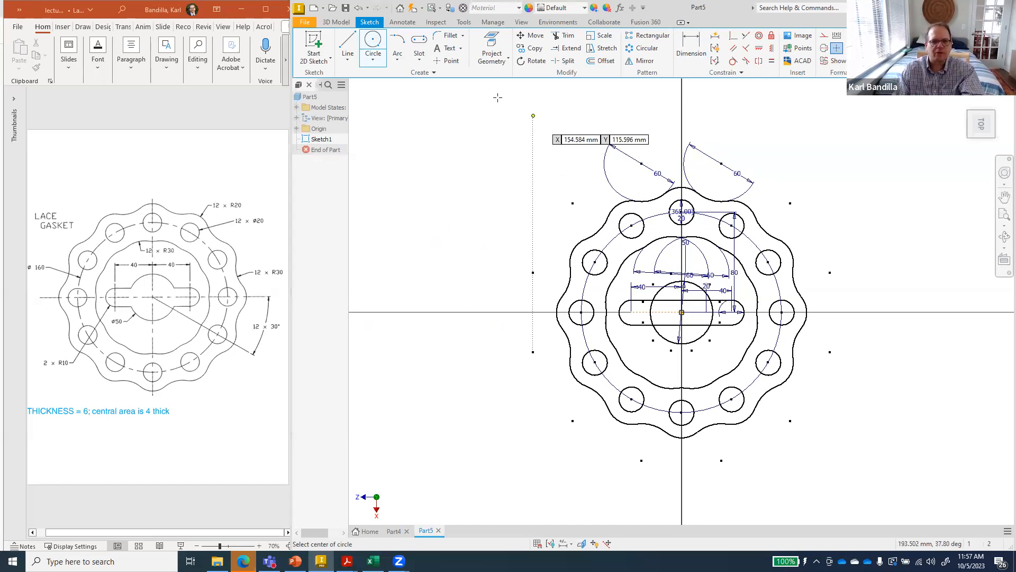
Step: Trim away the two side arcs of the 50 mm circle that cross the slot, and finish the sketch
left_click(567, 35)
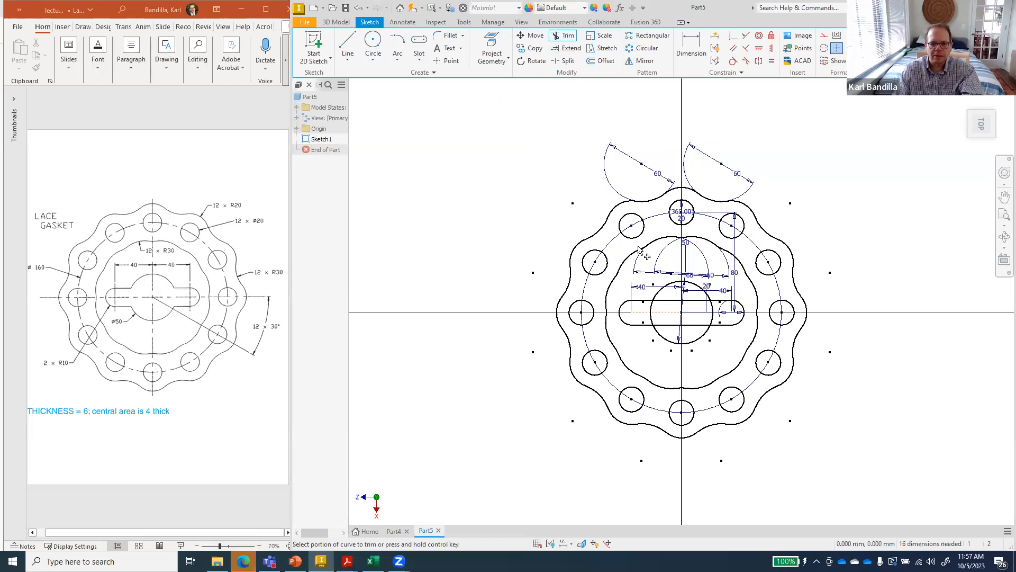
left_click(654, 310)
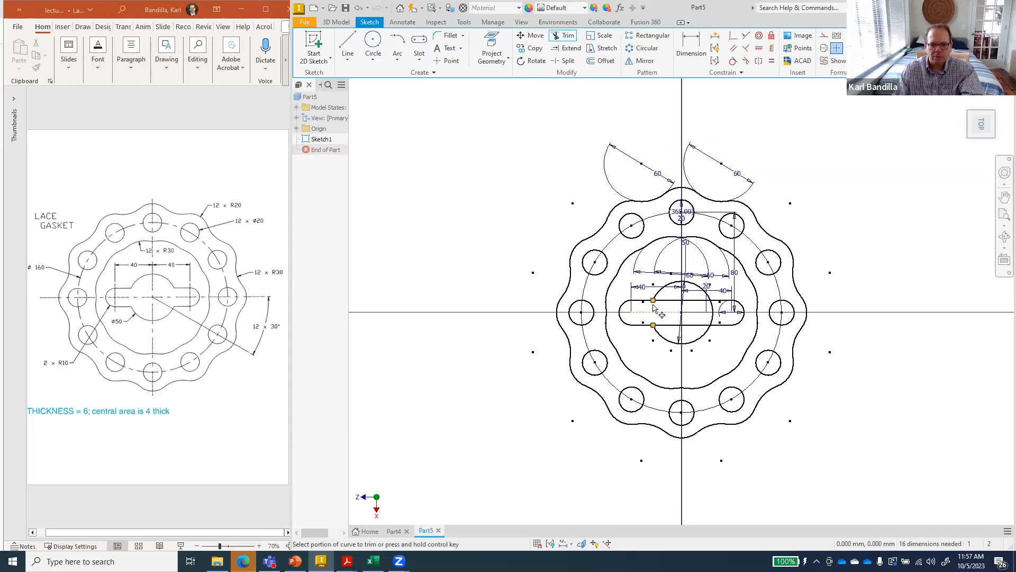
left_click(713, 313)
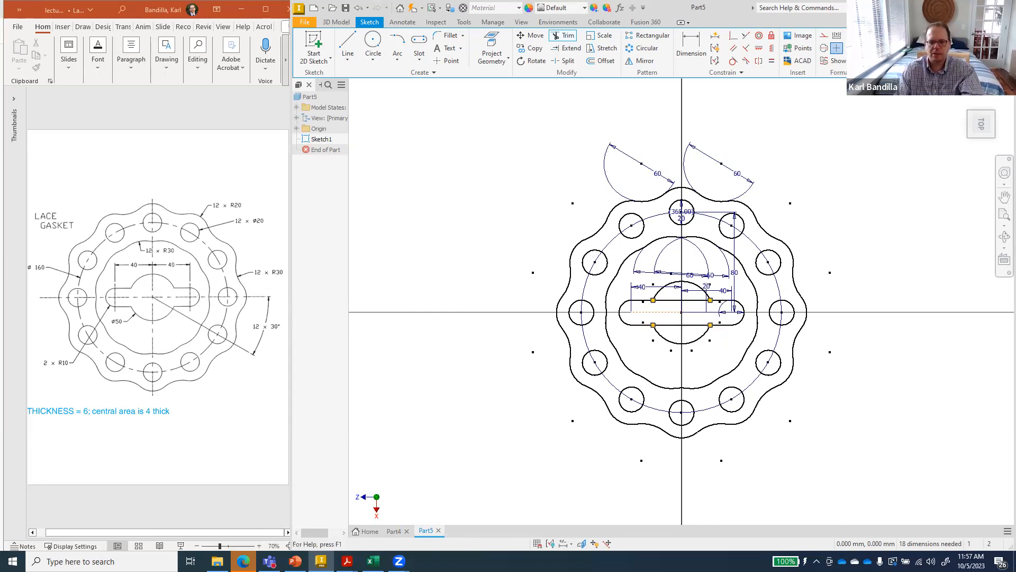
left_click(883, 48)
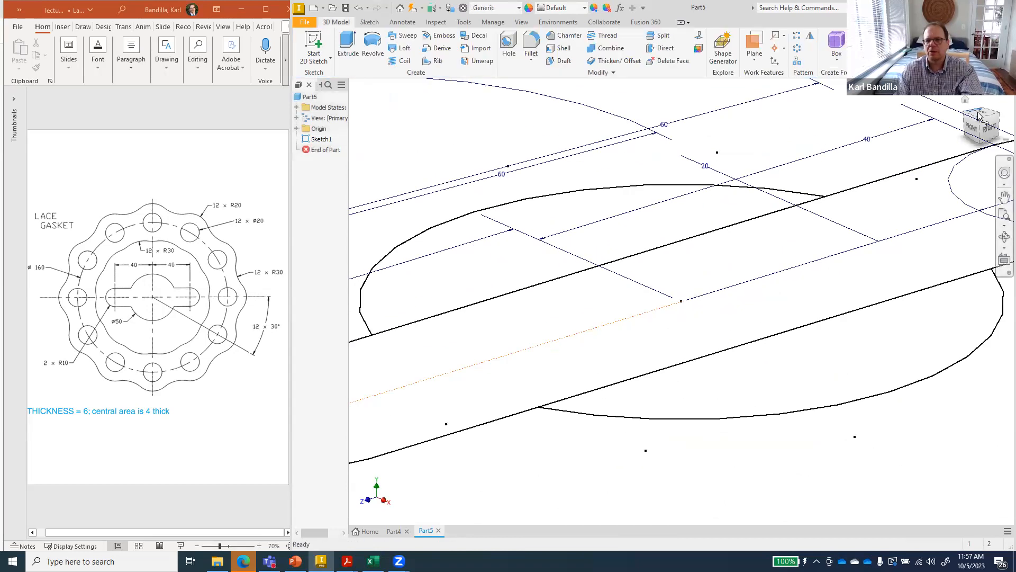
Step: Extrude the scalloped outer ring profile with its 12 holes to a thickness of 6 mm
left_click(966, 99)
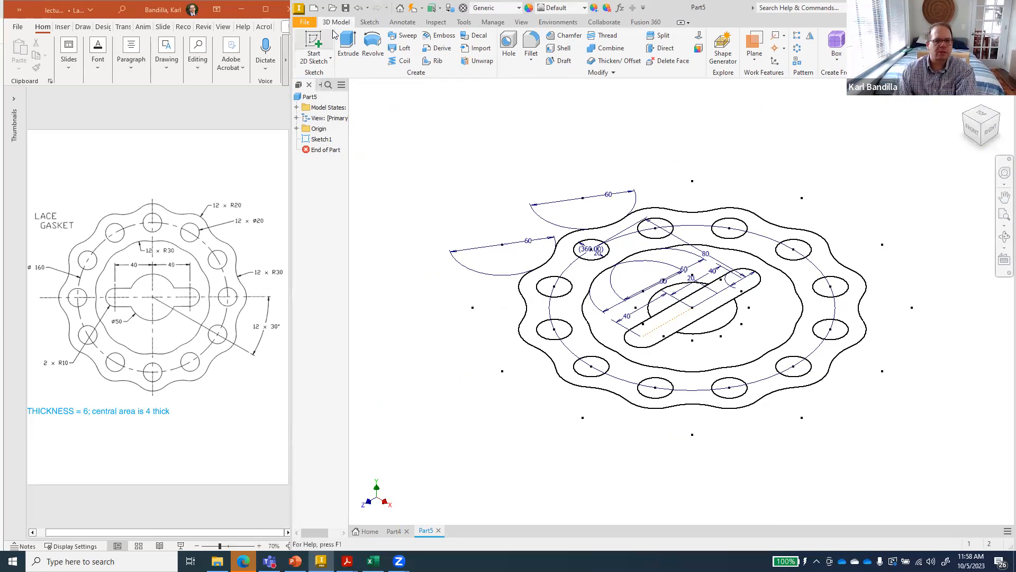
left_click(348, 46)
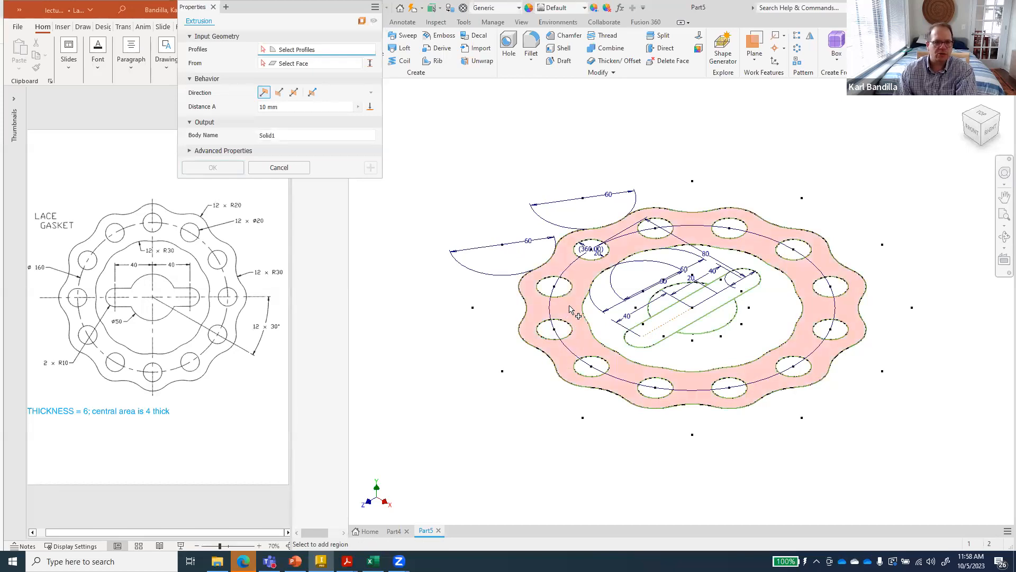
left_click(570, 307)
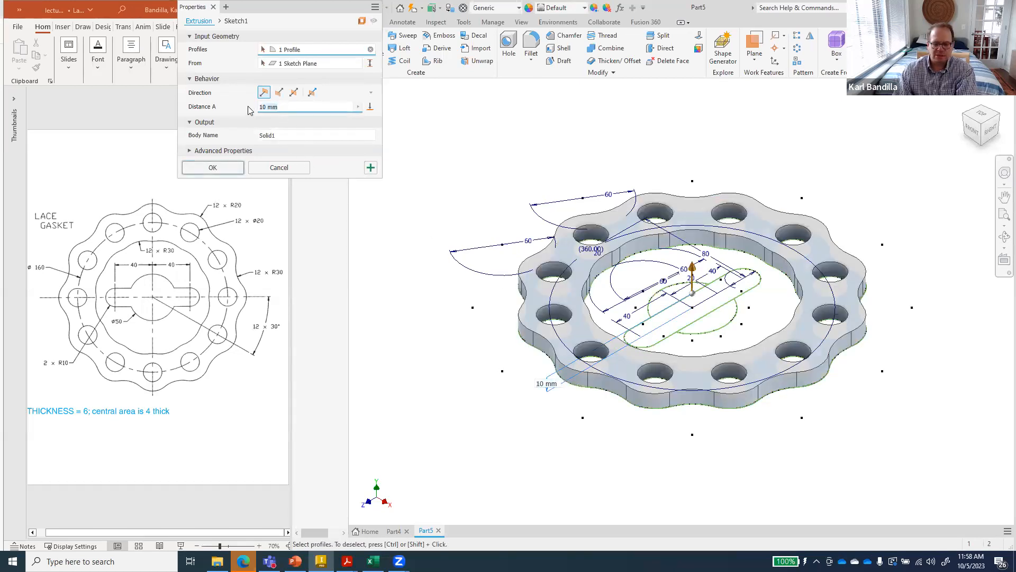
type("6")
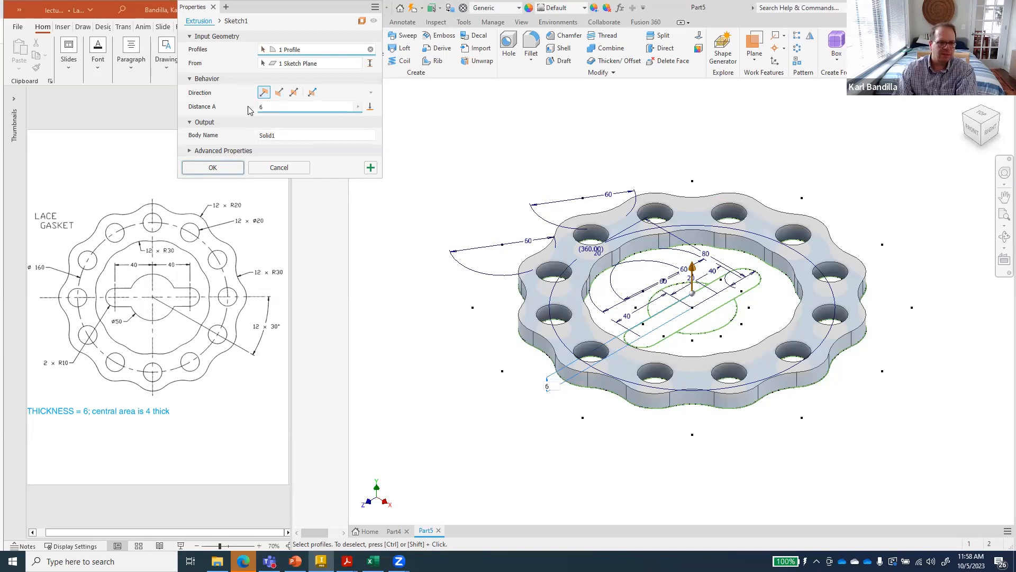
left_click(214, 168)
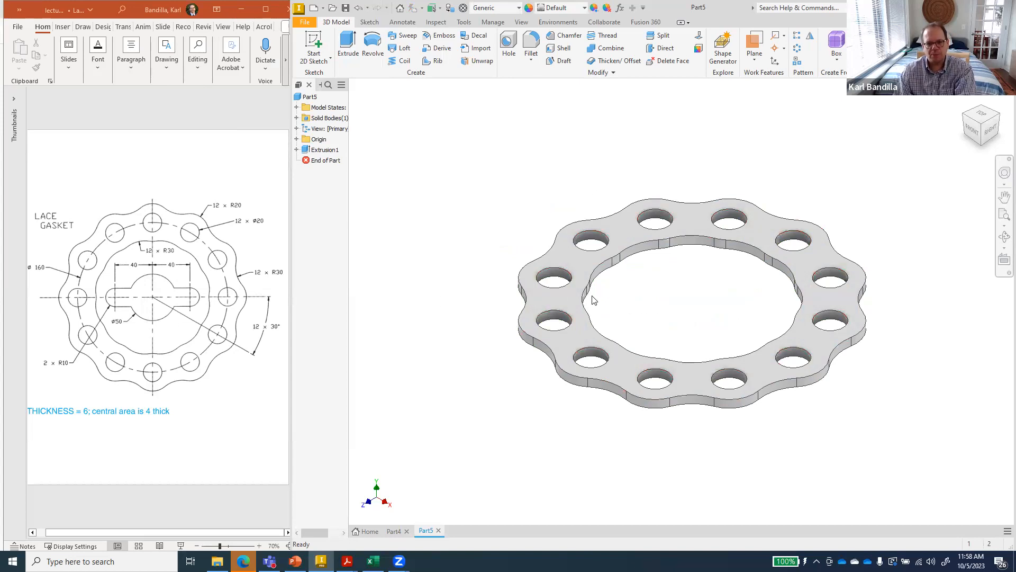
Step: Make the sketch used by the ring extrusion visible again
left_click(296, 150)
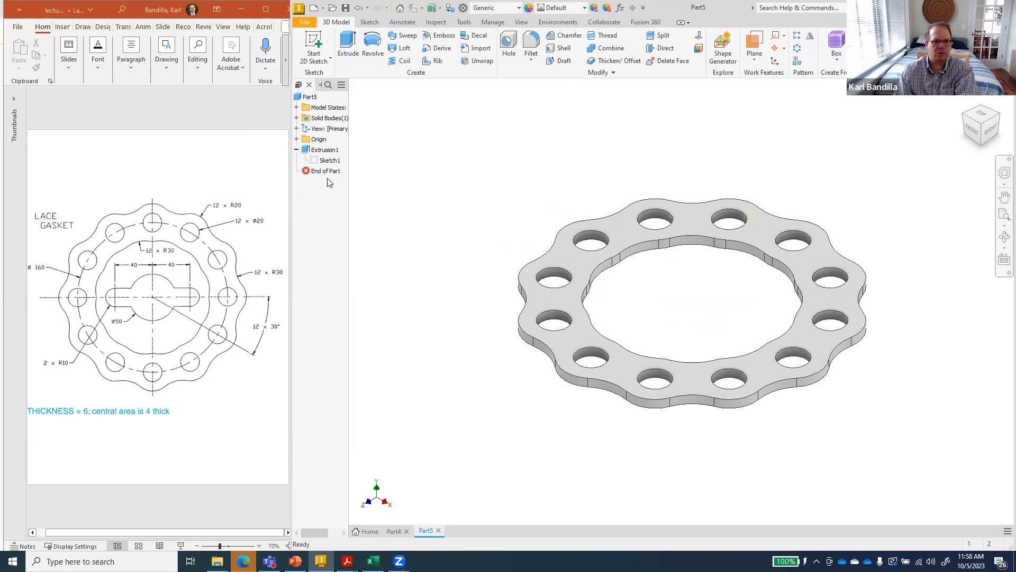
left_click(334, 161)
right_click(334, 162)
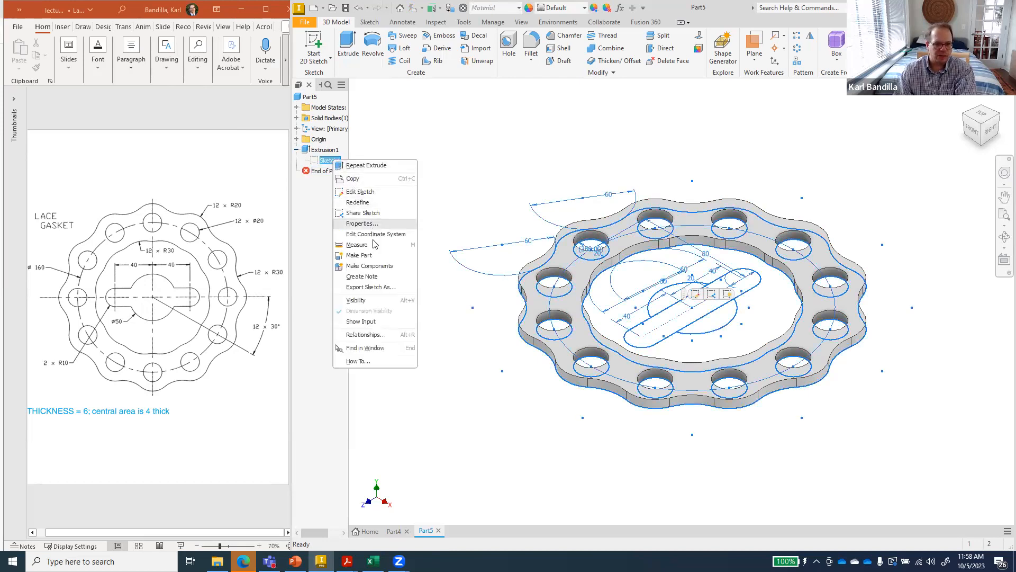
left_click(355, 301)
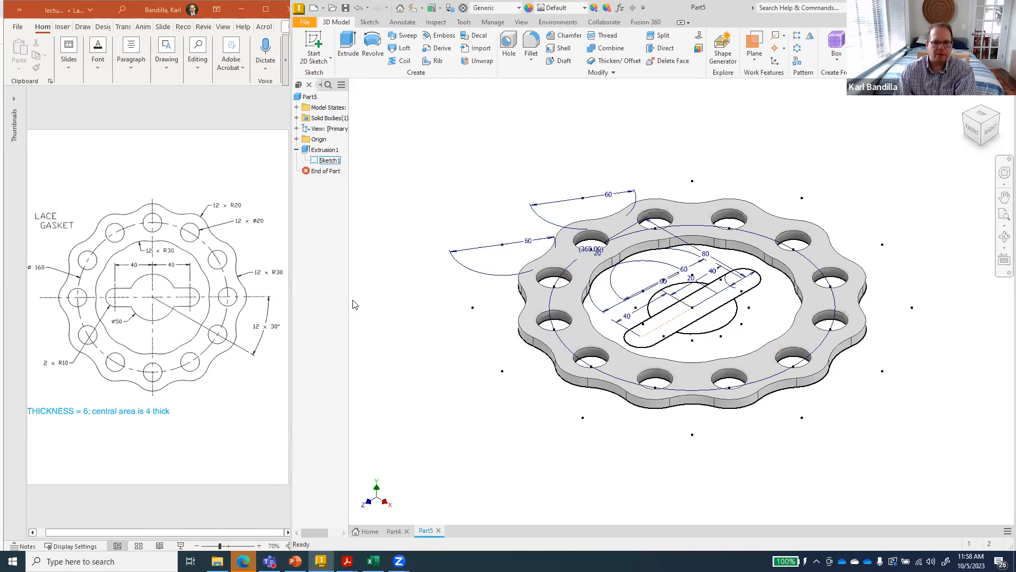
Step: Extrude the central area around the slot-and-circle opening 4 mm, joined to the ring
left_click(347, 43)
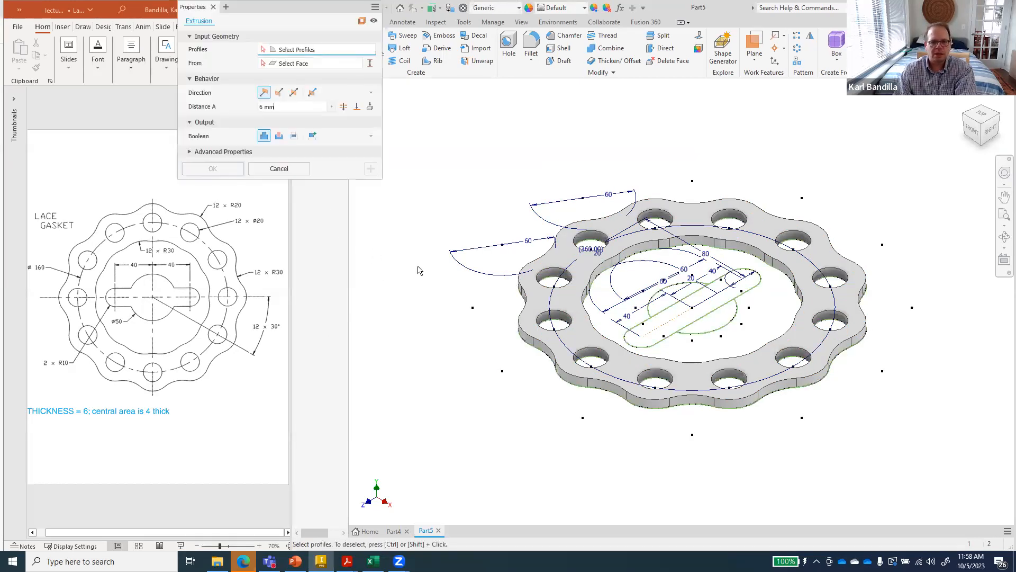
left_click(642, 285)
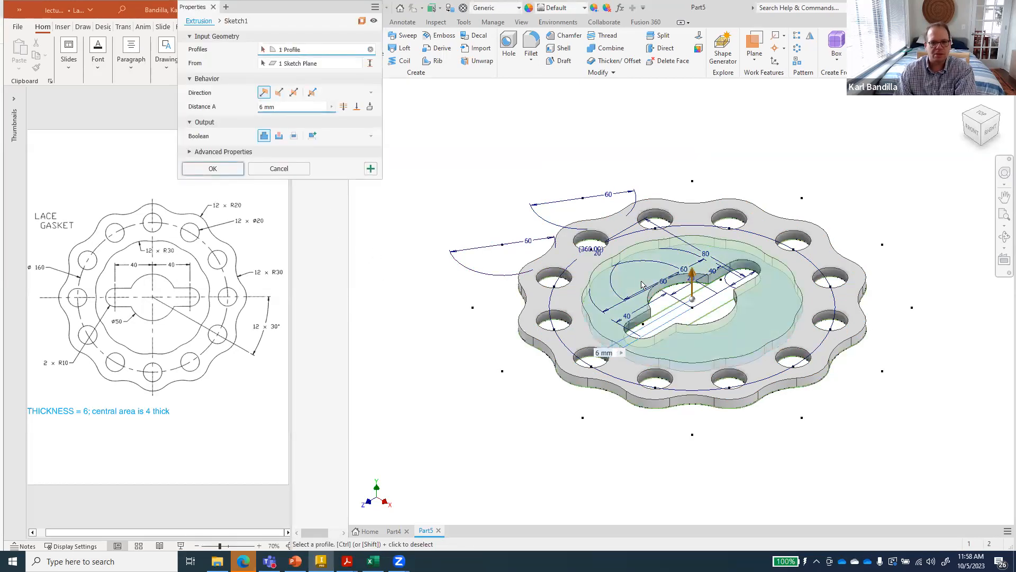
left_click_drag(278, 105, 251, 107)
type("4")
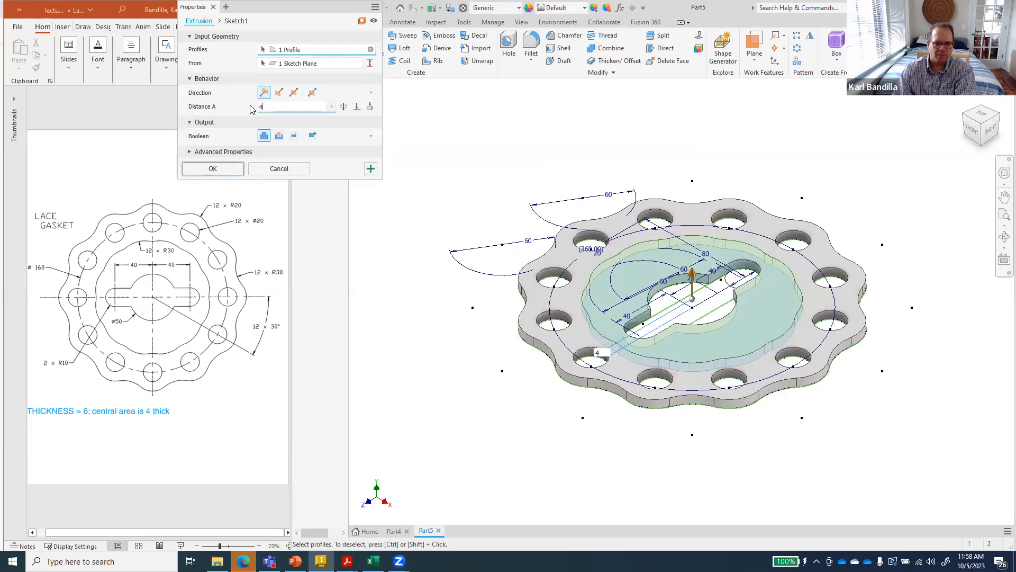
left_click(212, 168)
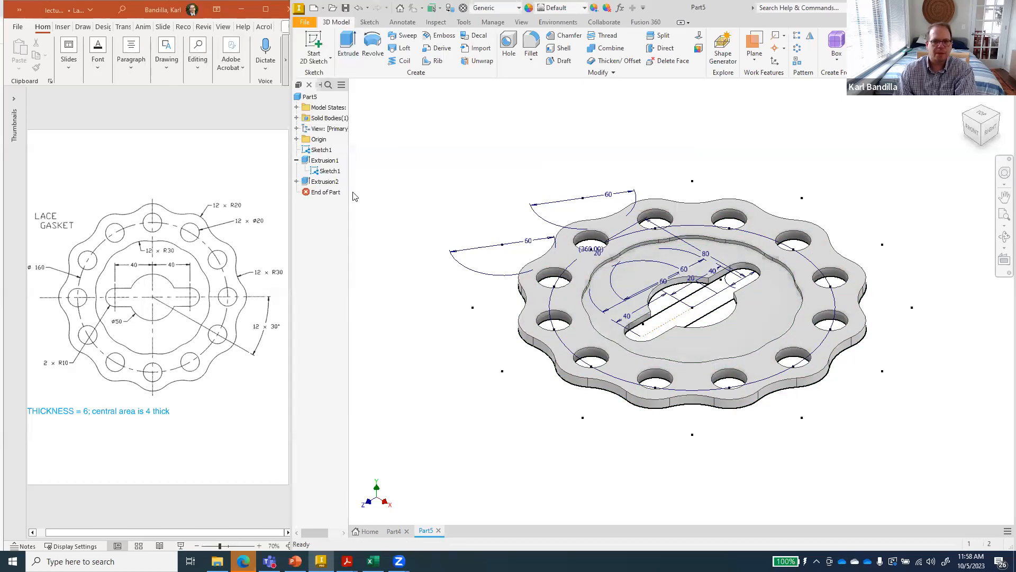
Step: Hide the shared gasket sketch so that only the solid body is displayed
right_click(330, 171)
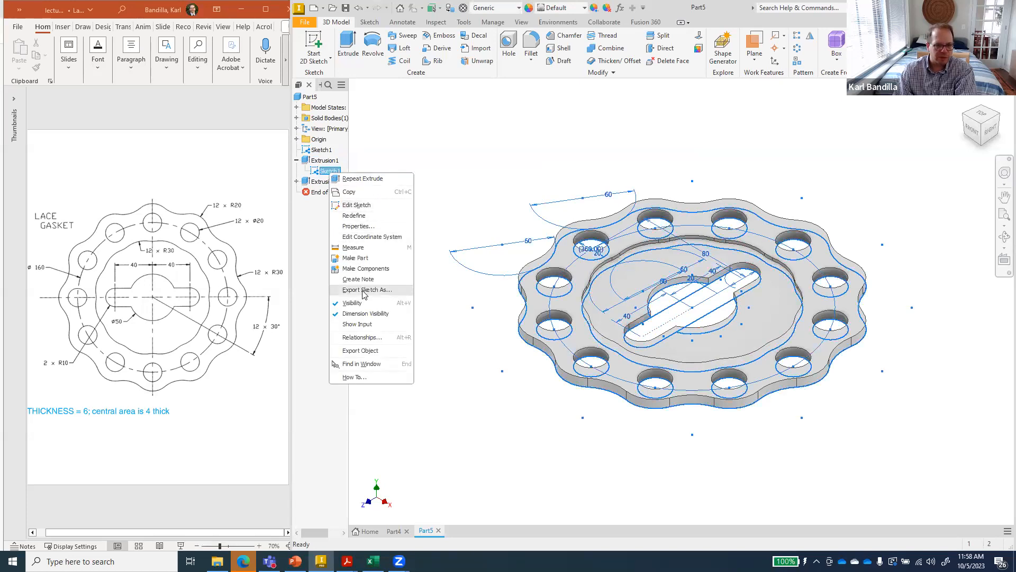
left_click(355, 303)
left_click(379, 308)
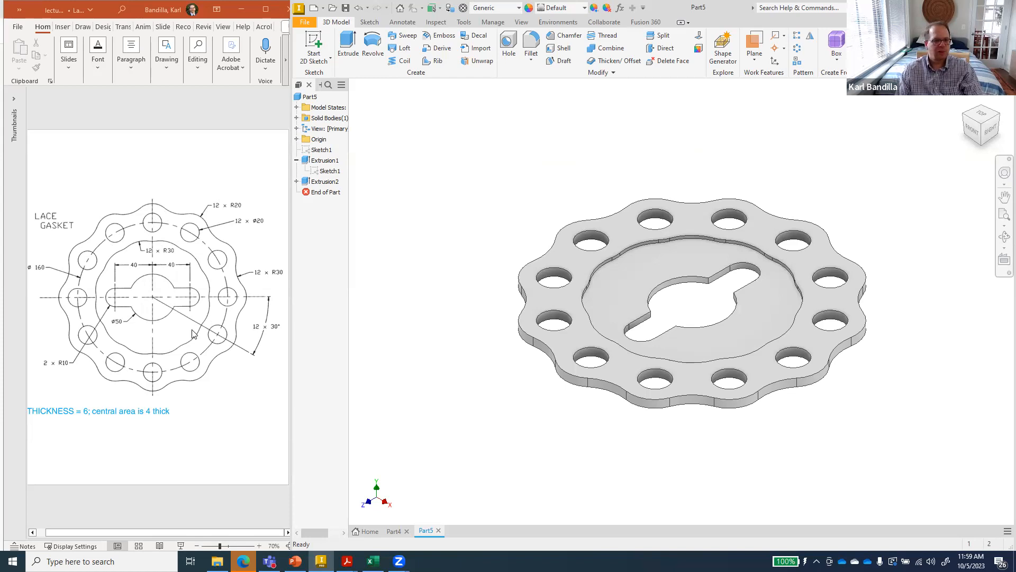
Step: Advance the reference slides to the five-hole plate drawing and create a new part from the English Standard (in).ipt template
scroll(192, 331, "down", 1)
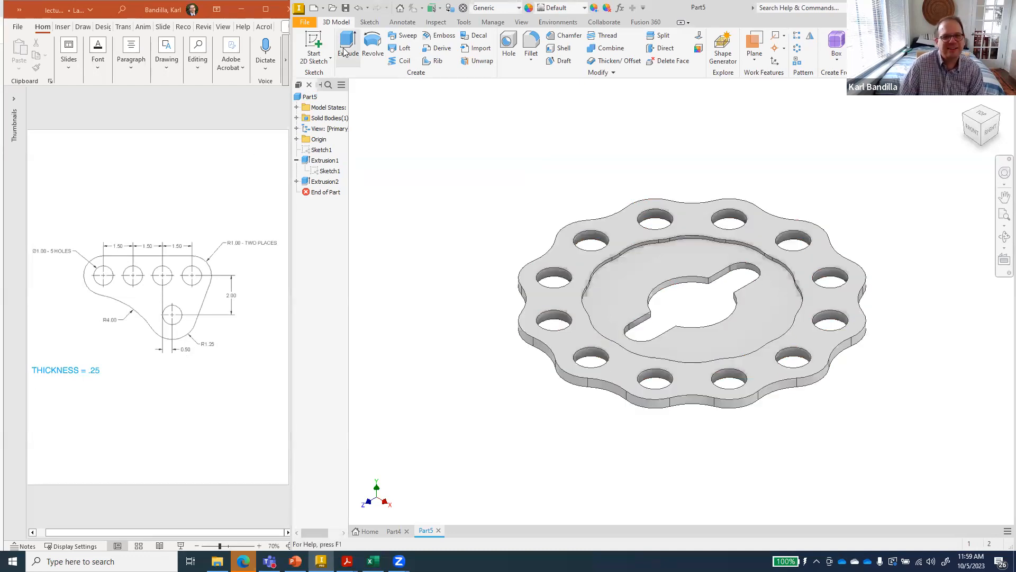
left_click(315, 9)
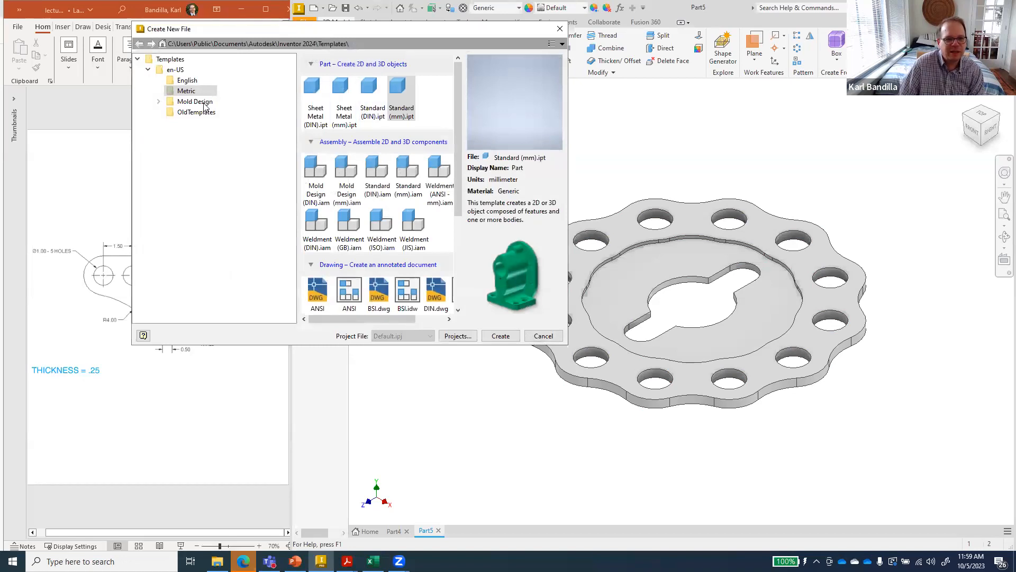
left_click(188, 80)
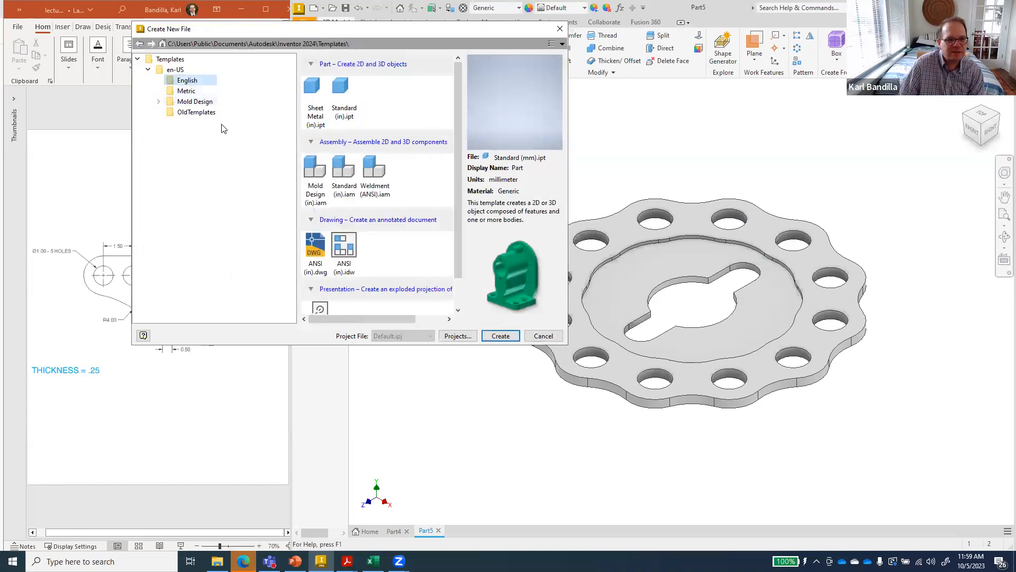
left_click(334, 113)
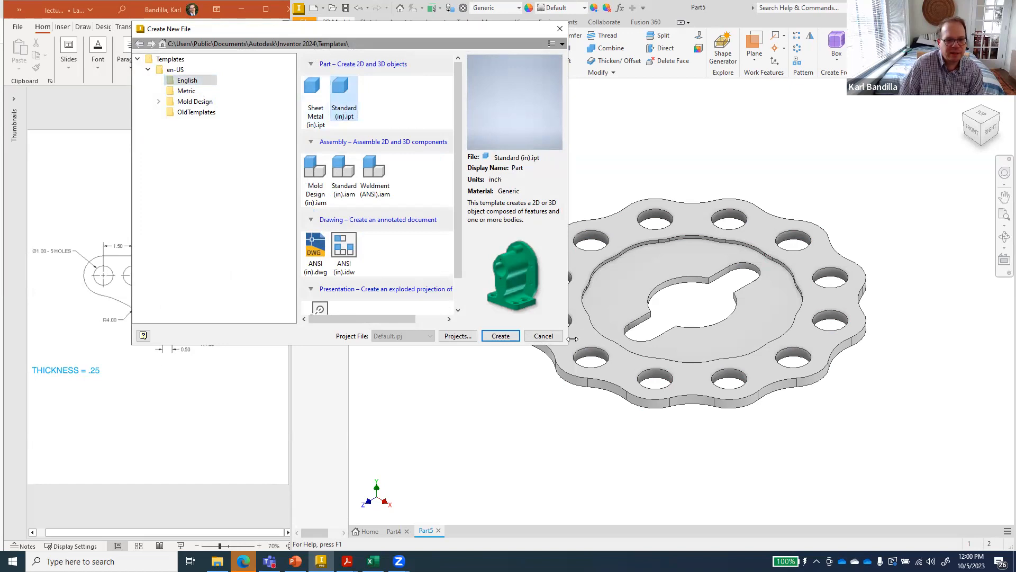
left_click(502, 337)
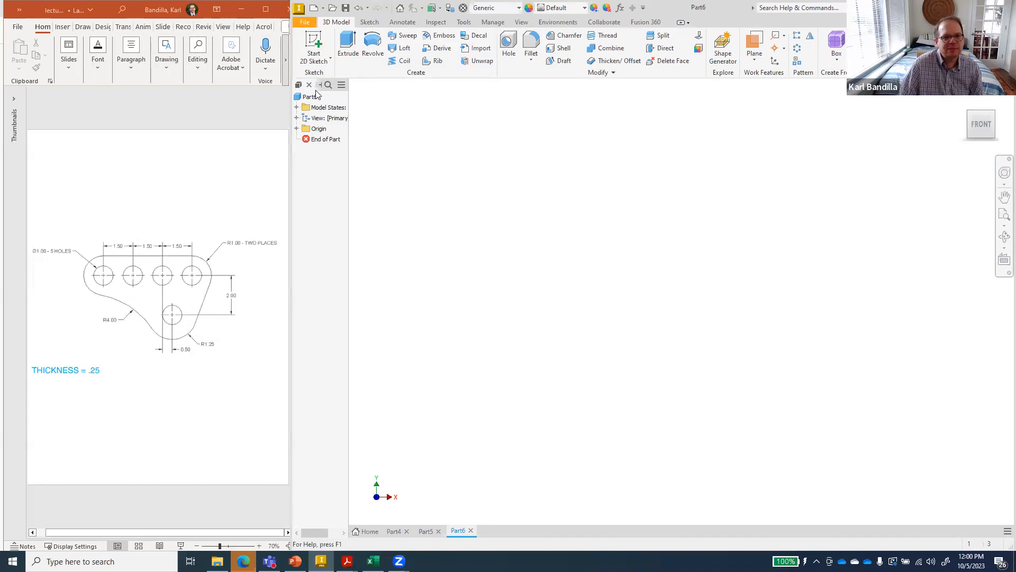
Step: Start a 2D sketch in the new part
left_click(314, 47)
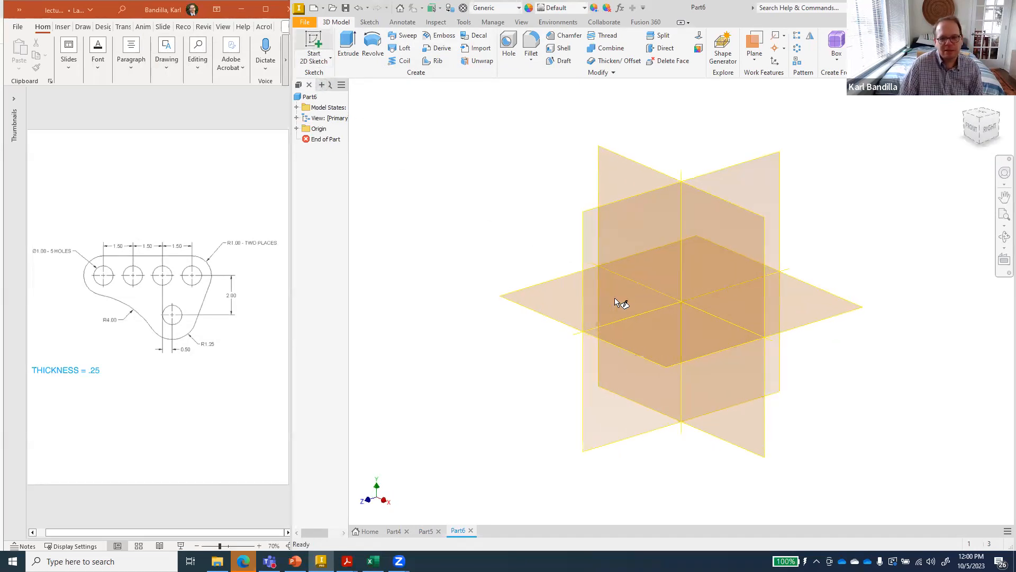
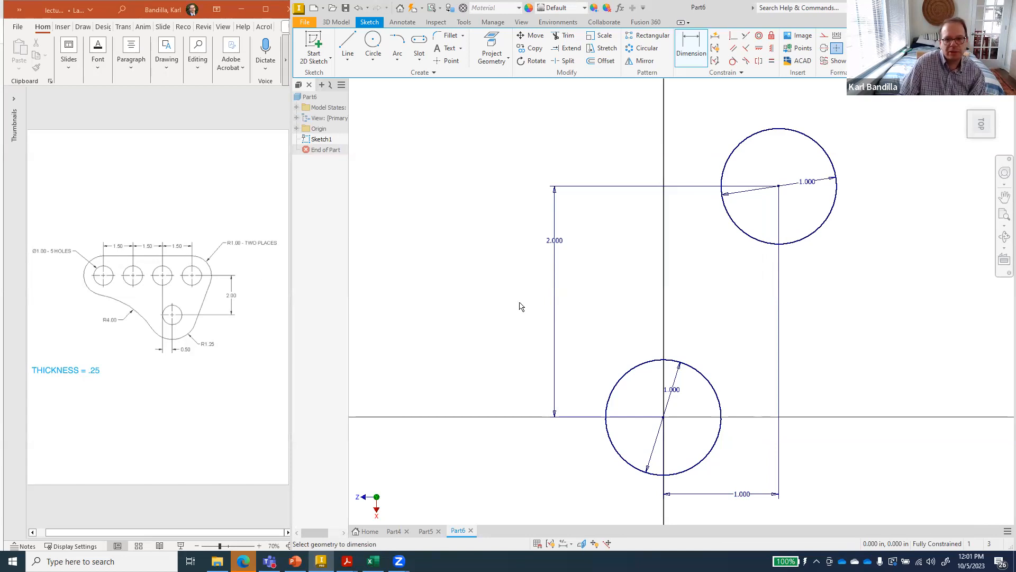
Step: Draw a horizontal line about 6.5 in long above the two circles as a direction reference
scroll(529, 302, "down", 5)
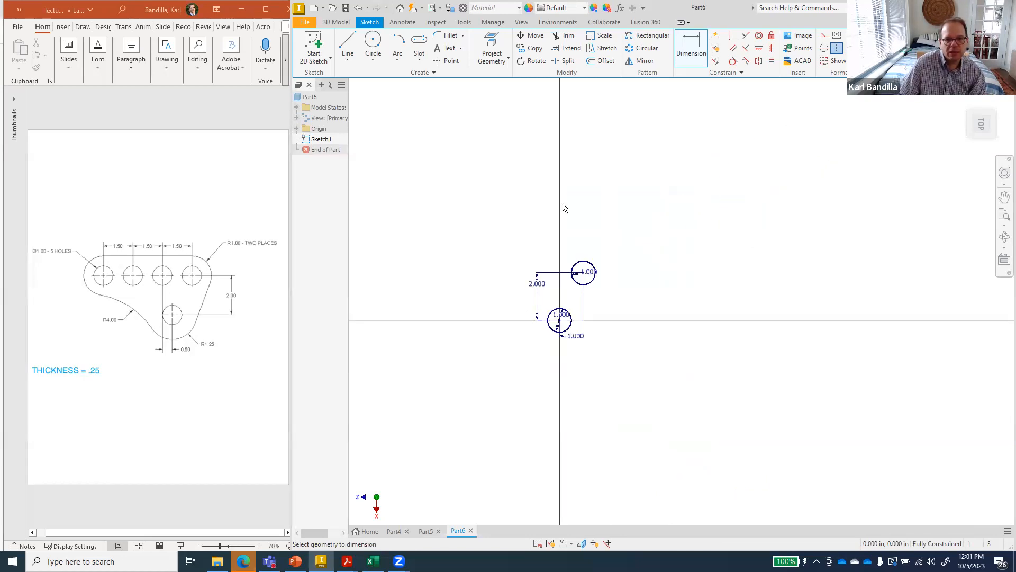
left_click(348, 47)
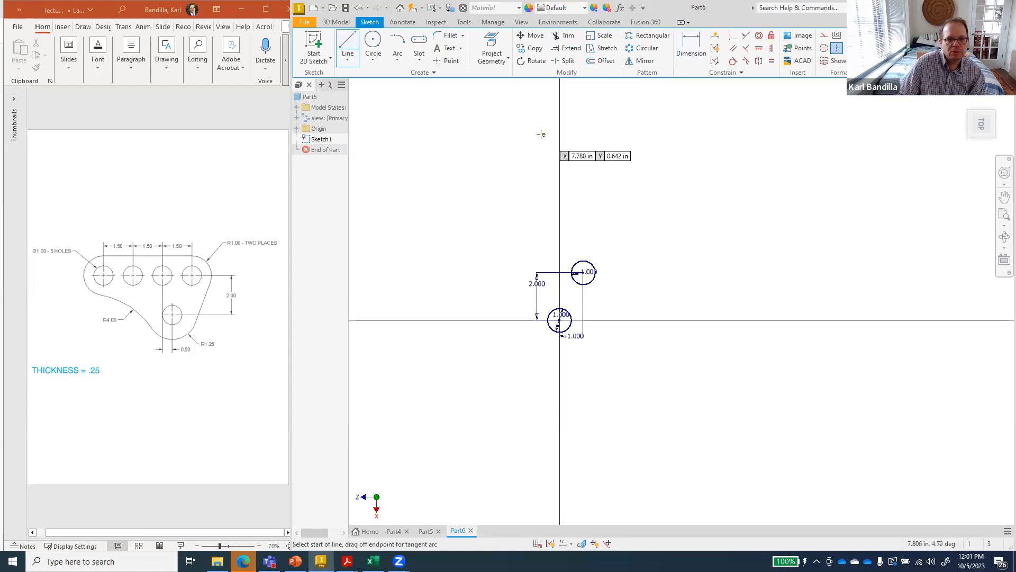
left_click(490, 138)
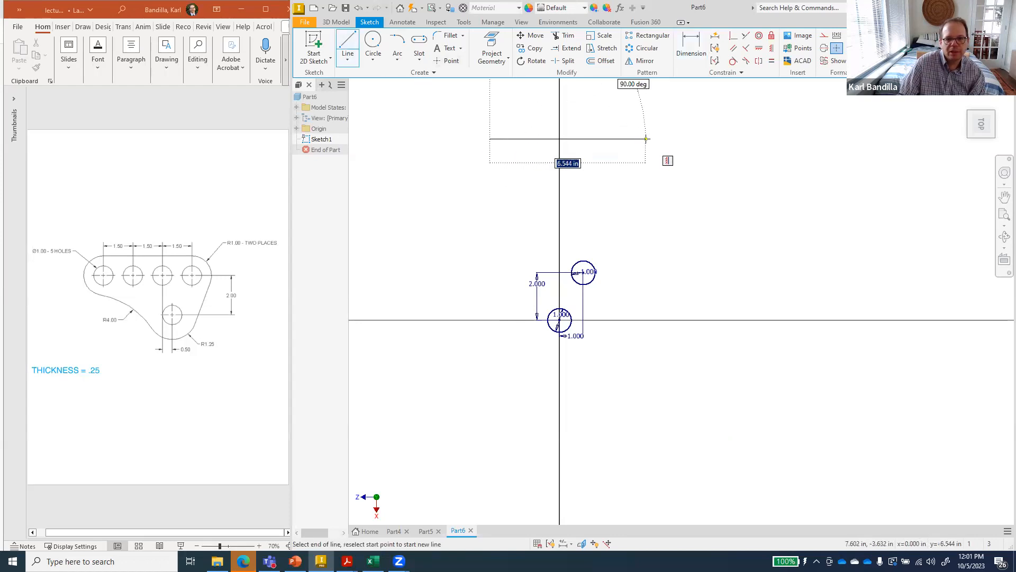
left_click(646, 138)
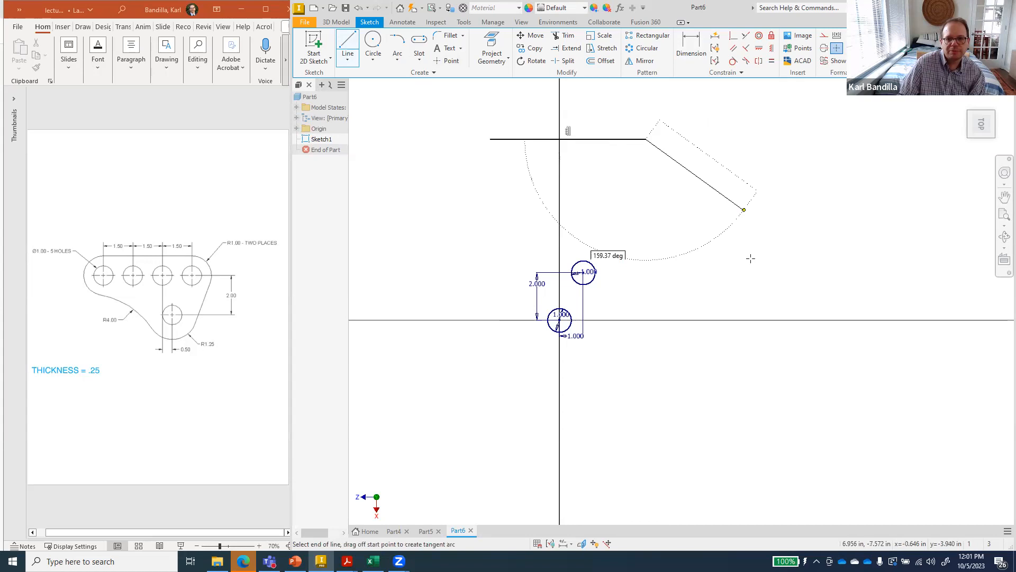
key("Escape")
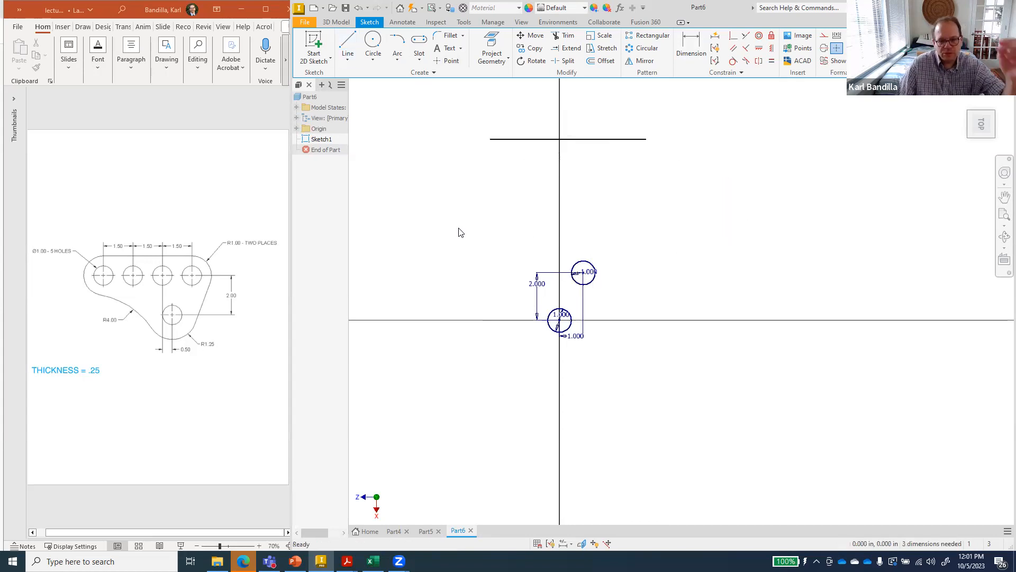
Step: Pattern the upper 1 in circle toward negative horizontal along the reference line, with 4 instances spaced 1.5 in apart
left_click(651, 38)
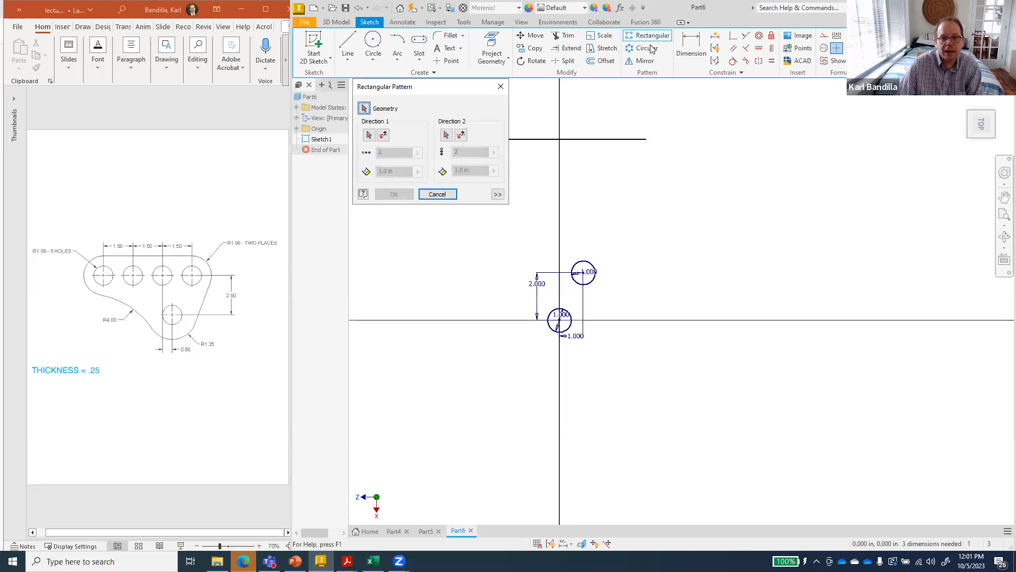
left_click(591, 267)
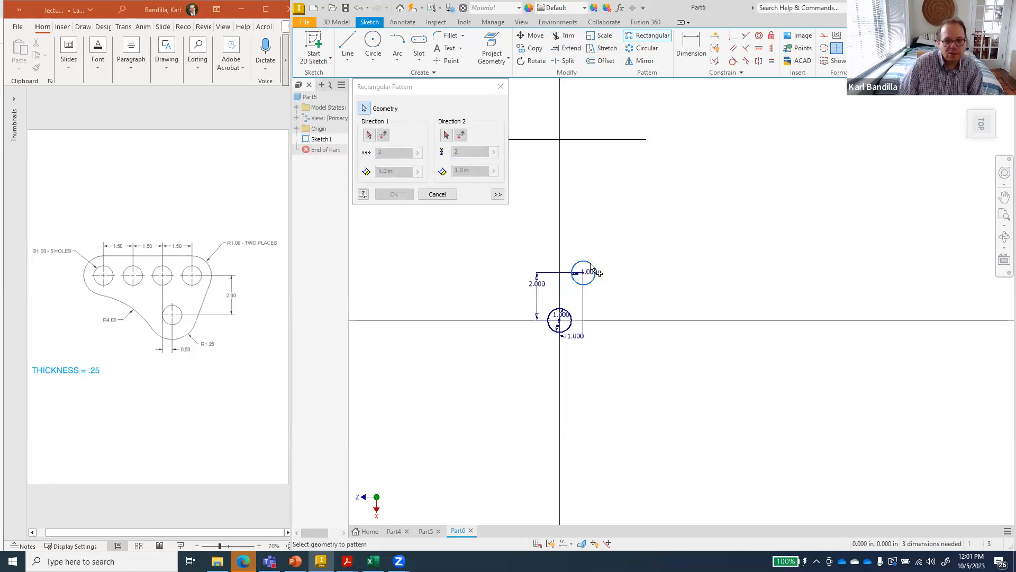
left_click(373, 136)
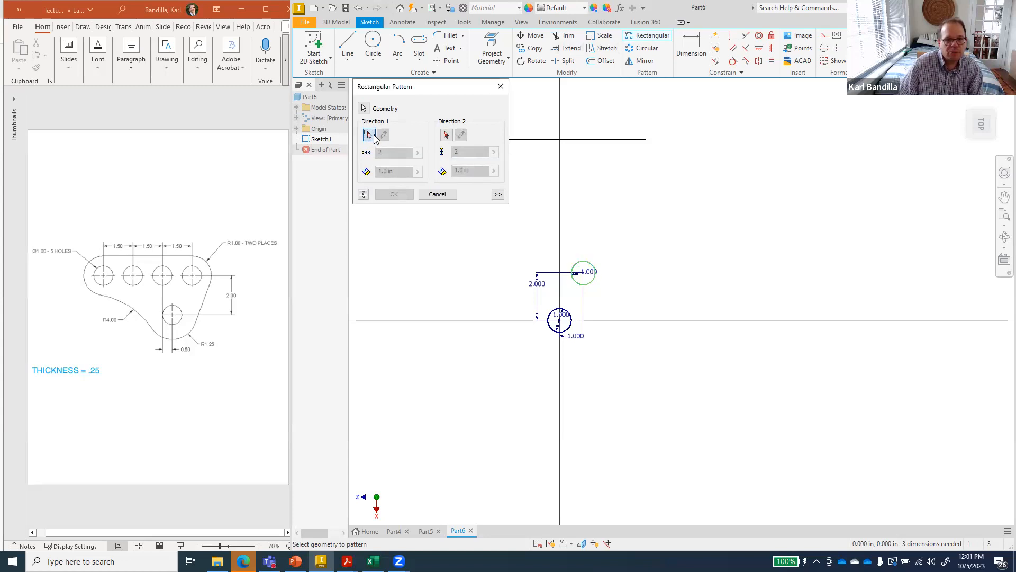
left_click(539, 140)
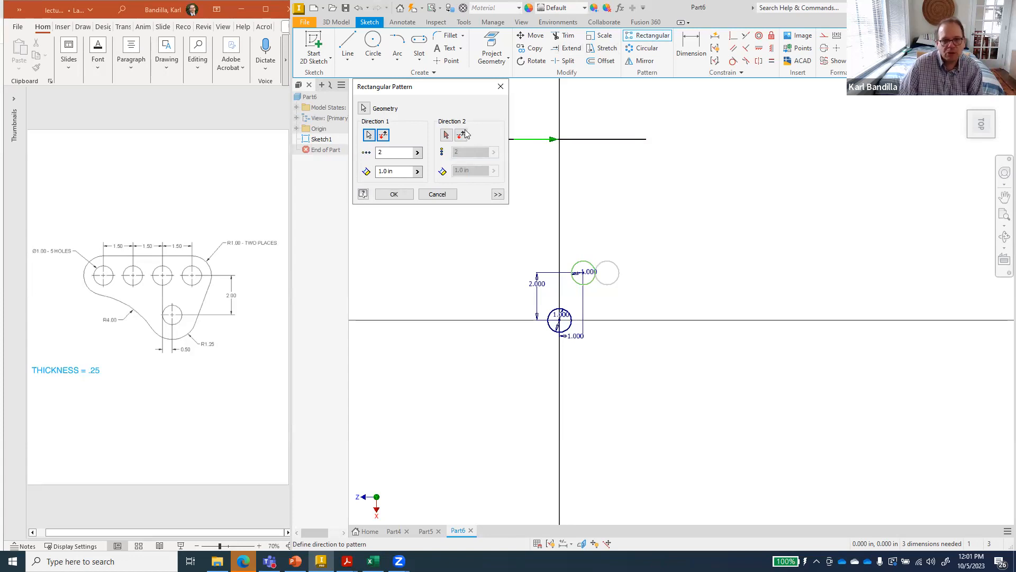
left_click(384, 136)
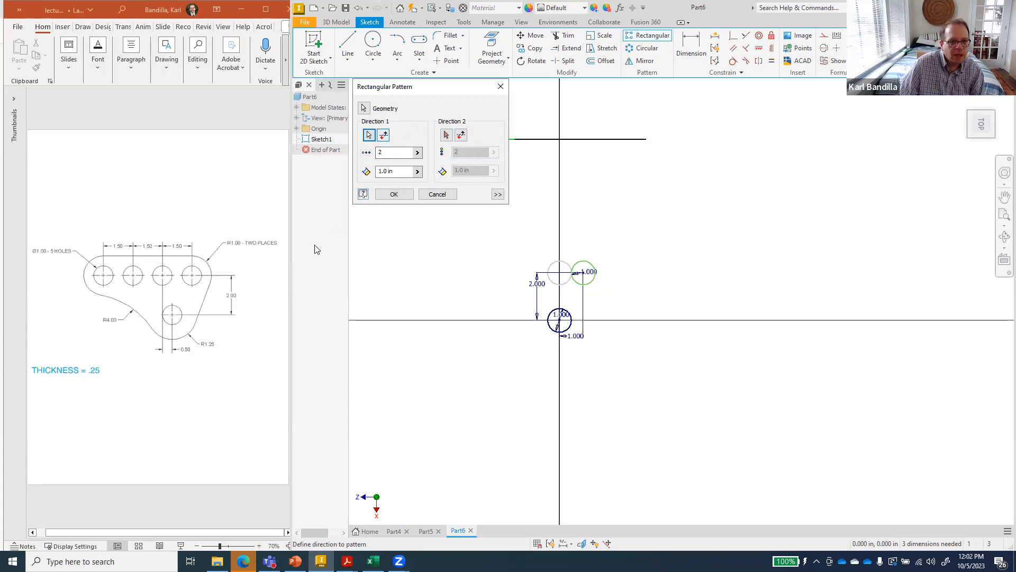
double_click(392, 153)
type("4")
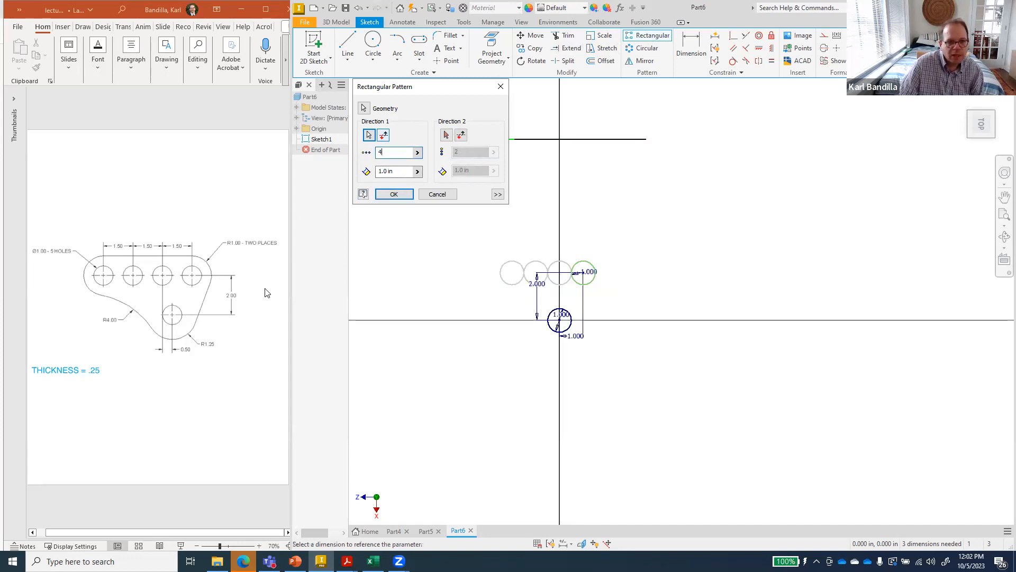
double_click(398, 171)
type("1.5")
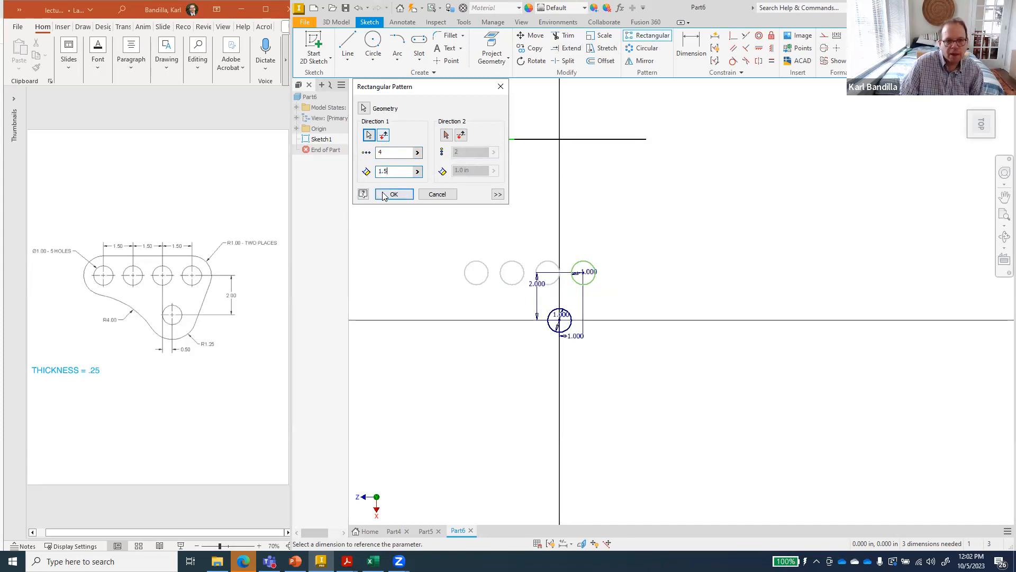
left_click(385, 195)
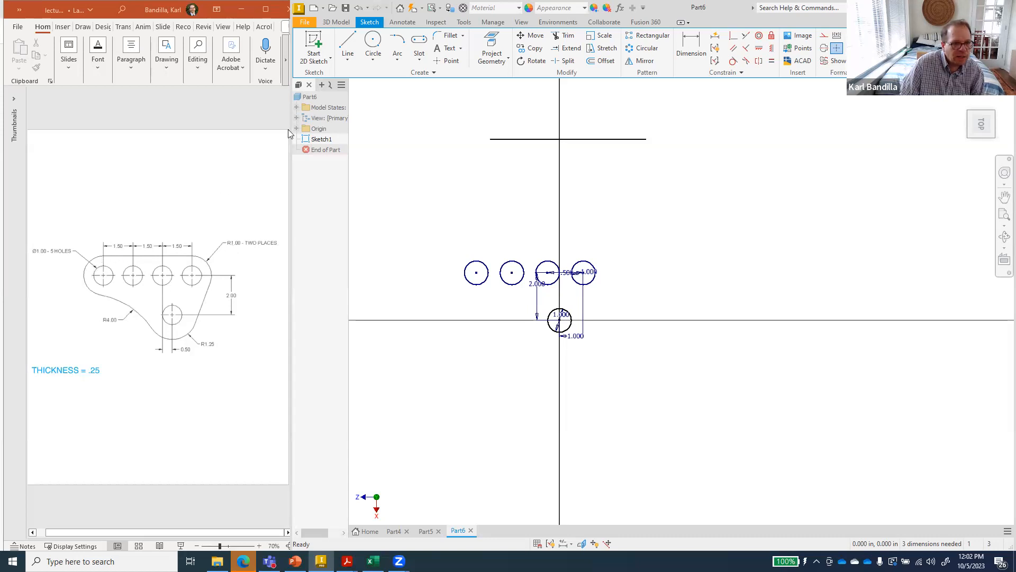
Step: Draw 2 in diameter circles concentric with the first and last holes of the upper row
left_click(371, 46)
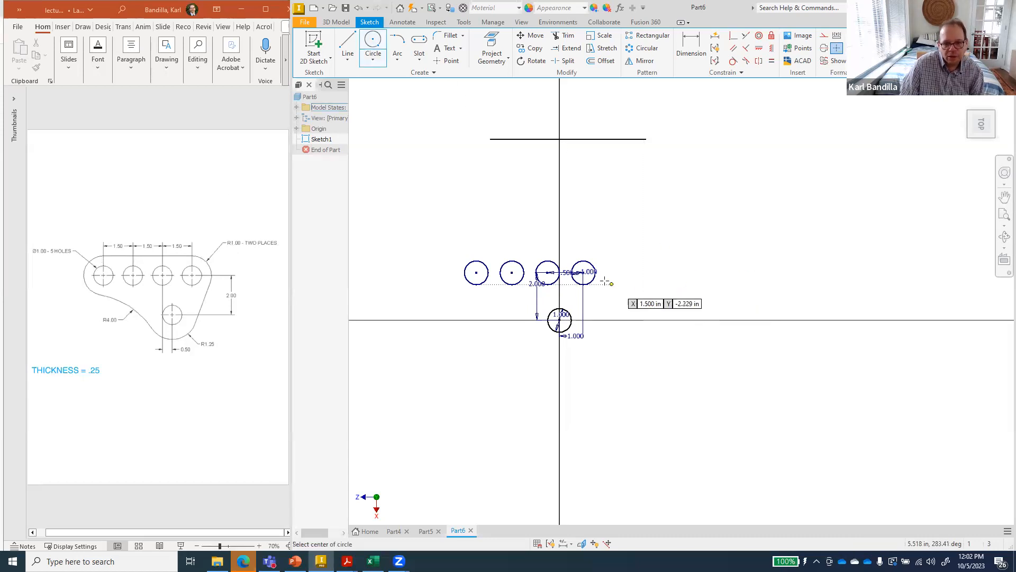
scroll(568, 303, "up", 2)
scroll(569, 303, "down", 4)
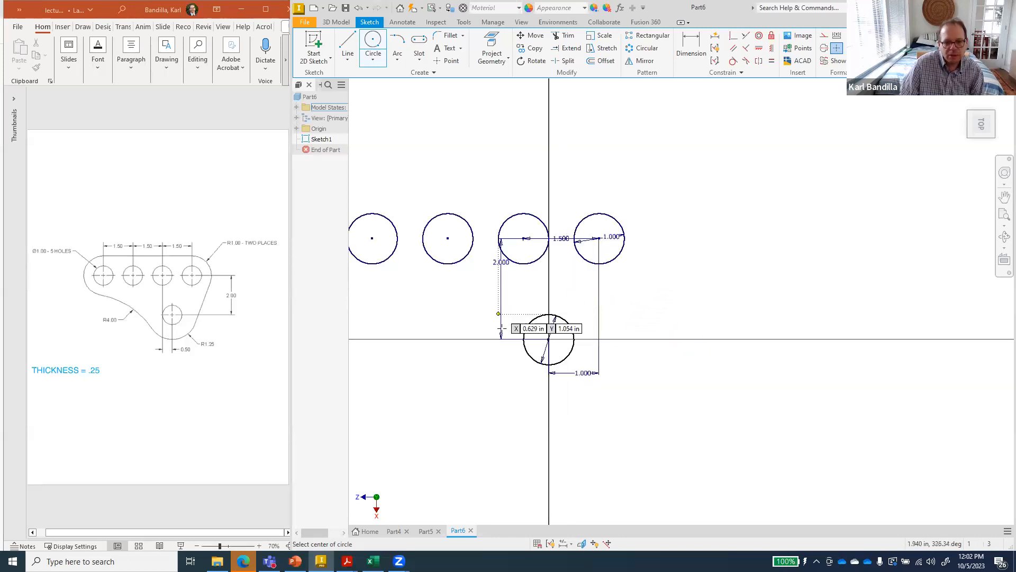
left_click(1004, 197)
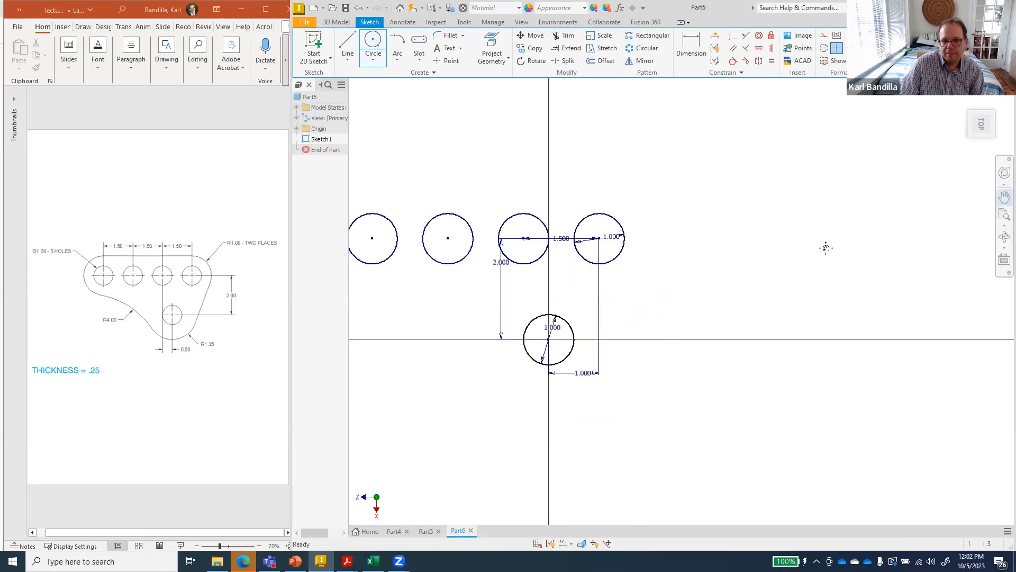
left_click_drag(681, 316, 760, 313)
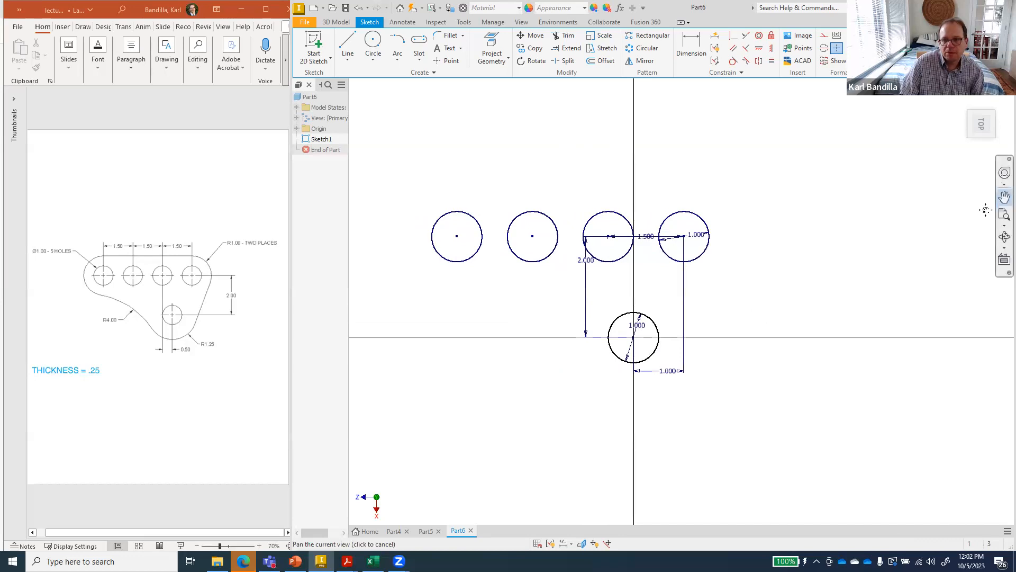
key("Escape")
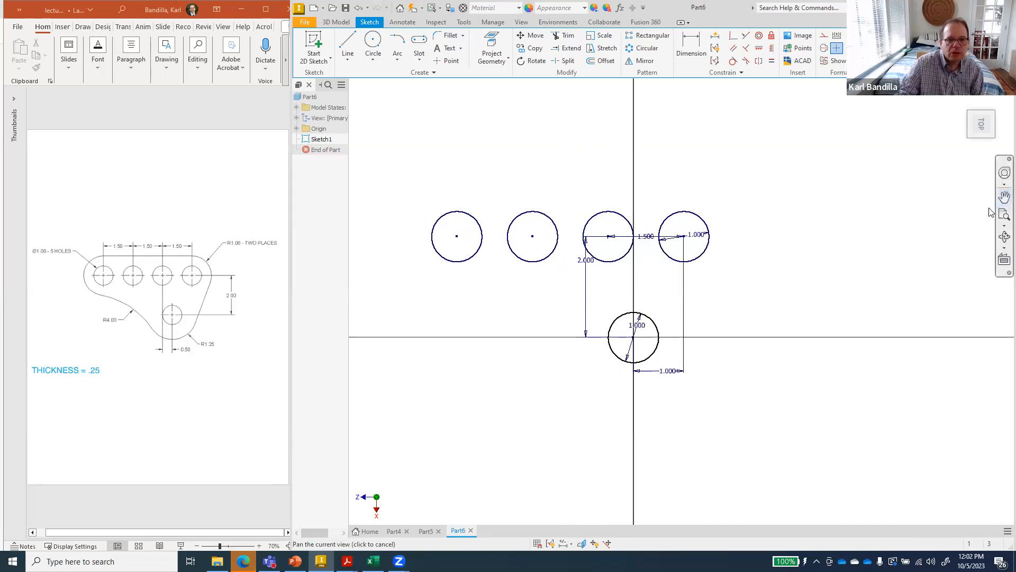
left_click(456, 236)
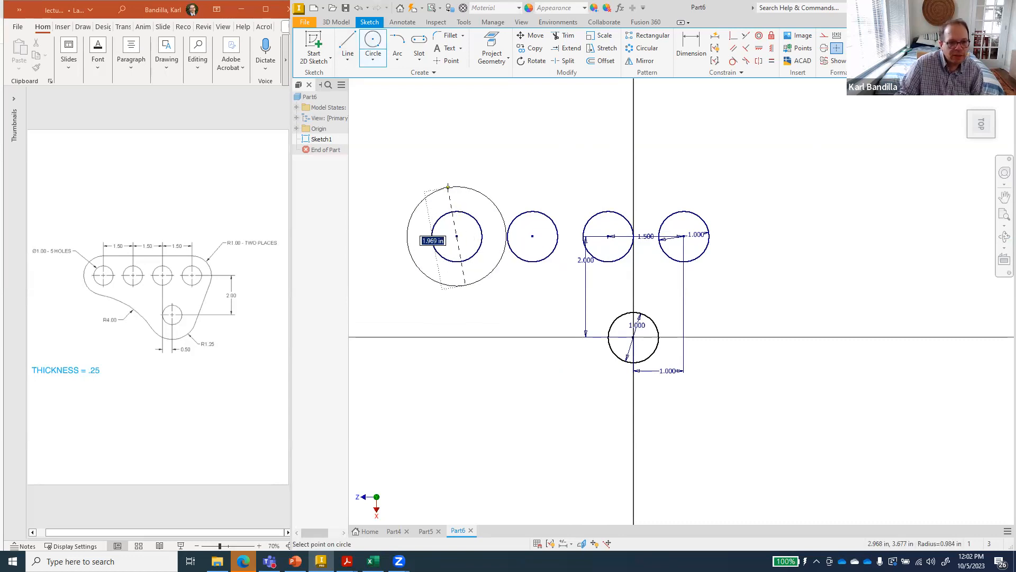
type("2")
key("Return")
left_click(684, 236)
type("2")
key("Return")
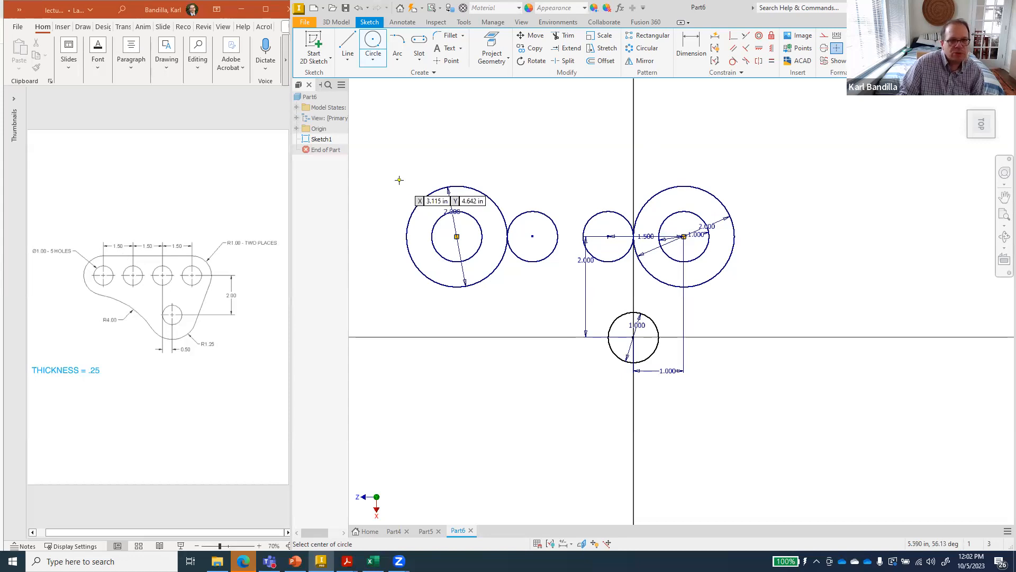
Step: Draw a horizontal line joining the uppermost points of the two 2 in circles
left_click(348, 49)
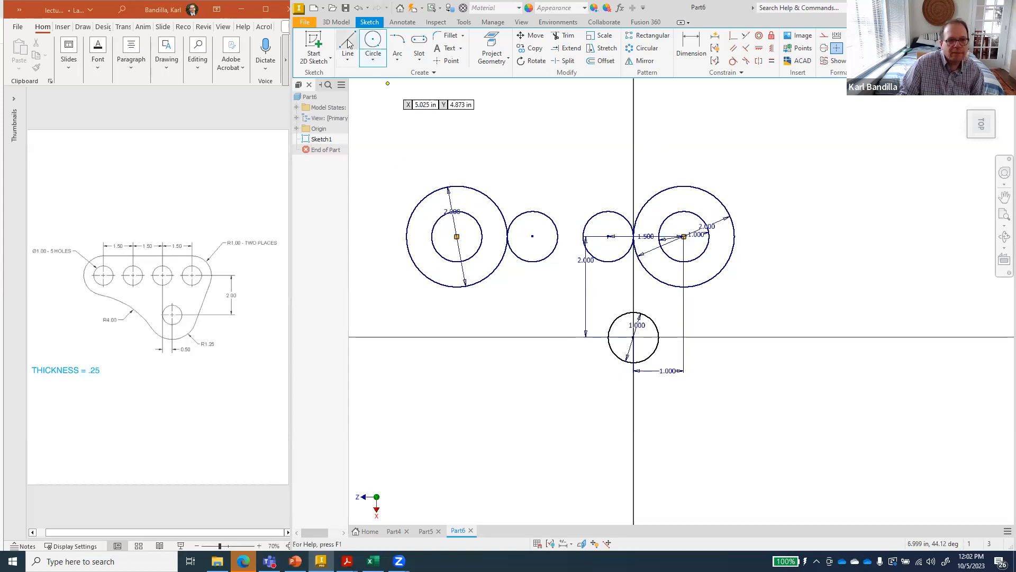
left_click(457, 185)
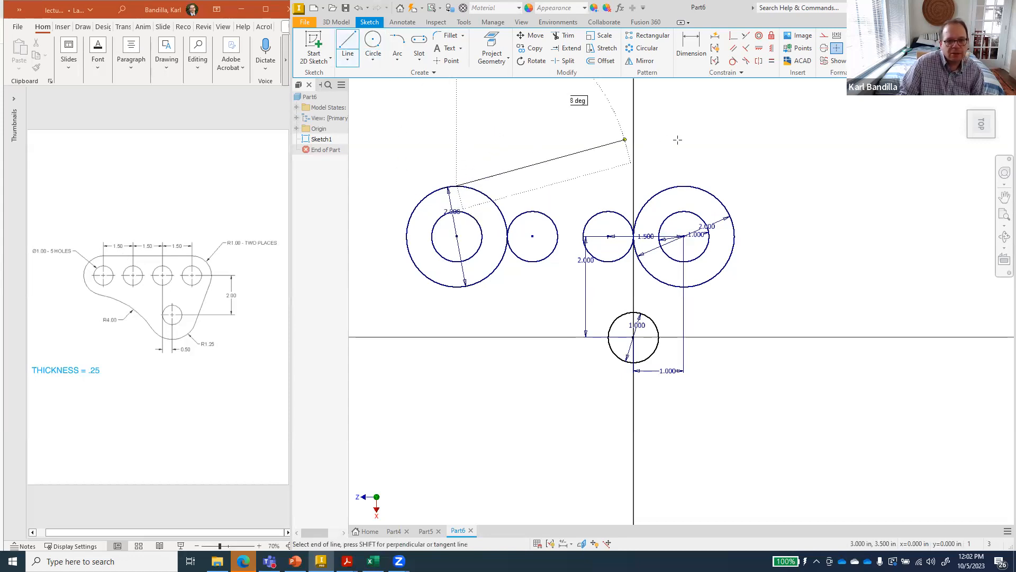
double_click(686, 181)
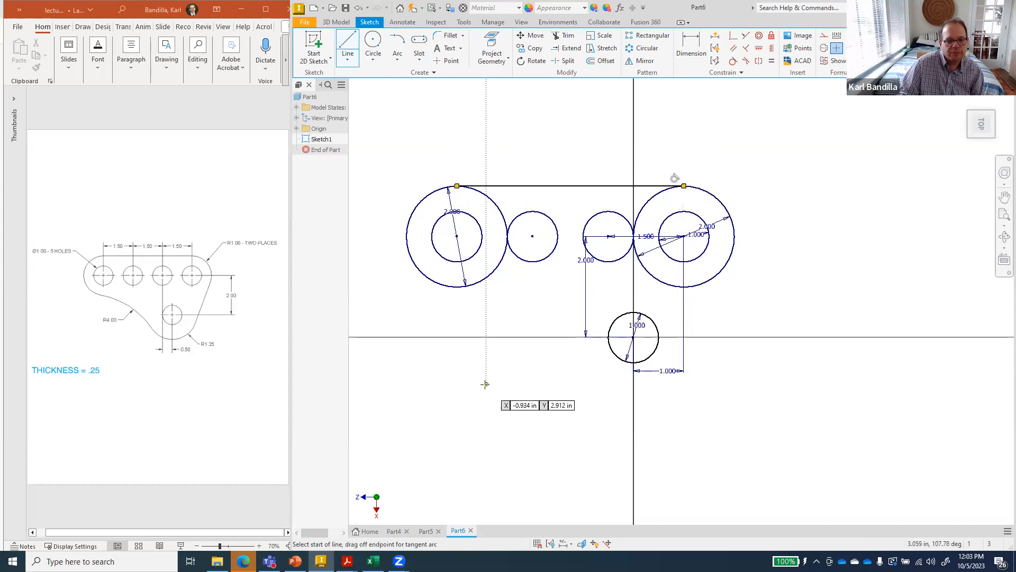
Step: Draw a 2.5 in diameter circle concentric with the lower hole at the origin
left_click(373, 43)
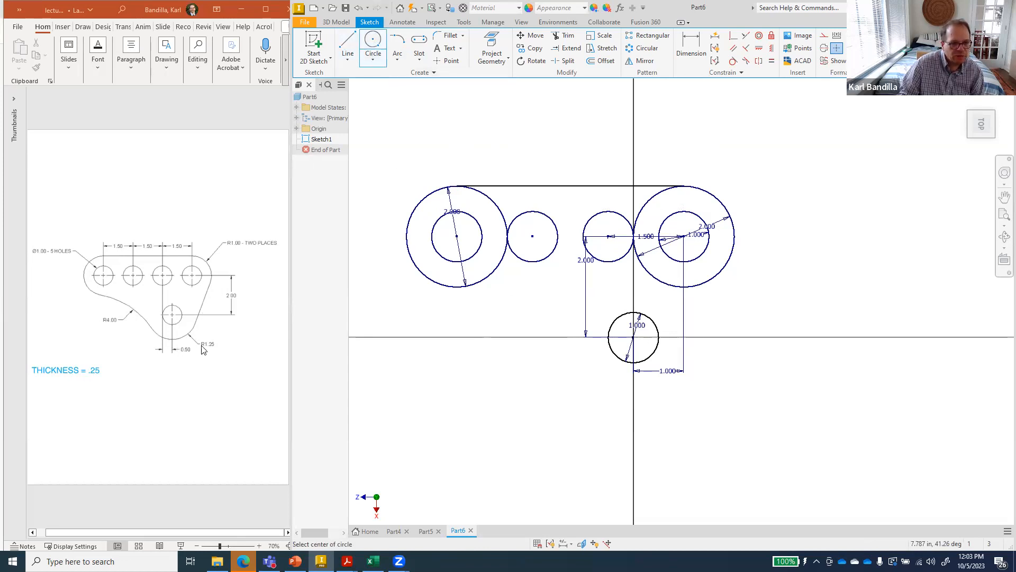
left_click(634, 337)
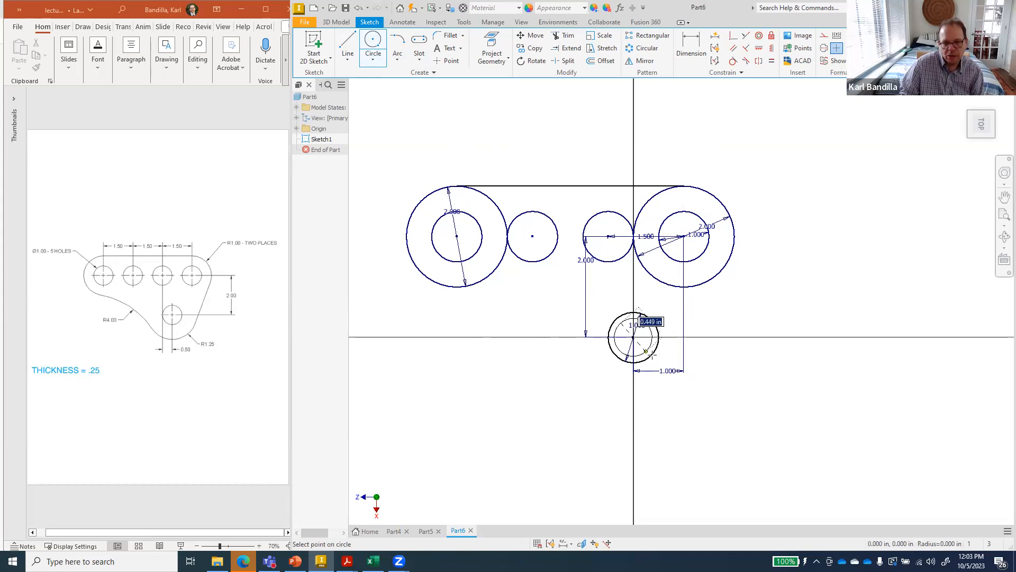
type("2.5")
key("Return")
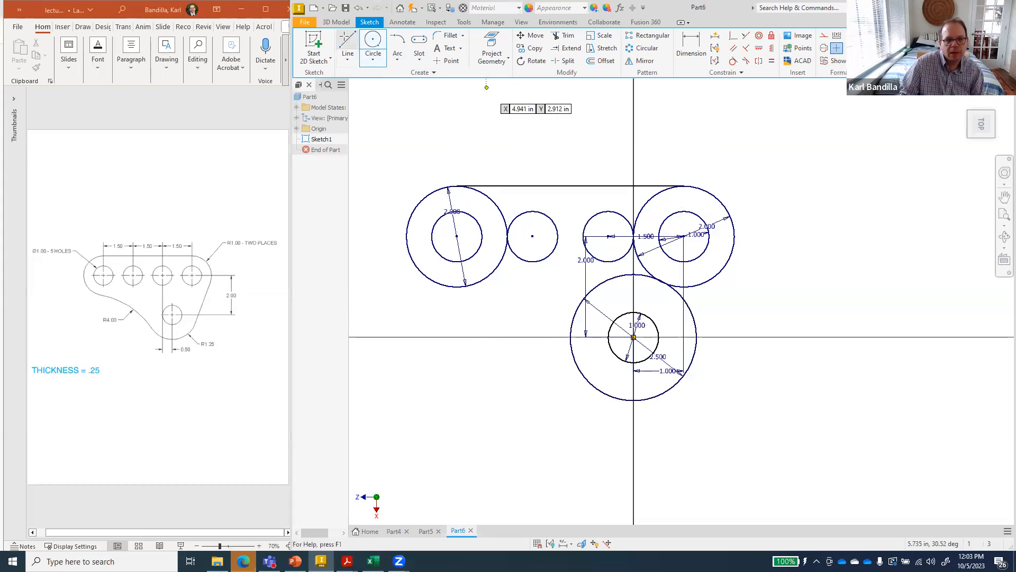
Step: Draw a line tangent to the outer sides of the right-hand 2 in circle and the 2.5 in circle
key("l")
left_click(732, 273)
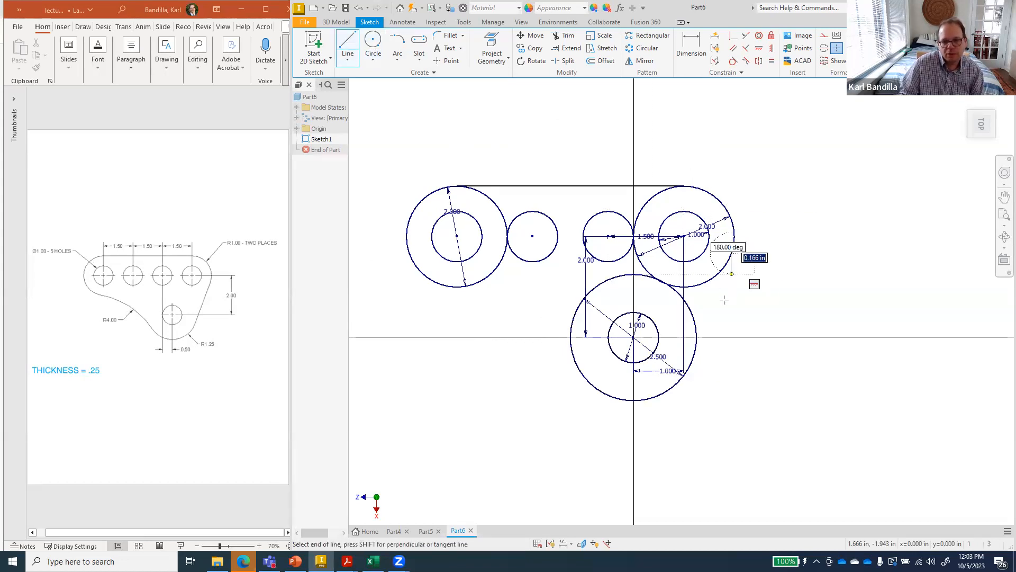
left_click(693, 360)
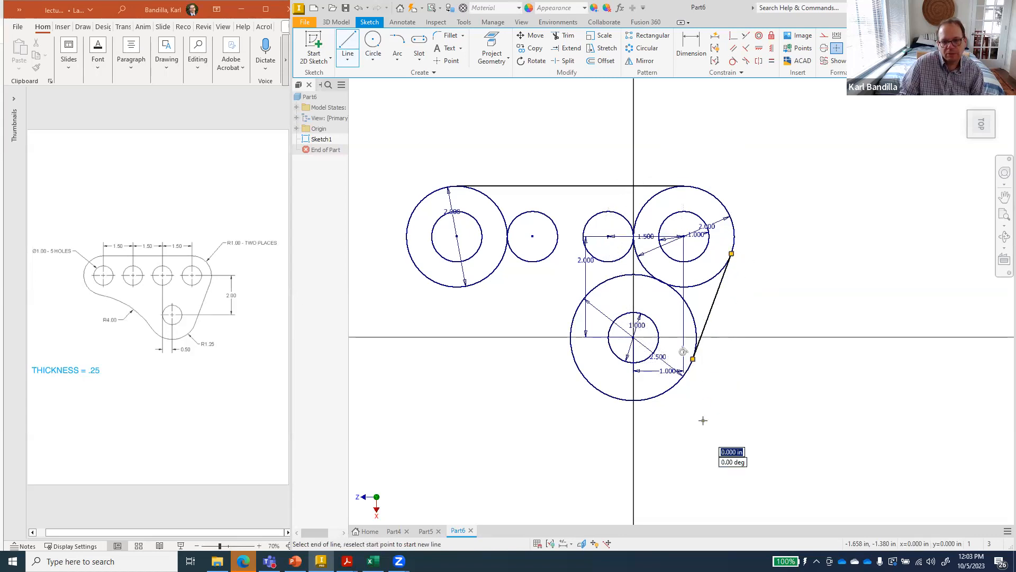
key("Escape")
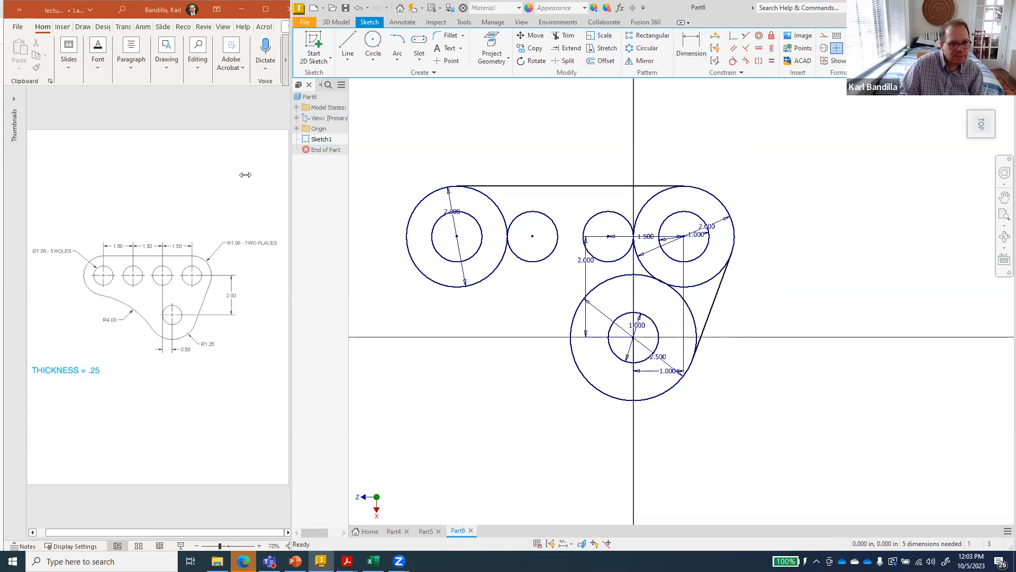
Step: Draw an 8 in diameter circle centred below the left end of the hole row
left_click(372, 40)
left_click(407, 446)
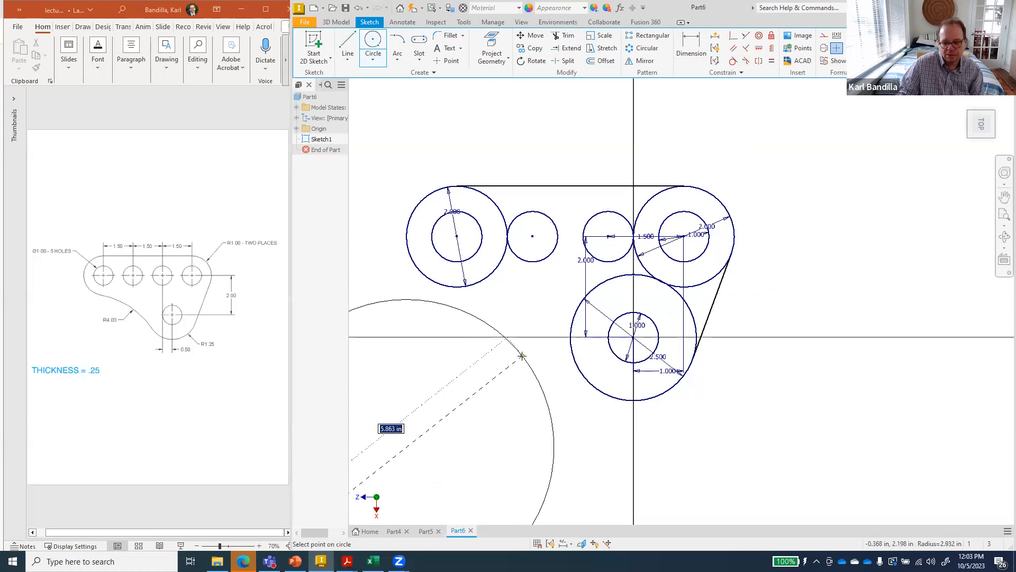
type("8")
key("Return")
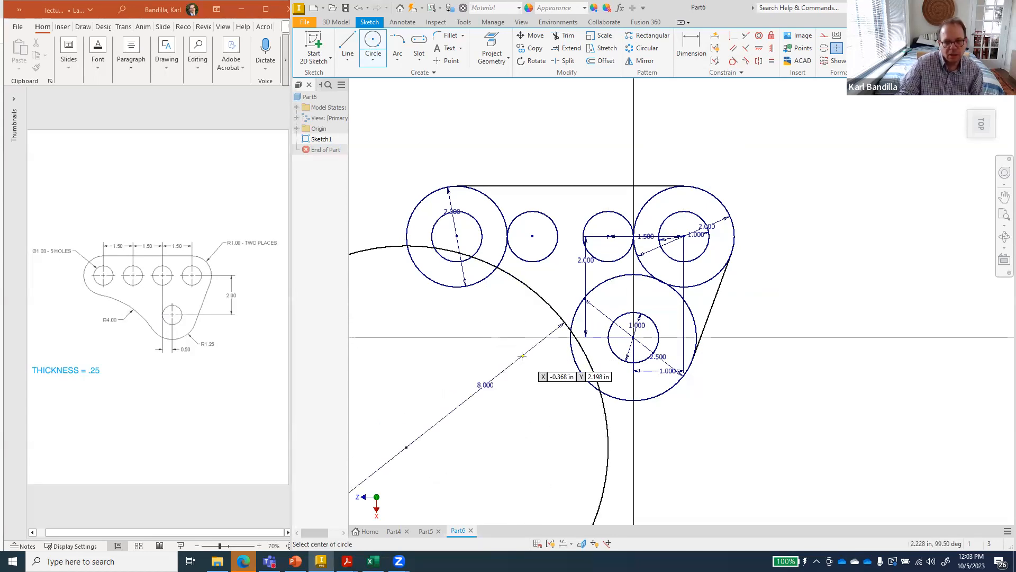
Step: Make the 8 in circle tangent to the left-hand 2 in circle
left_click(733, 61)
left_click(462, 286)
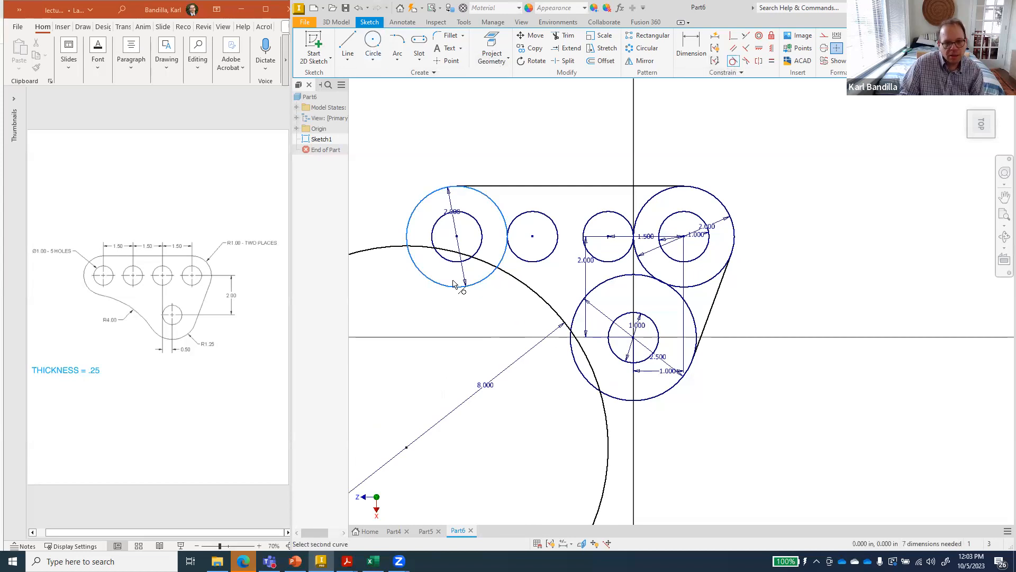
left_click(477, 260)
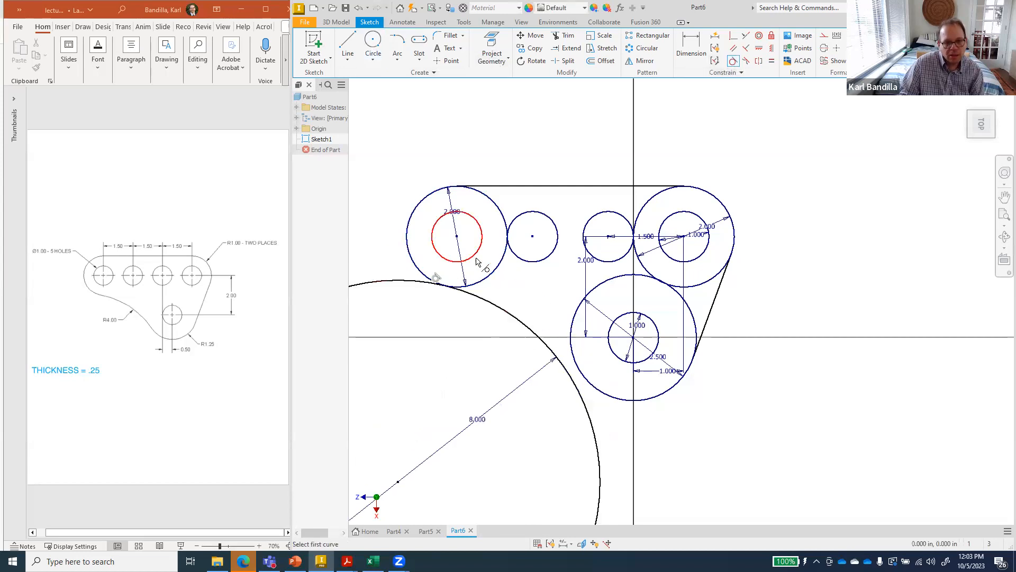
Step: Make the 8 in circle tangent to the 2.5 in circle around the lower hole
left_click(579, 392)
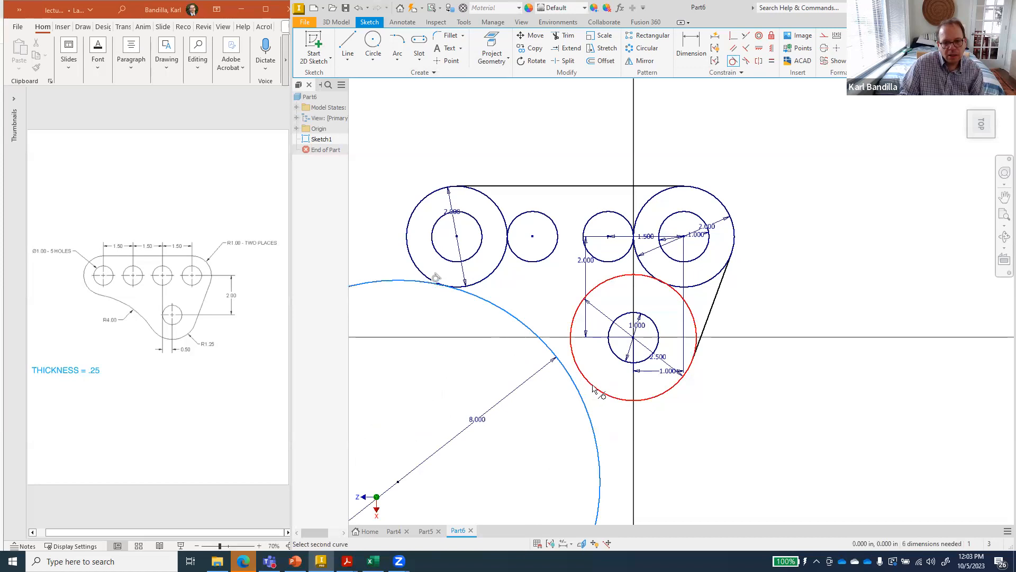
left_click(594, 389)
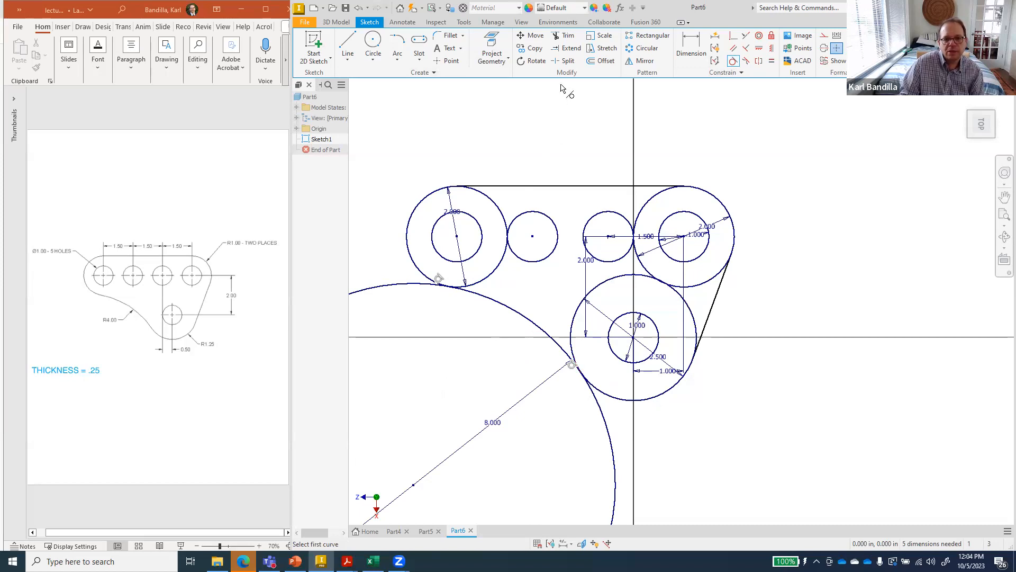
Step: Trim the excess of the 8 in circle and the inner arcs of the 2 in and 2.5 in circles, leaving only the plate's outer outline
left_click(564, 36)
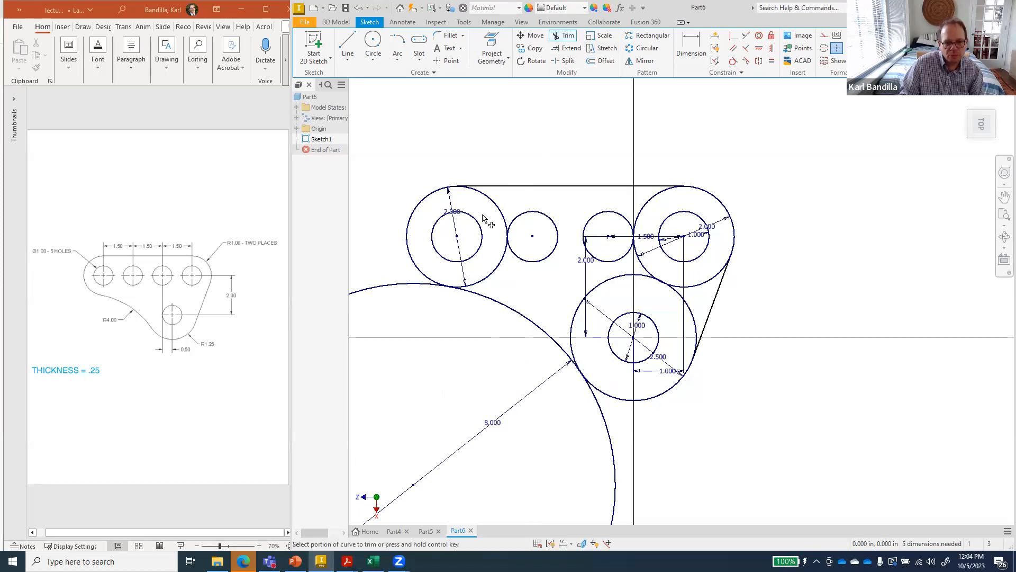
left_click(433, 287)
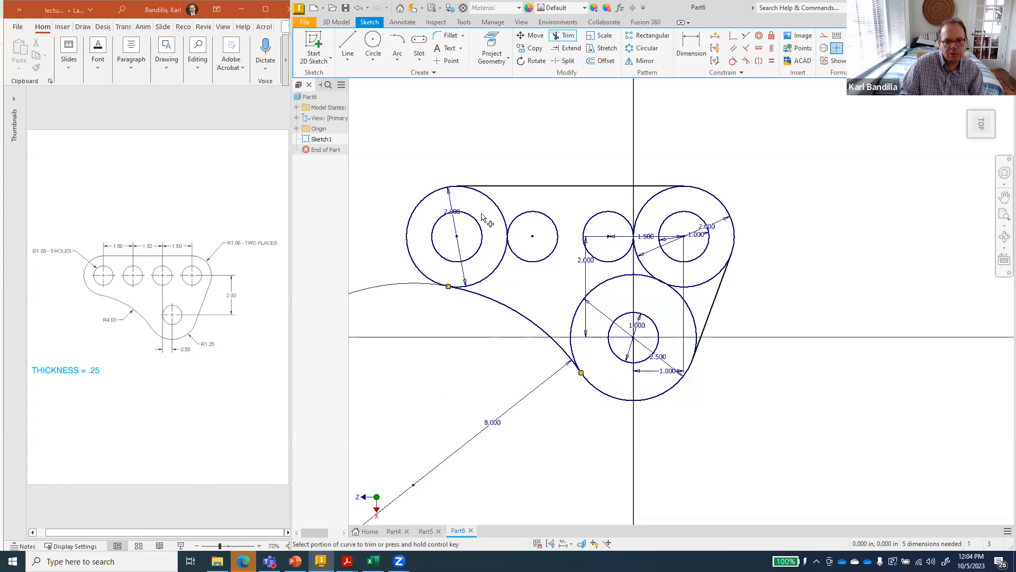
left_click(498, 269)
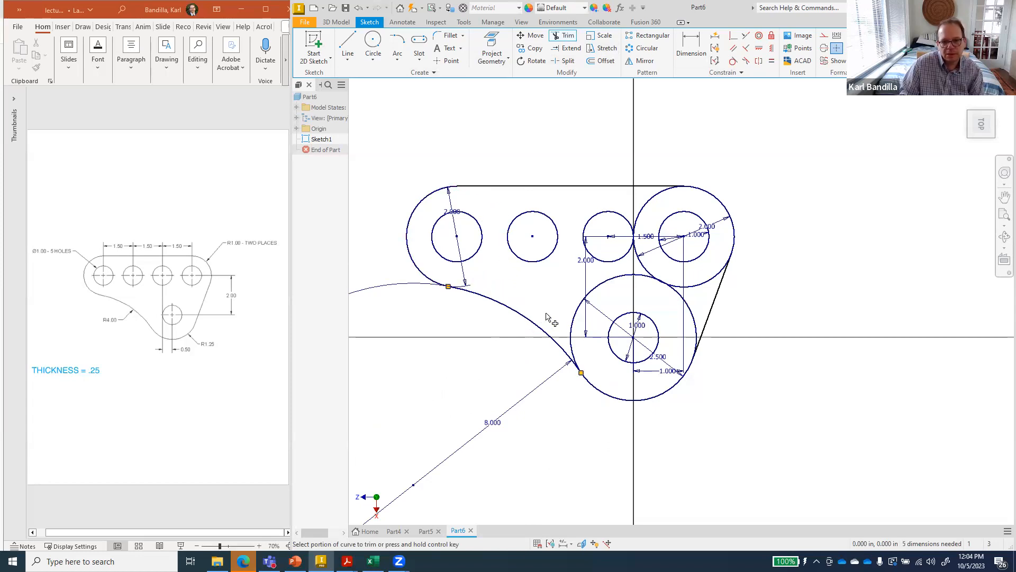
left_click(572, 317)
left_click(695, 311)
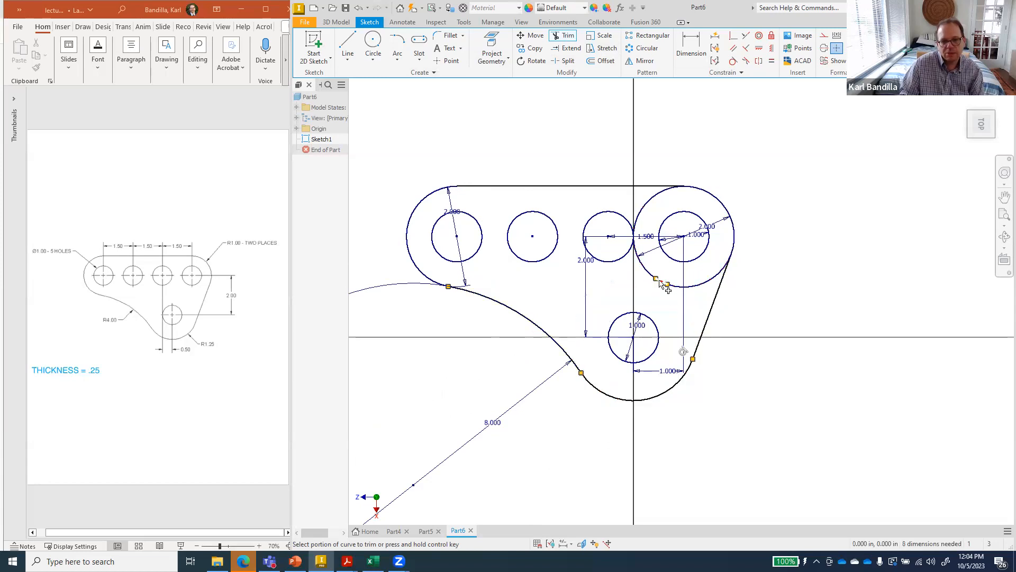
left_click(653, 273)
left_click(647, 210)
left_click(713, 278)
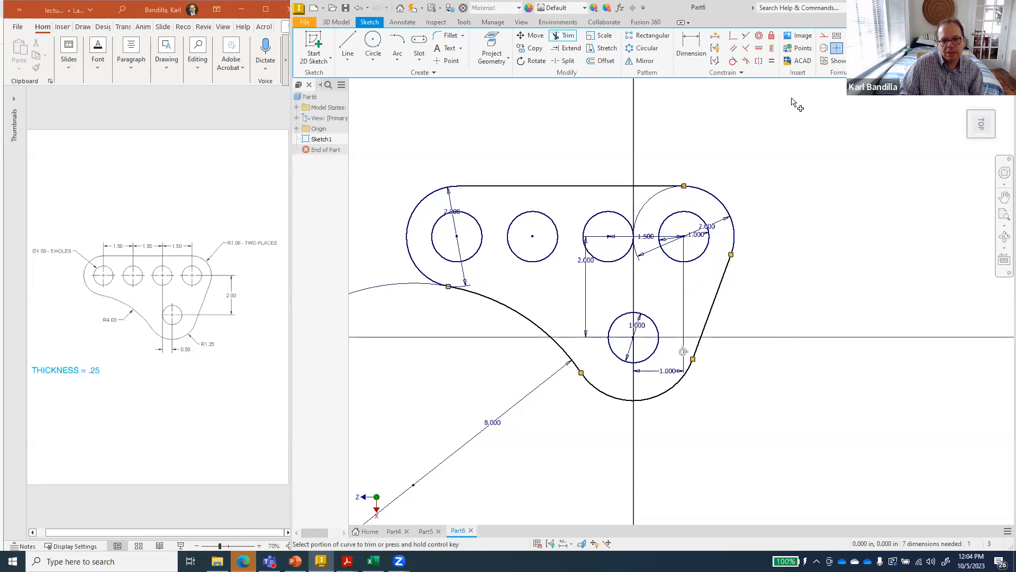
Step: Finish the sketch and extrude the five-hole plate profile 0.25 in
left_click(885, 48)
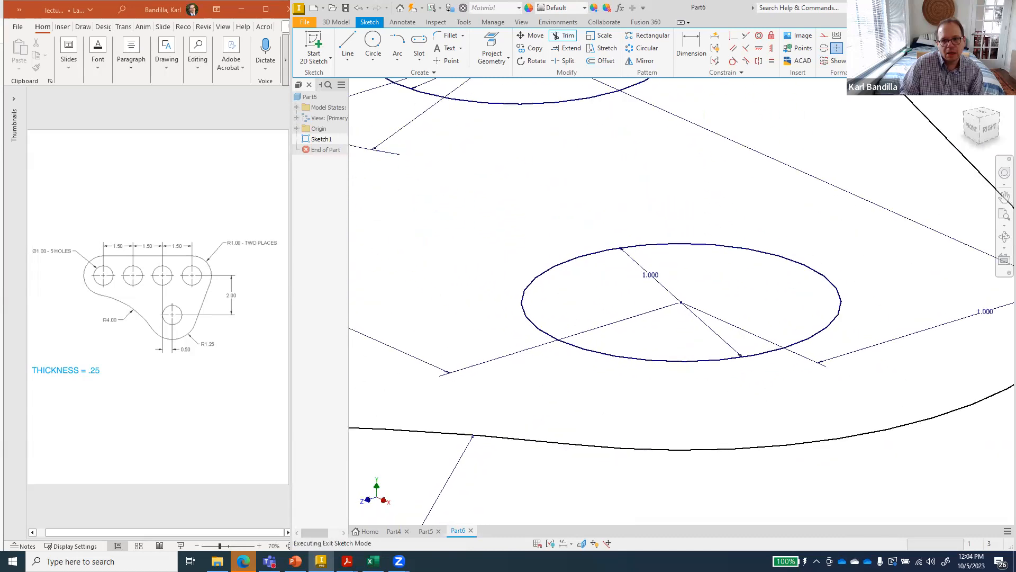
left_click(965, 102)
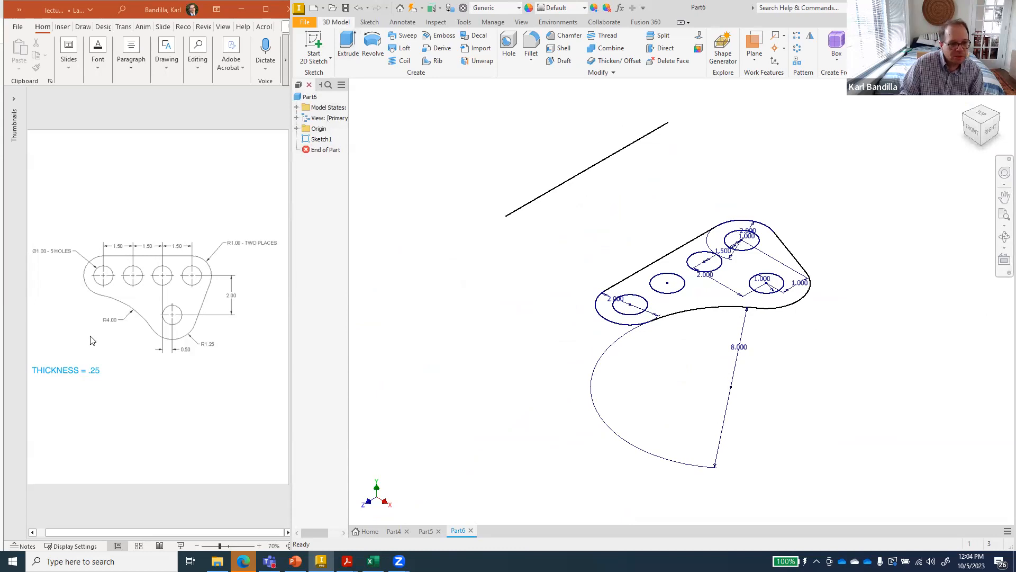
left_click(347, 45)
left_click(712, 298)
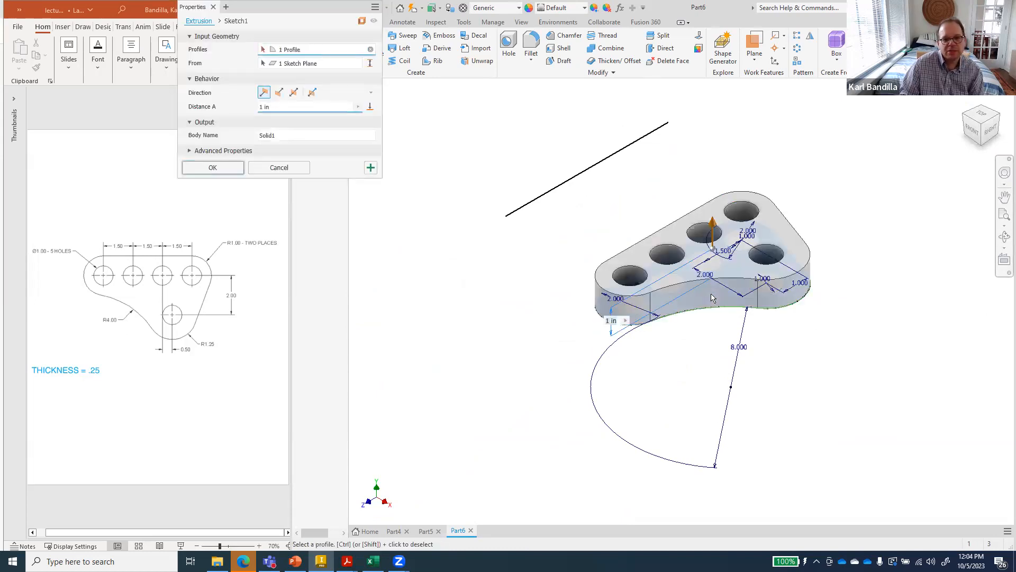
type("0.25")
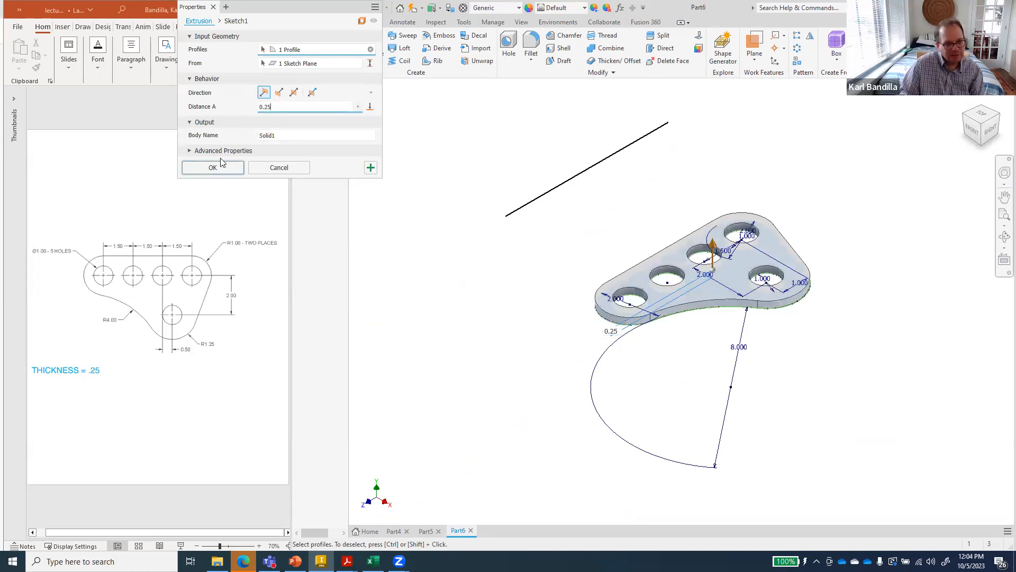
left_click(218, 169)
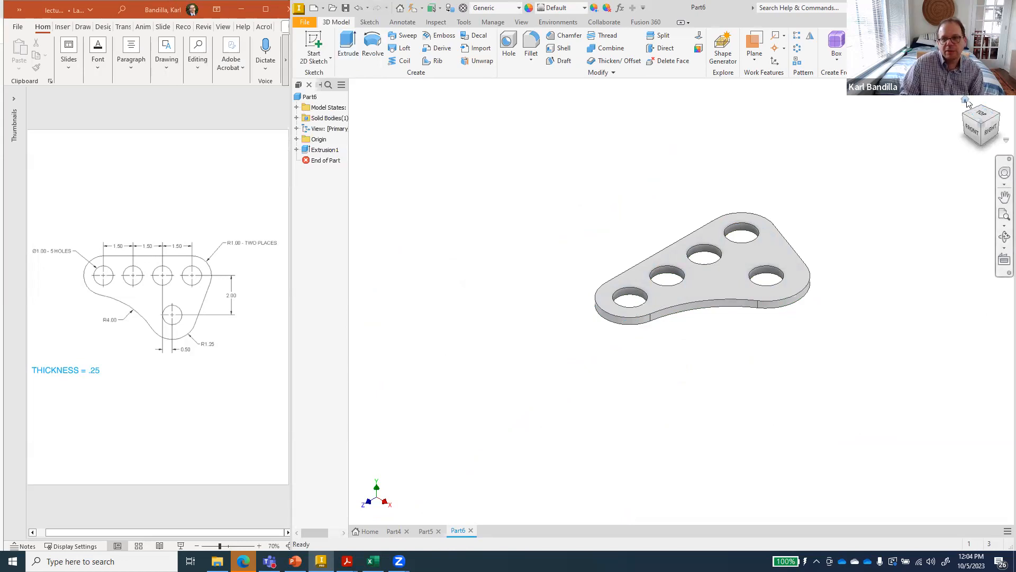
left_click(966, 100)
left_click(984, 110)
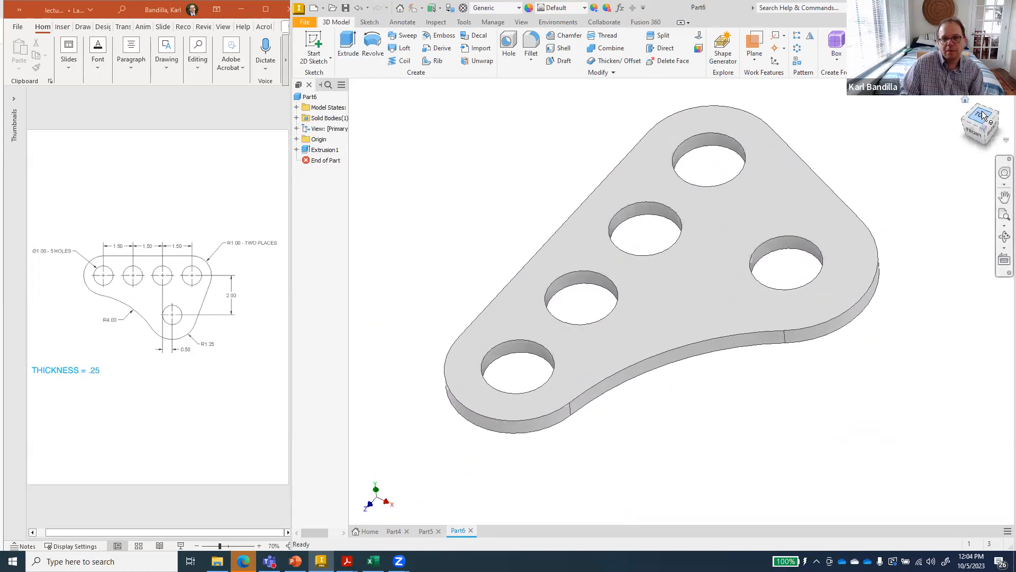
left_click(1002, 109)
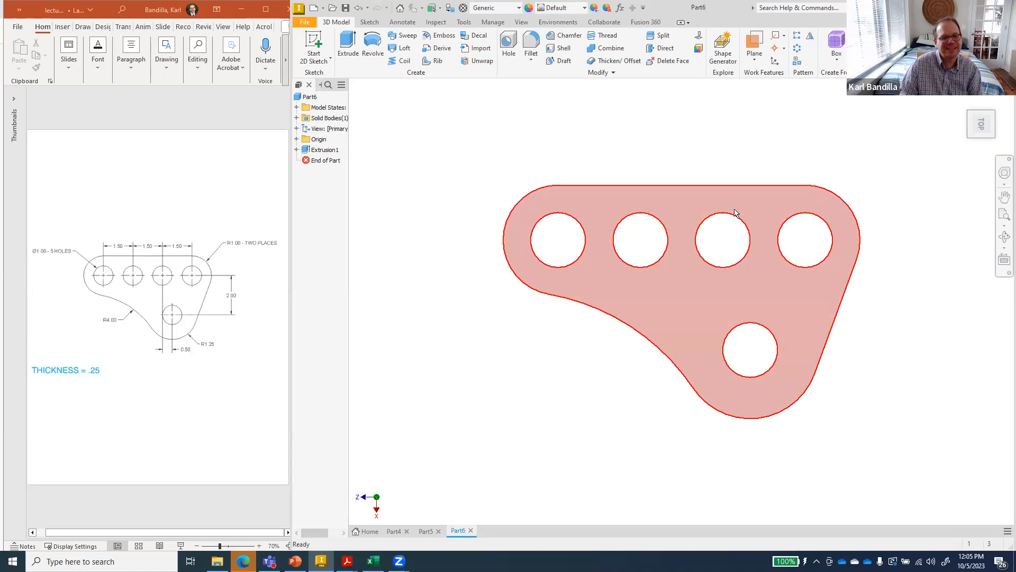
Step: Switch to File Explorer and open "assignment 11 2D sketches B.pdf" from the ME 2207 Engineering Graphics in-class homework folder for assignment 11
mouse_move(741, 227)
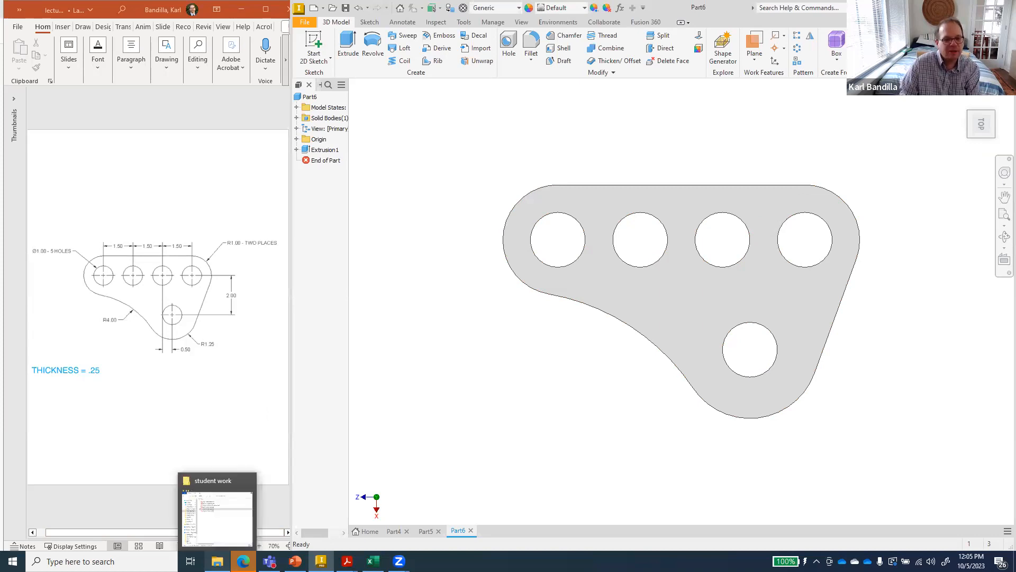
left_click(217, 561)
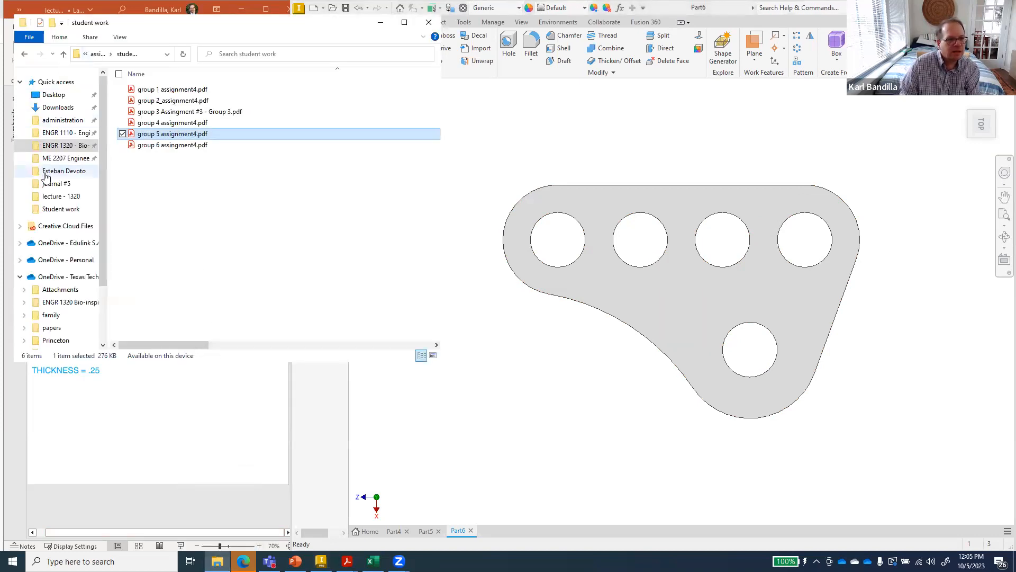
left_click(66, 135)
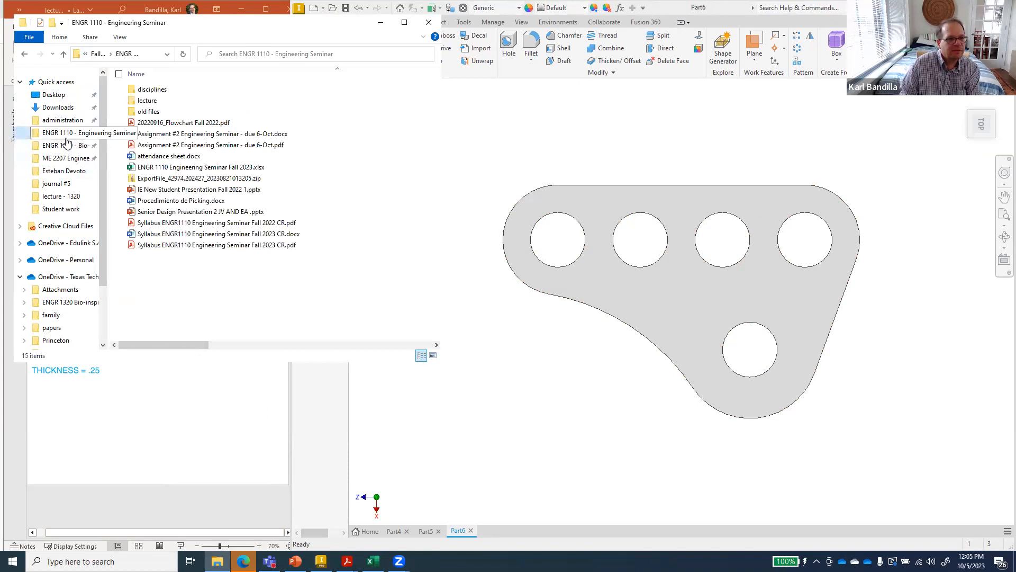
left_click(64, 158)
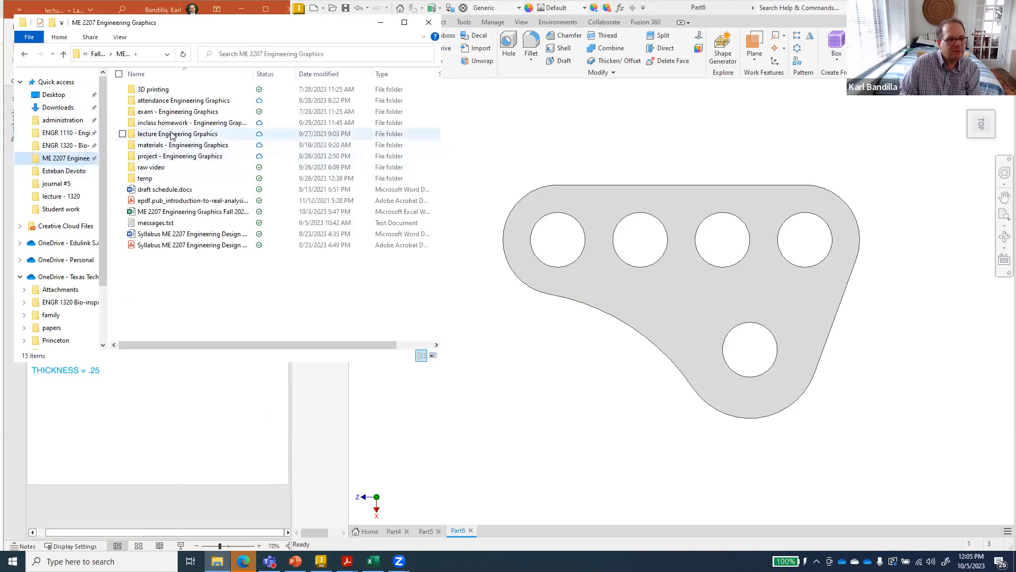
double_click(175, 123)
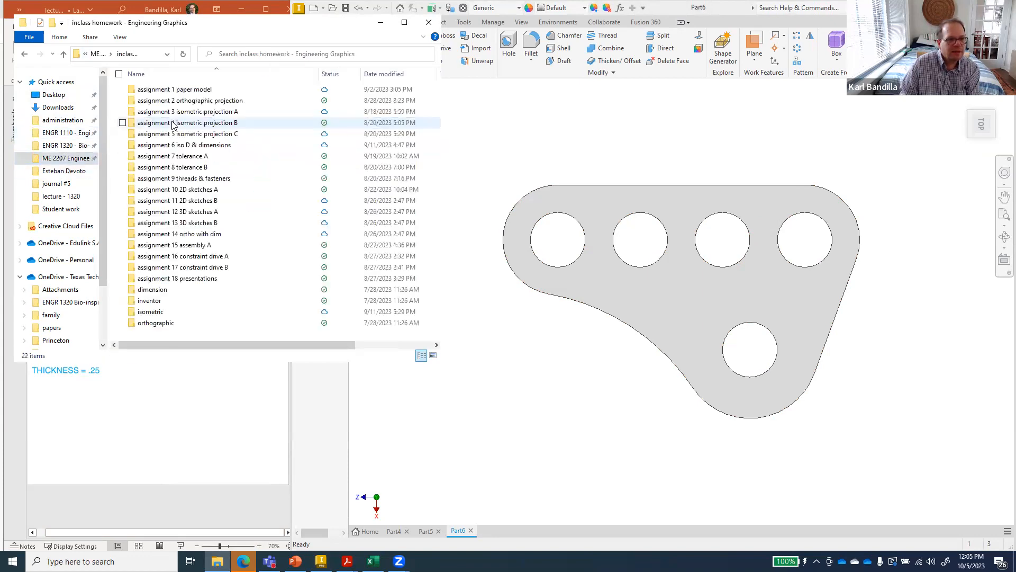
double_click(195, 201)
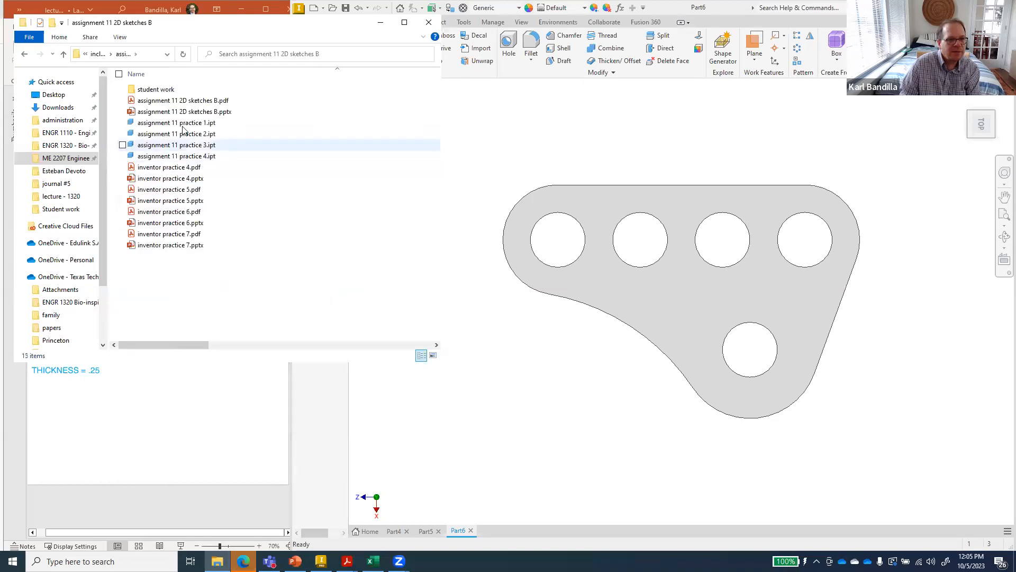
left_click(184, 104)
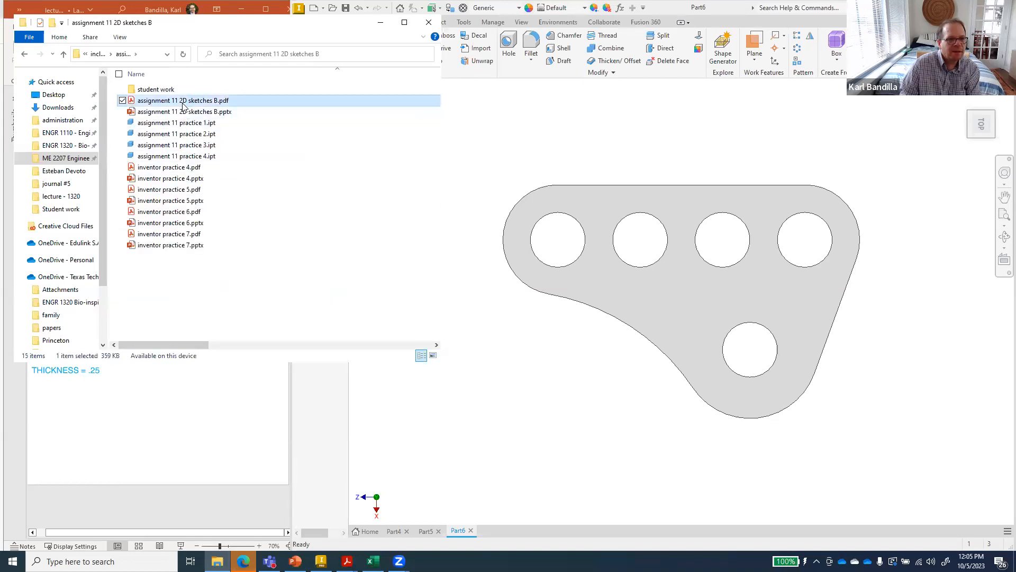
double_click(183, 103)
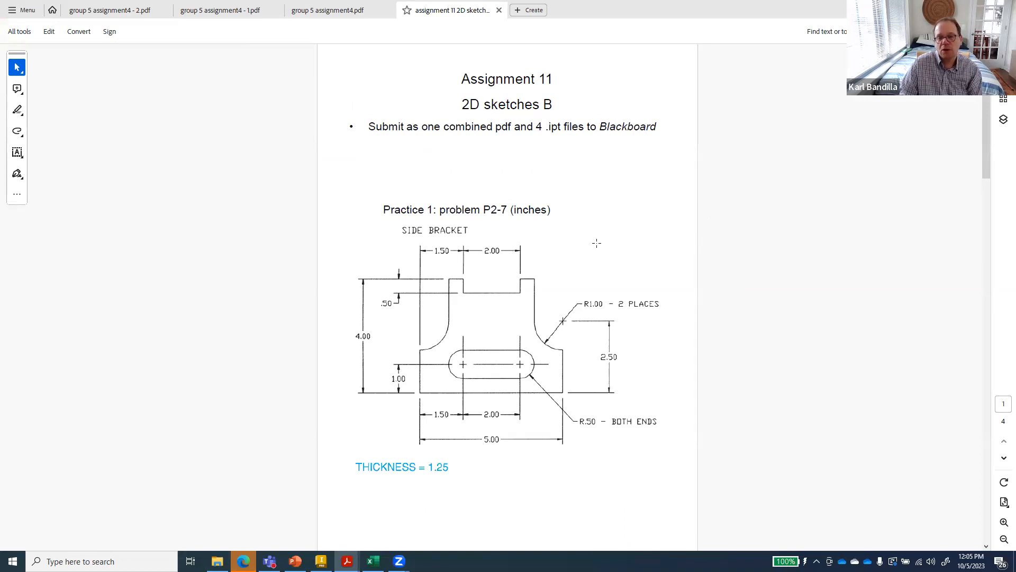
Step: Examine the four practice drawings in the assignment PDF, including their dimensions, units and thicknesses
scroll(597, 243, "down", 10)
scroll(597, 243, "up", 10)
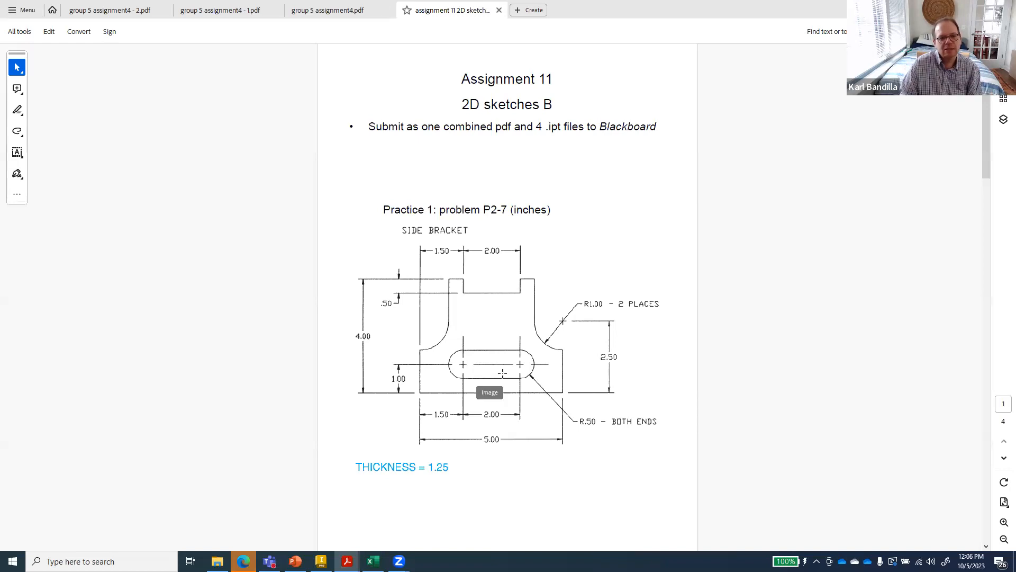
scroll(502, 373, "down", 5)
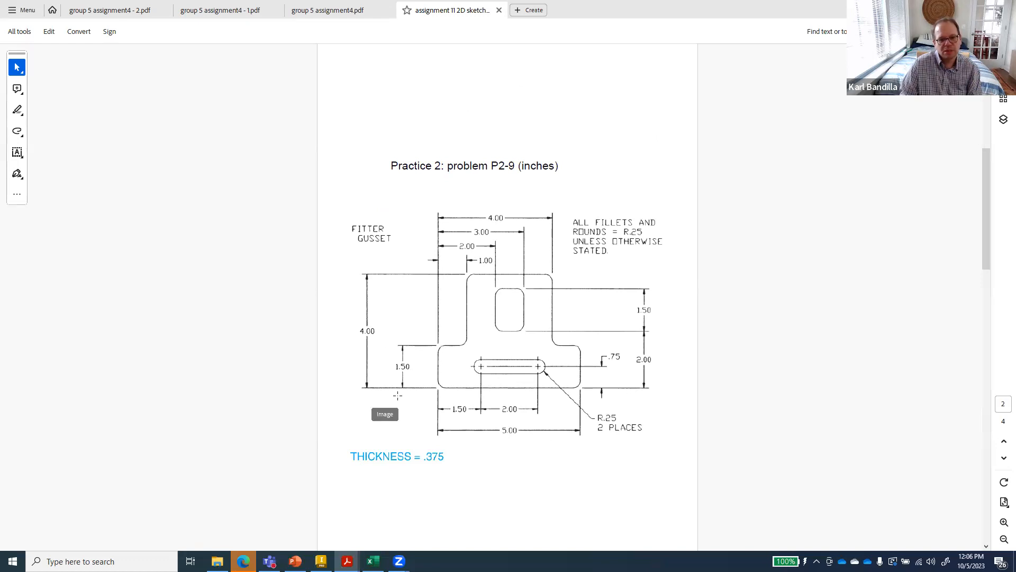
scroll(398, 395, "down", 10)
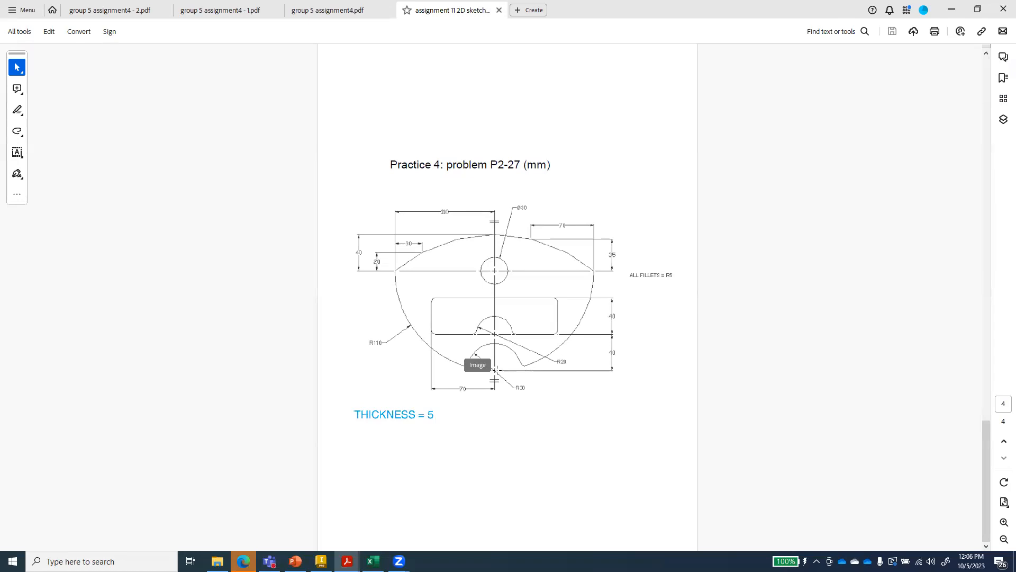
scroll(515, 427, "up", 3)
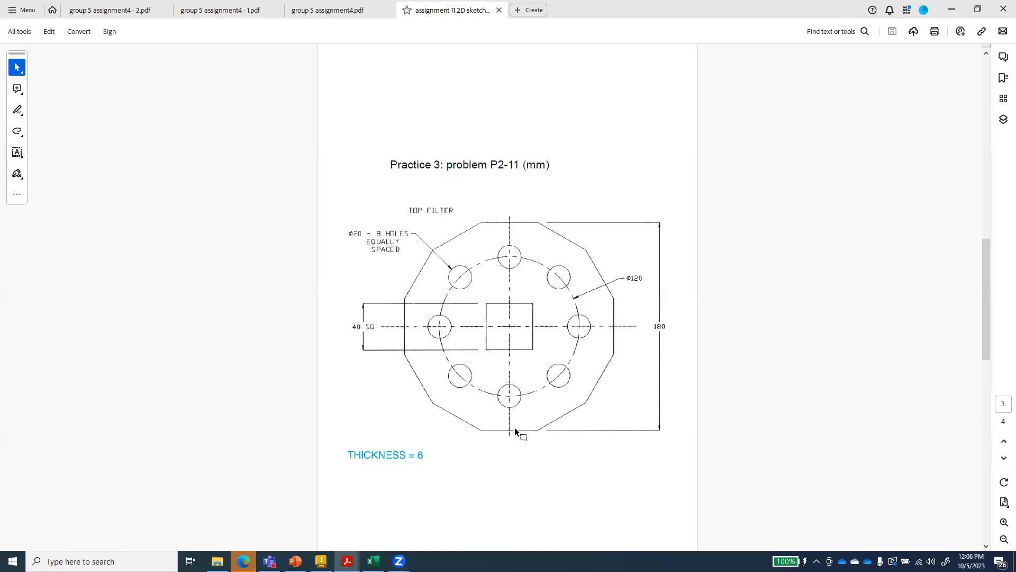
scroll(515, 427, "up", 3)
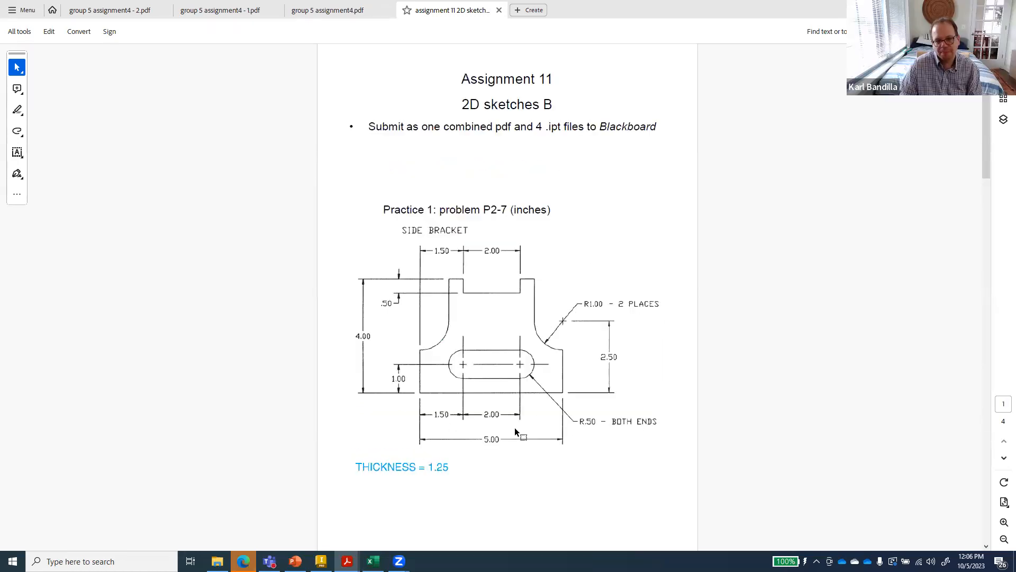
scroll(515, 427, "down", 3)
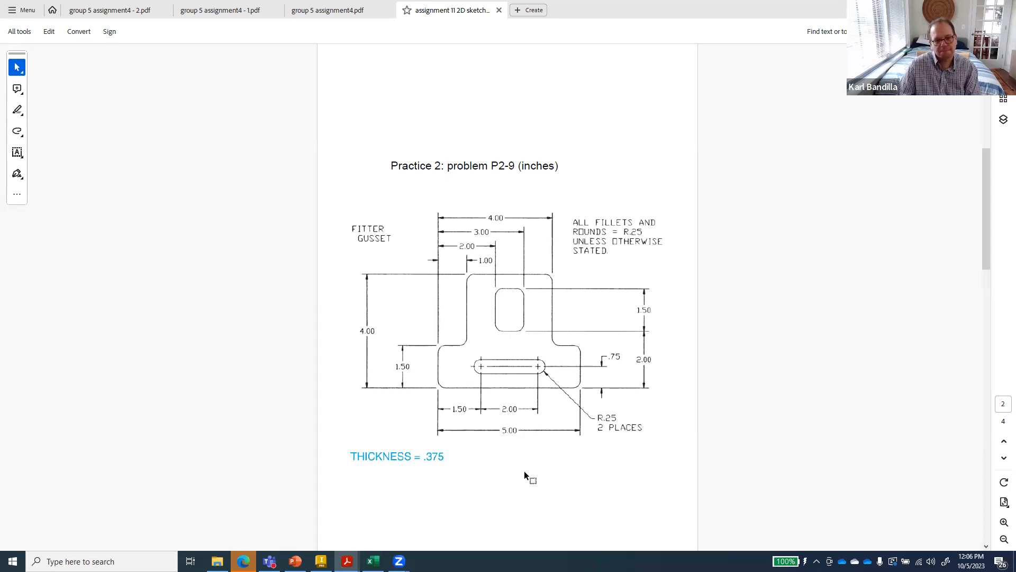
scroll(524, 471, "down", 3)
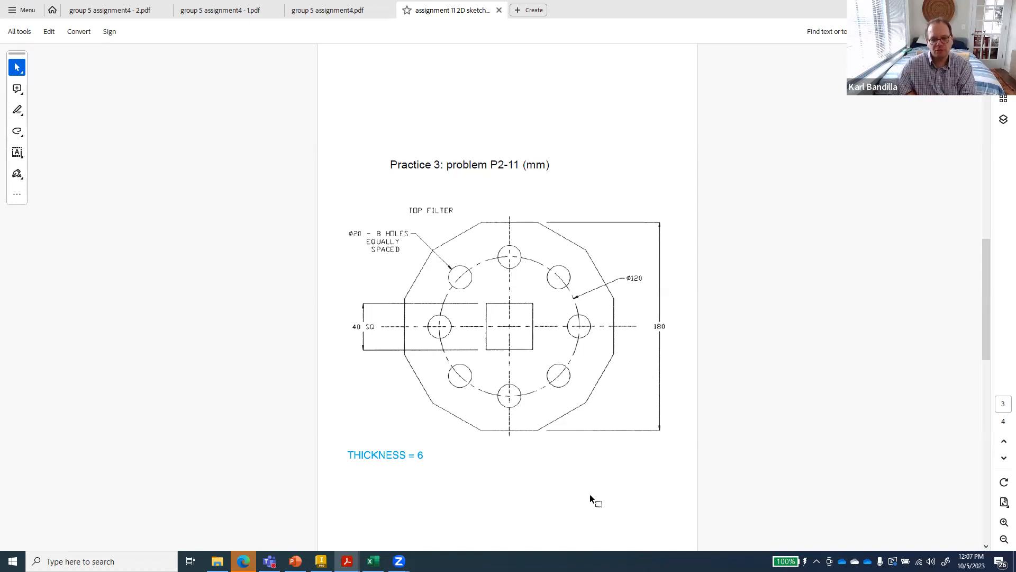
scroll(591, 497, "down", 2)
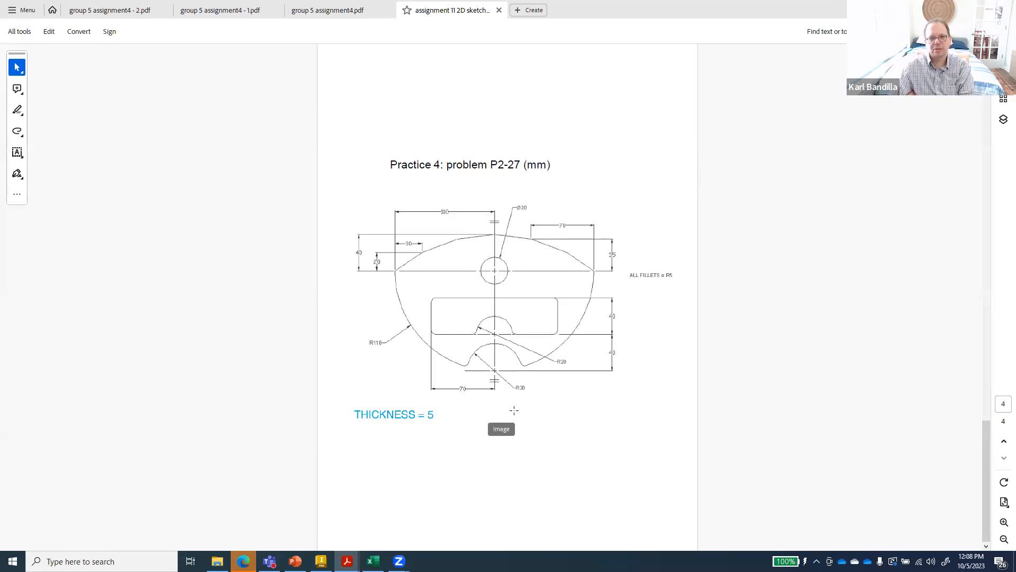
Step: Switch to Inventor and narrow its window to leave more room beside it for the reference drawing
mouse_move(321, 561)
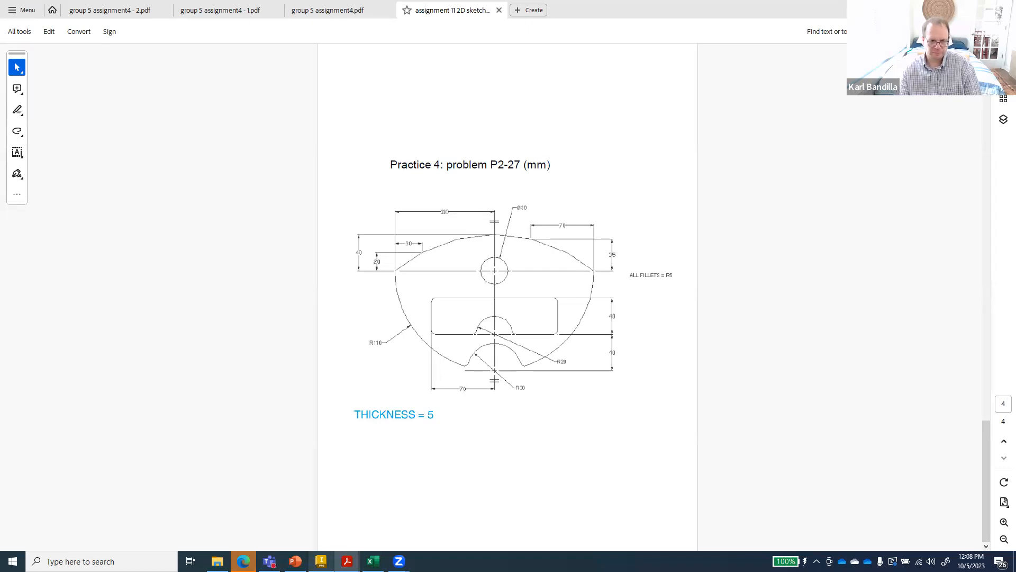
left_click(321, 516)
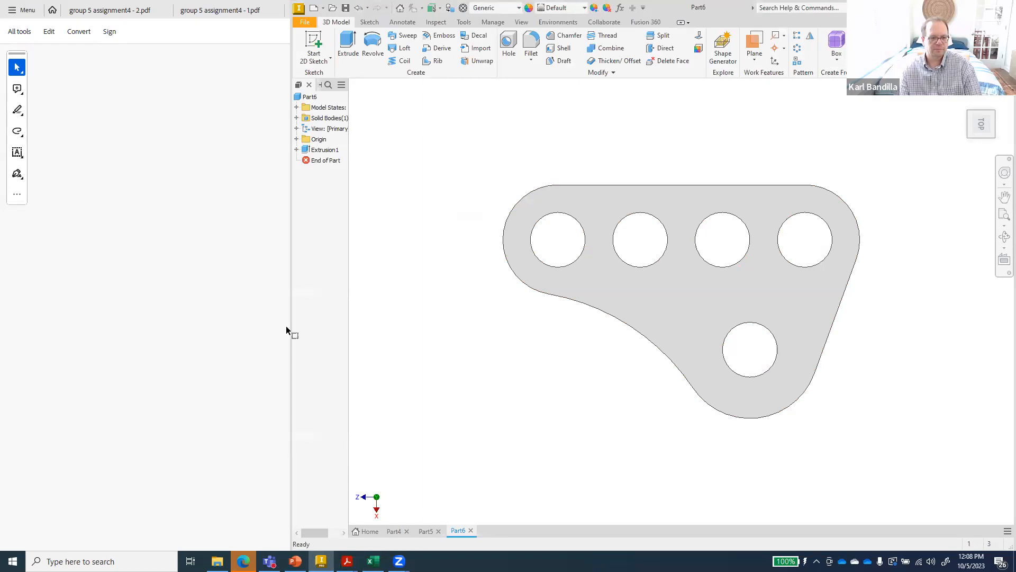
left_click_drag(288, 327, 307, 327)
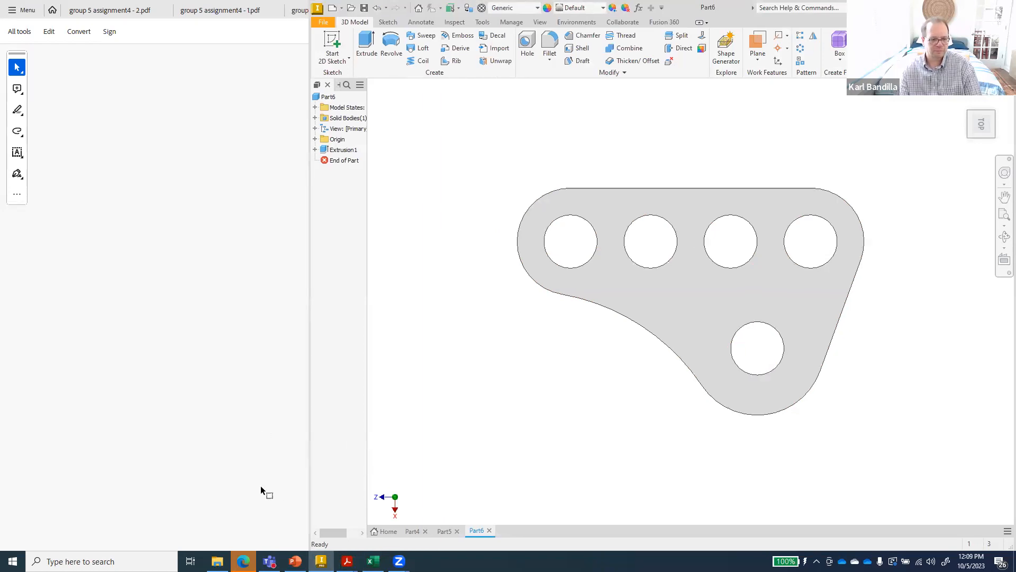
Step: Switch to the assignment 11 PDF, restore it to a smaller window, extend it to full screen height, and return to Inventor beside it
mouse_move(347, 561)
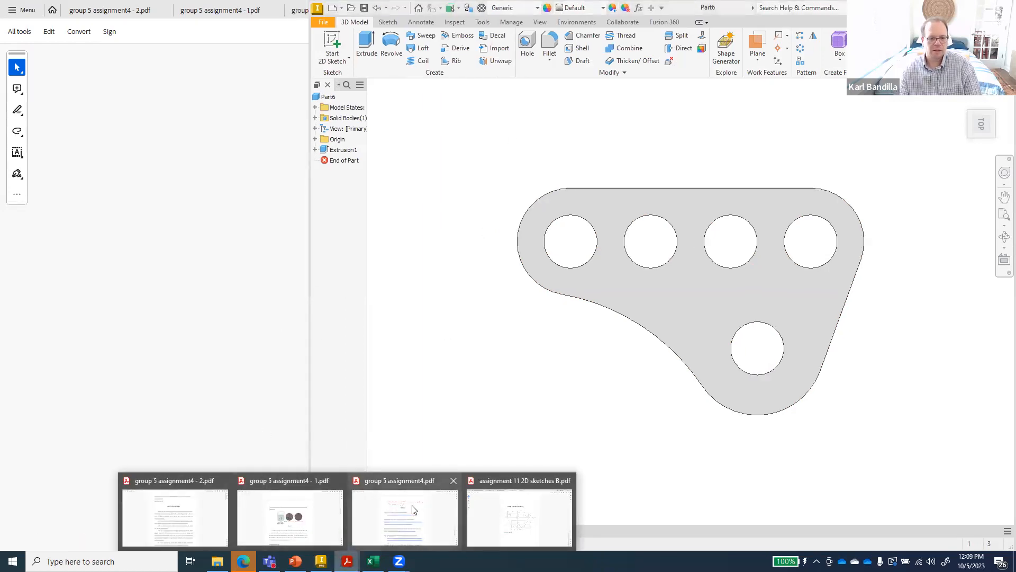
left_click(517, 526)
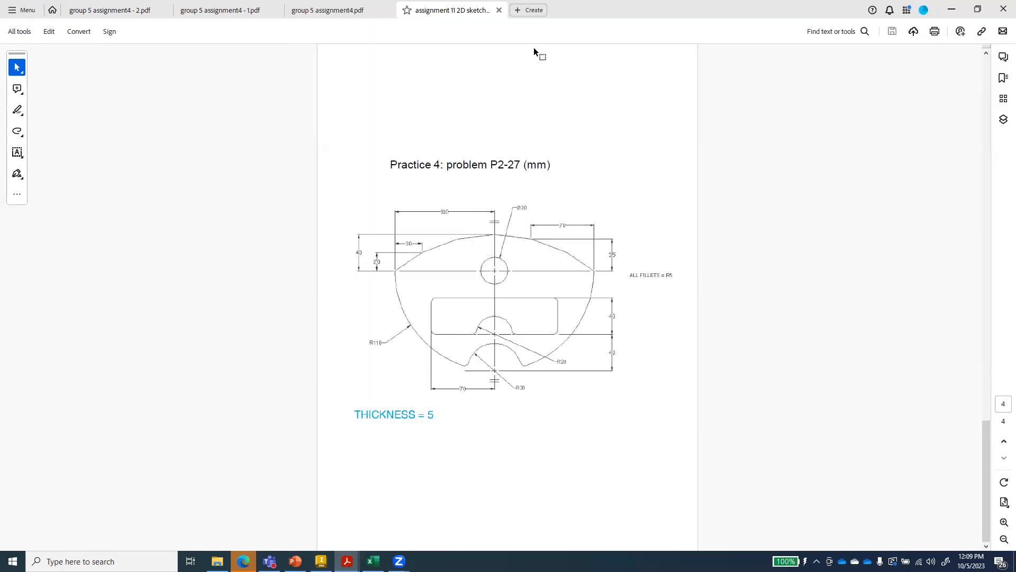
left_click(978, 9)
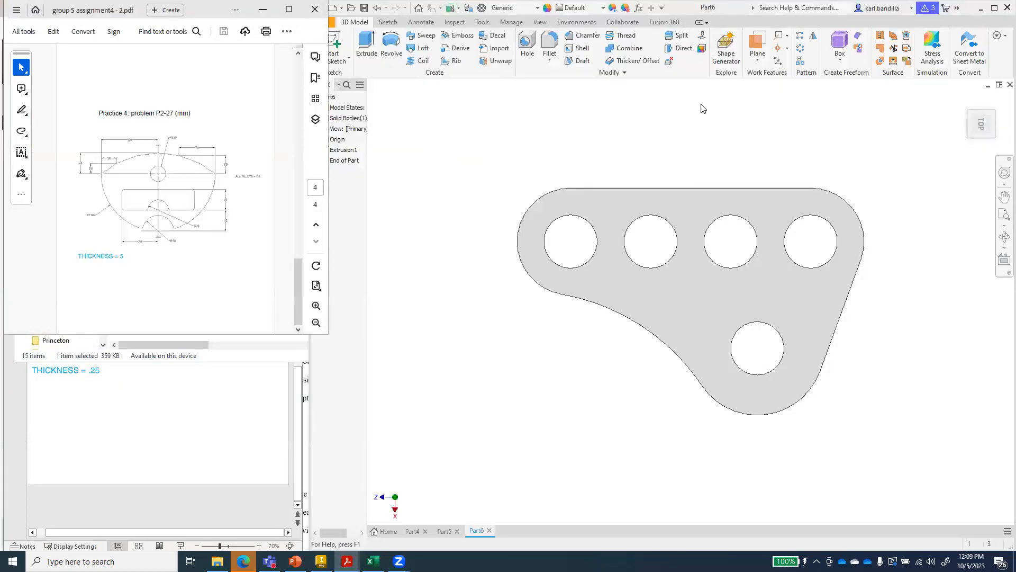
double_click(202, 335)
left_click(421, 306)
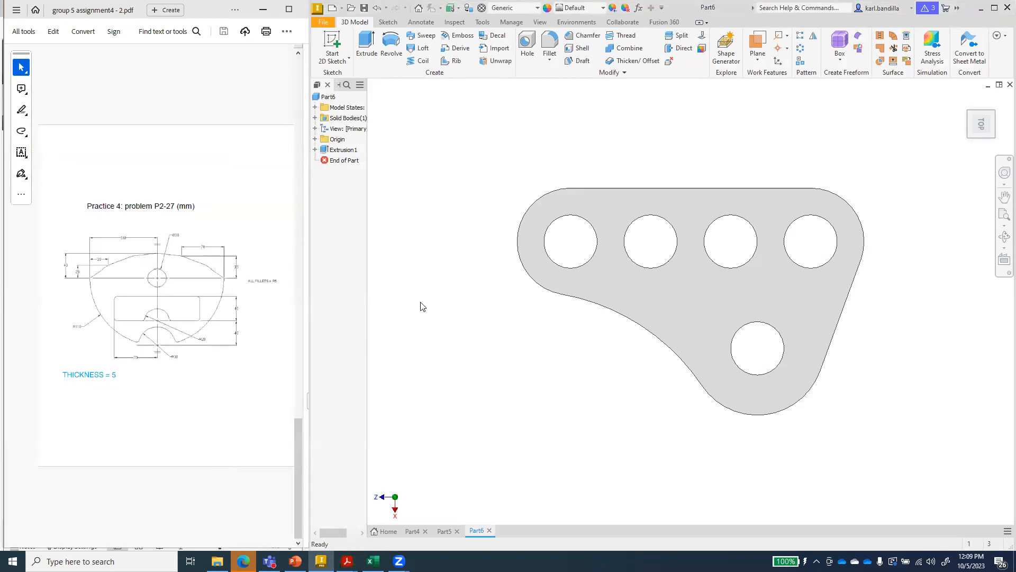